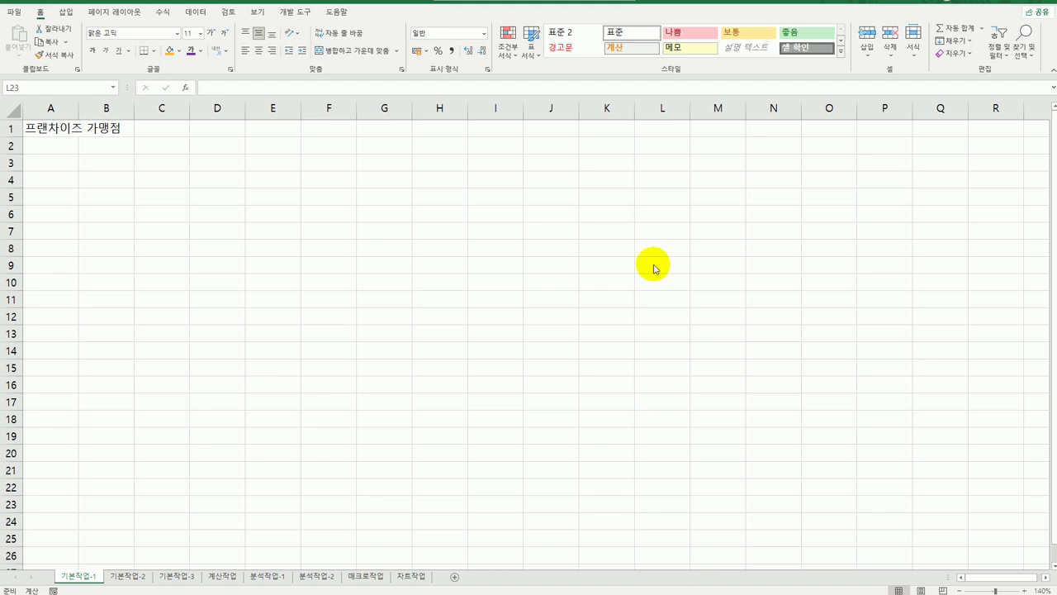
pyautogui.moveTo(45, 162); pyautogui.dragTo(326, 311)
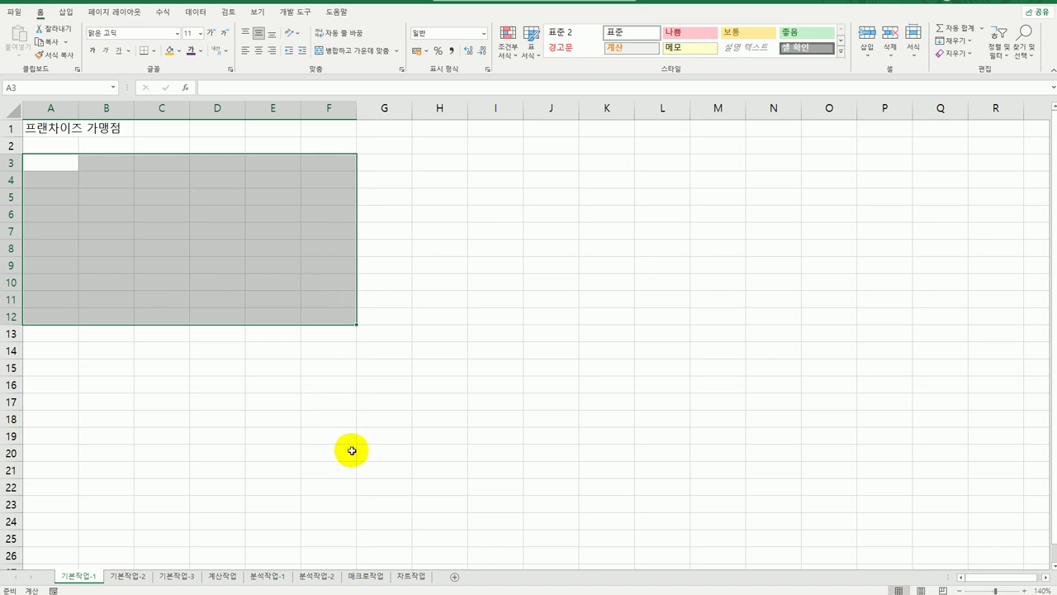
# On the 기본작업-2 sheet, merge and center the title across A1:G1
pyautogui.click(138, 581)
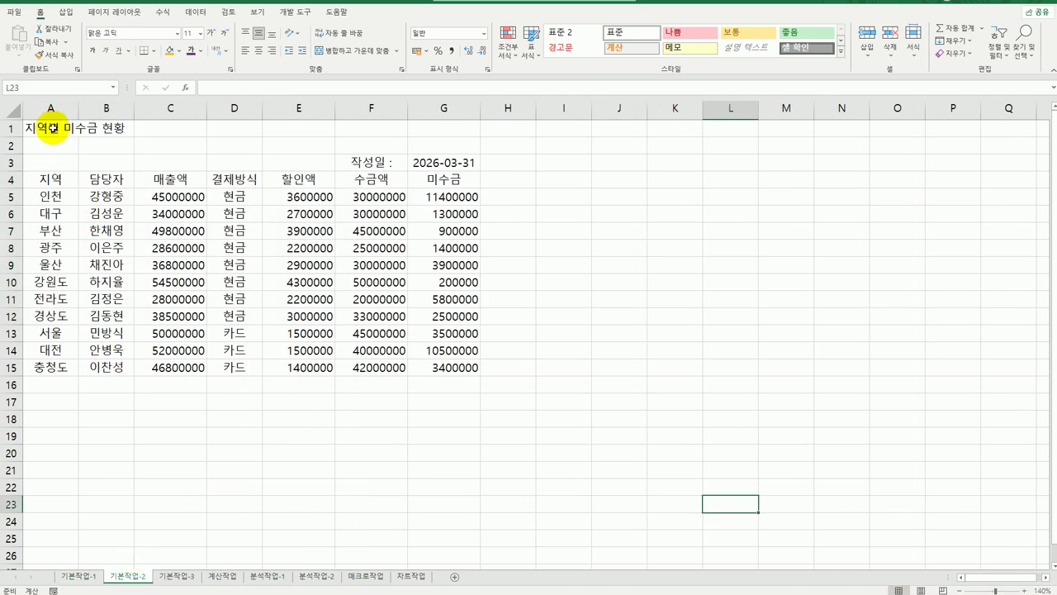
pyautogui.moveTo(52, 128); pyautogui.dragTo(444, 128)
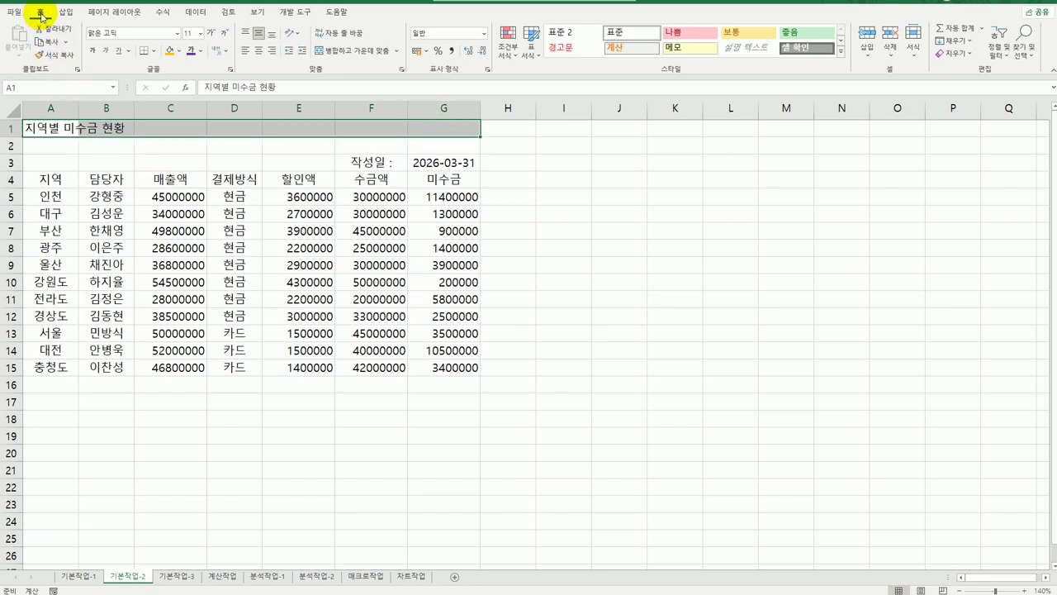
pyautogui.click(338, 52)
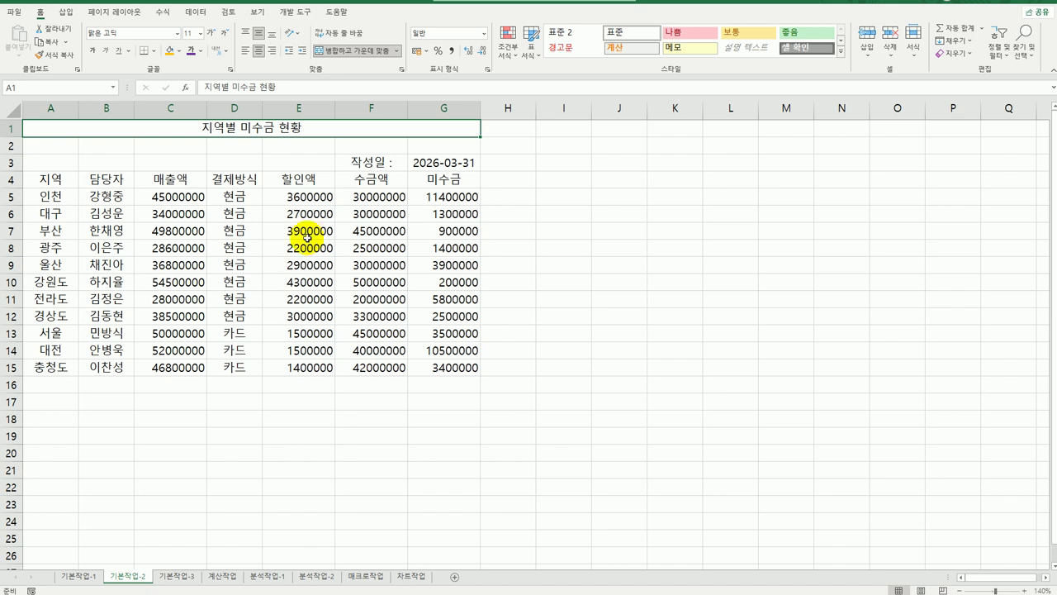
# Format the merged title with font size 18, bold and underline
pyautogui.click(200, 34)
pyautogui.click(191, 149)
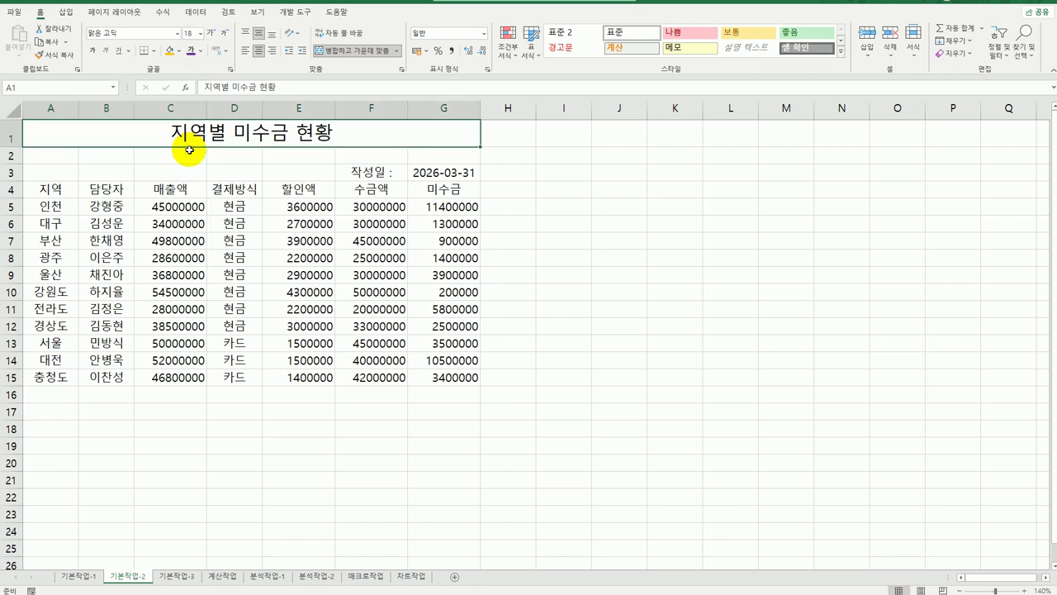
pyautogui.click(93, 51)
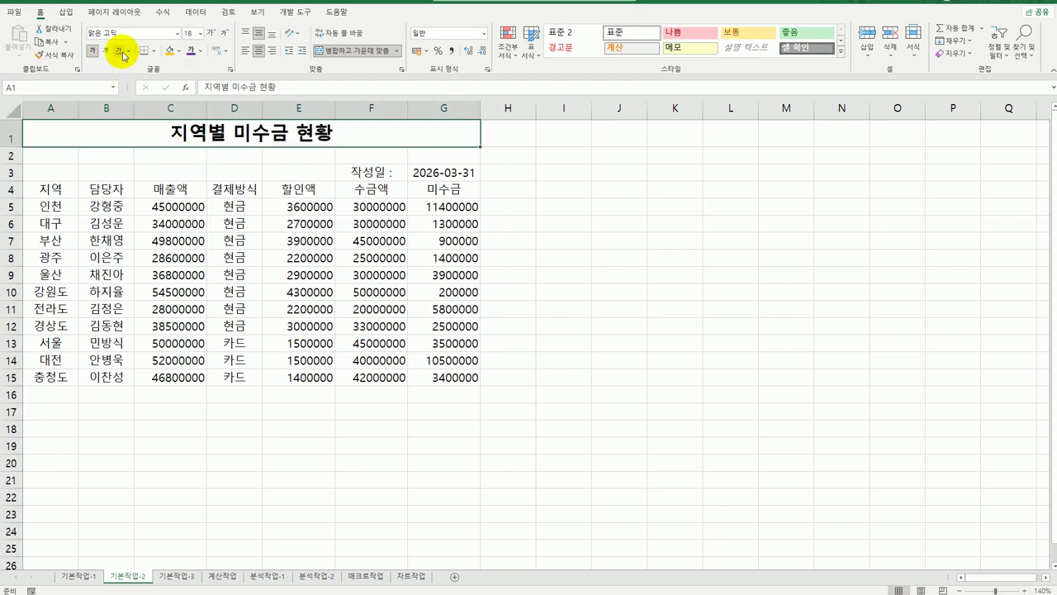
pyautogui.click(119, 51)
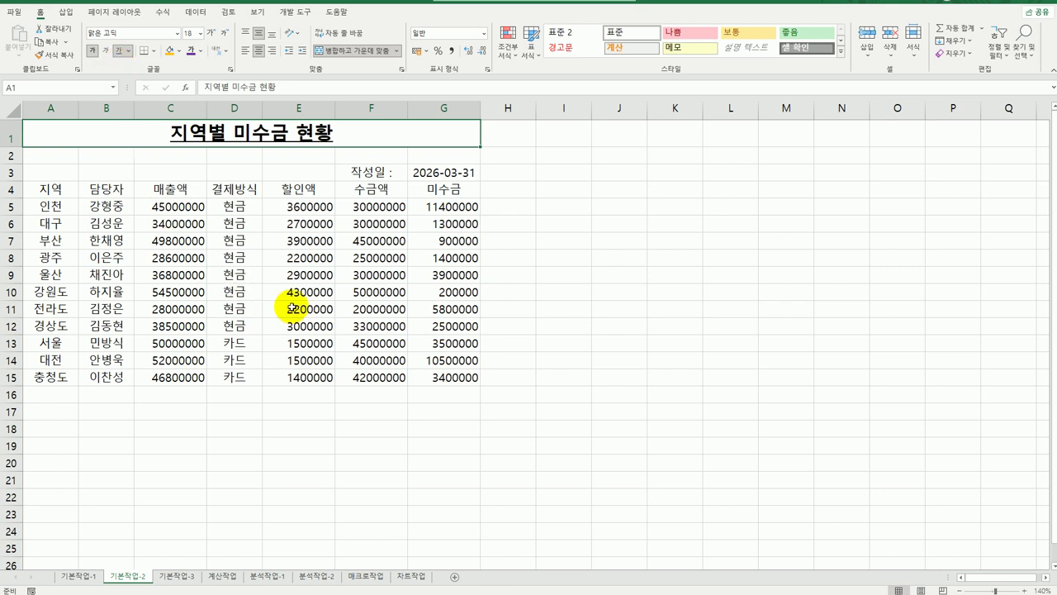
pyautogui.click(532, 399)
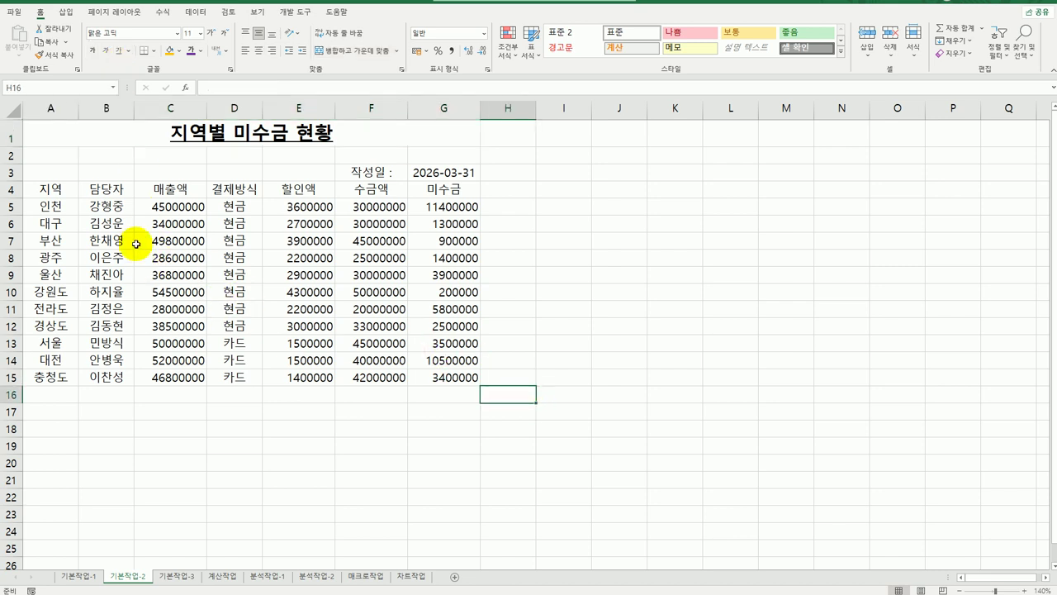
# Fill the header row A4:G4 with the standard orange color
pyautogui.click(51, 185)
pyautogui.moveTo(50, 185); pyautogui.dragTo(429, 185)
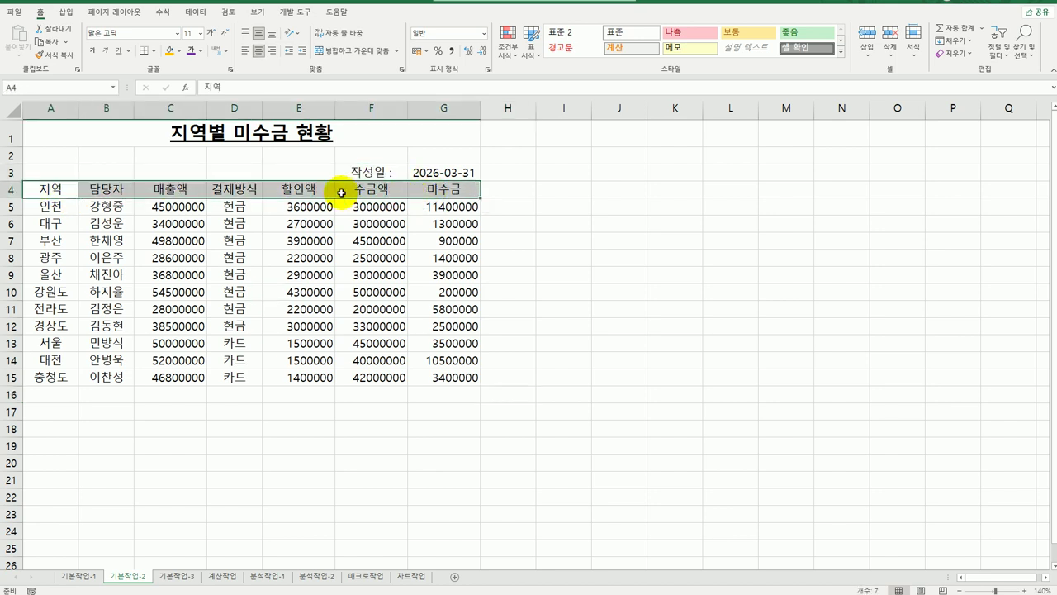
pyautogui.click(180, 51)
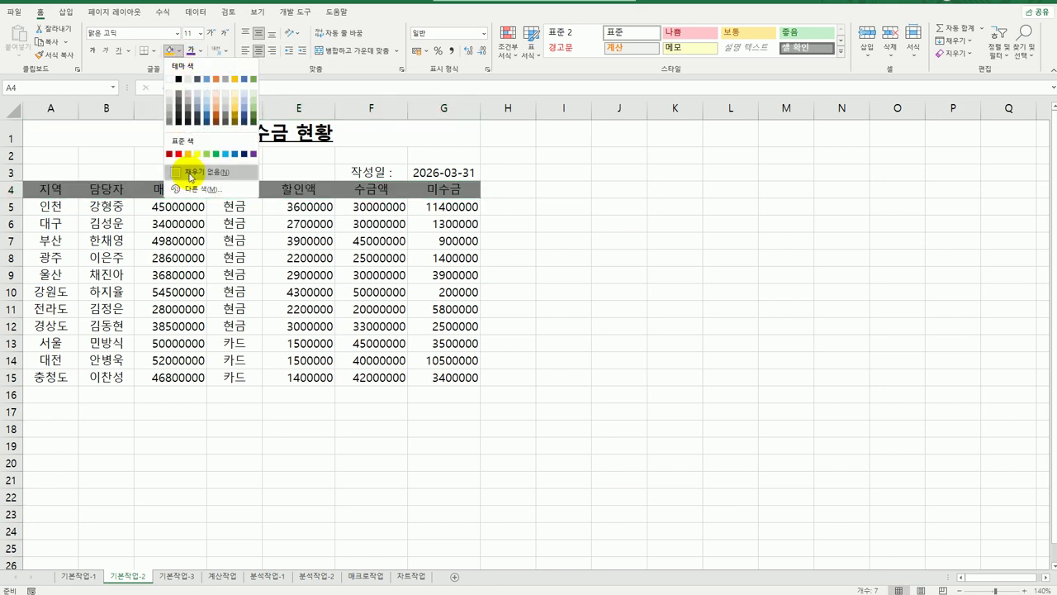
pyautogui.click(186, 155)
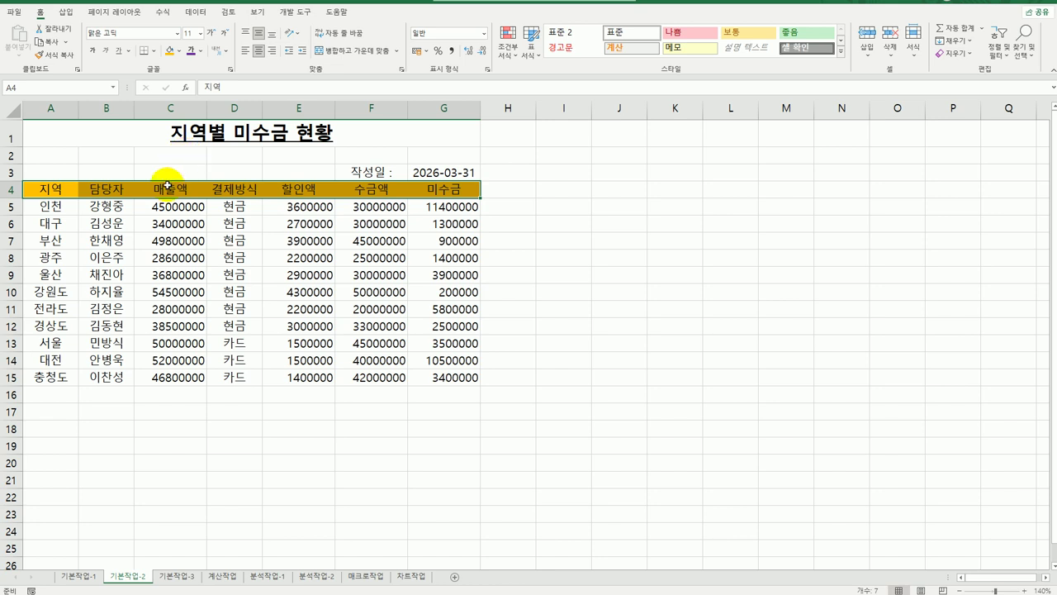
# Set the horizontal text alignment of header cells A4:G4 to distributed with indent (균등 분할 (들여쓰기))
pyautogui.rightClick(166, 188)
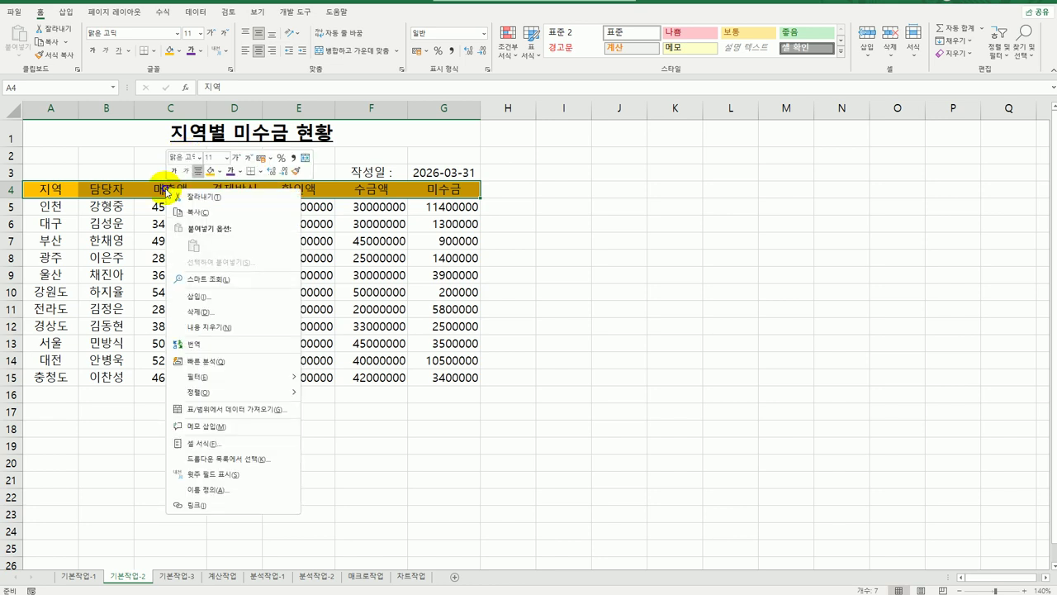
pyautogui.click(263, 444)
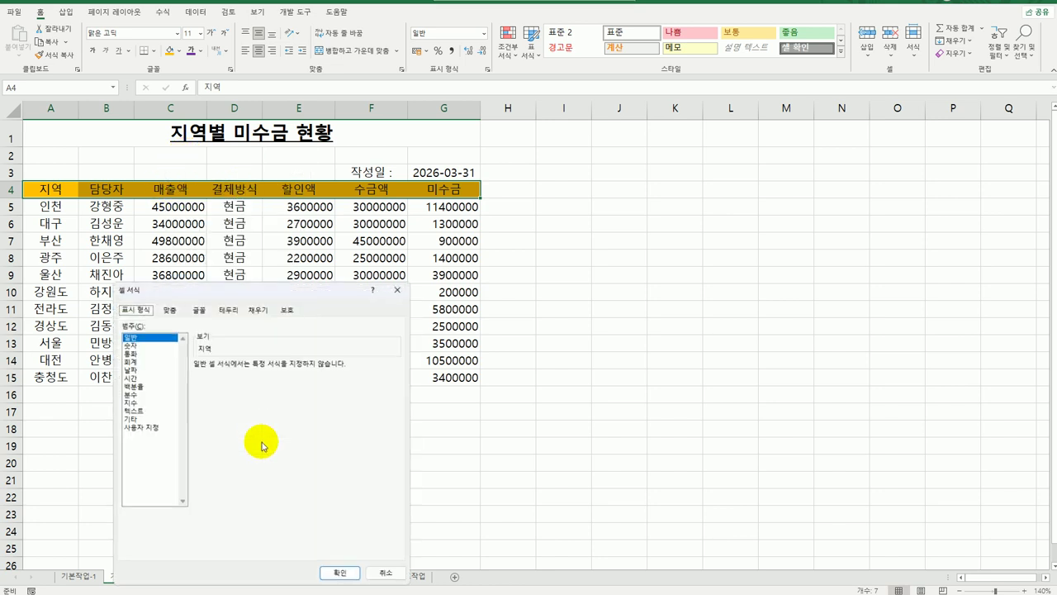
pyautogui.moveTo(266, 290); pyautogui.dragTo(642, 151)
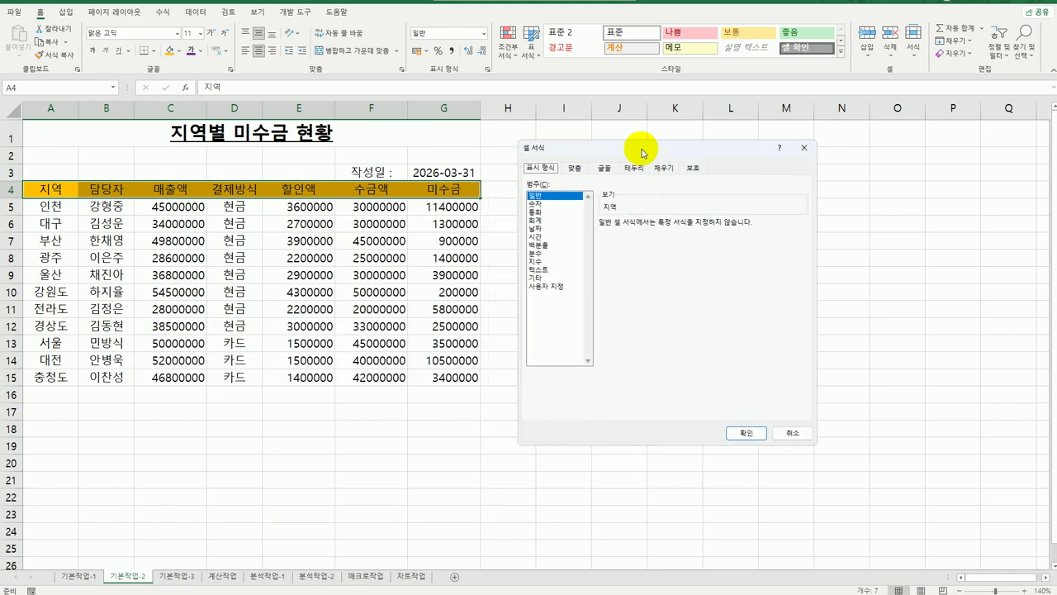
pyautogui.click(574, 168)
pyautogui.click(570, 211)
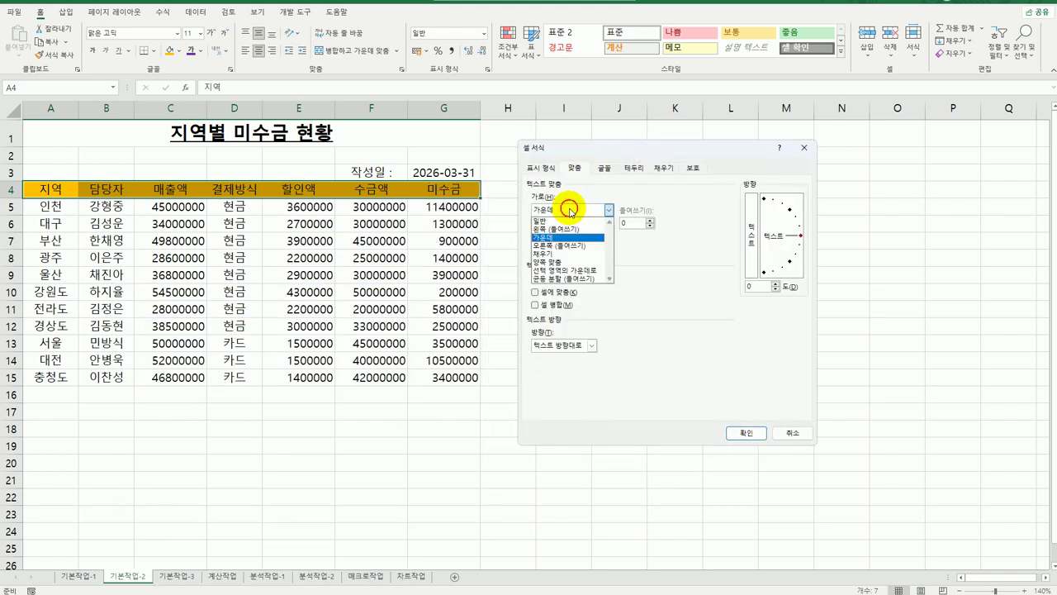
pyautogui.click(567, 279)
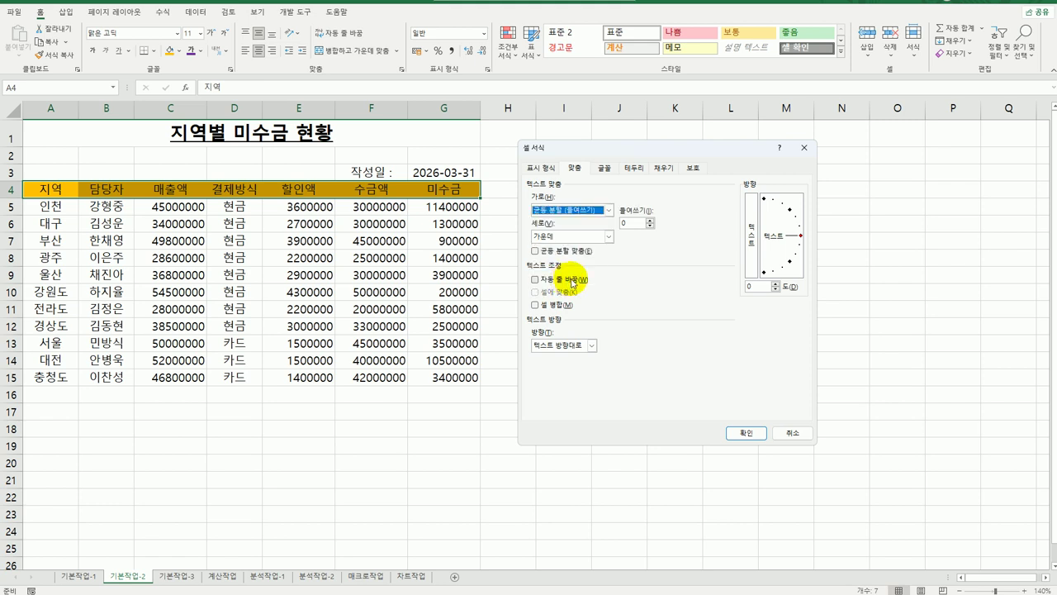
pyautogui.click(740, 432)
pyautogui.click(700, 482)
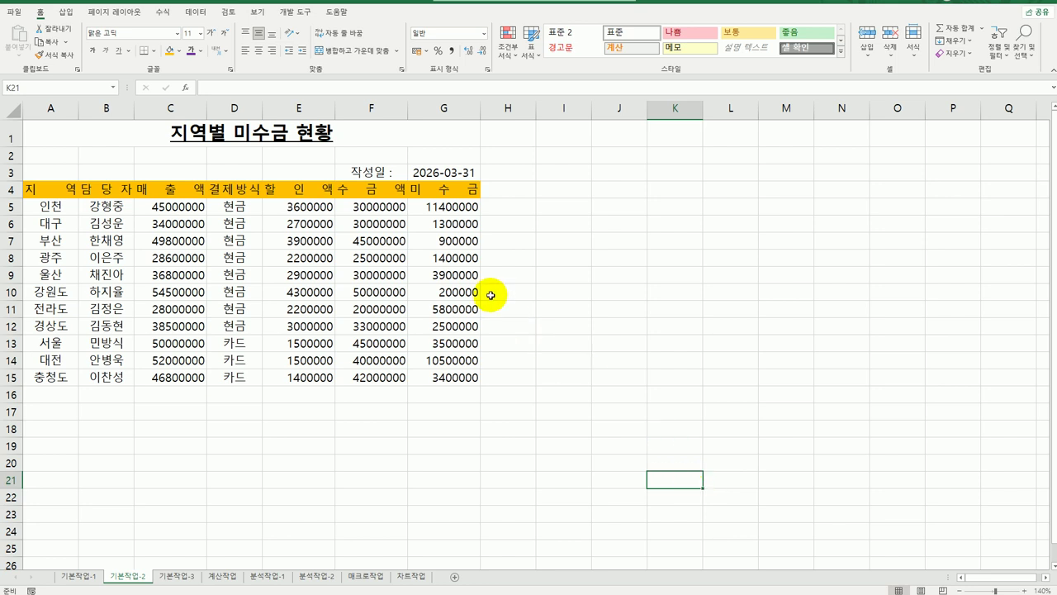
# Apply the accounting (회계) number format to the amounts in C5:C15 and E5:G15
pyautogui.moveTo(163, 206); pyautogui.dragTo(171, 377)
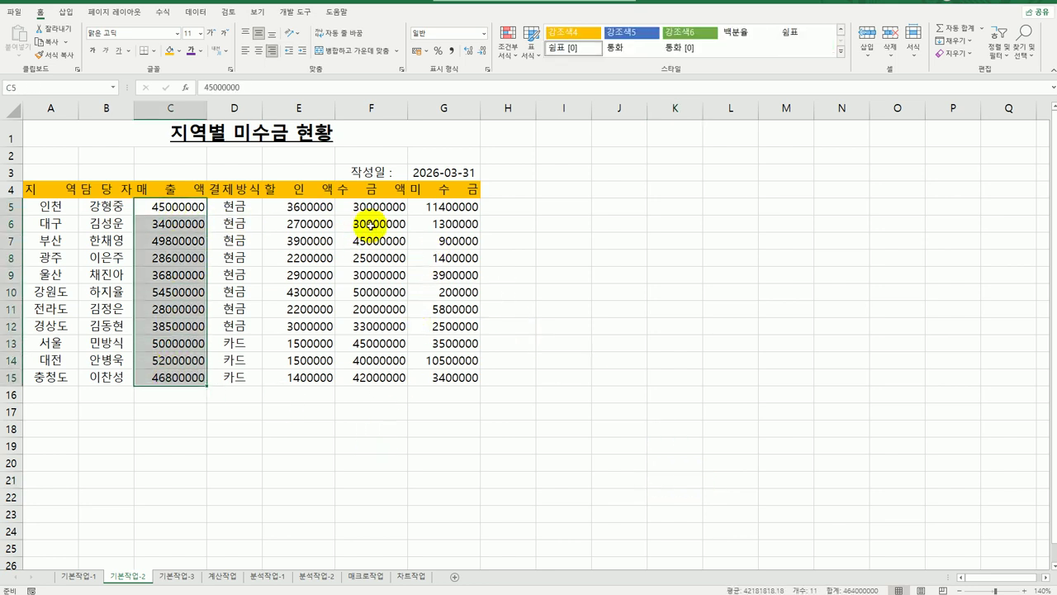
pyautogui.moveTo(313, 207); pyautogui.dragTo(463, 376)
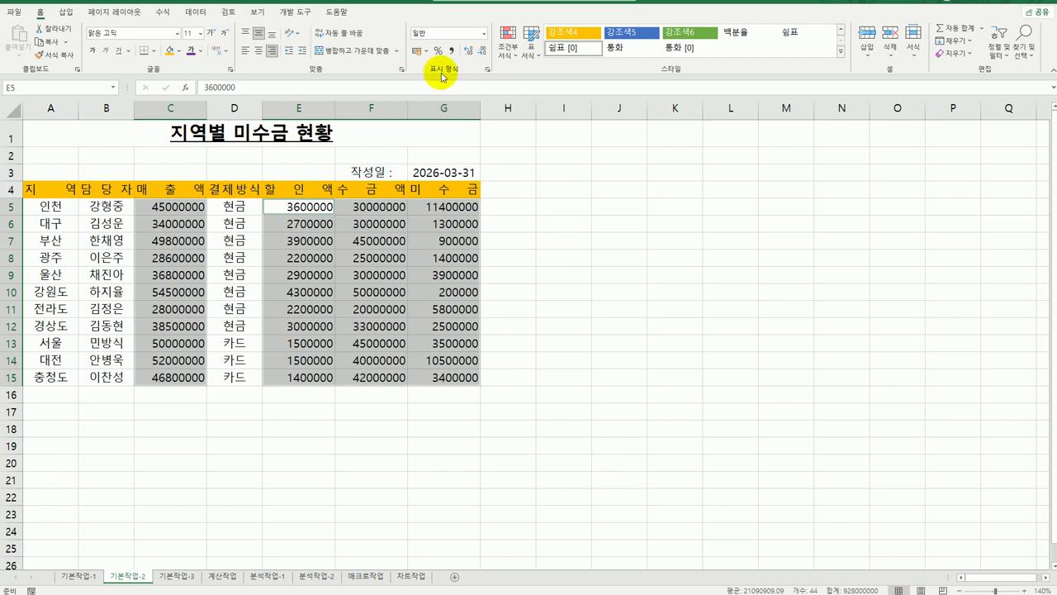
pyautogui.click(484, 35)
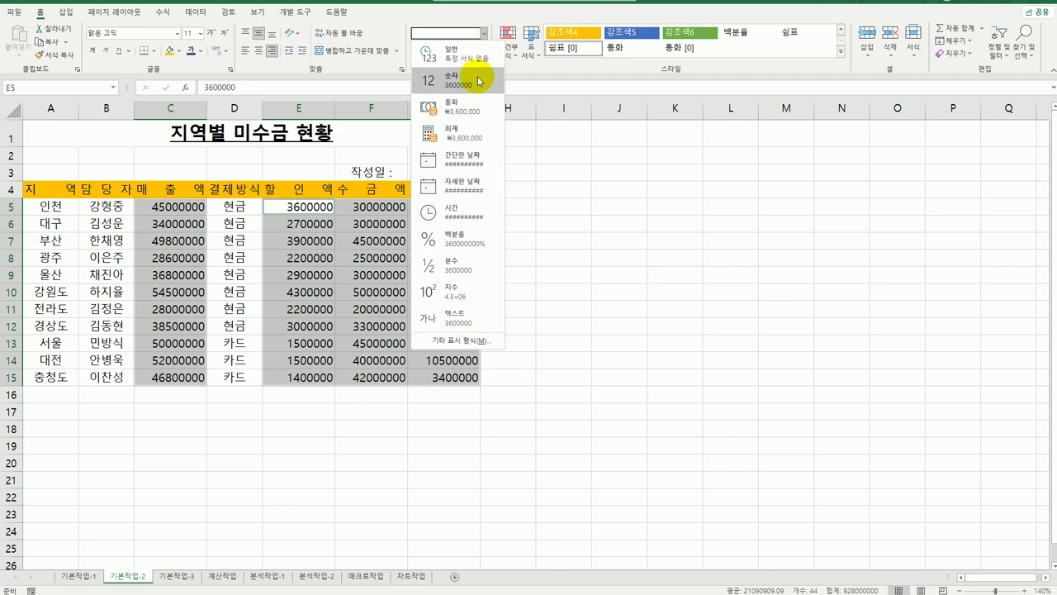
pyautogui.click(464, 132)
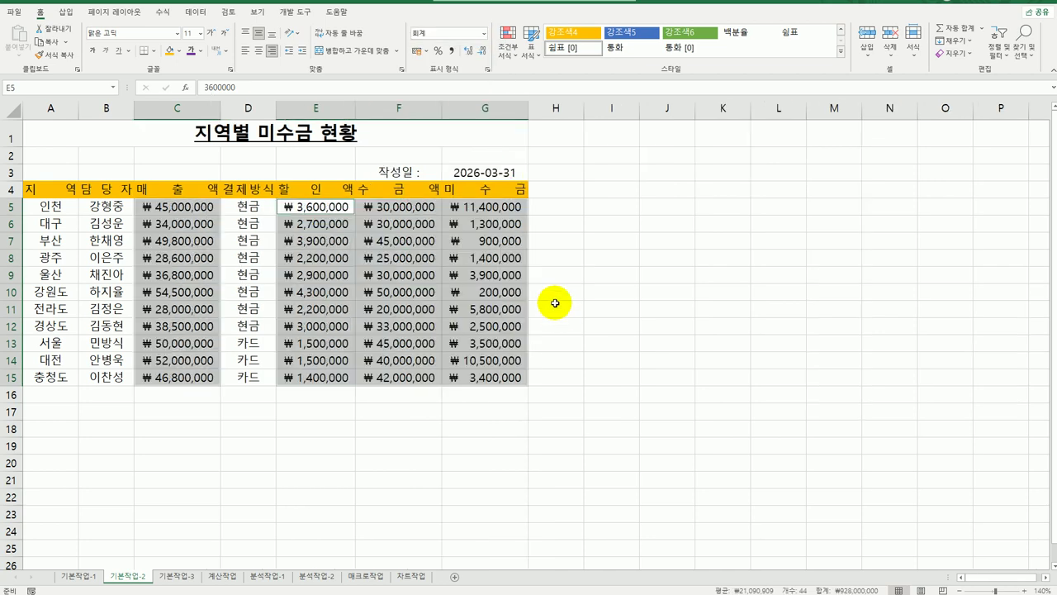
pyautogui.click(640, 405)
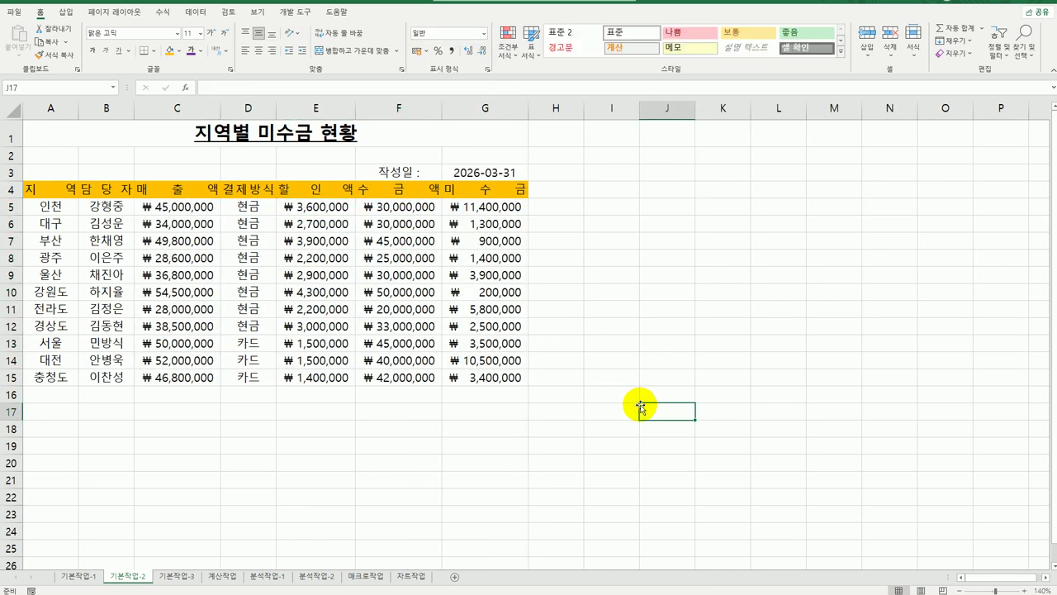
# Apply the custom (사용자 지정) number format yy/mm/dd to the date in cell G3
pyautogui.click(496, 169)
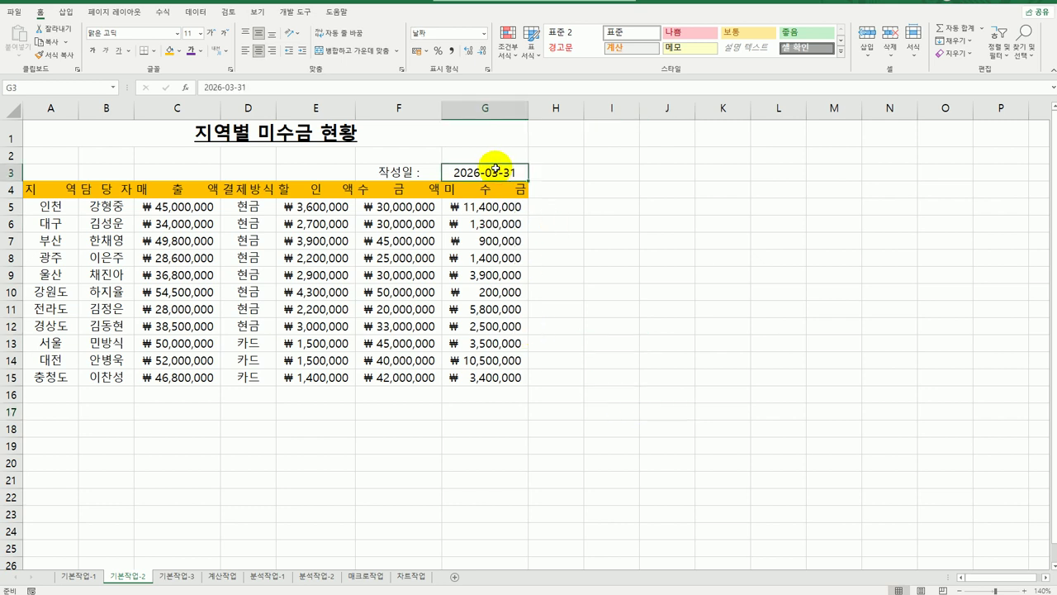
pyautogui.rightClick(494, 169)
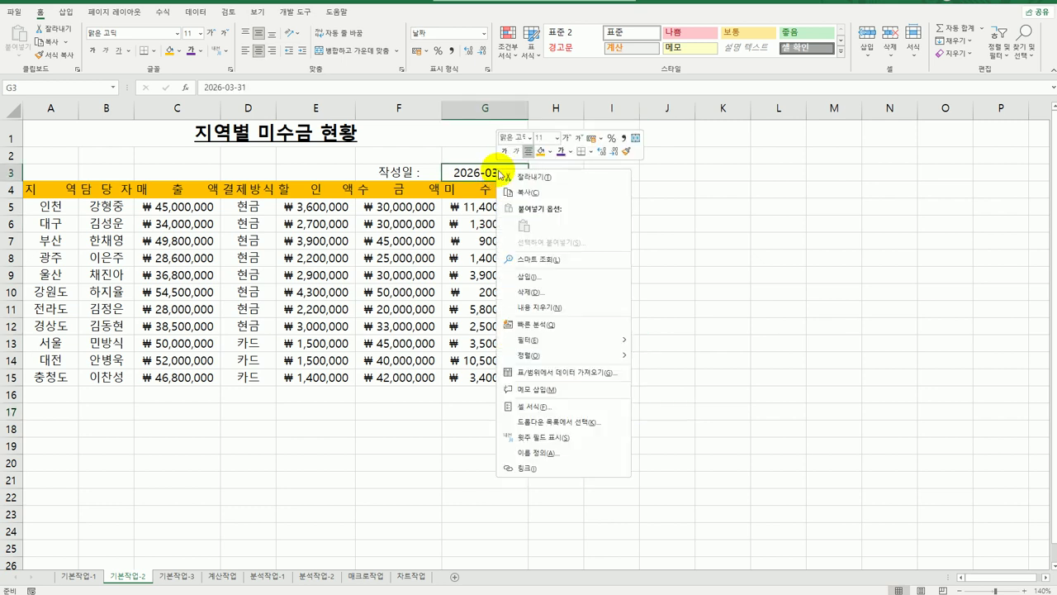
pyautogui.click(584, 406)
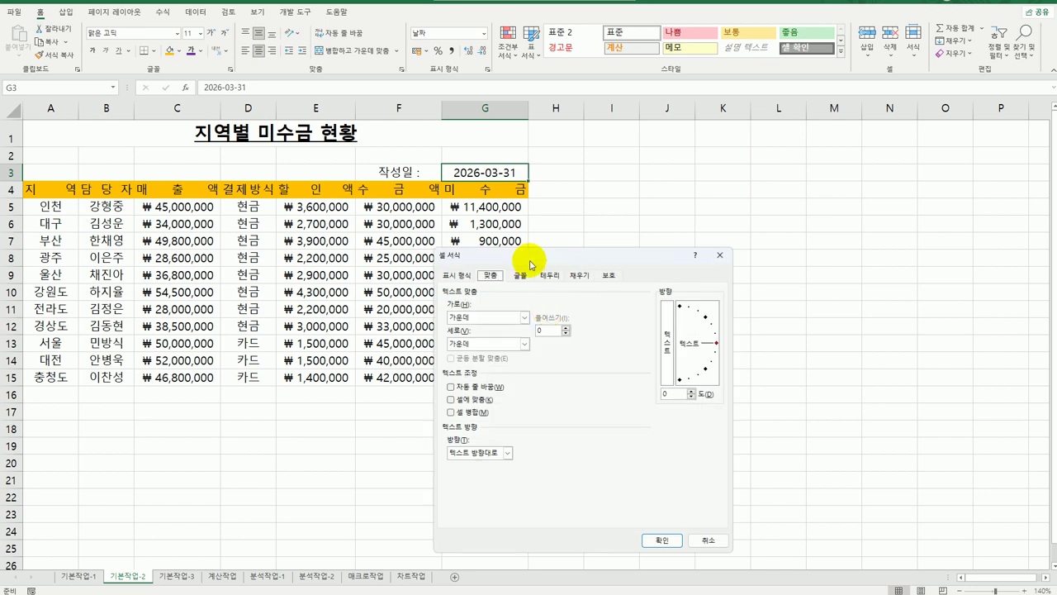
pyautogui.moveTo(533, 262); pyautogui.dragTo(640, 155)
pyautogui.click(570, 176)
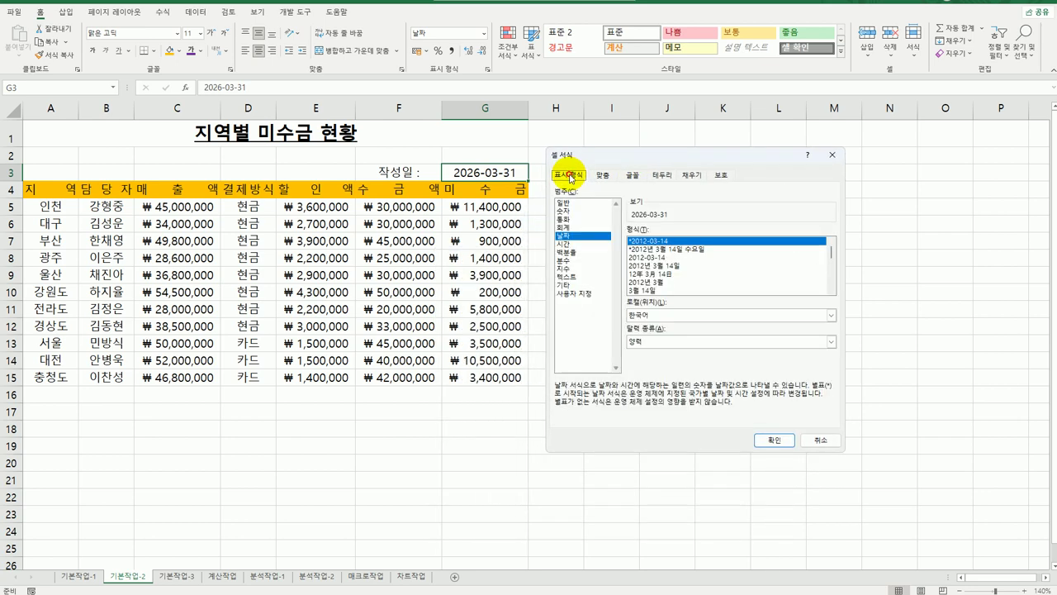
pyautogui.click(586, 295)
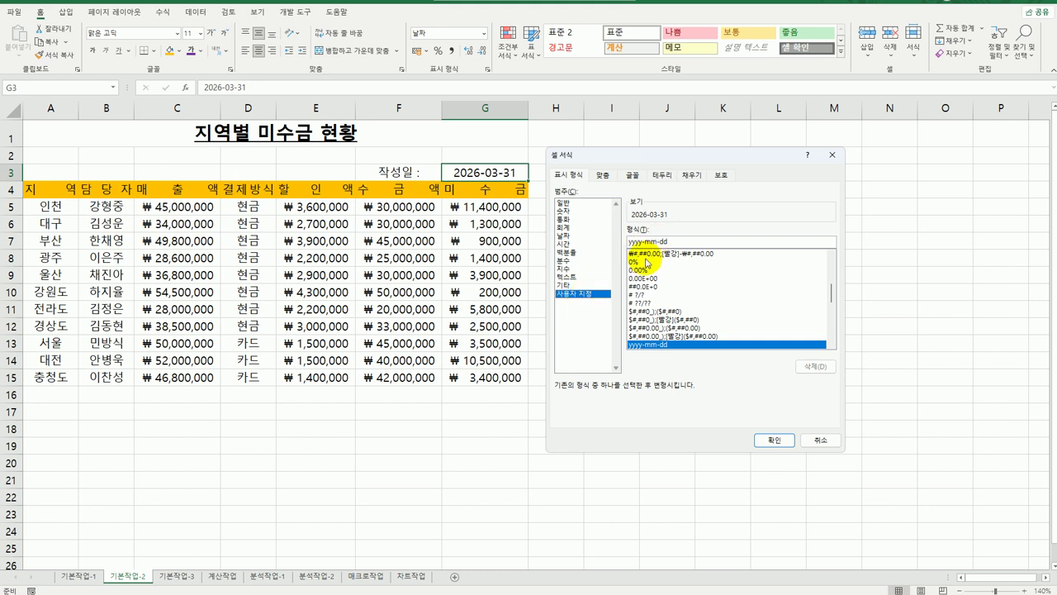
pyautogui.click(631, 242)
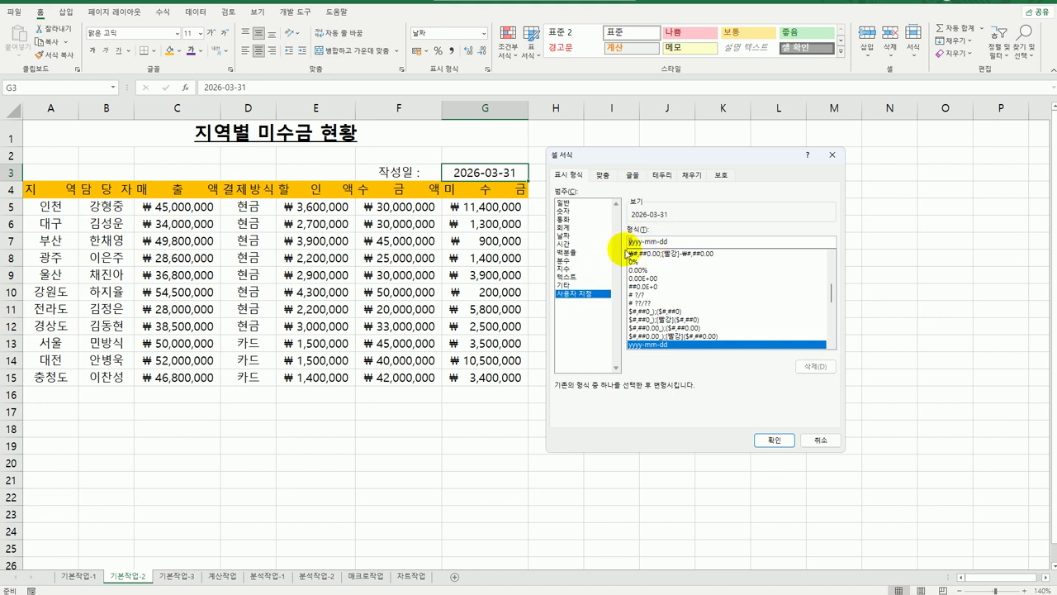
pyautogui.press('Delete')
pyautogui.press('Delete')
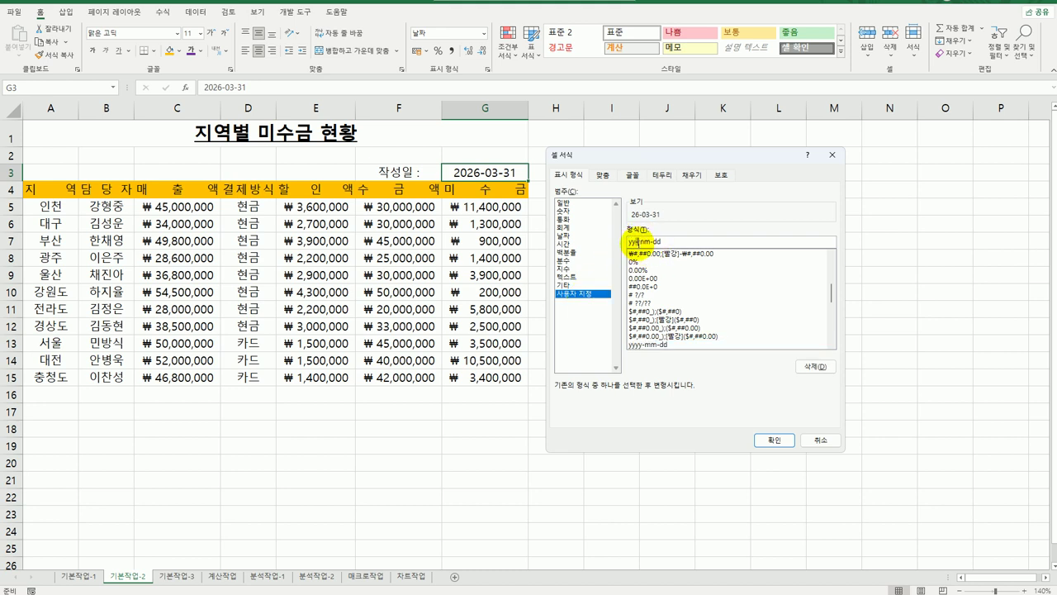
pyautogui.press('Delete')
pyautogui.write('/')
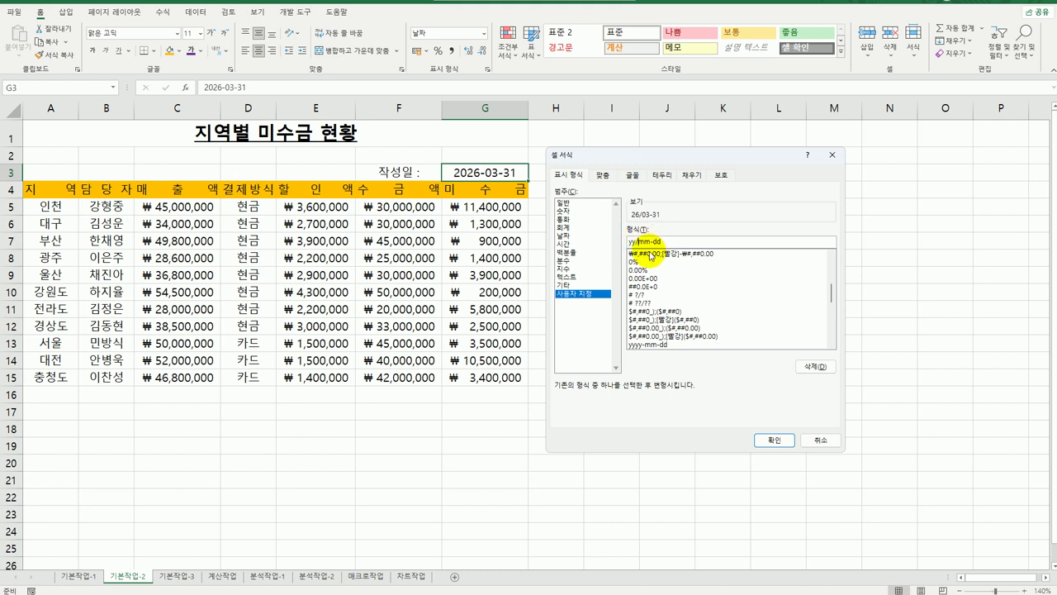
pyautogui.click(655, 241)
pyautogui.press('Delete')
pyautogui.write('/')
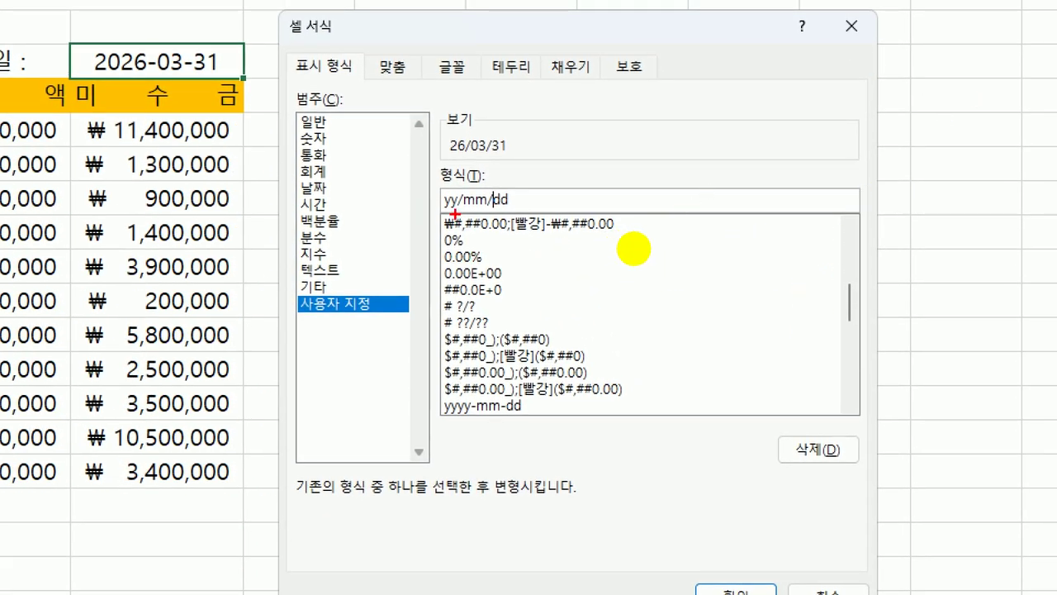
pyautogui.moveTo(443, 207); pyautogui.dragTo(509, 201)
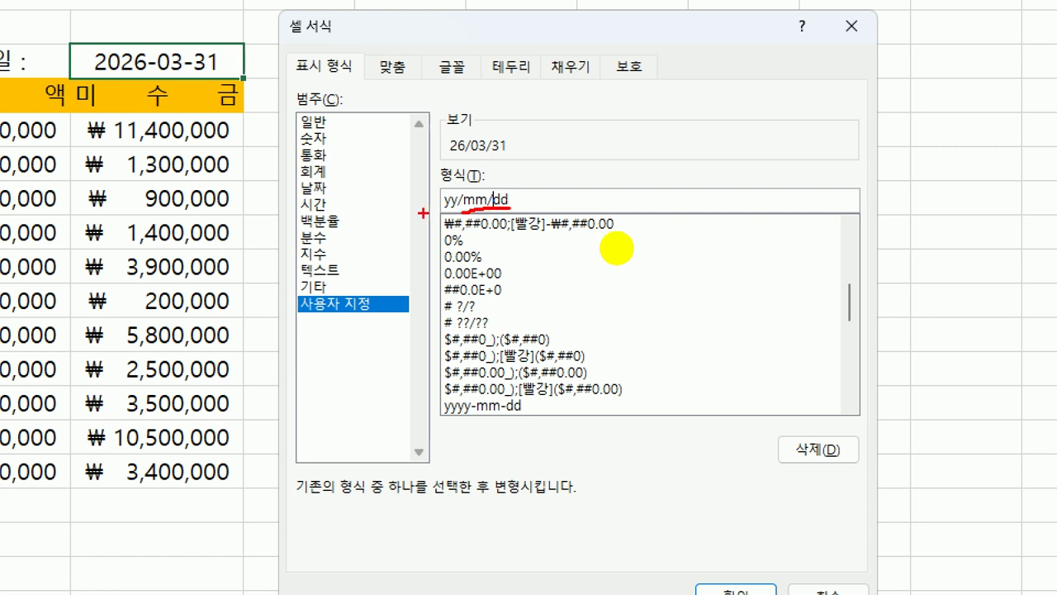
pyautogui.moveTo(421, 213); pyautogui.dragTo(481, 213)
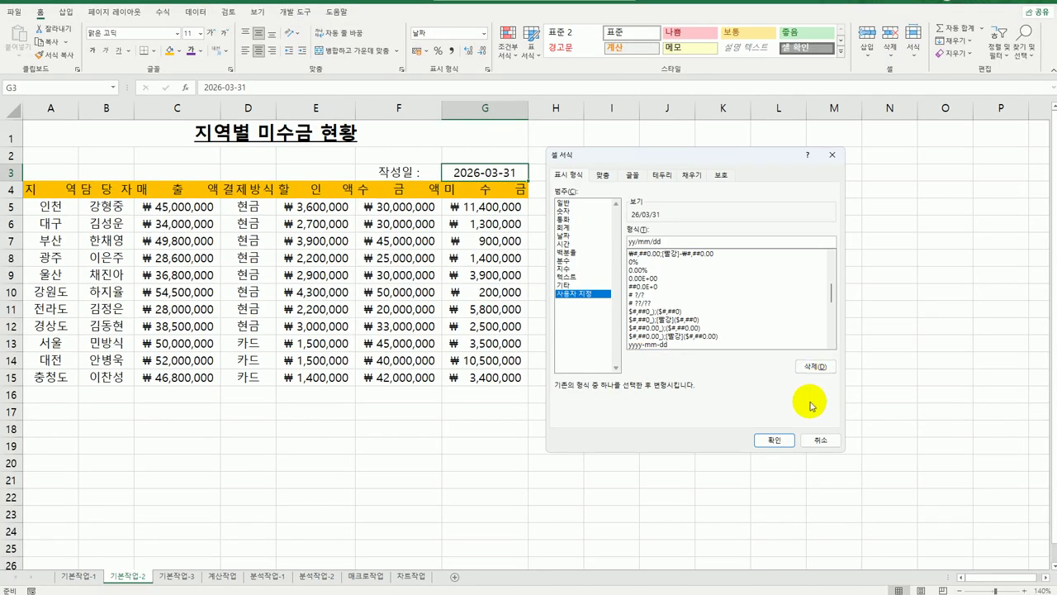
pyautogui.click(736, 590)
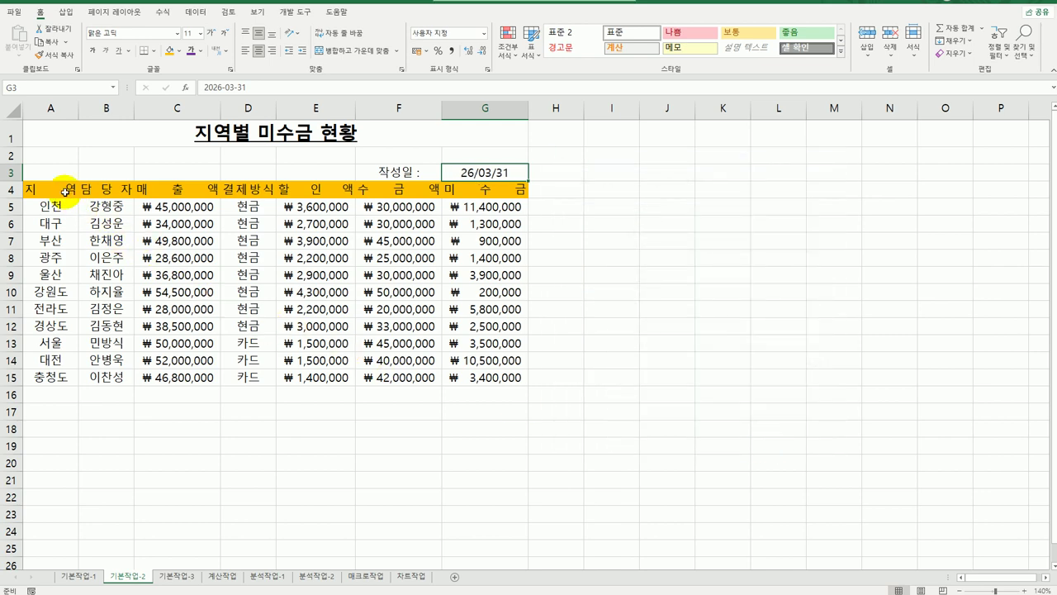
# Apply all borders (모든 테두리) to table range A4:G15 and surround it with a thick outside border (굵은 바깥쪽 테두리)
pyautogui.moveTo(51, 192); pyautogui.dragTo(489, 377)
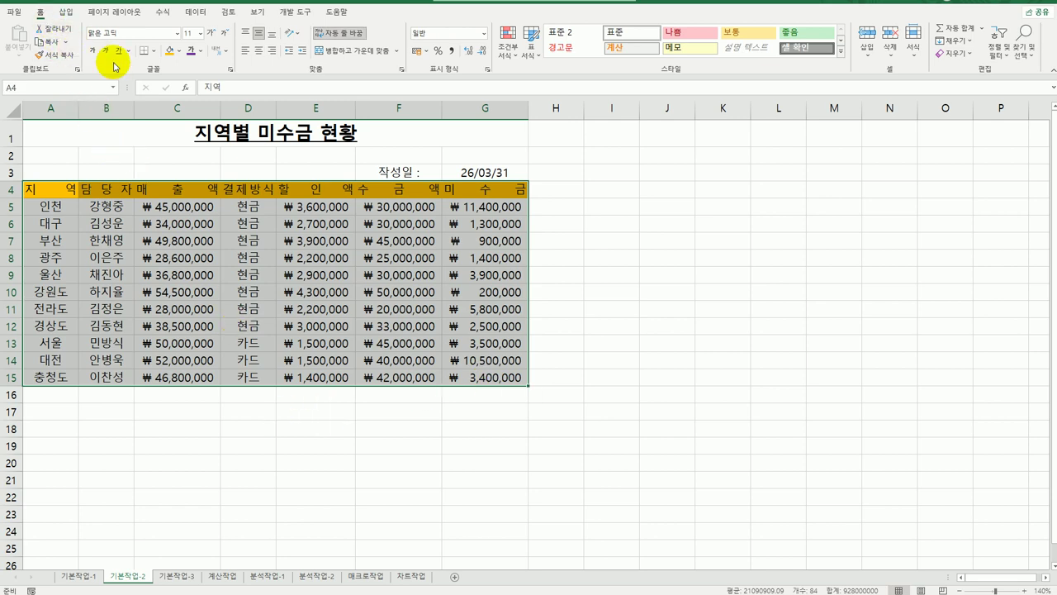
pyautogui.click(152, 50)
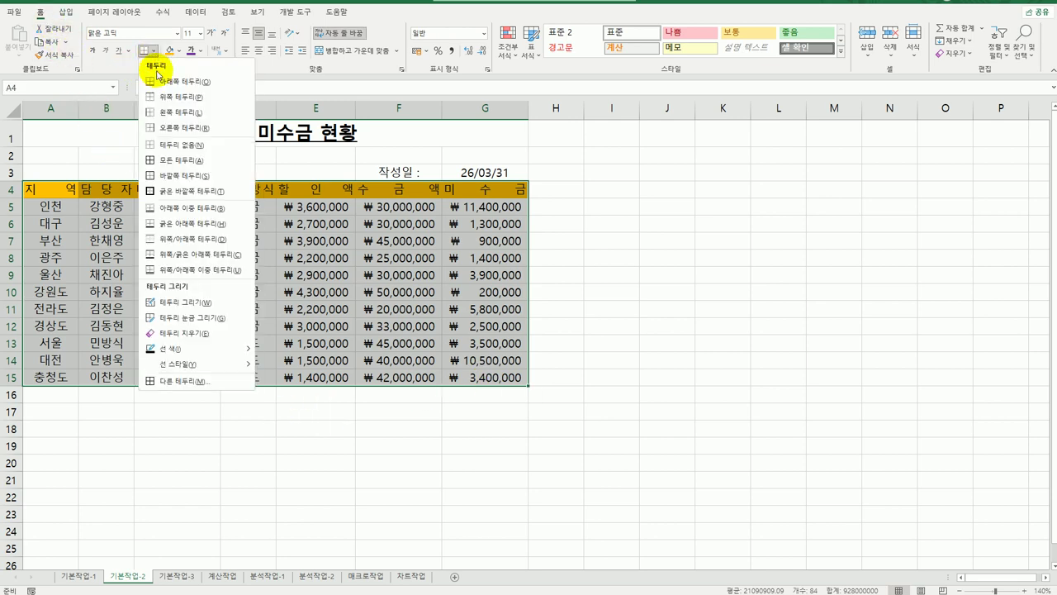
pyautogui.click(169, 160)
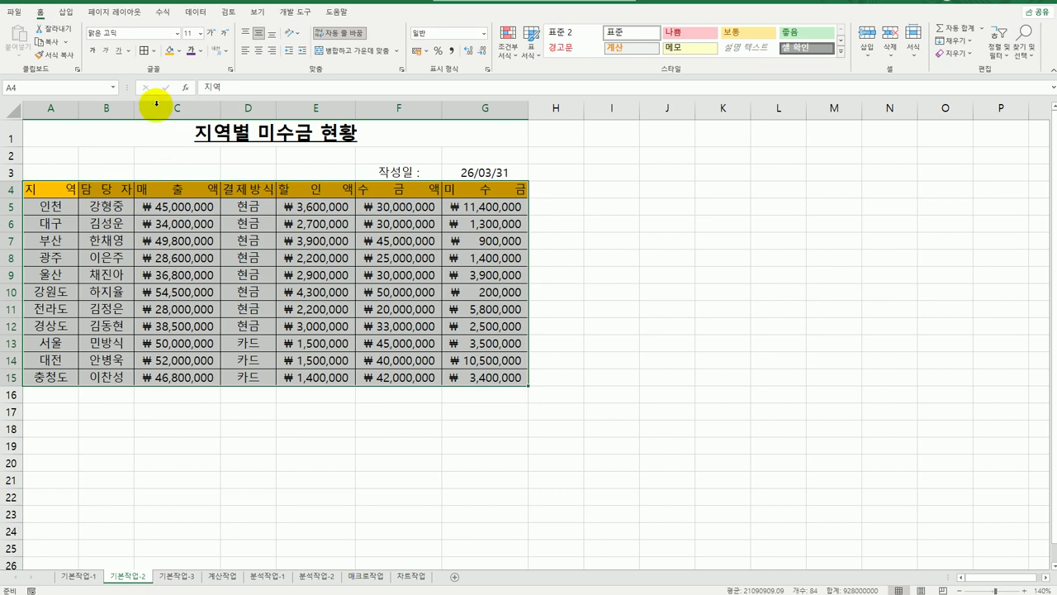
pyautogui.click(153, 50)
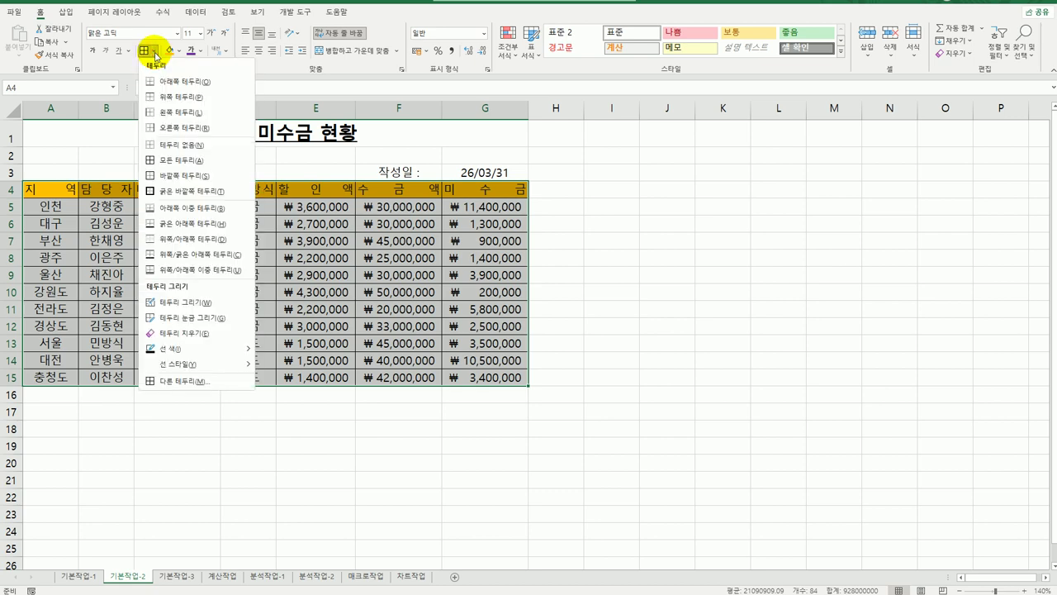
pyautogui.click(164, 208)
pyautogui.click(611, 446)
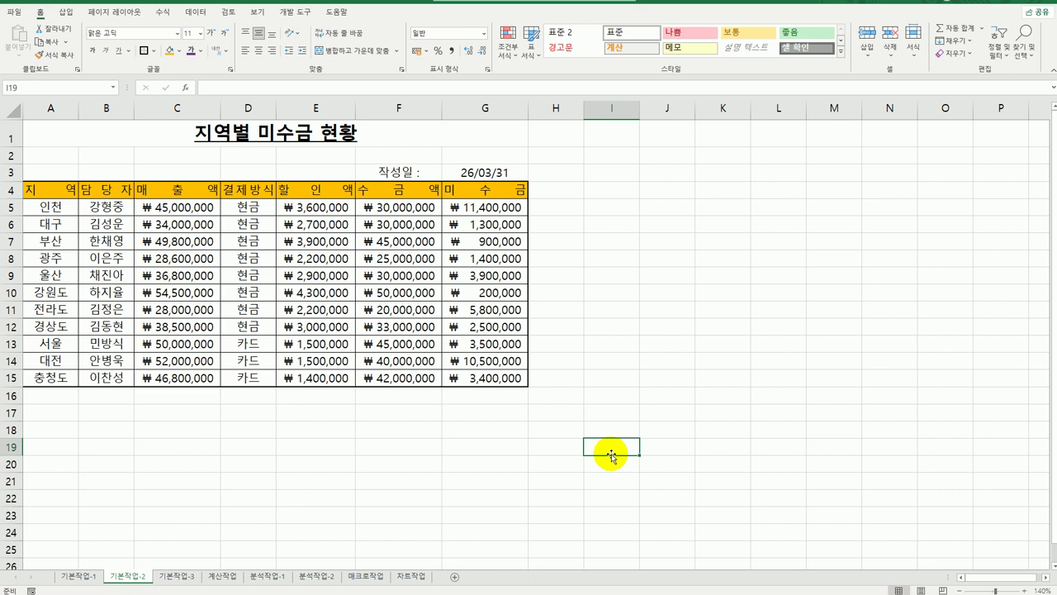
# On the 기본작업-3 sheet, start a new formula-based conditional formatting rule for the loan data in A4:F20
pyautogui.click(176, 576)
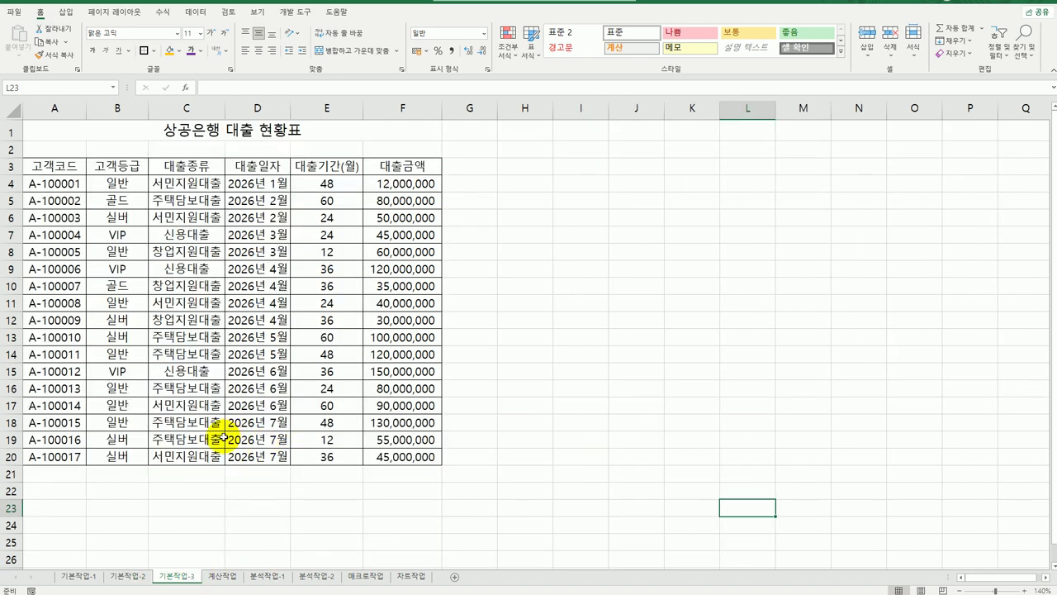
pyautogui.moveTo(58, 187); pyautogui.dragTo(389, 456)
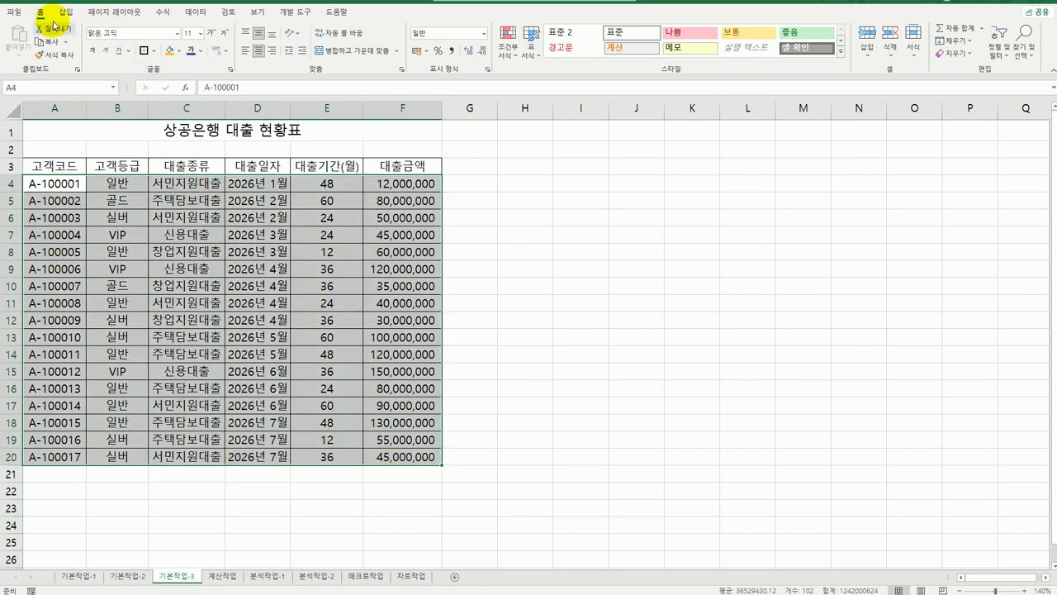
pyautogui.click(507, 43)
pyautogui.click(528, 206)
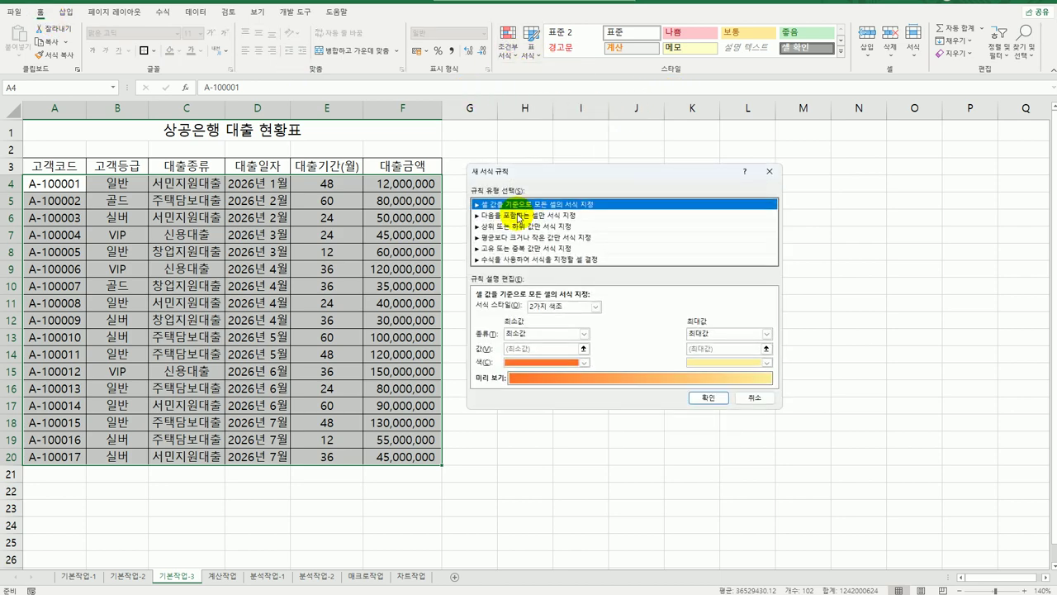
pyautogui.click(512, 259)
pyautogui.click(519, 307)
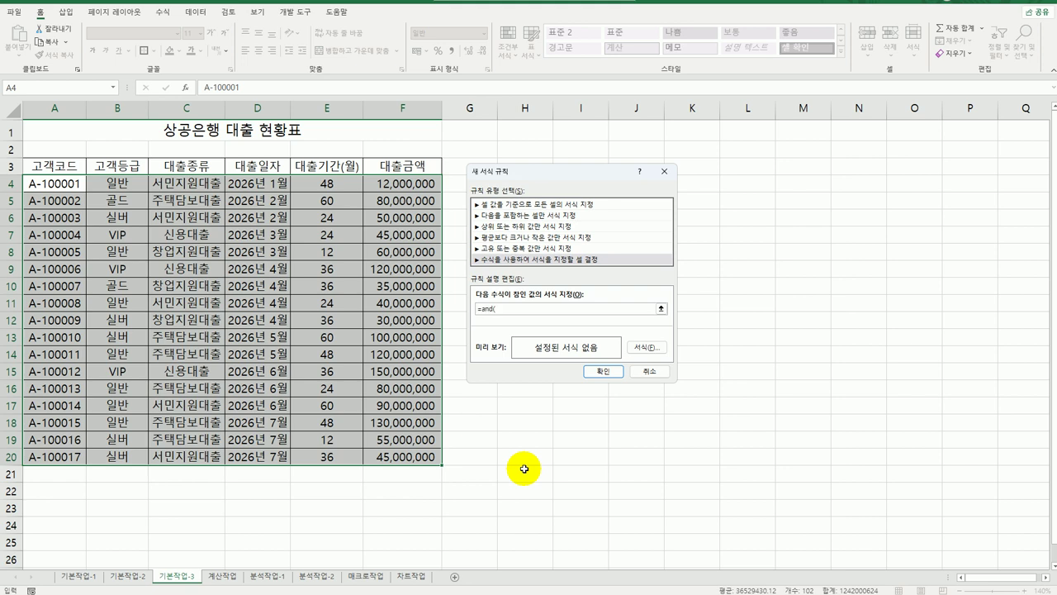
# Enter the rule formula =and($C4="주택담보대출",$E4>=24), with only the column references absolute
pyautogui.click(201, 187)
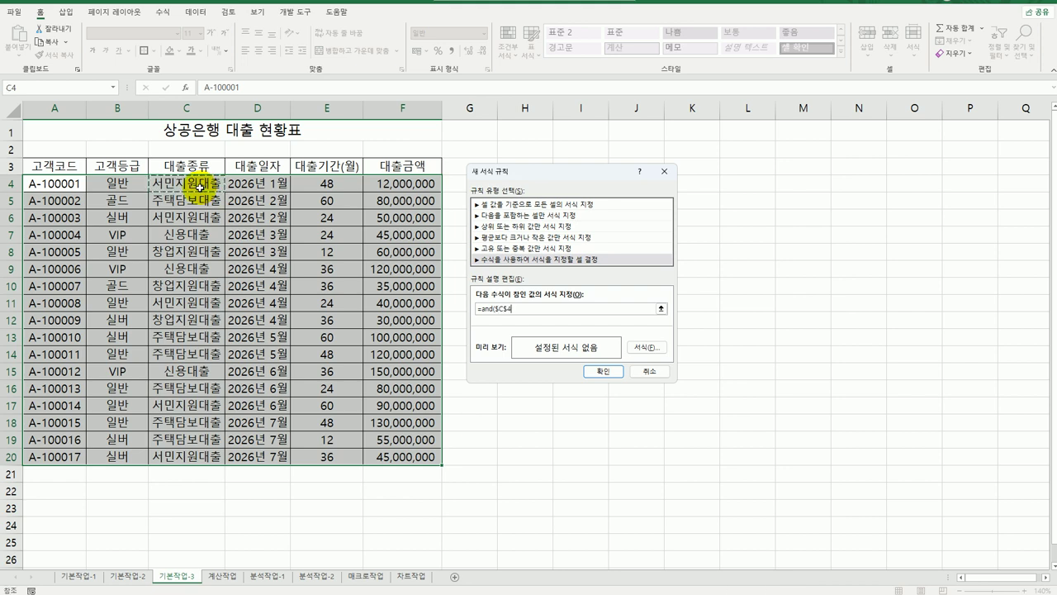
pyautogui.press('F4')
pyautogui.write('="주택담')
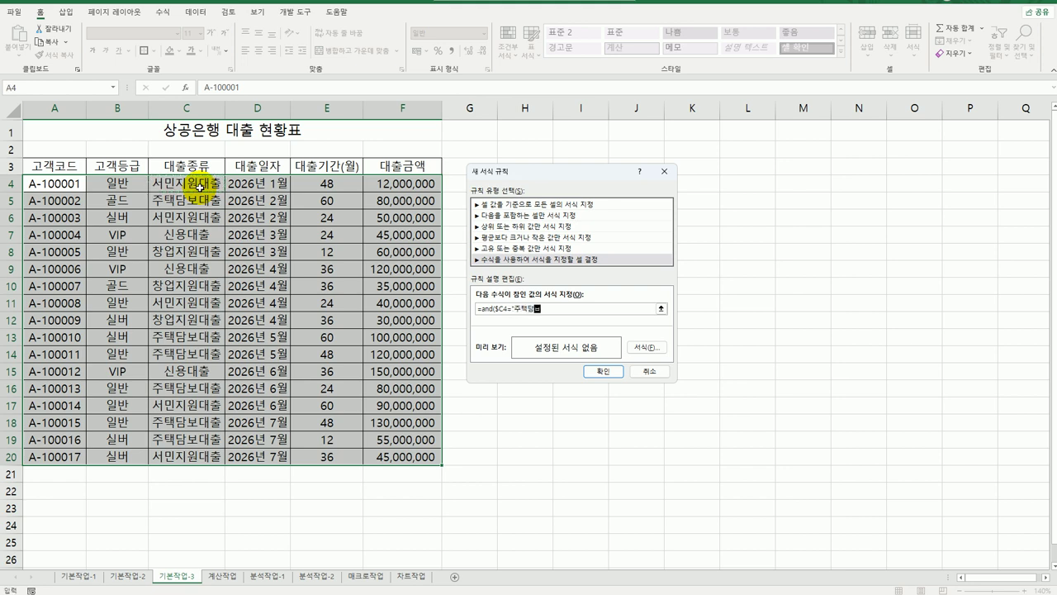
pyautogui.write('보대출",')
pyautogui.click(325, 185)
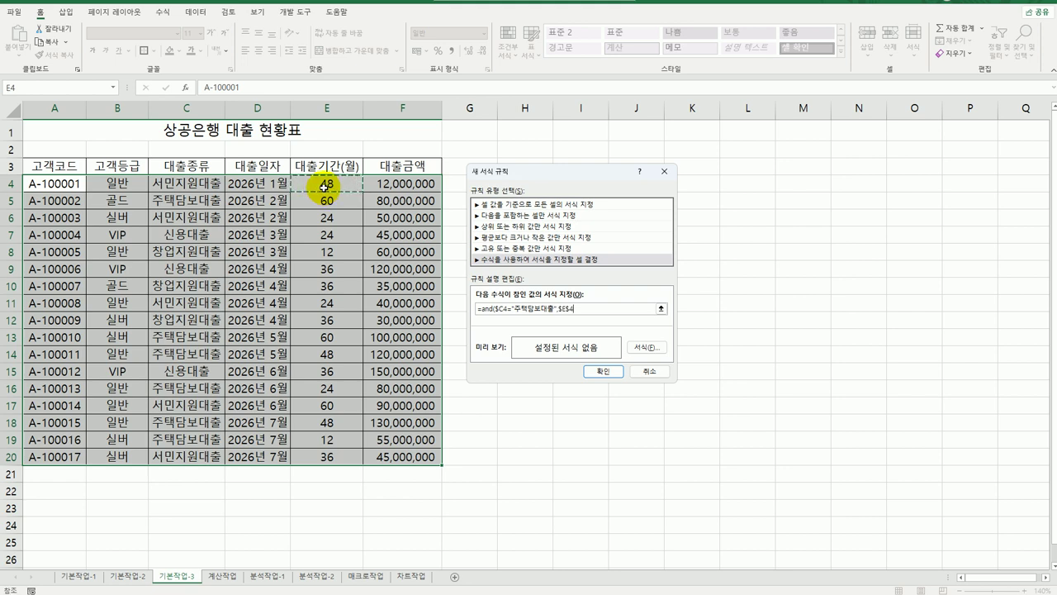
pyautogui.press('F4')
pyautogui.press('F4')
pyautogui.write('>=24')
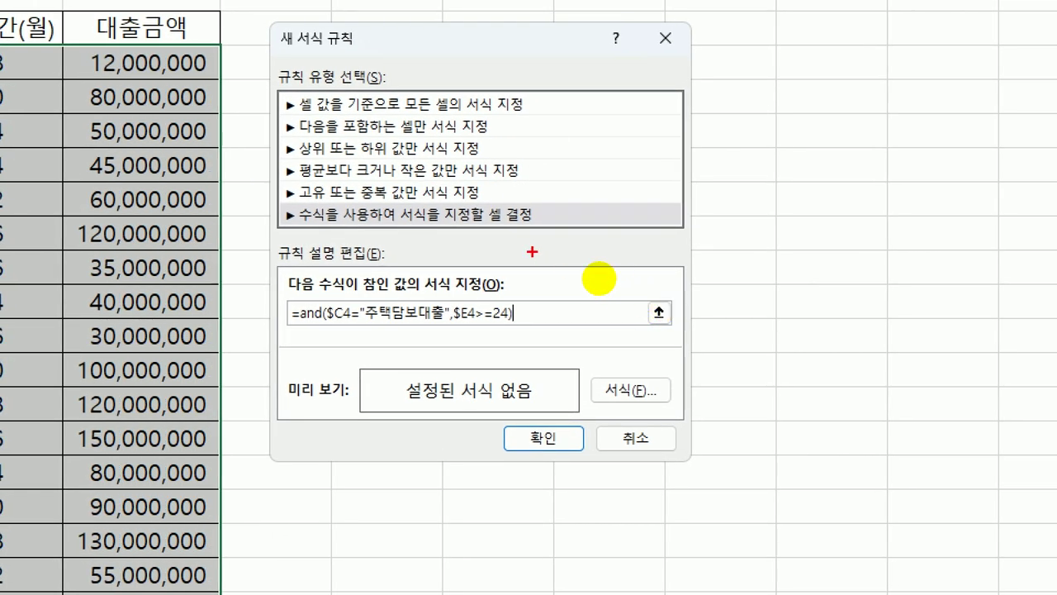
pyautogui.moveTo(279, 234); pyautogui.dragTo(519, 234)
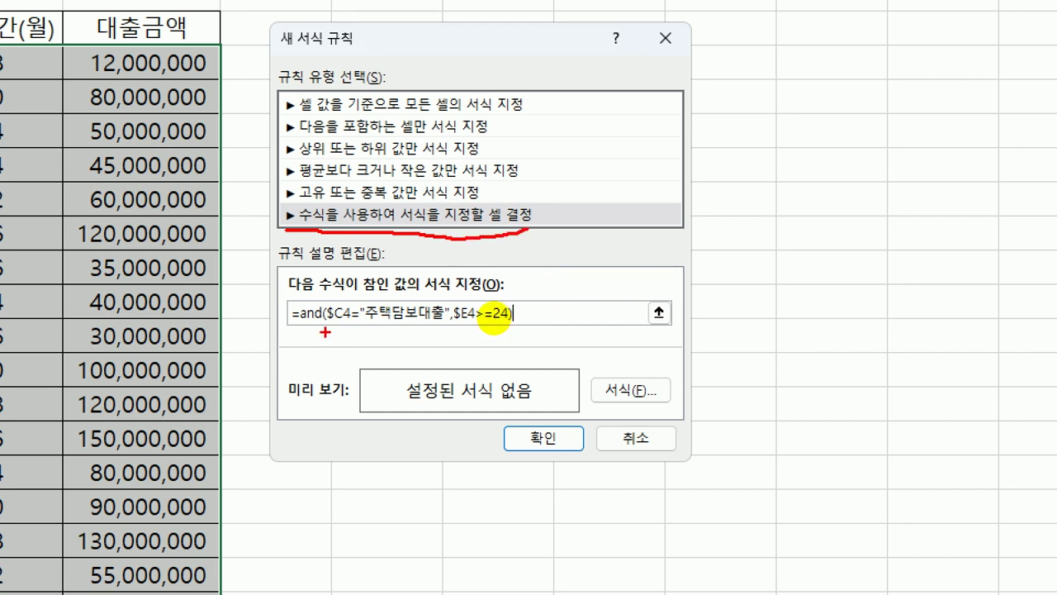
pyautogui.moveTo(326, 327); pyautogui.dragTo(521, 325)
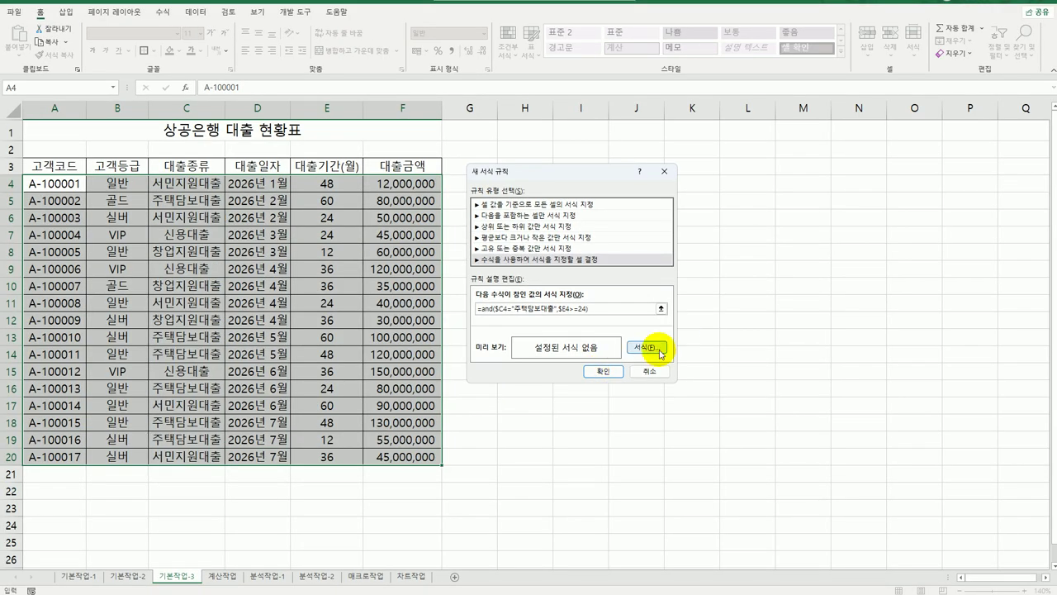
# Set the rule's format to bold (굵게) with a standard blue font color and apply the rule to the table
pyautogui.click(630, 389)
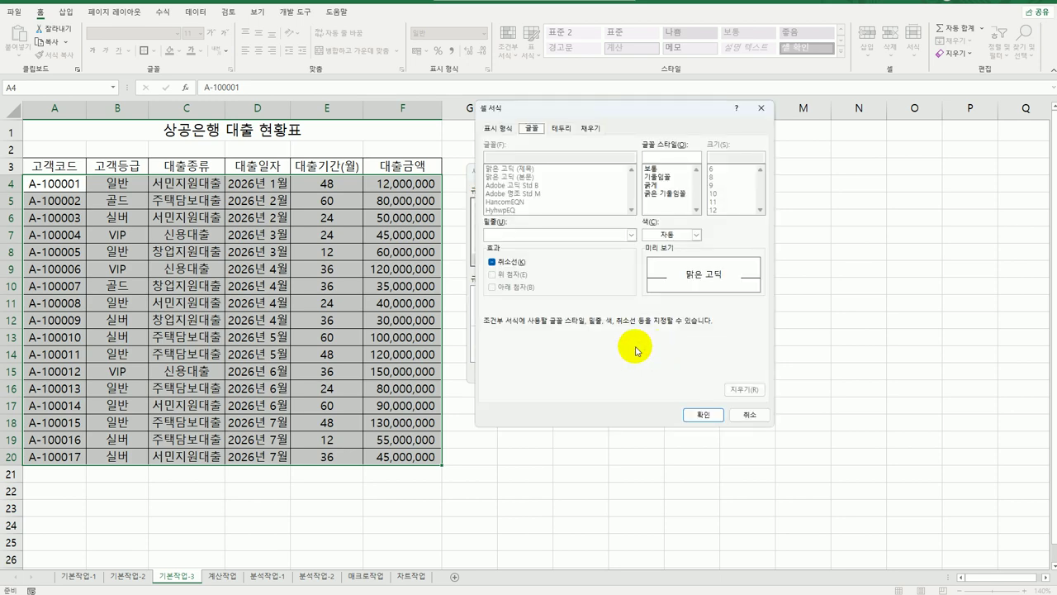
pyautogui.click(652, 185)
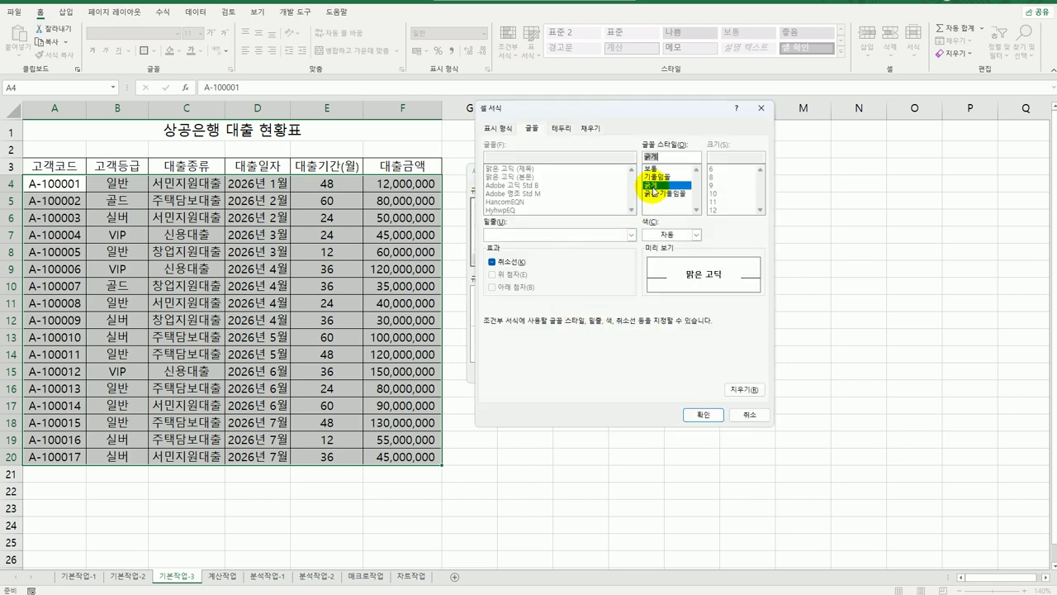
pyautogui.click(696, 235)
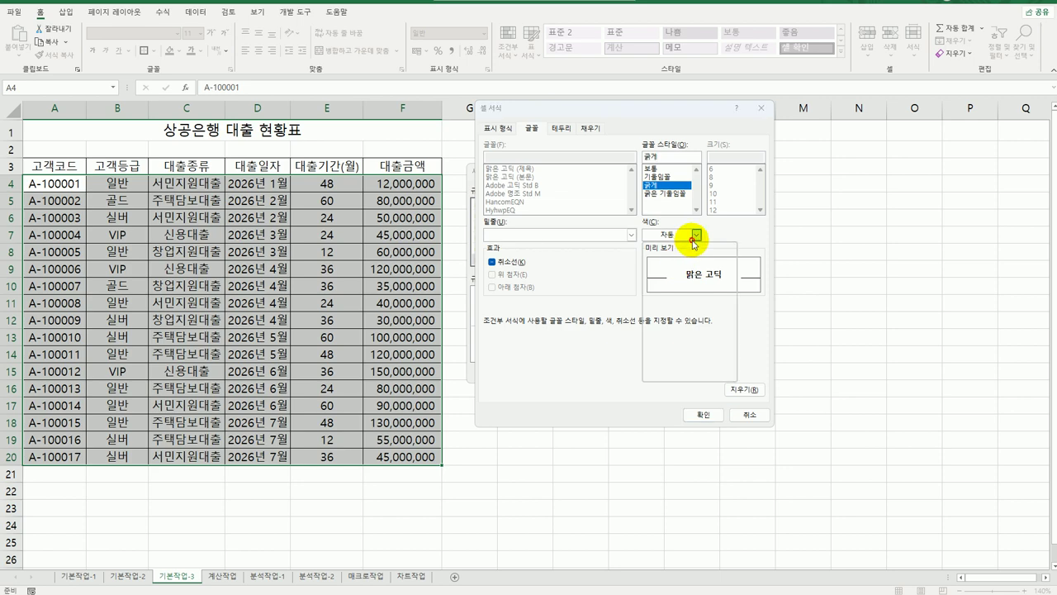
pyautogui.click(714, 355)
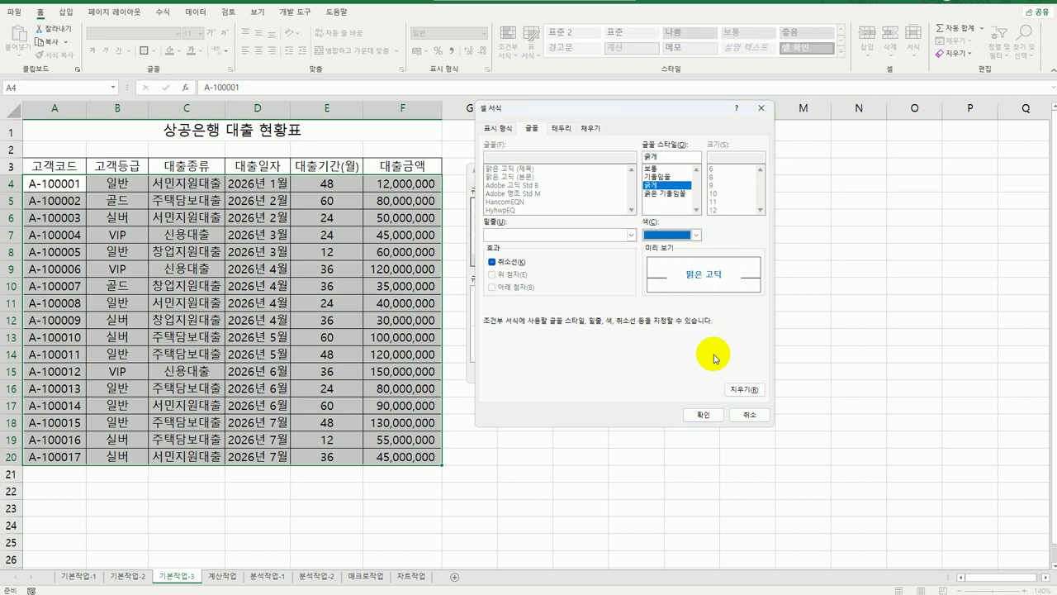
pyautogui.click(701, 420)
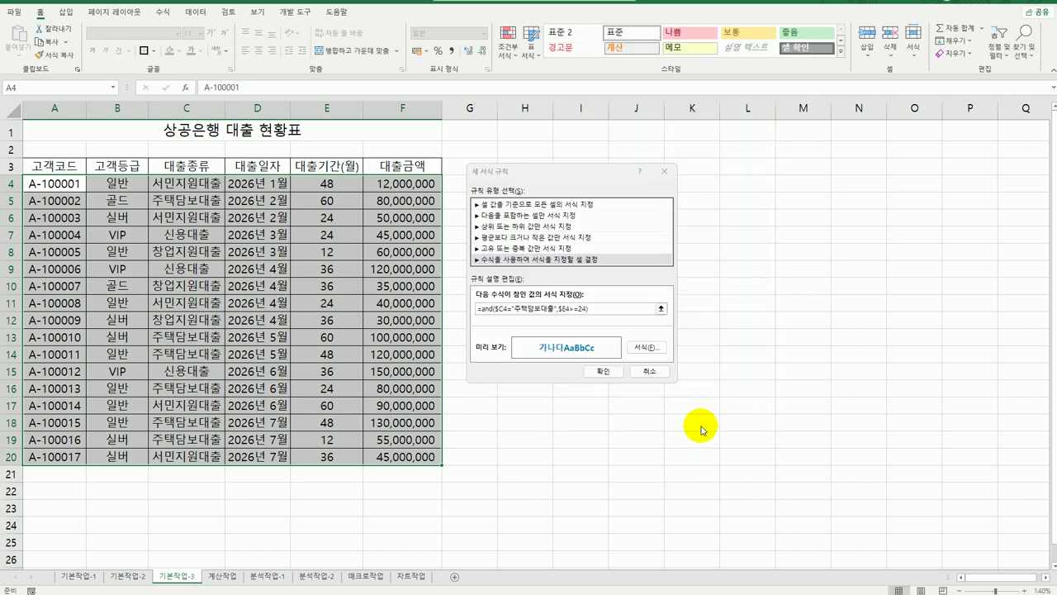
pyautogui.click(602, 371)
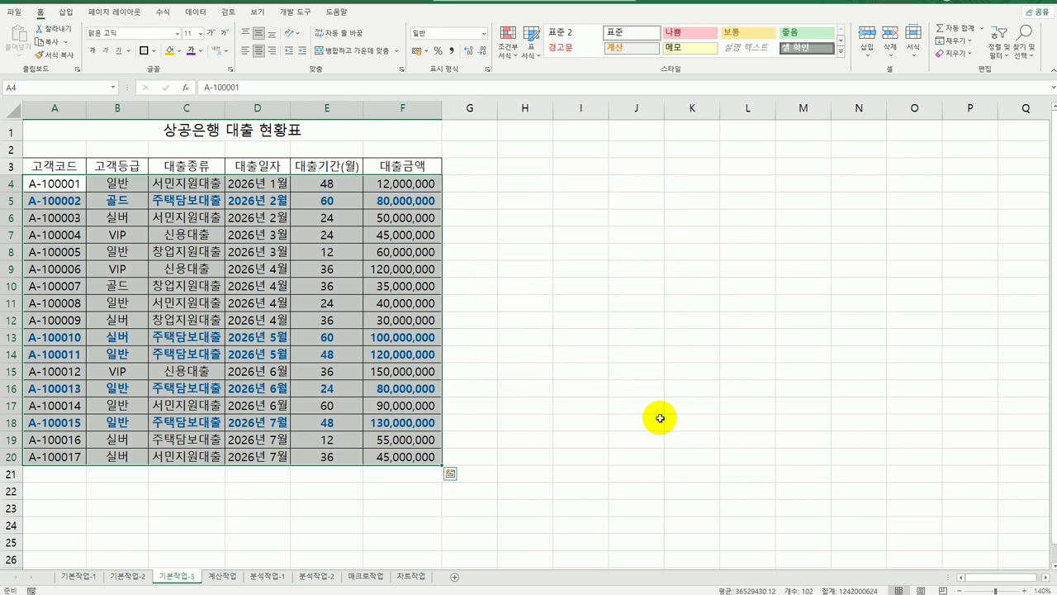
pyautogui.click(660, 419)
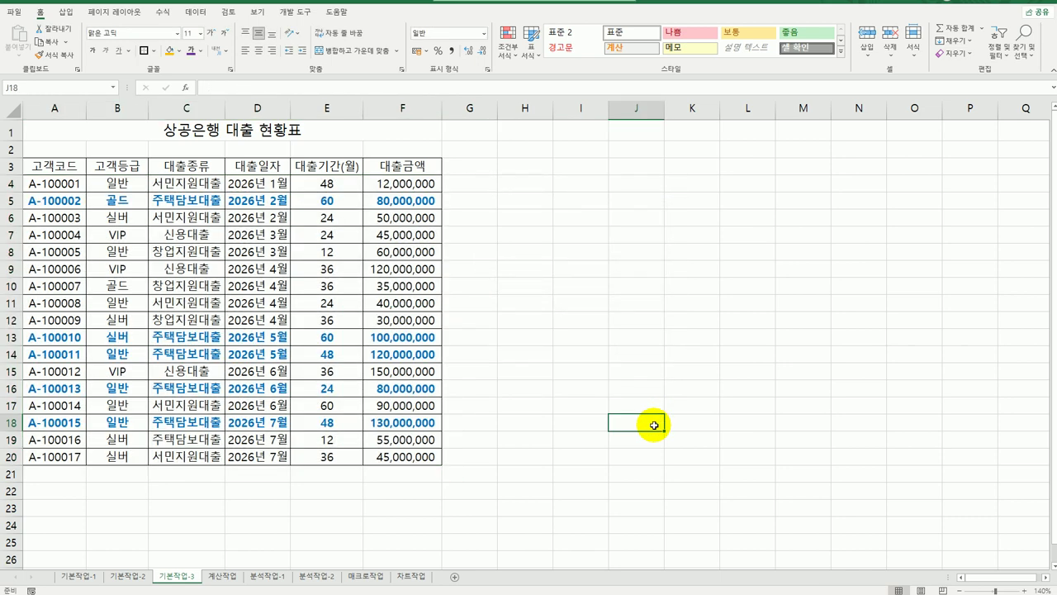
pyautogui.click(203, 203)
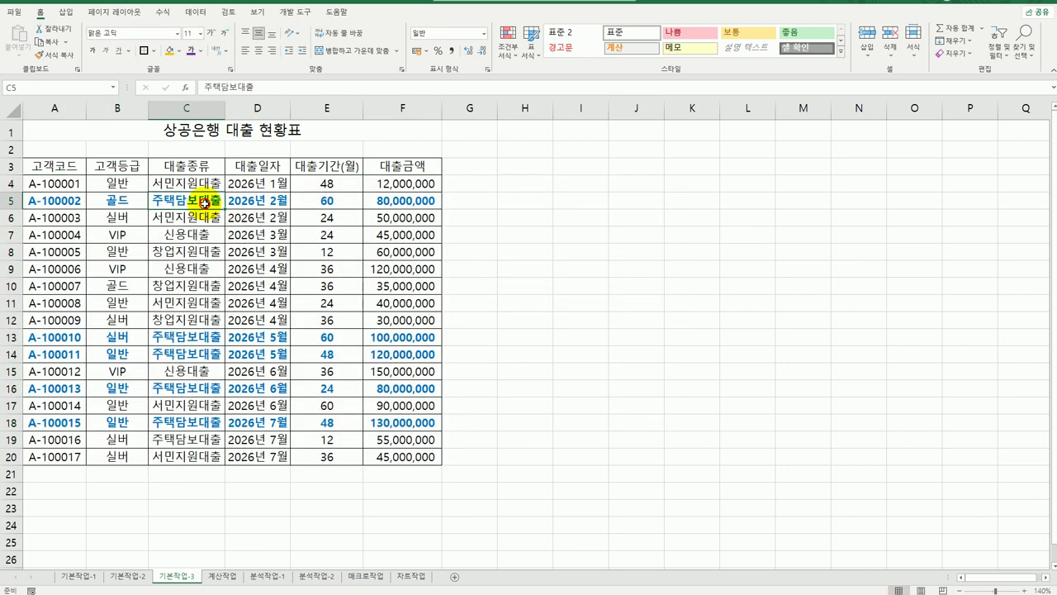
pyautogui.click(333, 202)
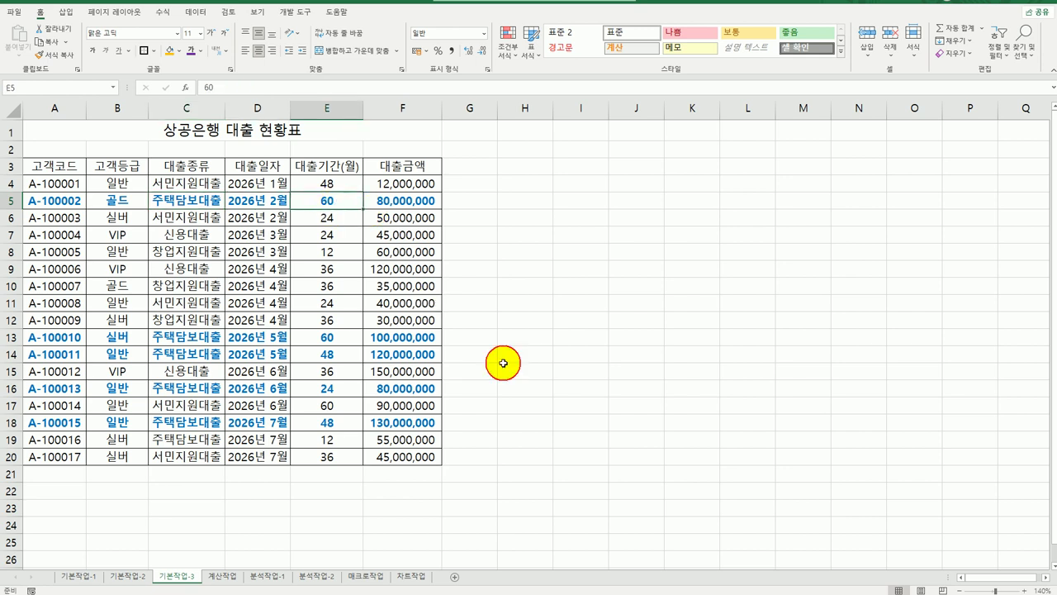
pyautogui.click(559, 435)
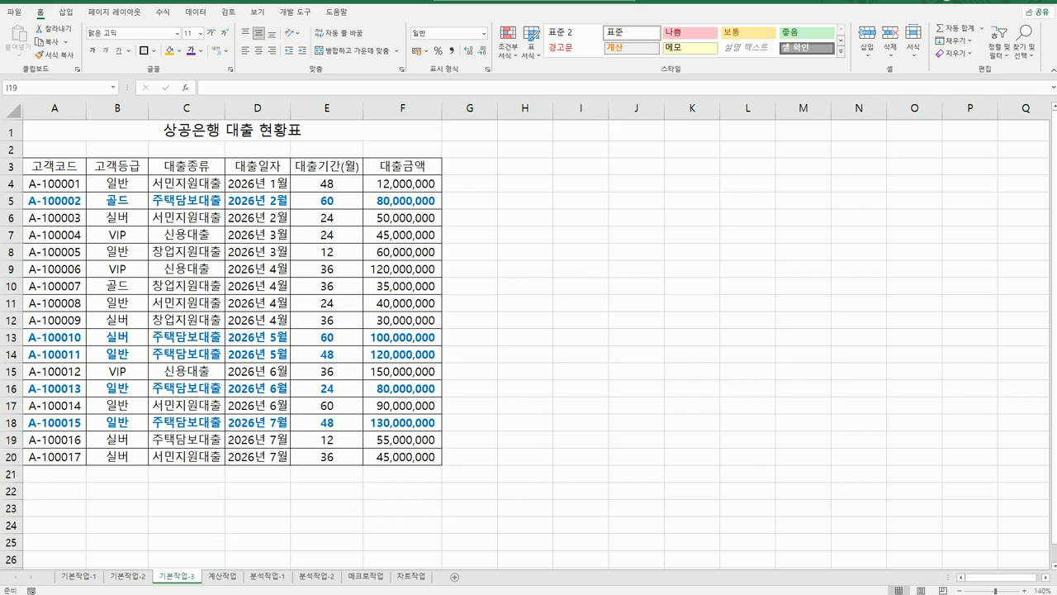
# On the 계산작업 sheet, auto-fit the width of column C to its hire dates
pyautogui.click(222, 576)
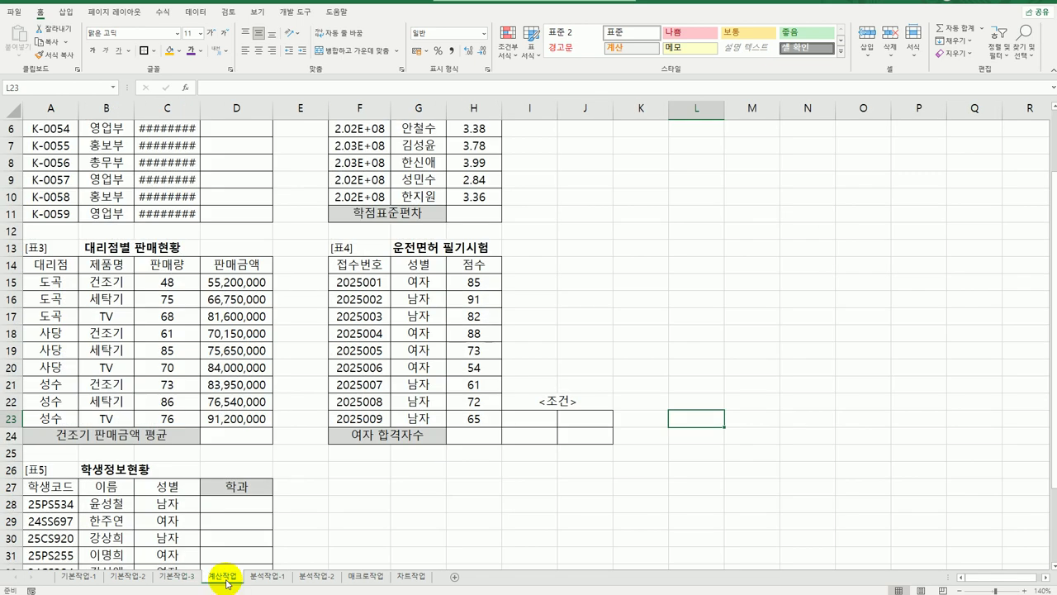
pyautogui.doubleClick(199, 114)
# Enter =YEAR(TODAY())-YEAR(C3) in cell D3 to calculate the first employee's working period (근무기간)
pyautogui.click(240, 162)
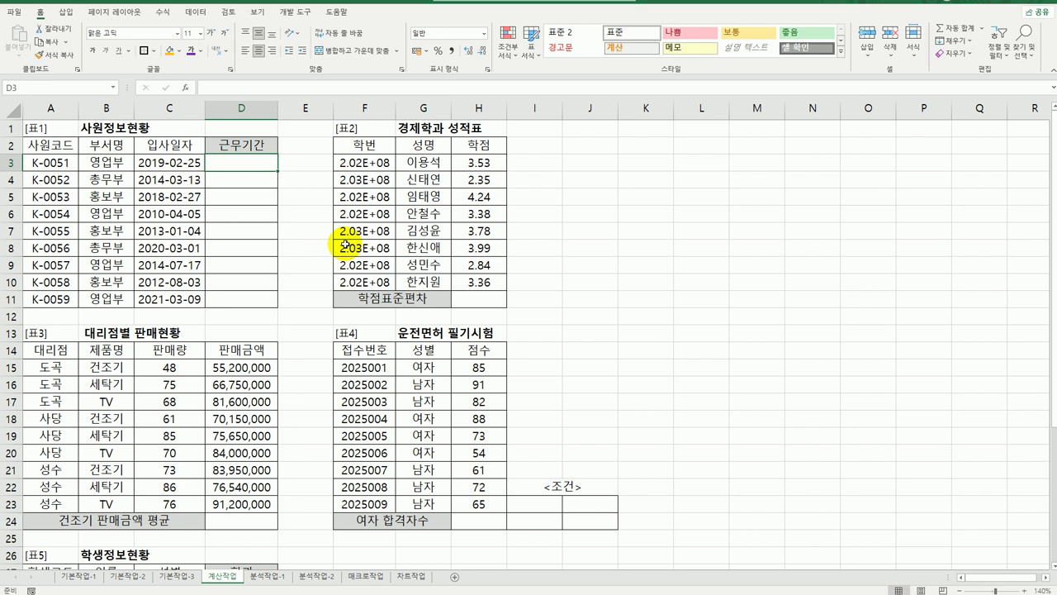
pyautogui.write('=')
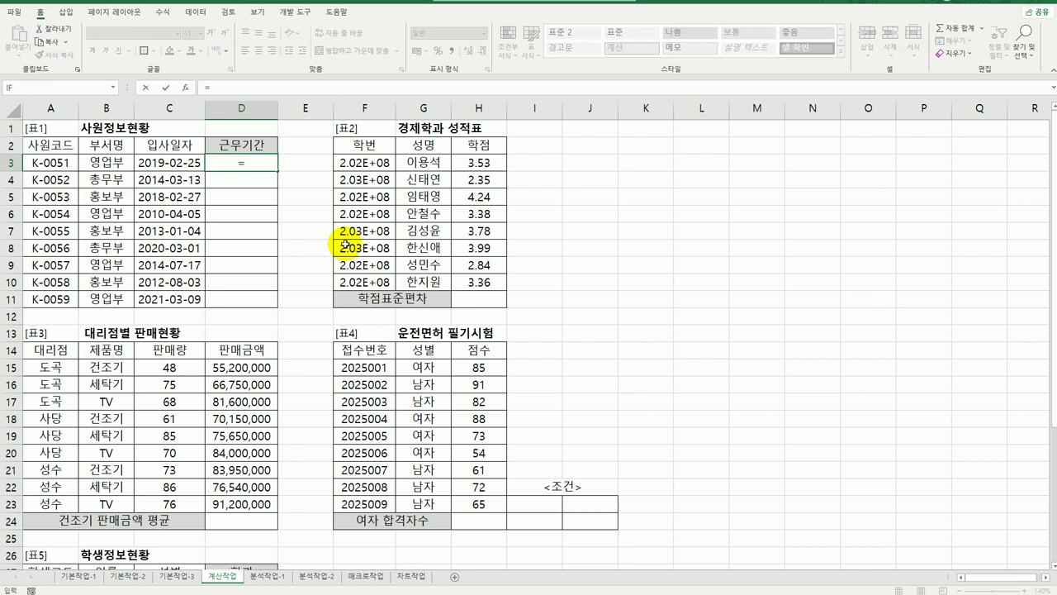
pyautogui.write('year')
pyautogui.press('Tab')
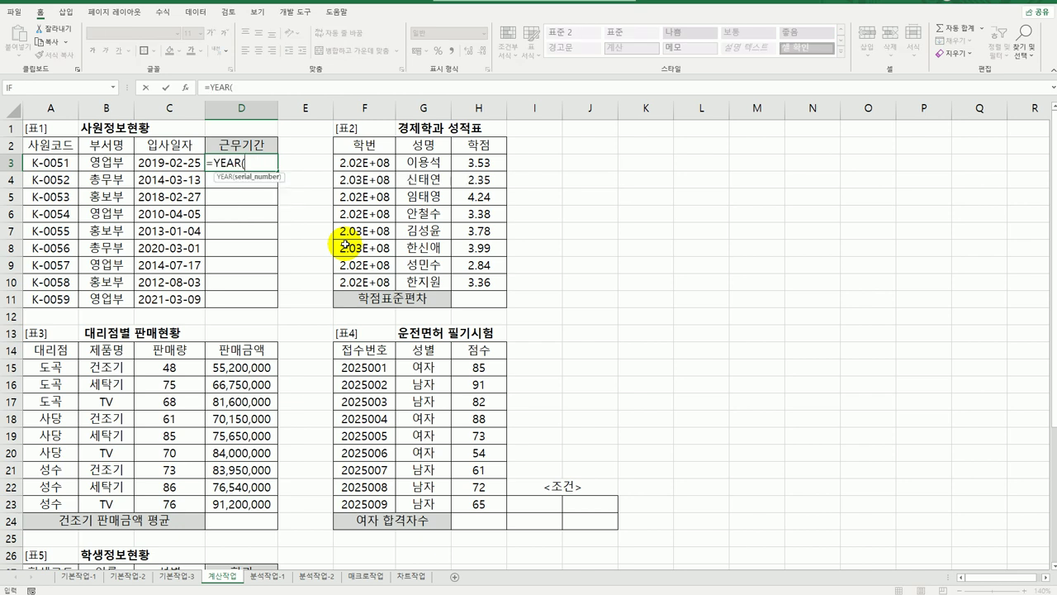
pyautogui.write('today')
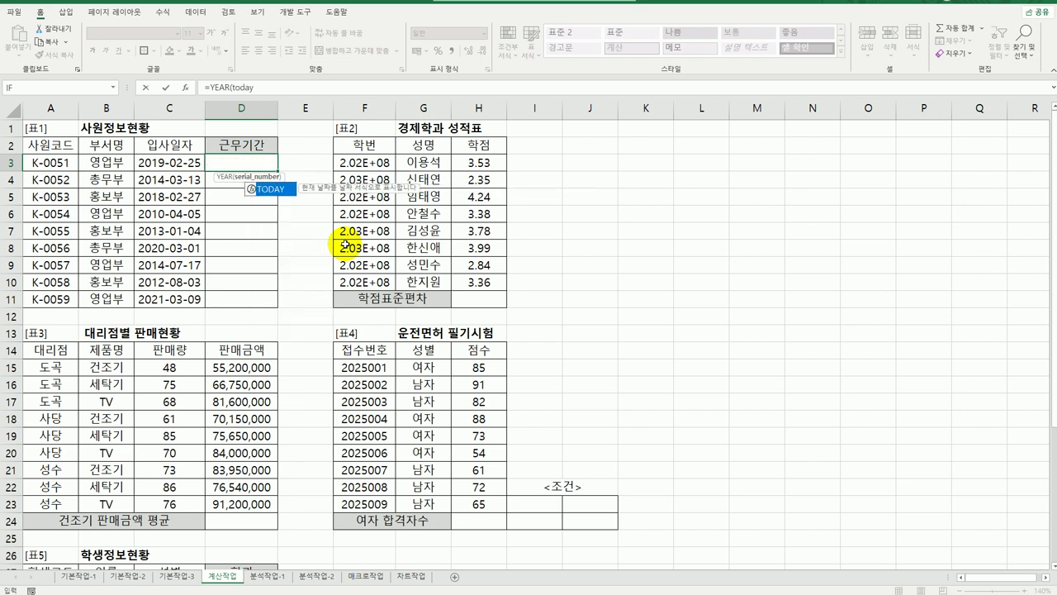
pyautogui.press('Tab')
pyautogui.write(')')
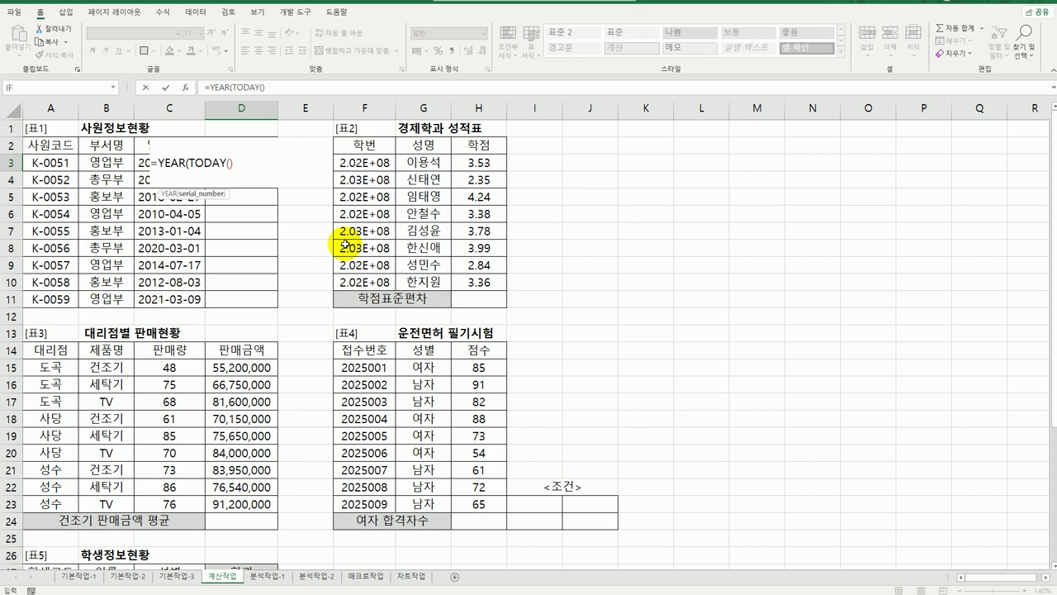
pyautogui.write(')')
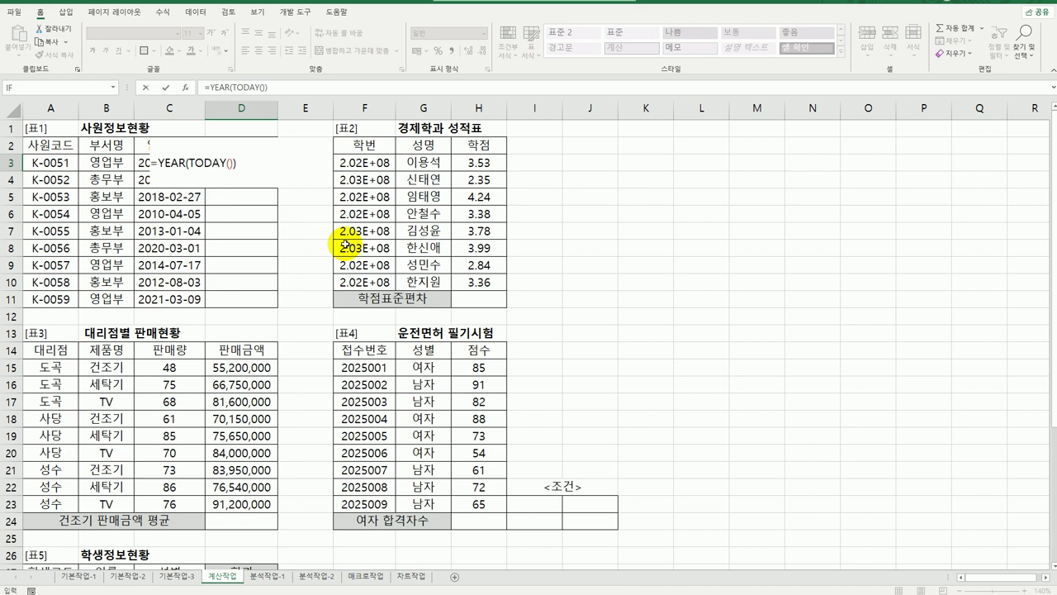
pyautogui.write('-year(')
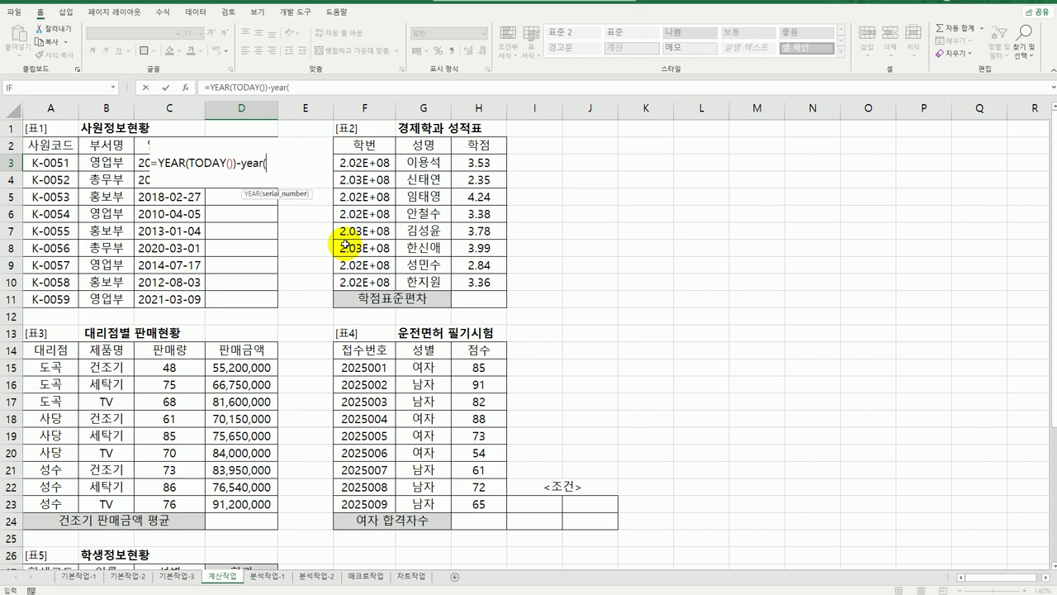
pyautogui.press('Left')
pyautogui.write(')')
pyautogui.press('Return')
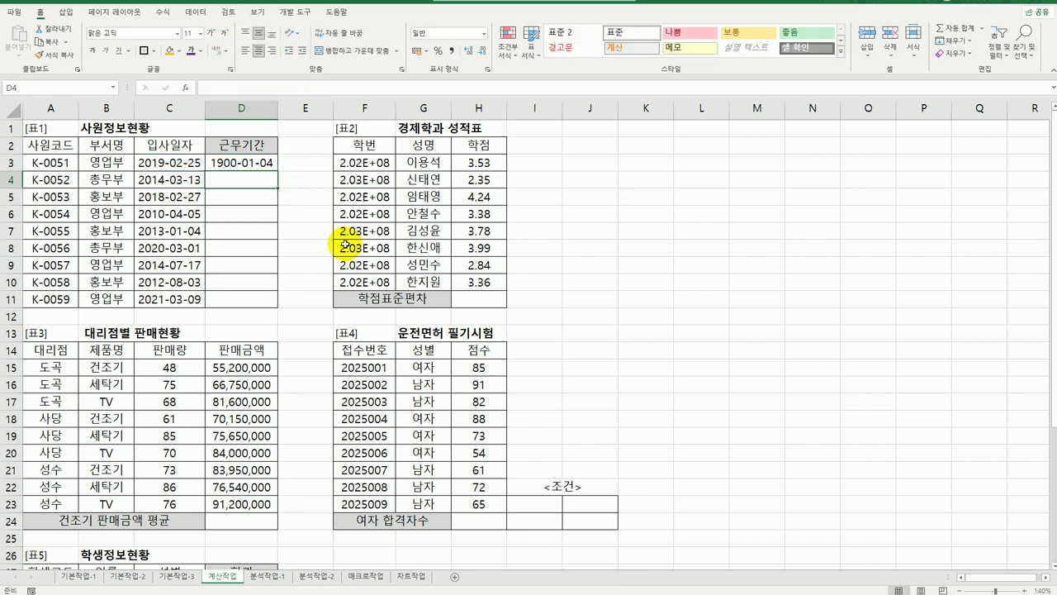
pyautogui.click(238, 162)
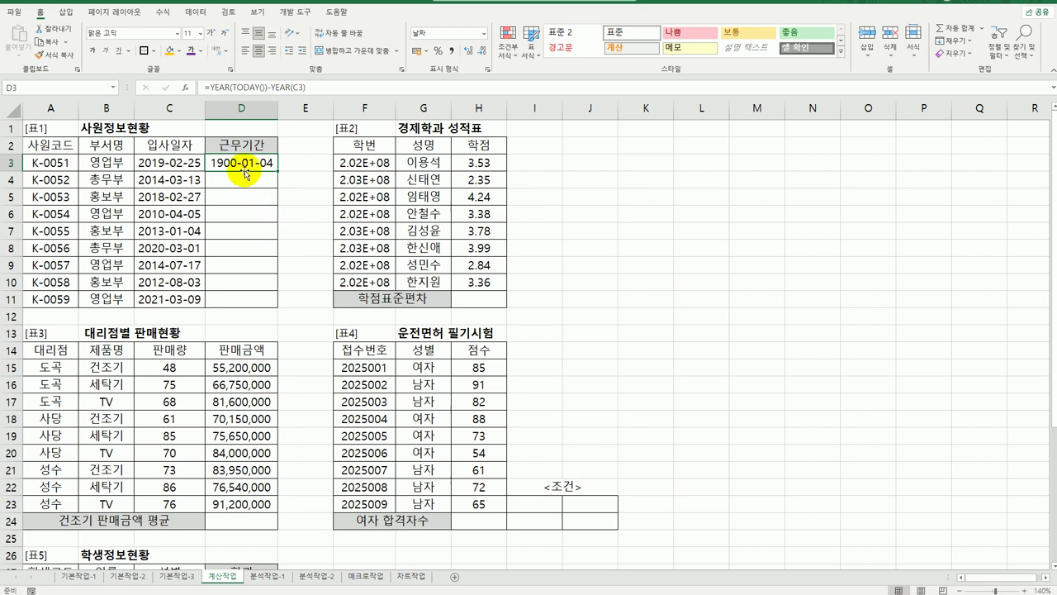
# Format cell D3 as General (일반) and wrap its formula in an IF function with the logical test YEAR(TODAY())-YEAR(C3)>=5
pyautogui.click(484, 34)
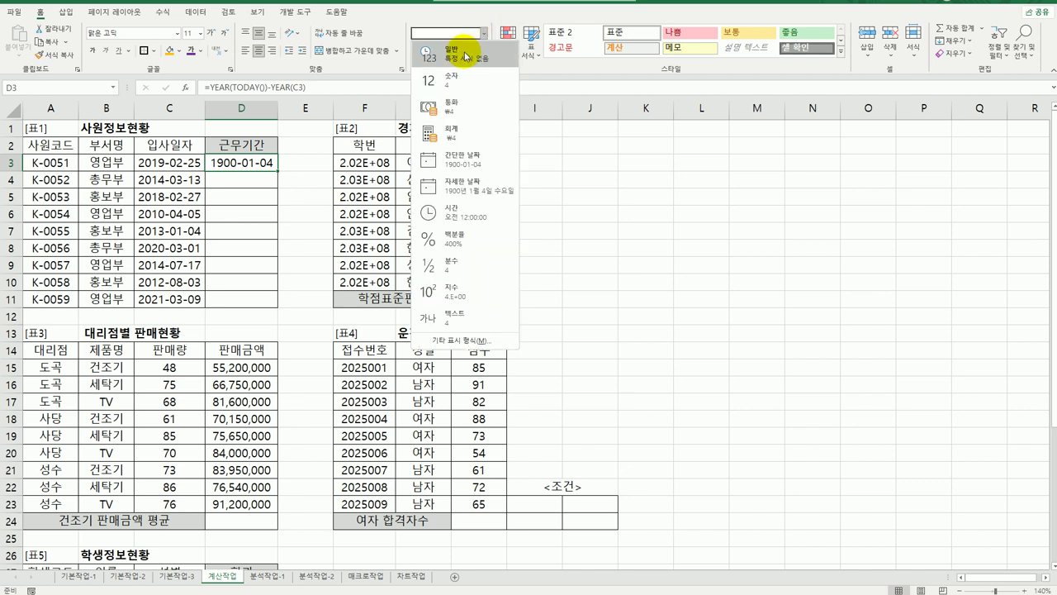
pyautogui.click(462, 46)
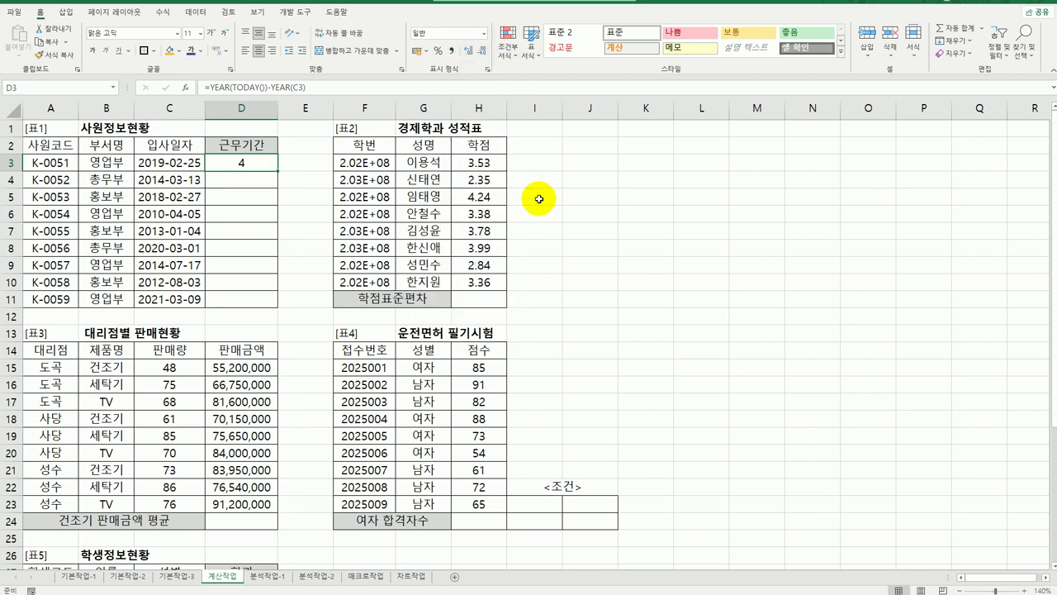
pyautogui.doubleClick(226, 174)
pyautogui.click(158, 163)
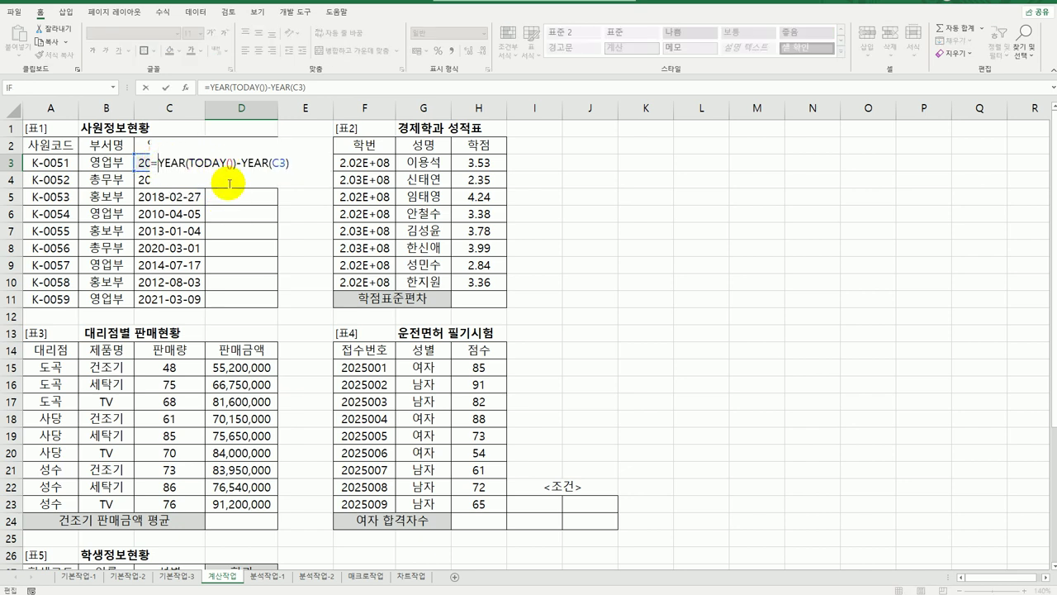
pyautogui.write('if')
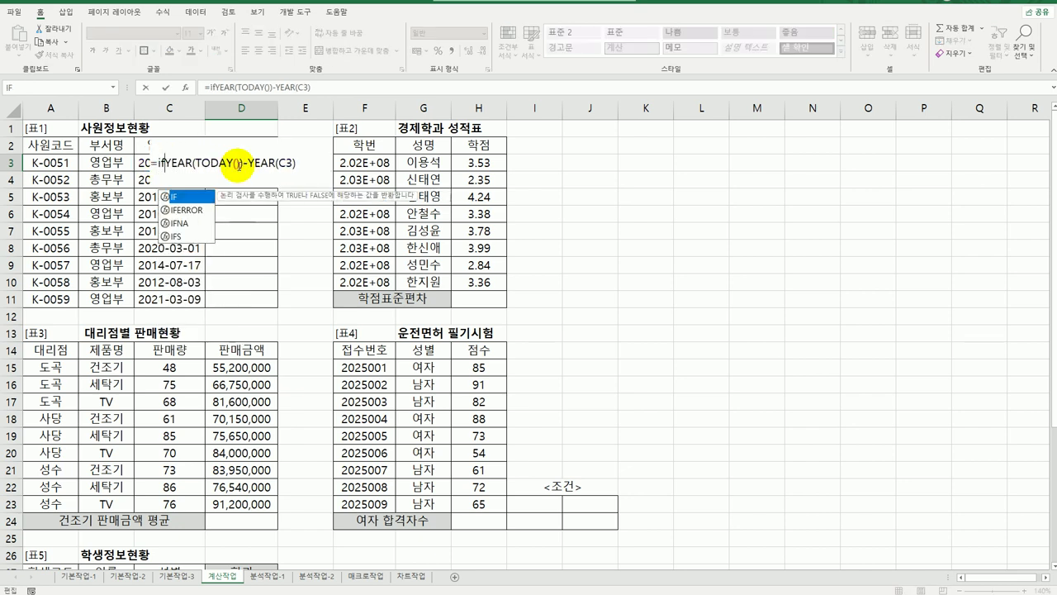
pyautogui.press('Tab')
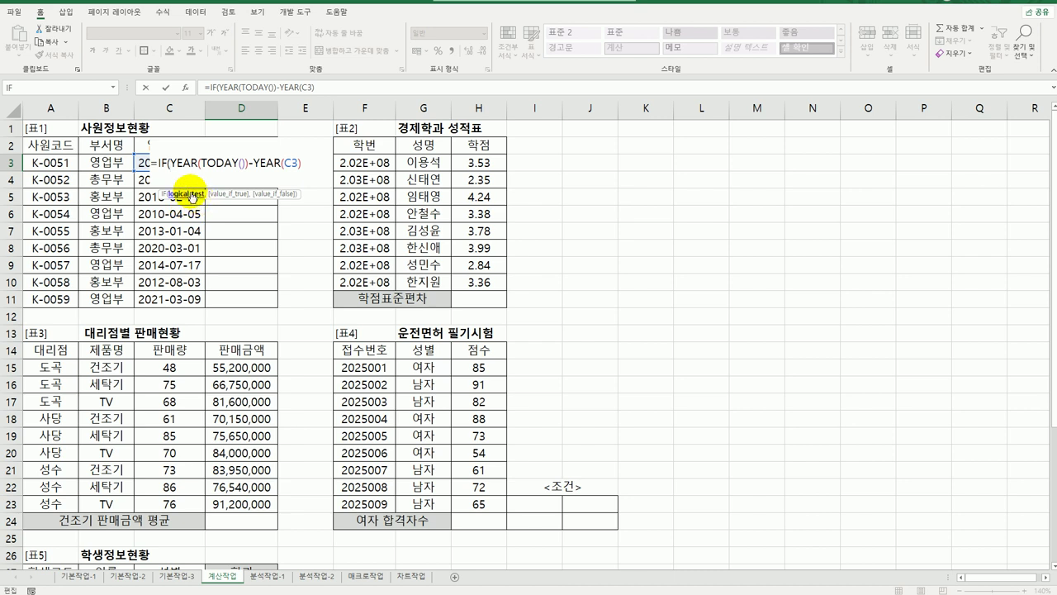
pyautogui.click(312, 163)
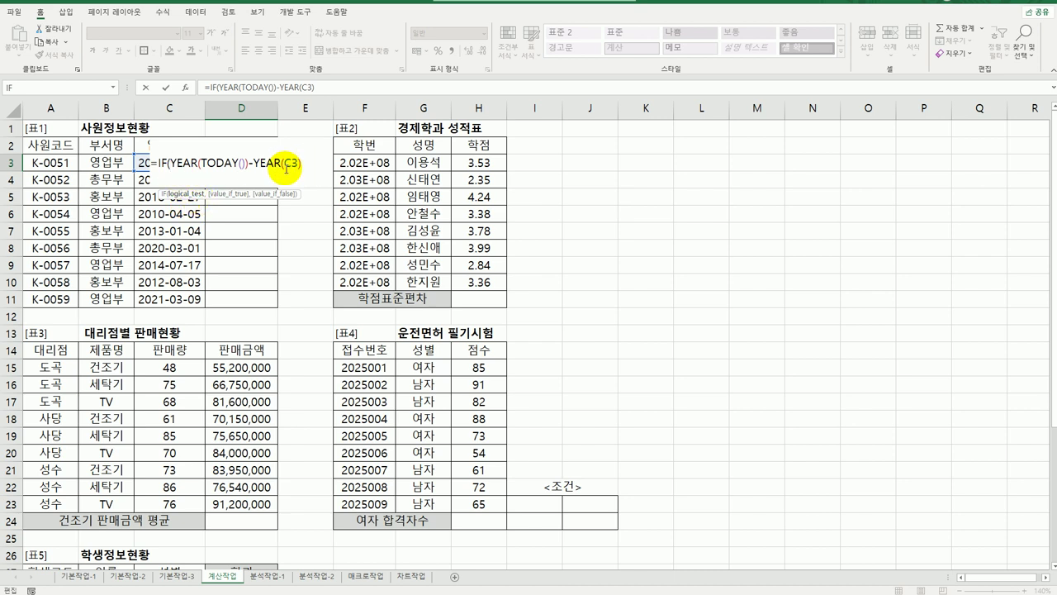
pyautogui.click(185, 87)
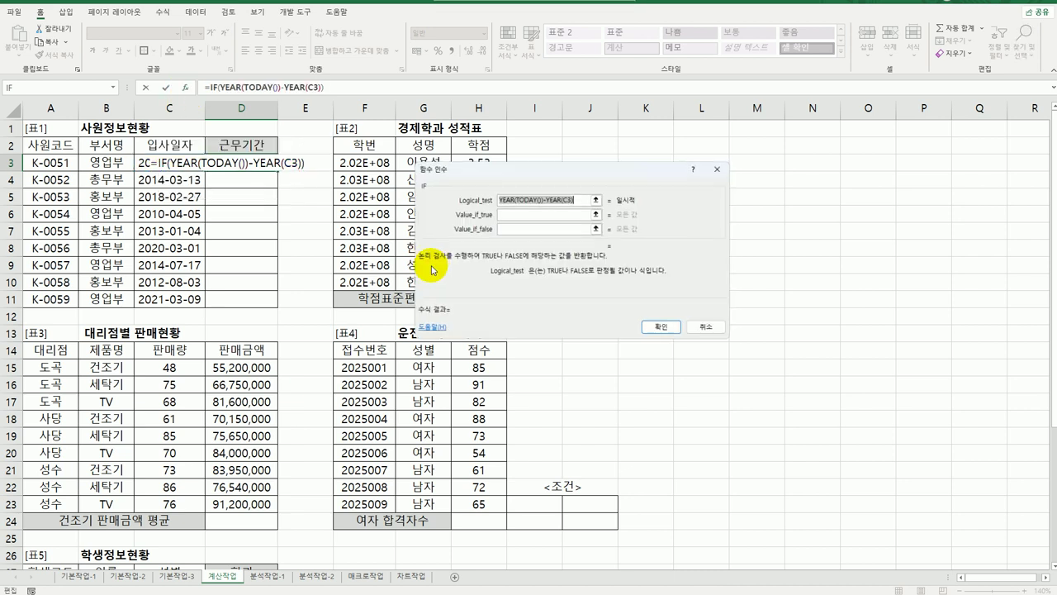
pyautogui.click(581, 200)
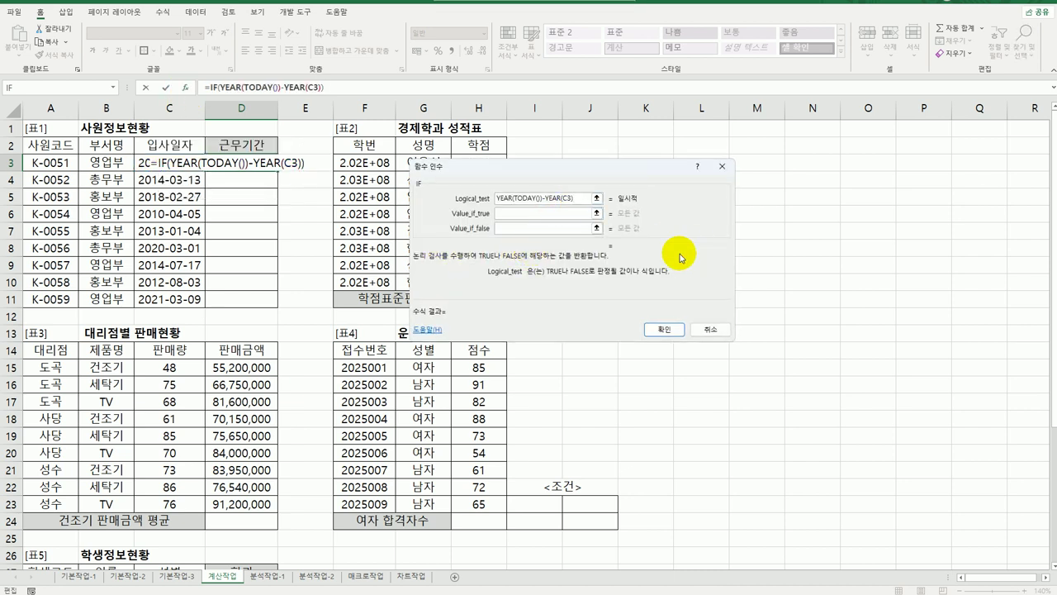
pyautogui.write('>=5')
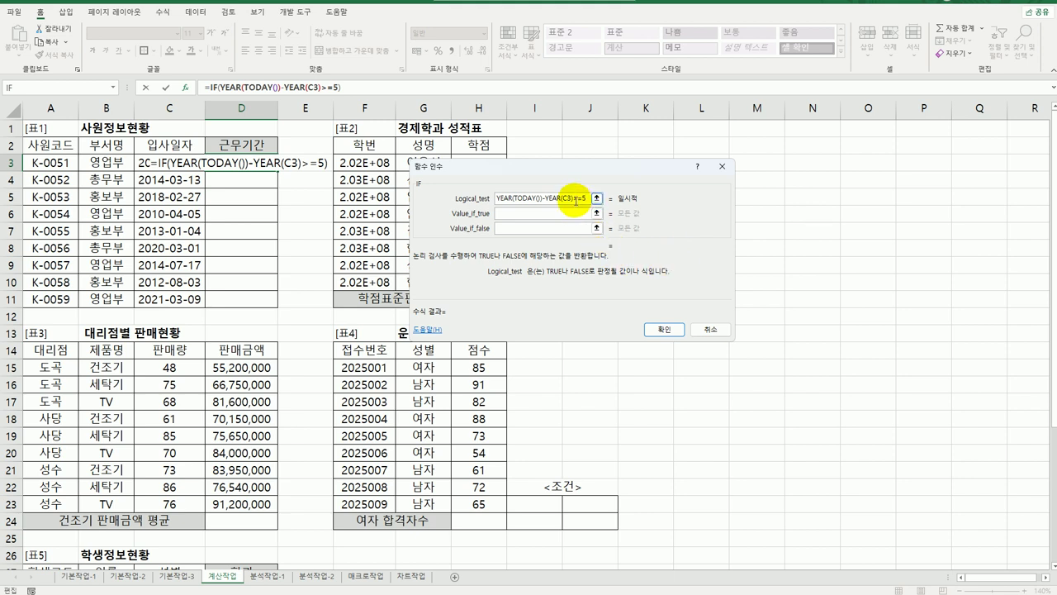
# Set the IF function's true value to YEAR(TODAY())-YEAR(C3), copied from the logical test, and its false value to ""
pyautogui.moveTo(573, 199); pyautogui.dragTo(481, 199)
pyautogui.hotkey('ctrl', 'c')
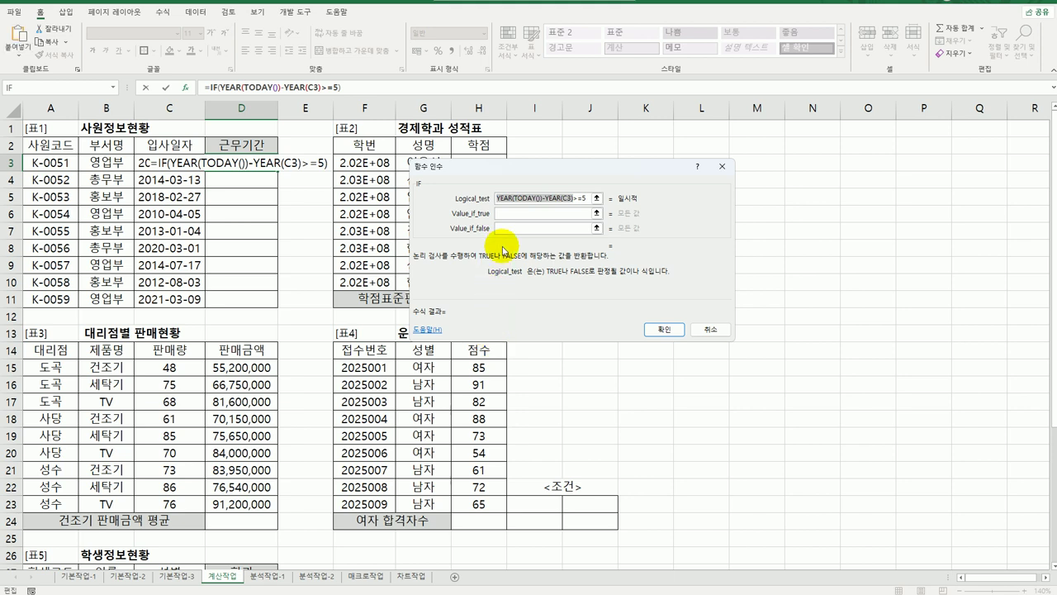
pyautogui.click(496, 213)
pyautogui.hotkey('ctrl', 'v')
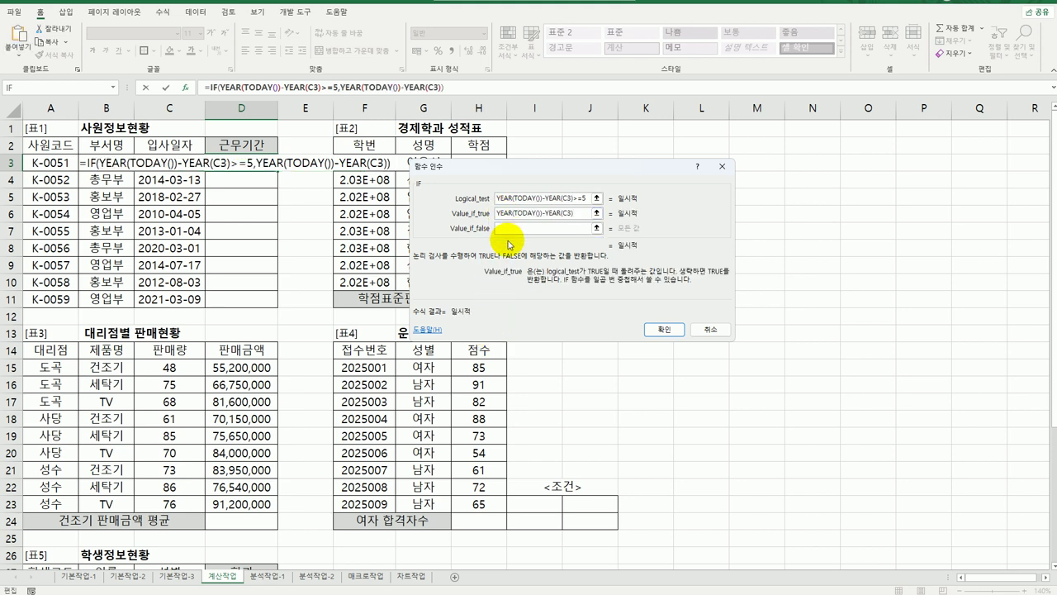
pyautogui.click(523, 230)
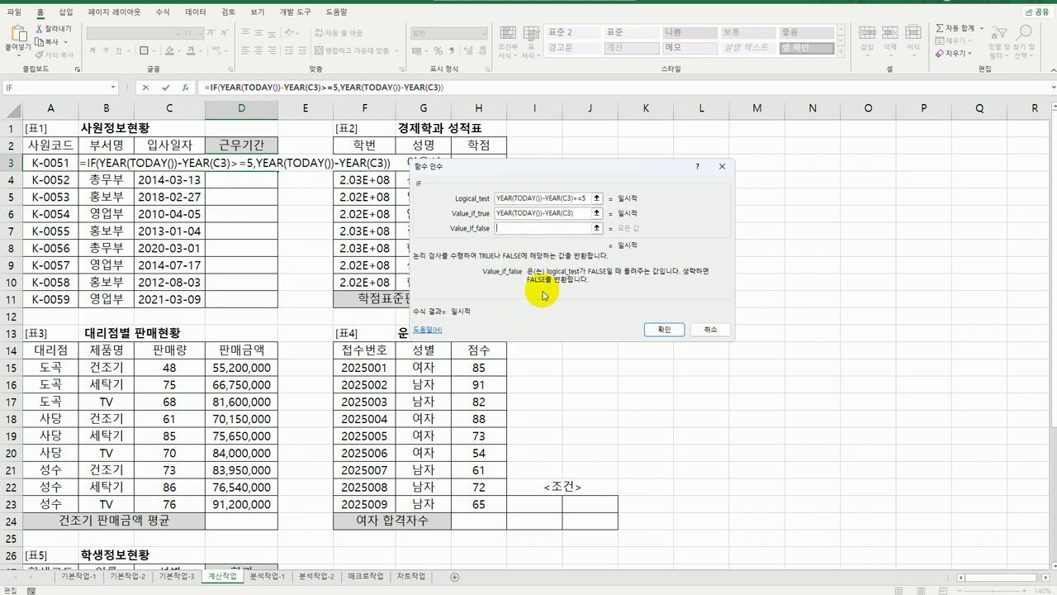
pyautogui.write('""')
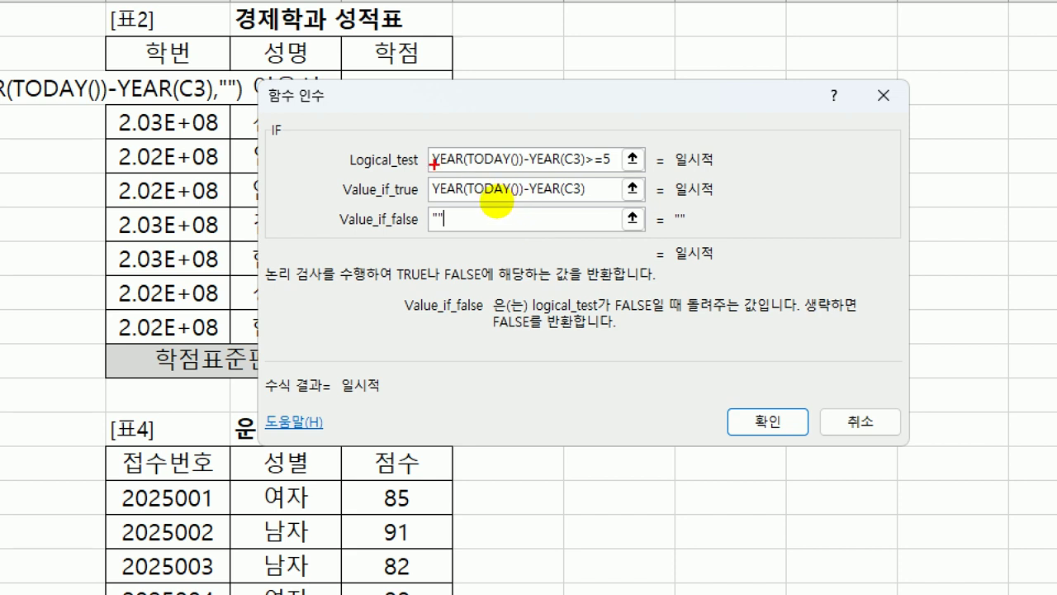
pyautogui.moveTo(499, 202)
pyautogui.mouseDown()
pyautogui.moveTo(603, 204)
pyautogui.moveTo(589, 195)
pyautogui.moveTo(583, 203)
pyautogui.mouseUp()
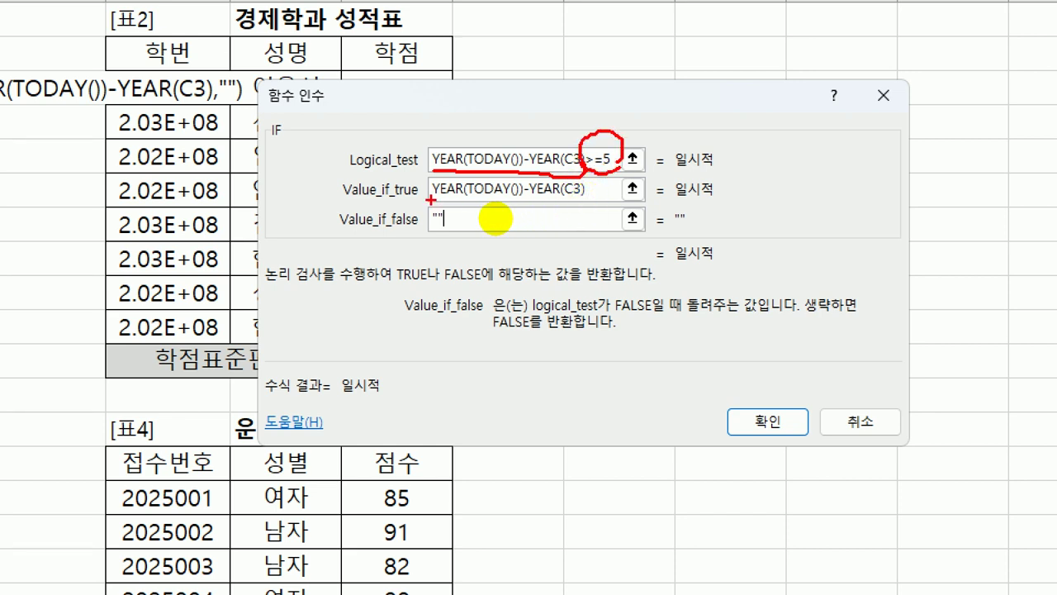
pyautogui.moveTo(431, 199); pyautogui.dragTo(586, 200)
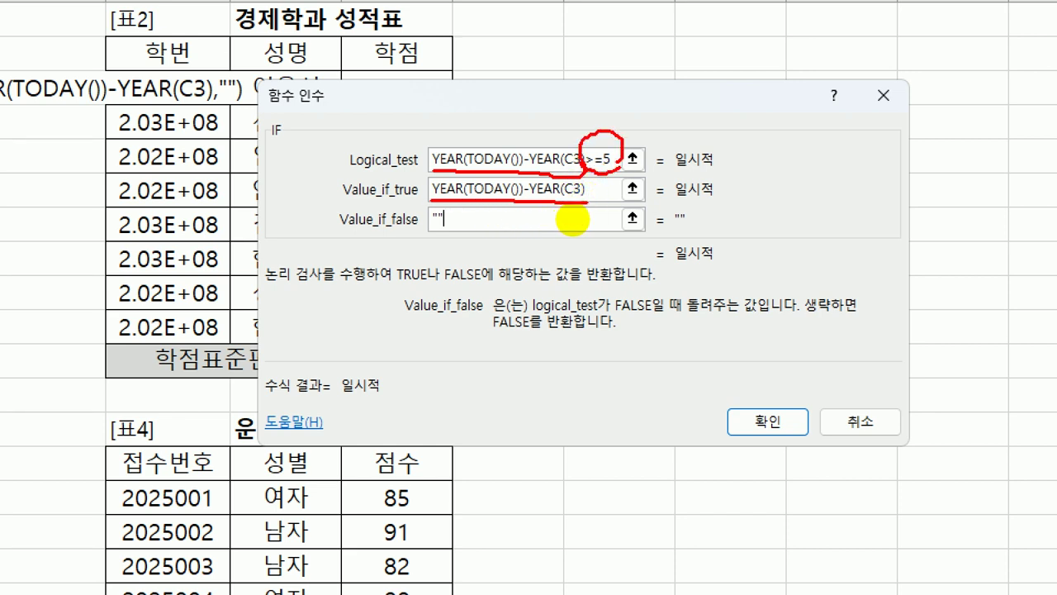
pyautogui.moveTo(423, 234); pyautogui.dragTo(451, 231)
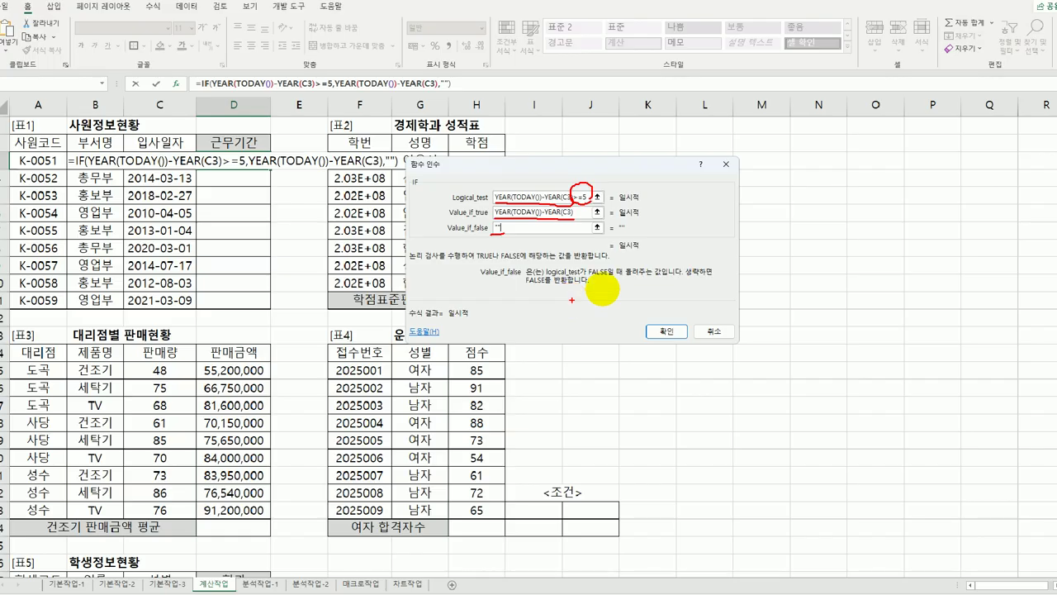
# Confirm the IF formula in D3 and fill it down the working period (근무기간) column to D11
pyautogui.press('Escape')
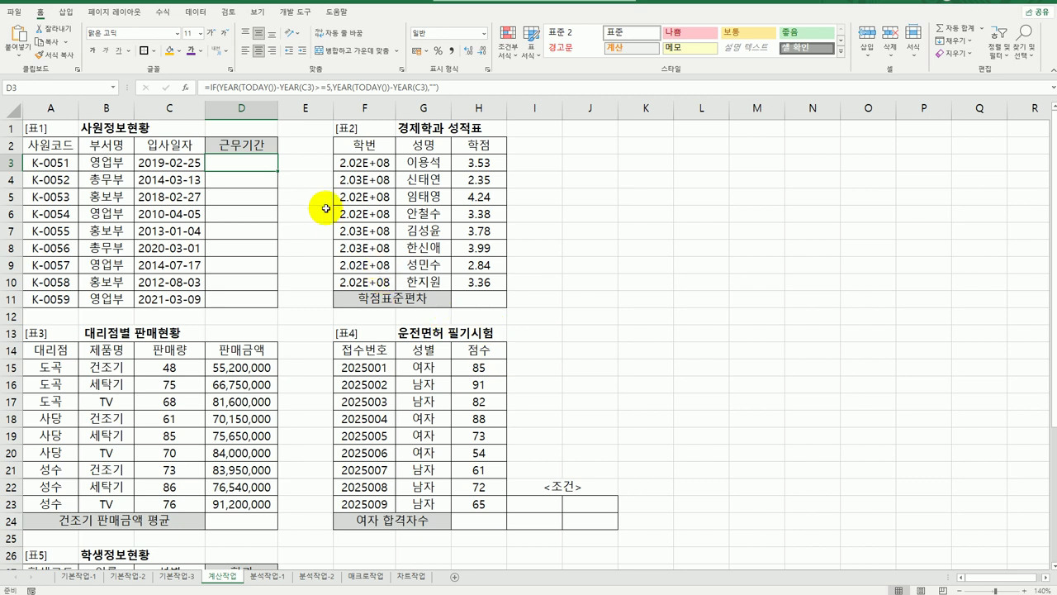
pyautogui.moveTo(277, 172); pyautogui.dragTo(260, 307)
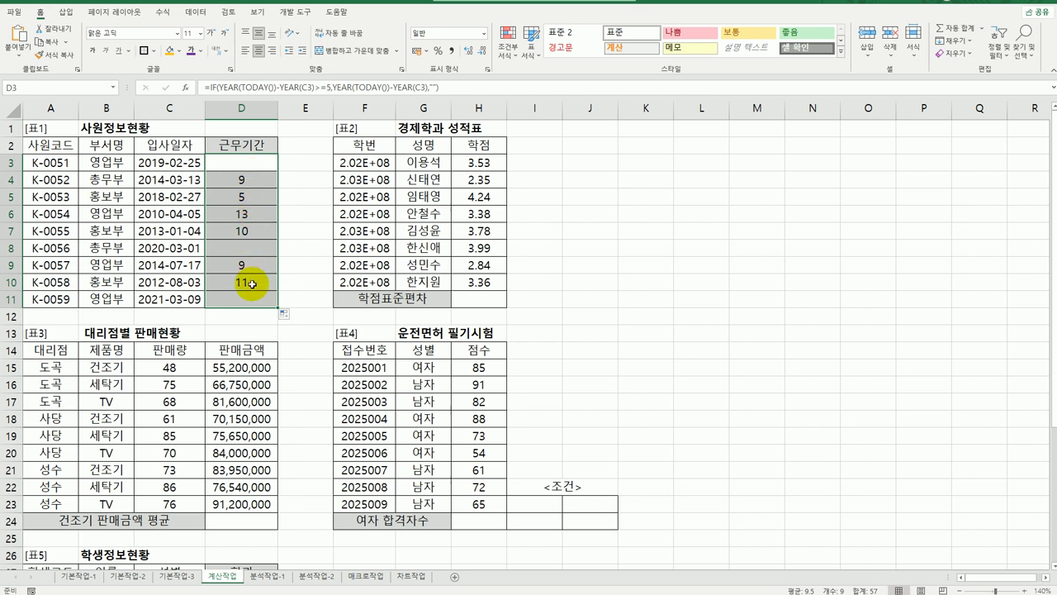
# Append &"년" to the true value of the IF formula in cell D3 and confirm the formula
pyautogui.click(243, 161)
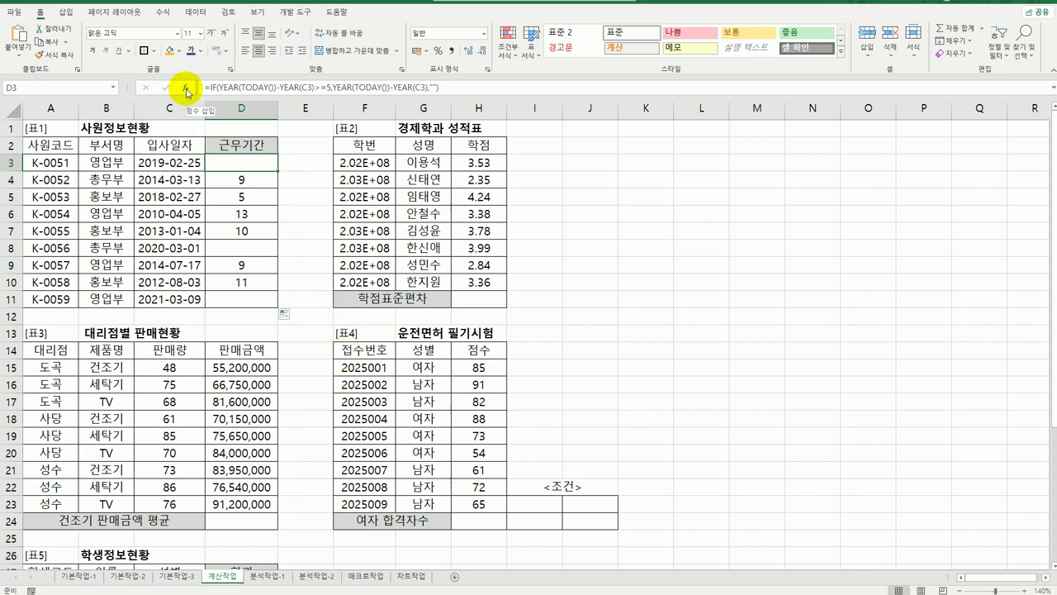
pyautogui.doubleClick(242, 161)
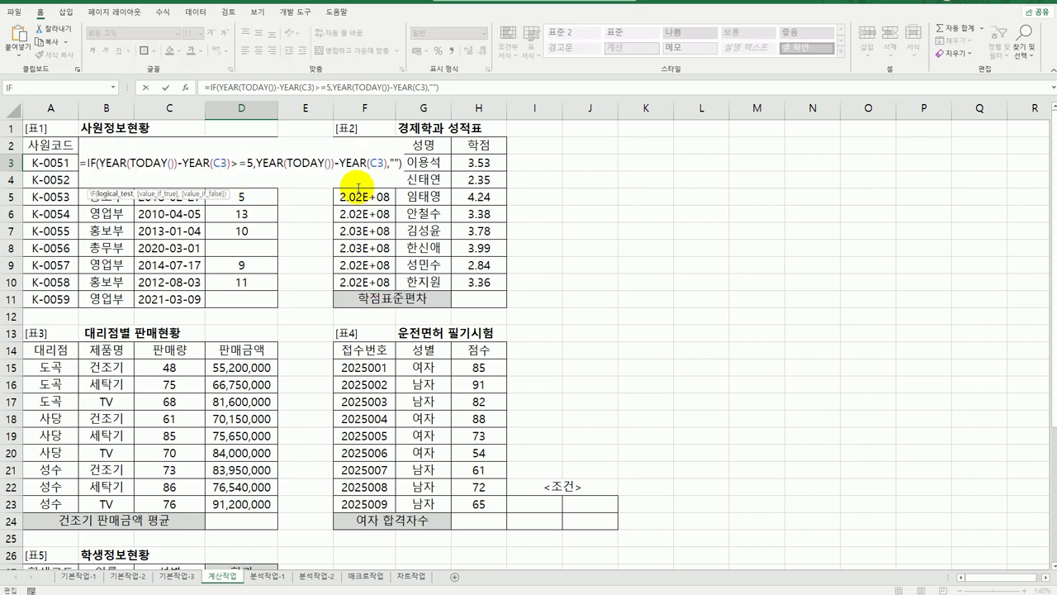
pyautogui.click(263, 162)
pyautogui.moveTo(262, 162); pyautogui.dragTo(387, 165)
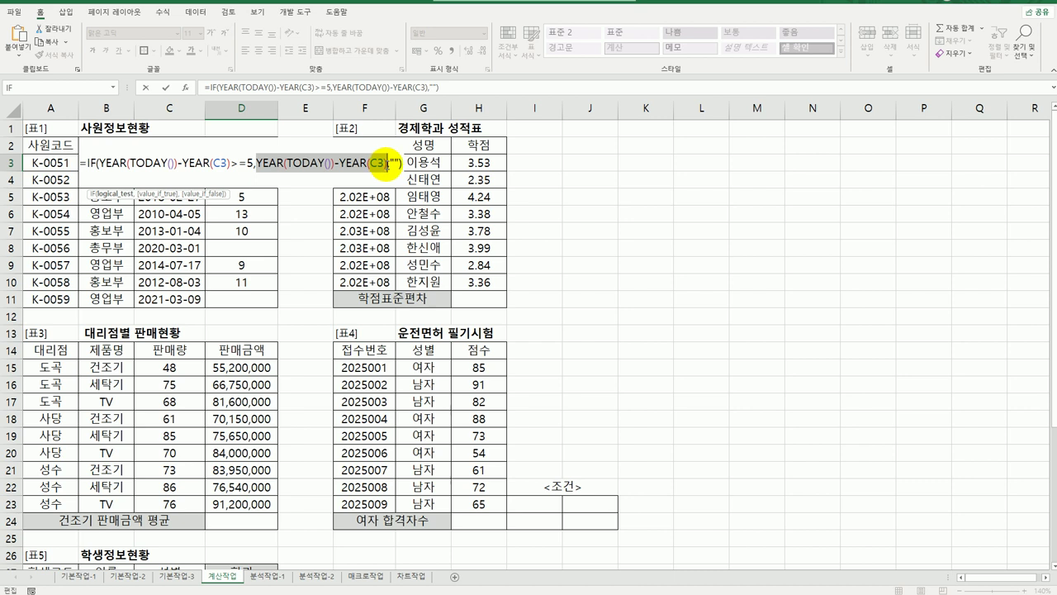
pyautogui.click(386, 164)
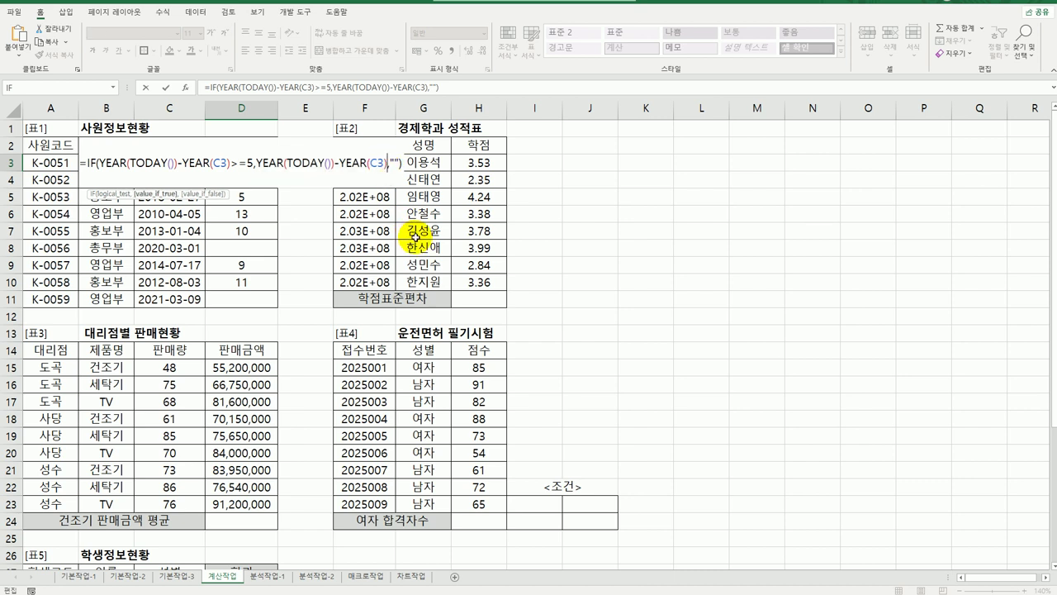
pyautogui.press('BackSpace')
pyautogui.write('&')
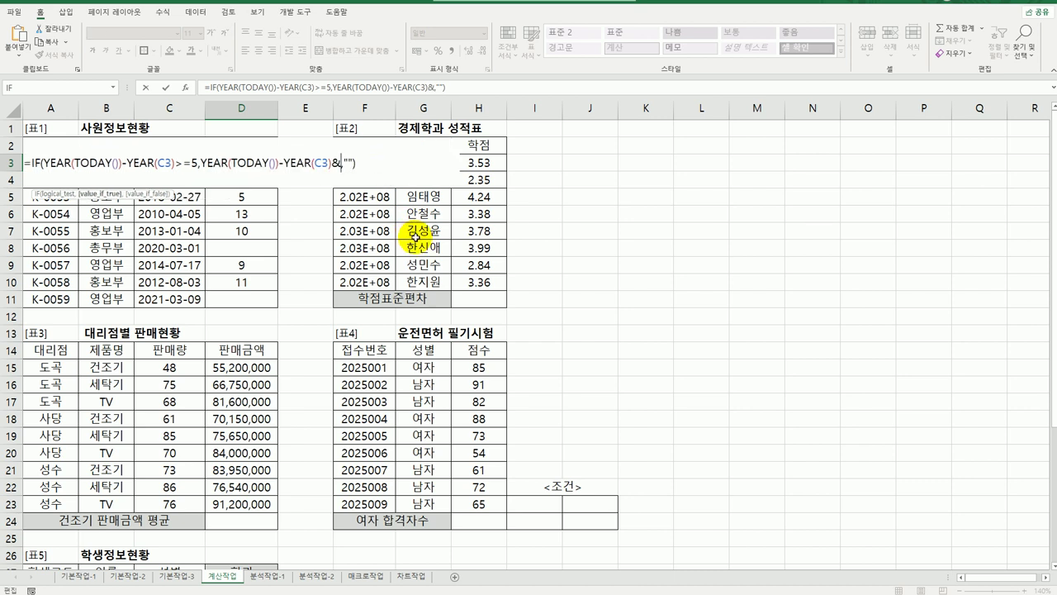
pyautogui.write('"년","')
pyautogui.moveTo(333, 162); pyautogui.dragTo(360, 164)
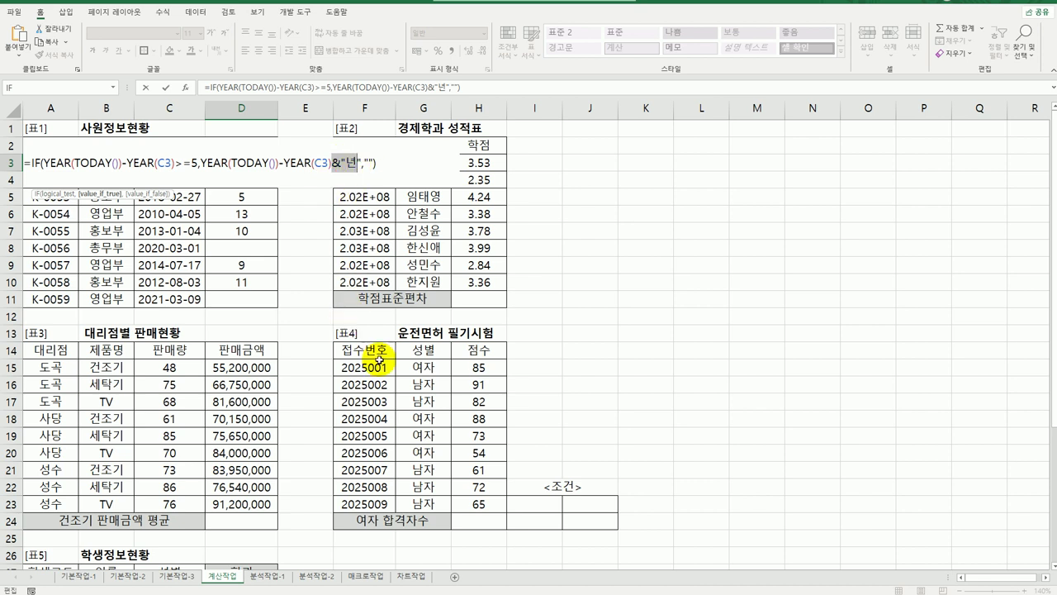
pyautogui.press('Return')
# Copy the revised D3 formula down through D11 in the 근무기간 column
pyautogui.click(260, 165)
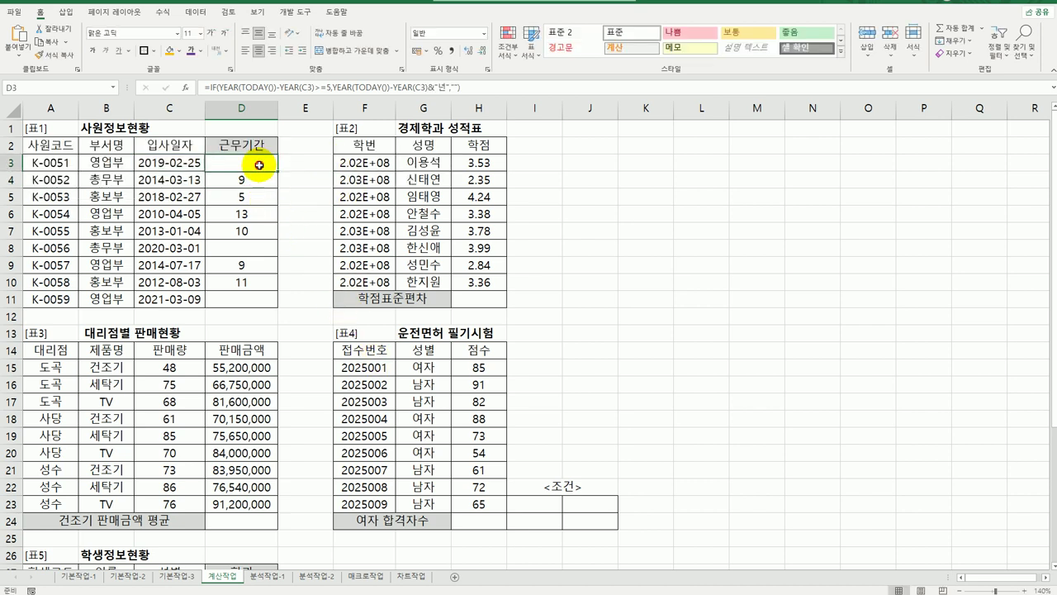
pyautogui.moveTo(277, 170); pyautogui.dragTo(267, 304)
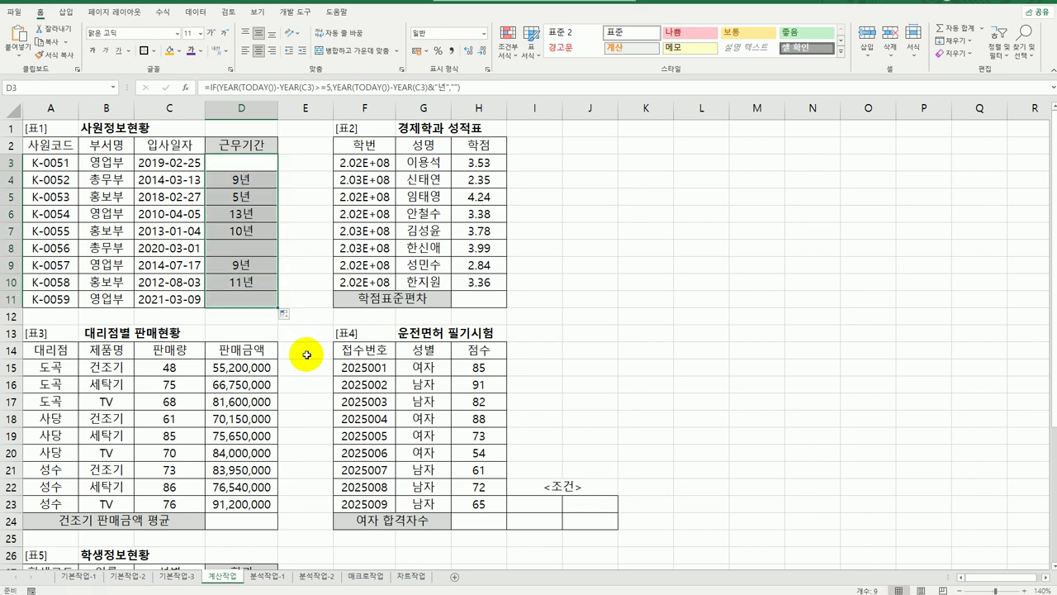
pyautogui.click(266, 164)
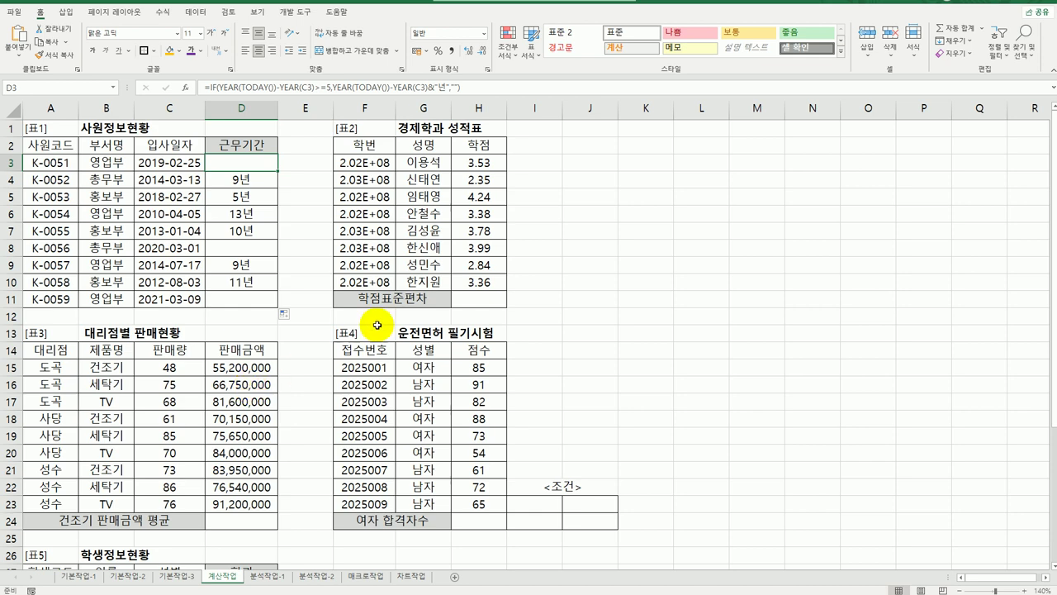
# Enter =STDEV.S(H3:H10) in cell H11 to calculate the standard deviation of the grades (학점표준편차)
pyautogui.click(479, 299)
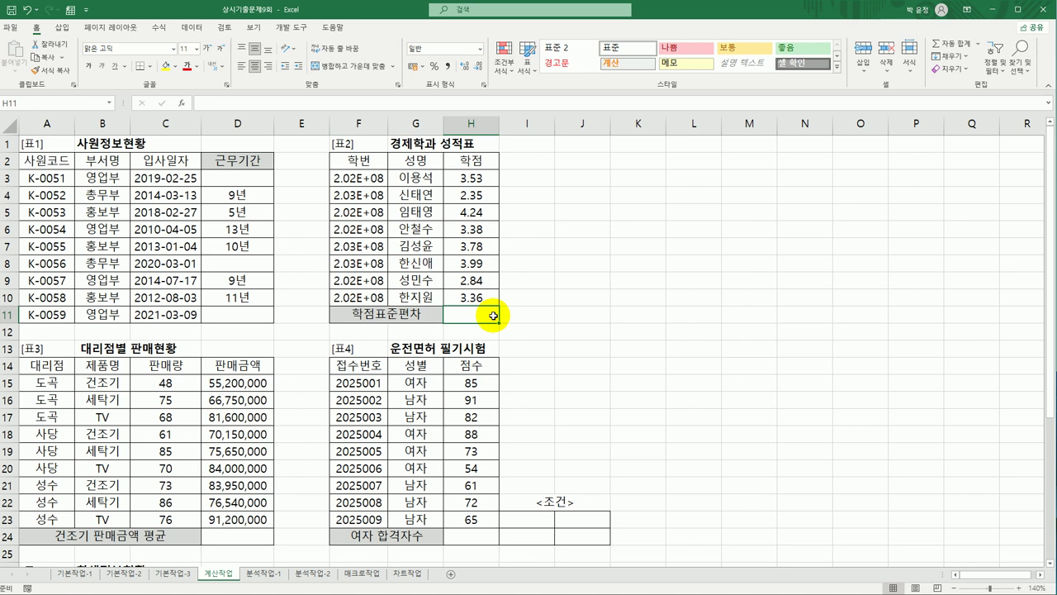
pyautogui.write('=')
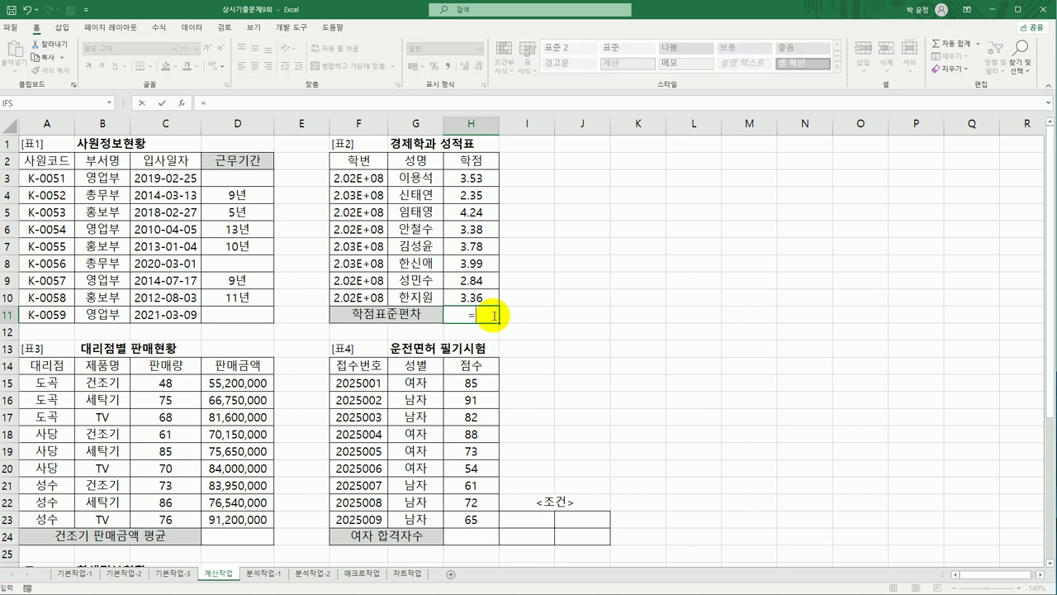
pyautogui.write('st')
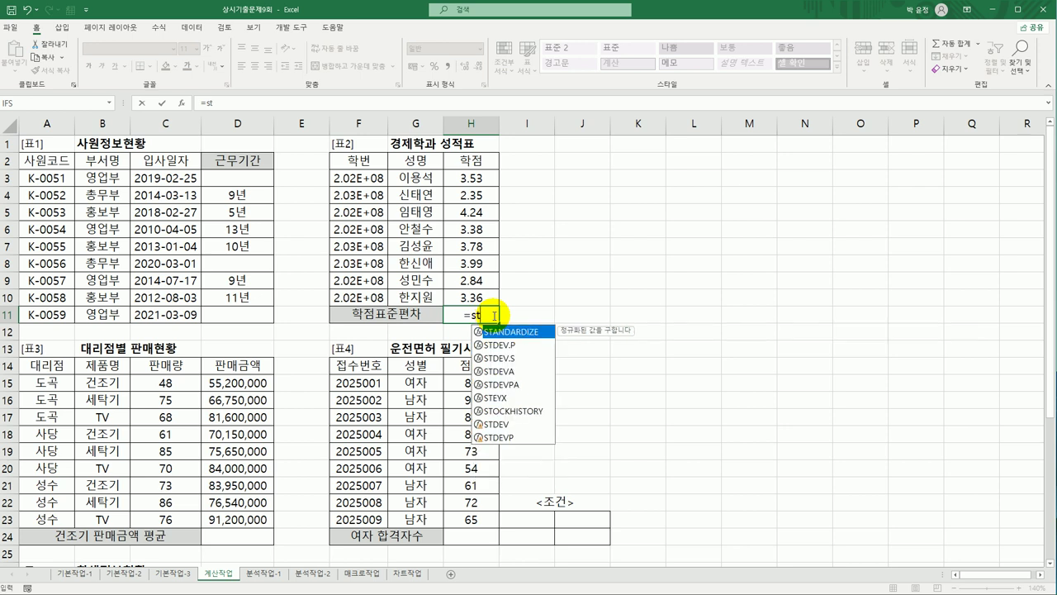
pyautogui.click(520, 359)
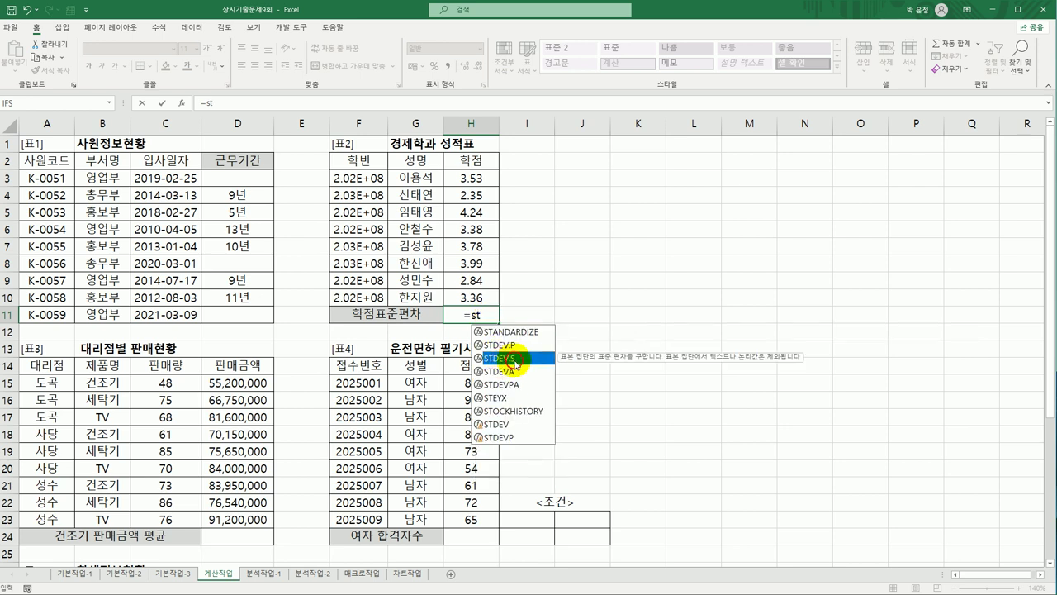
pyautogui.doubleClick(521, 358)
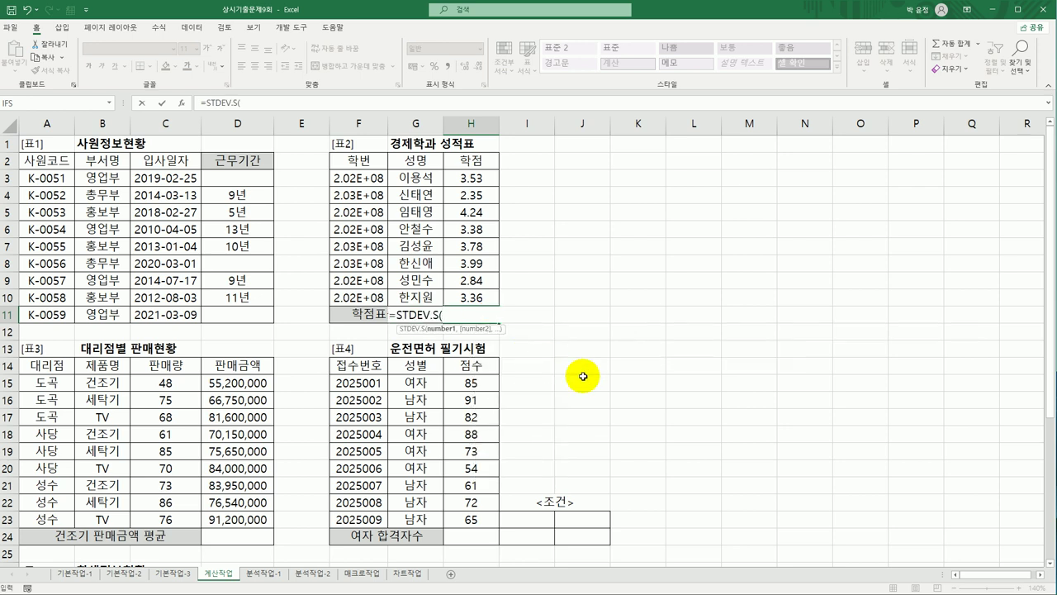
pyautogui.moveTo(493, 177); pyautogui.dragTo(471, 295)
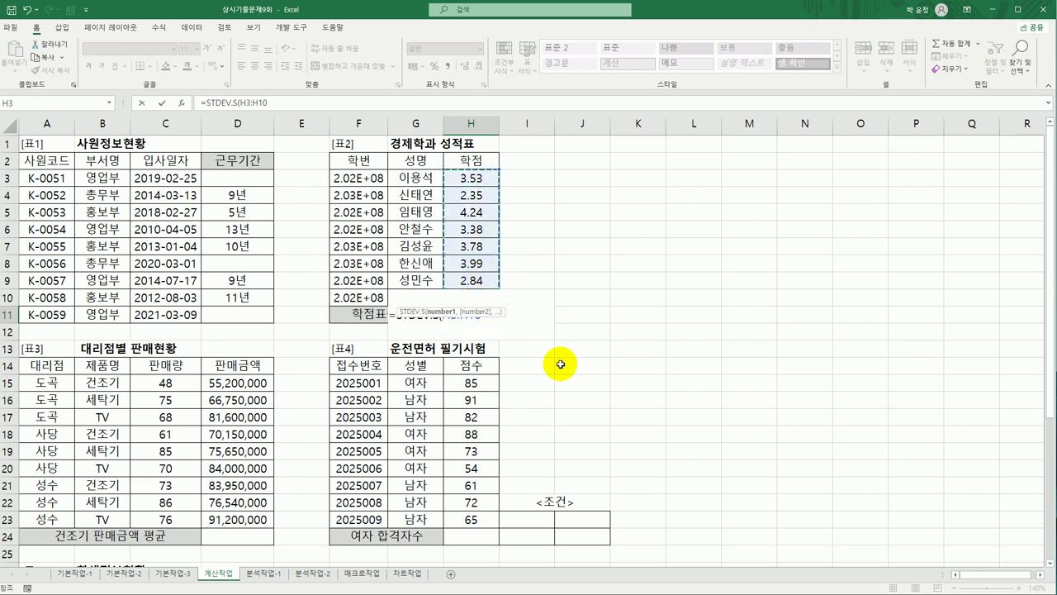
pyautogui.write(')')
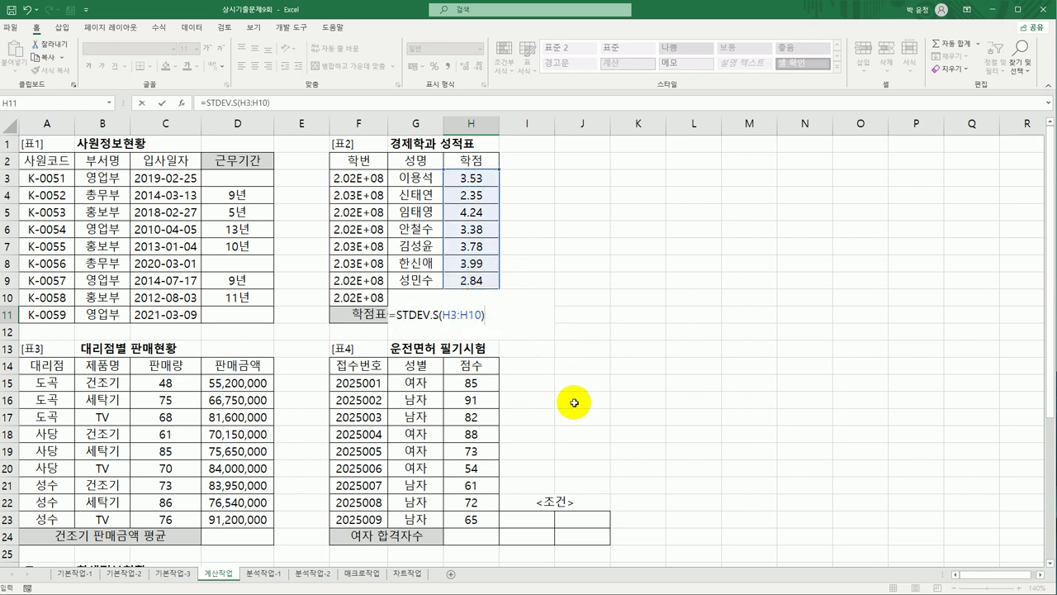
pyautogui.press('Return')
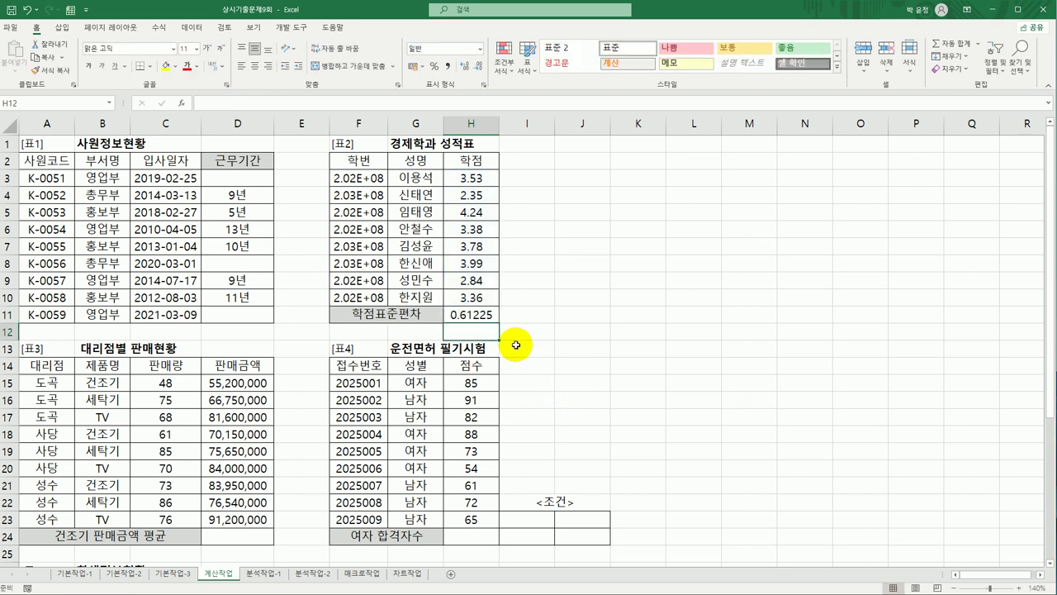
# Wrap the STDEV.S formula in cell H11 (학점표준편차) in a ROUND function
pyautogui.click(483, 317)
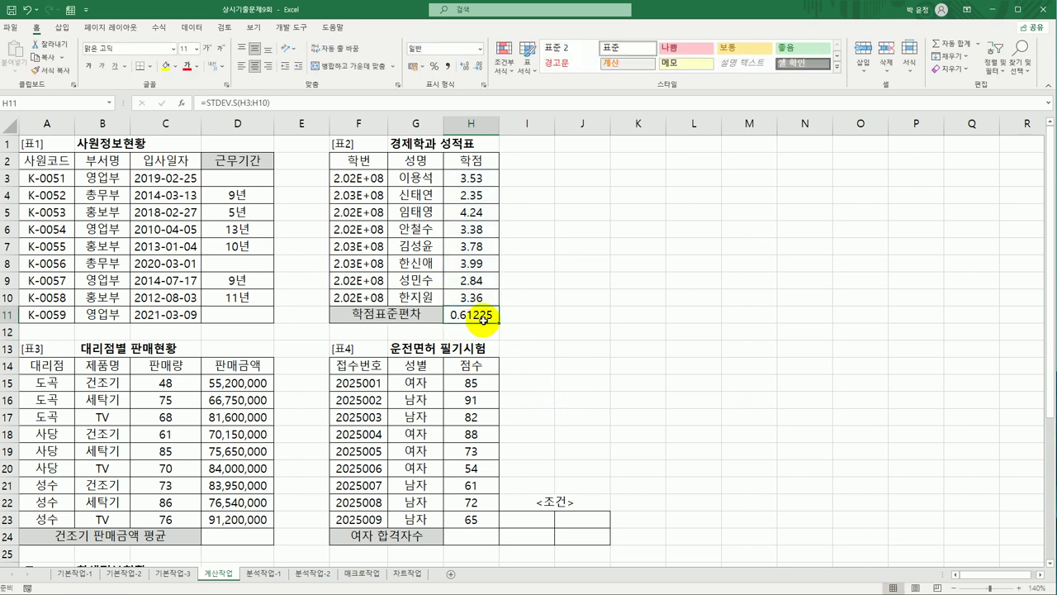
pyautogui.doubleClick(483, 318)
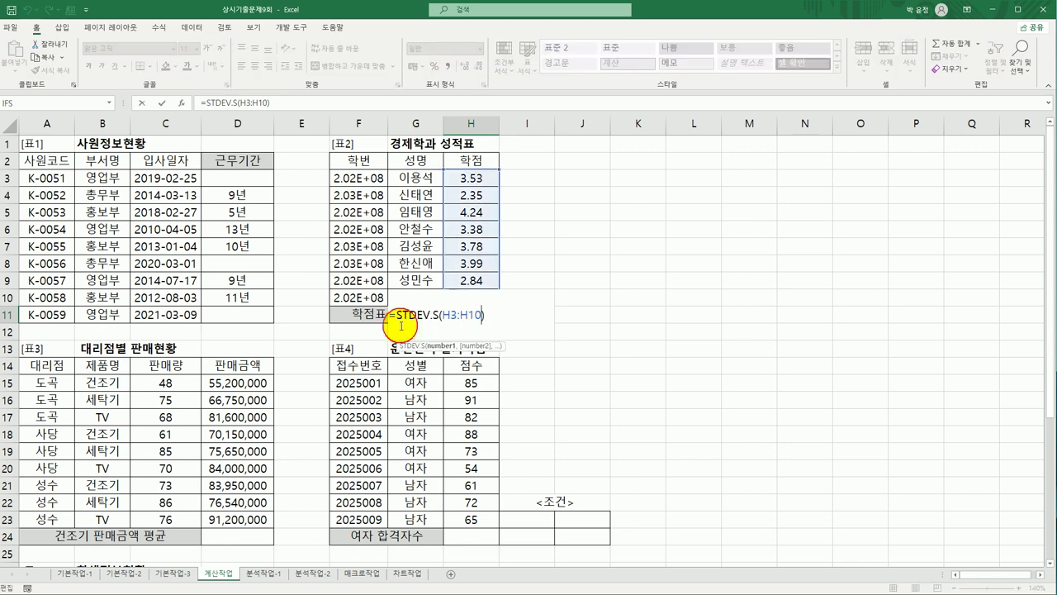
pyautogui.click(398, 317)
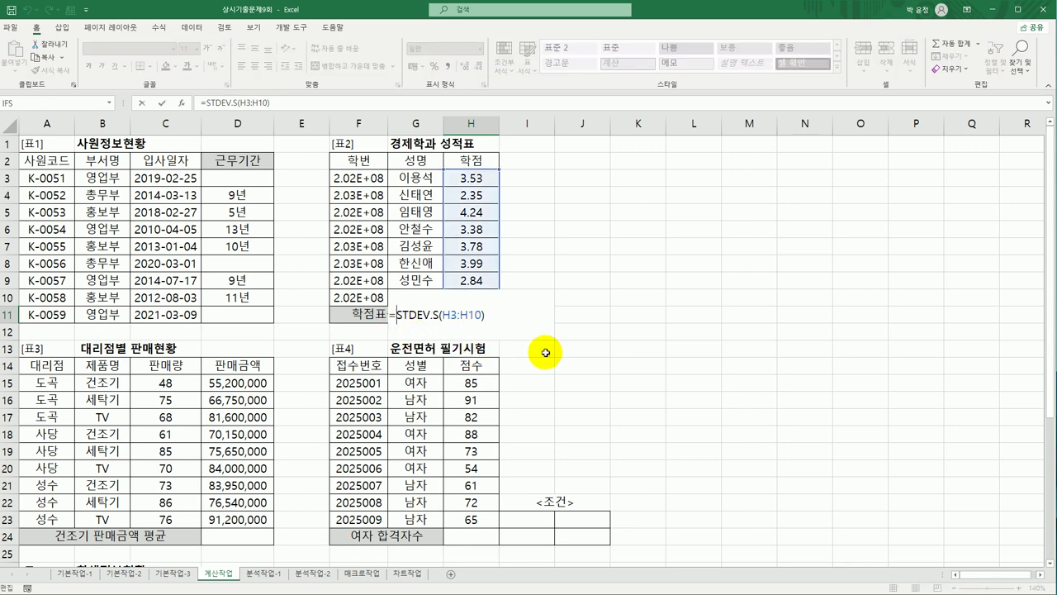
pyautogui.write('rp')
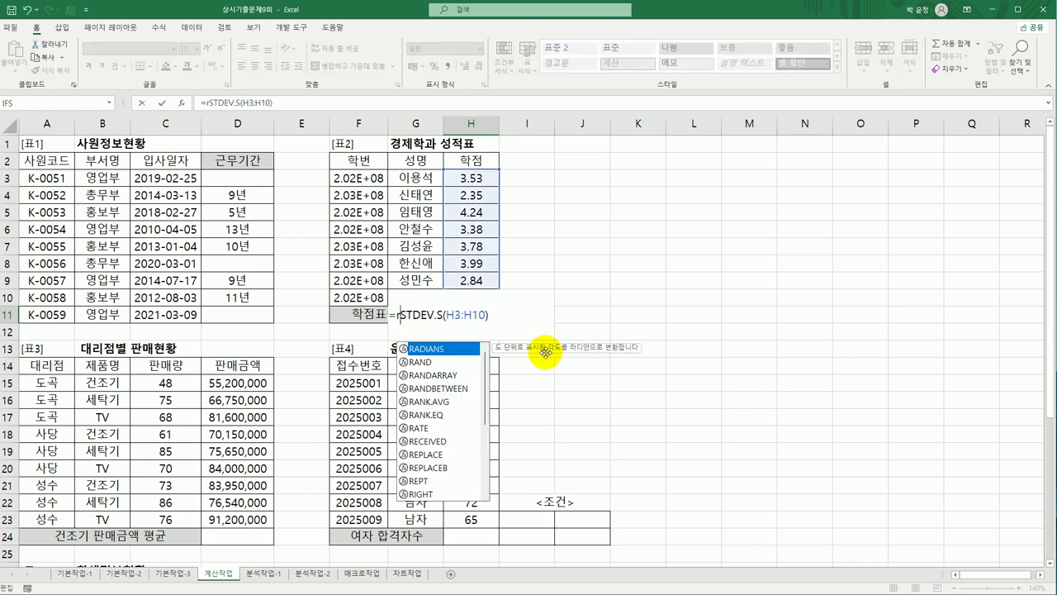
pyautogui.press('BackSpace')
pyautogui.write('o')
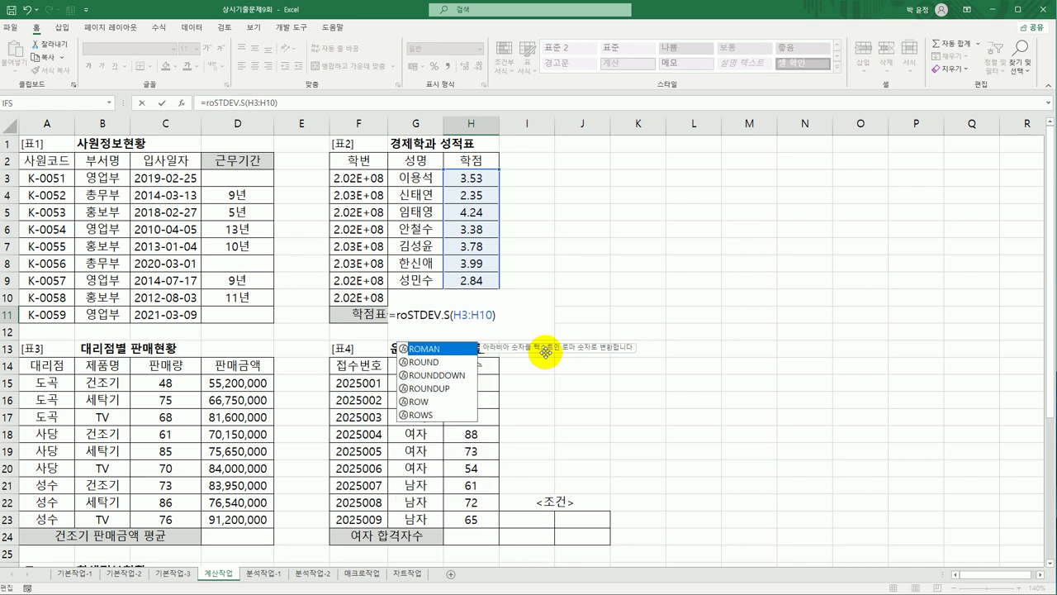
pyautogui.click(439, 362)
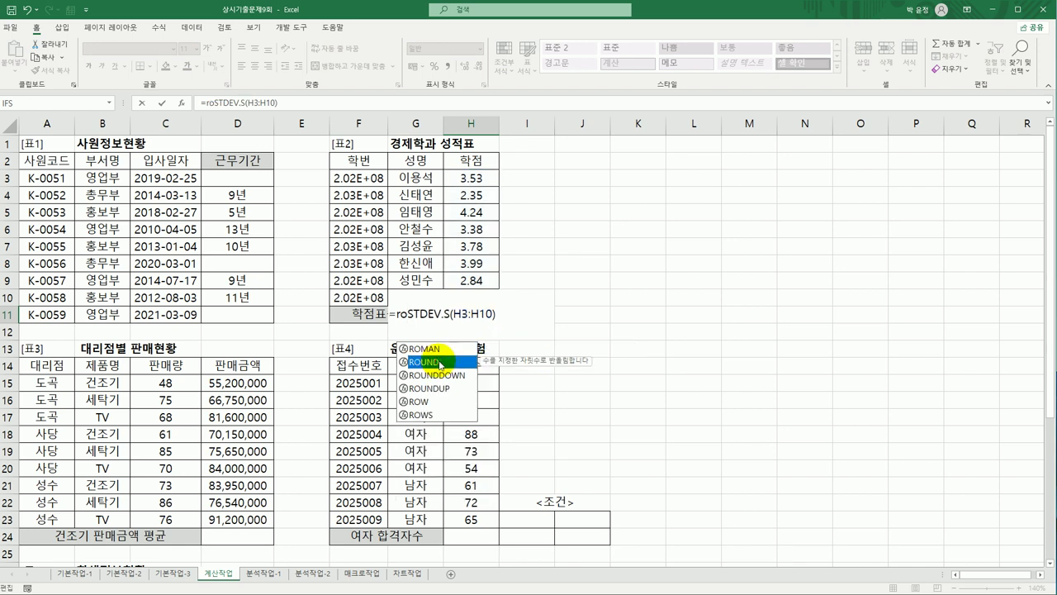
pyautogui.doubleClick(439, 361)
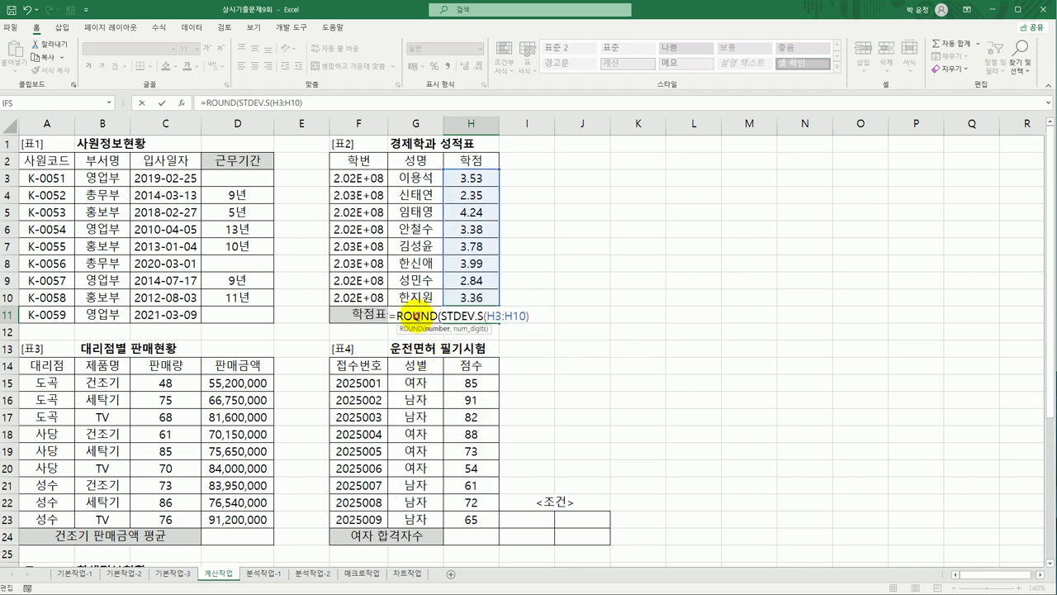
# Set the ROUND function's Num_digits argument to 2 in H11 and confirm the formula
pyautogui.click(181, 102)
pyautogui.moveTo(576, 247); pyautogui.dragTo(654, 178)
pyautogui.click(634, 218)
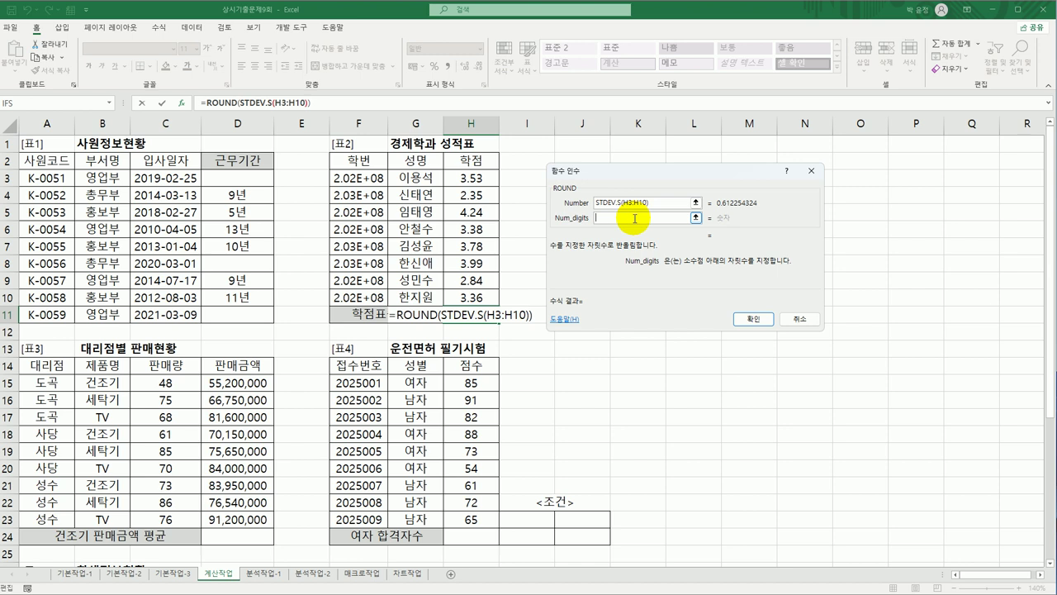
pyautogui.write('2')
pyautogui.click(752, 319)
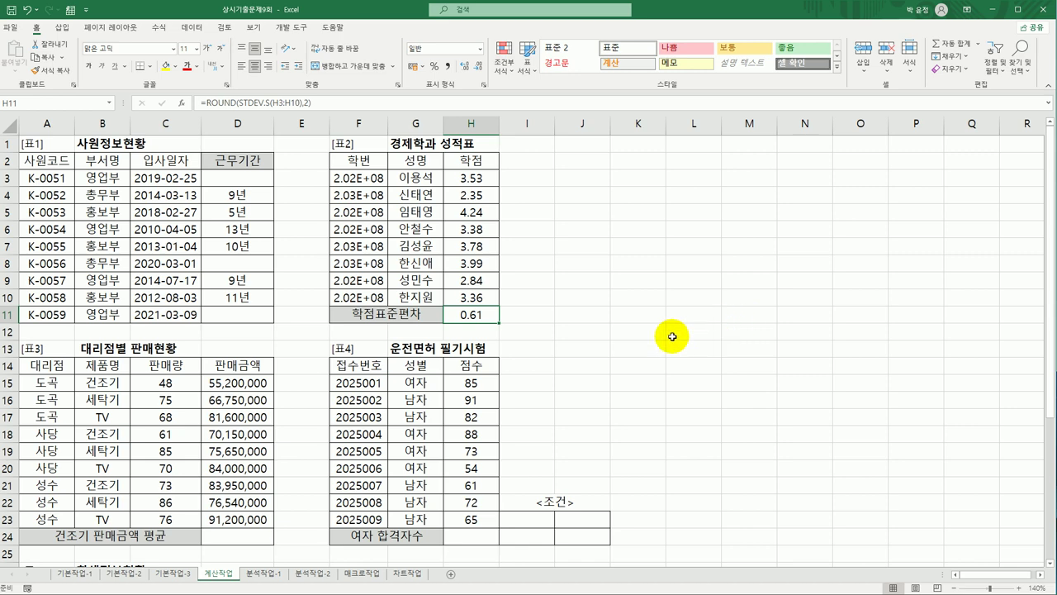
# Start a SUMIF formula in cell D24 (건조기 판매금액 평균) and open its function arguments
pyautogui.scroll(-3, 289, 429)
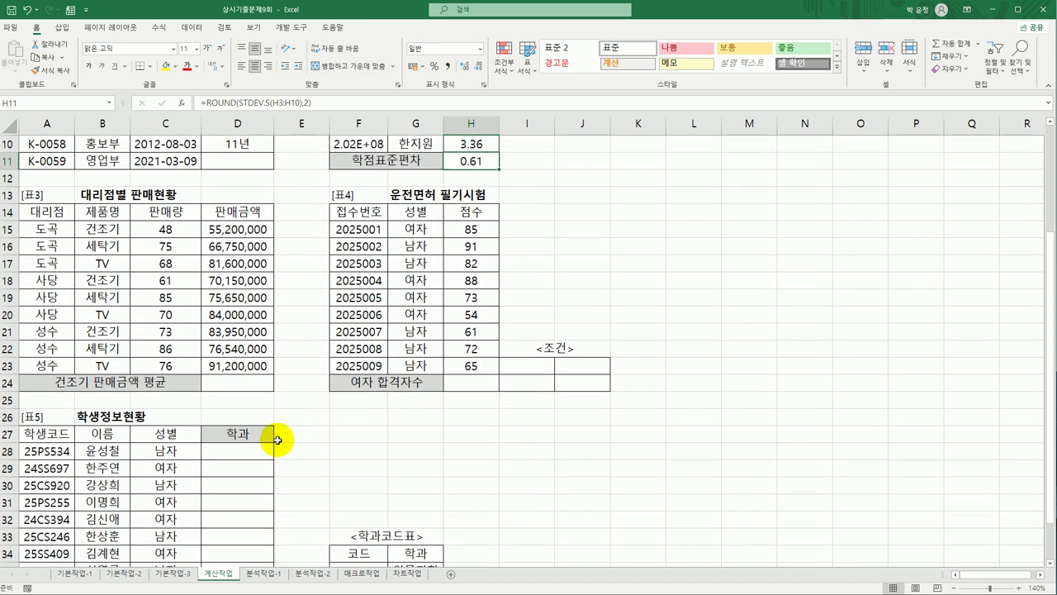
pyautogui.click(248, 384)
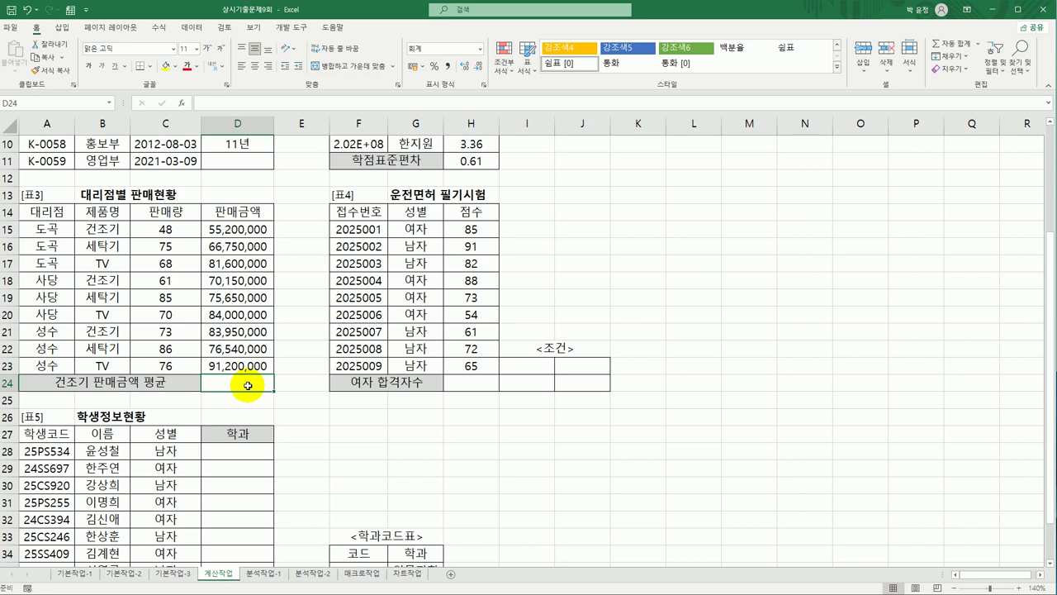
pyautogui.scroll(-1, 247, 385)
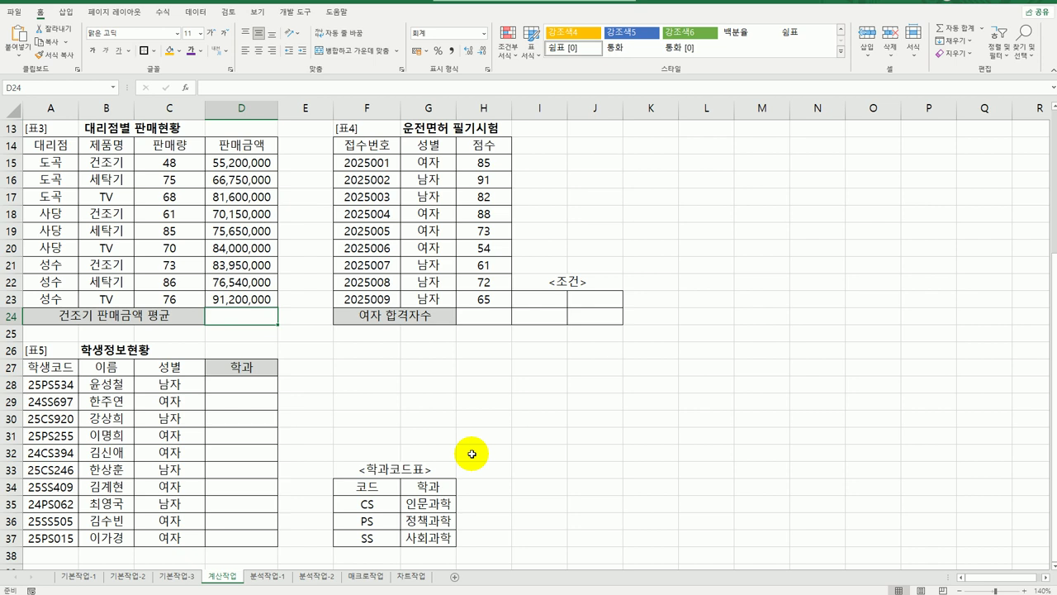
pyautogui.write('=')
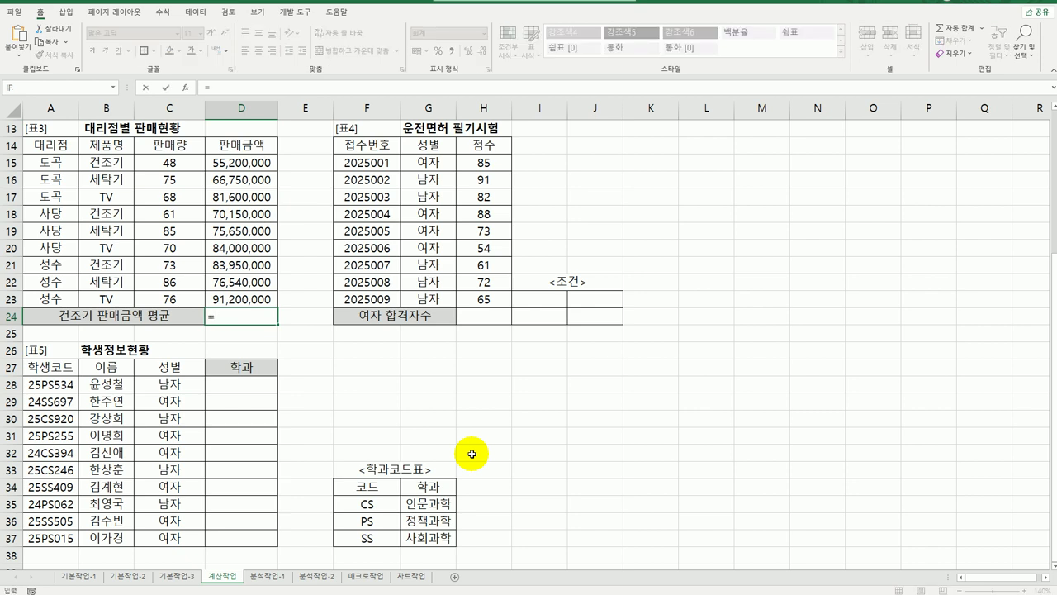
pyautogui.write('sumif')
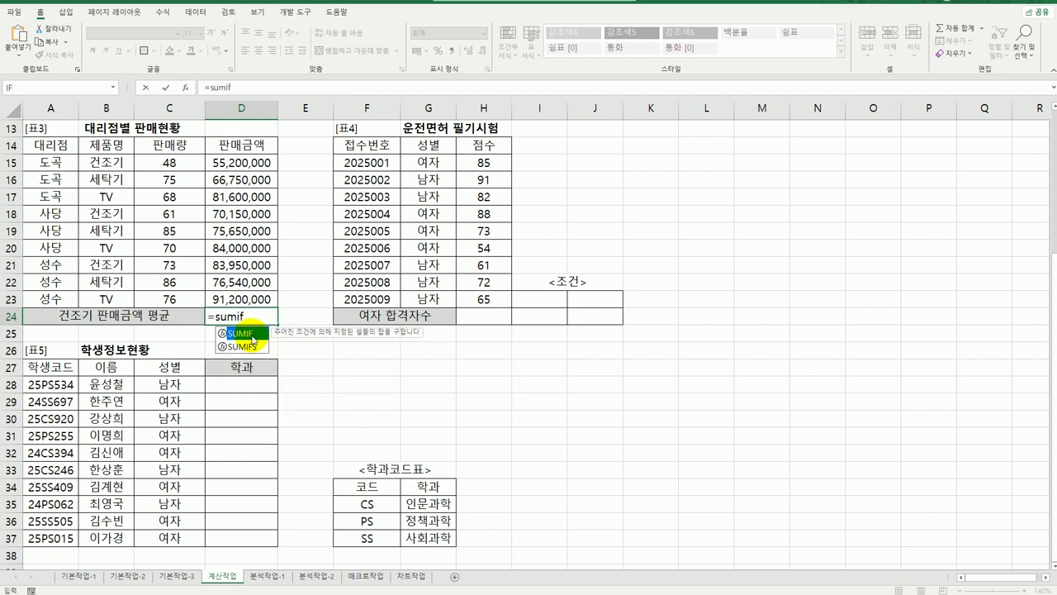
pyautogui.doubleClick(252, 335)
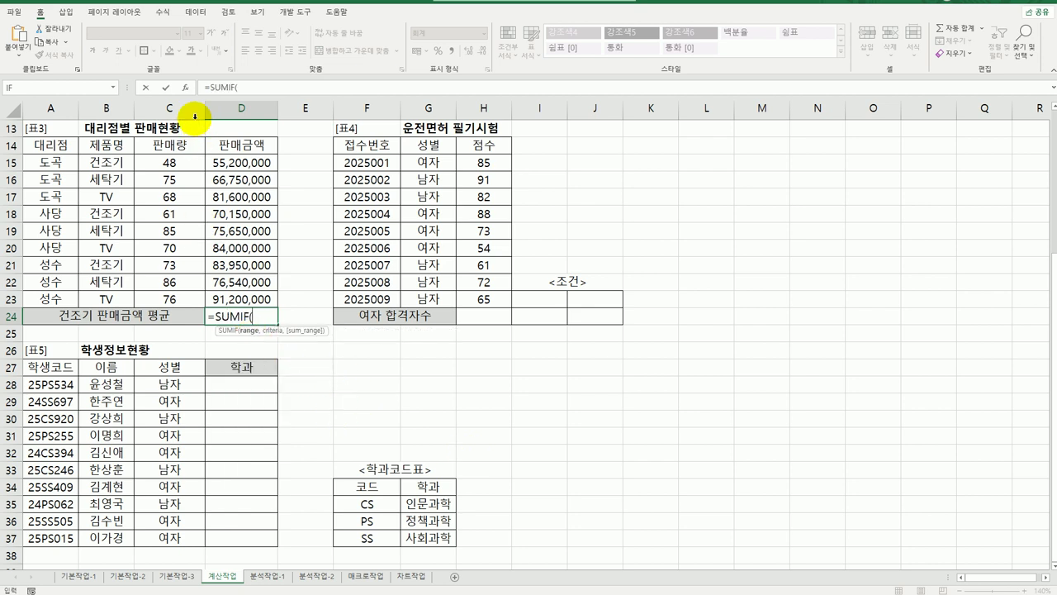
pyautogui.click(187, 89)
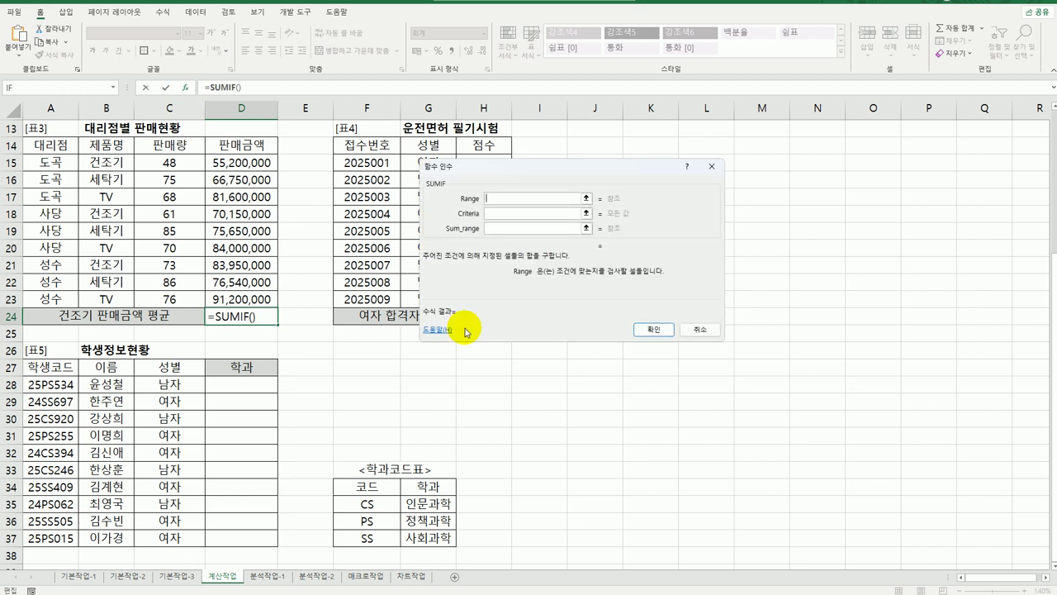
# Give SUMIF the range B15:B23, the criteria "건조기" and the sum range D15:D23, and confirm the formula
pyautogui.moveTo(114, 162); pyautogui.dragTo(114, 302)
pyautogui.click(521, 216)
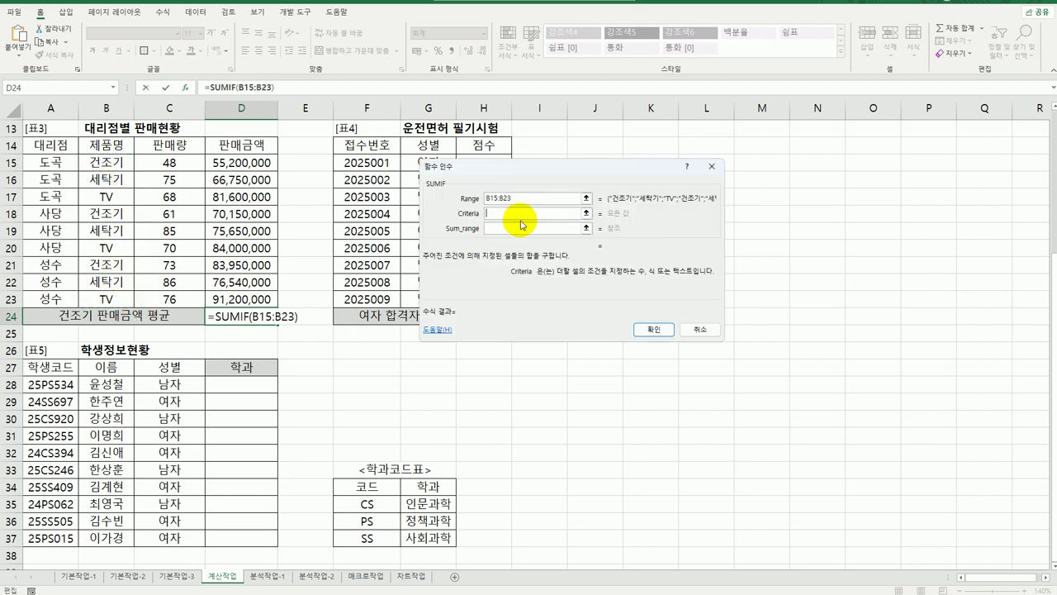
pyautogui.write('건조기')
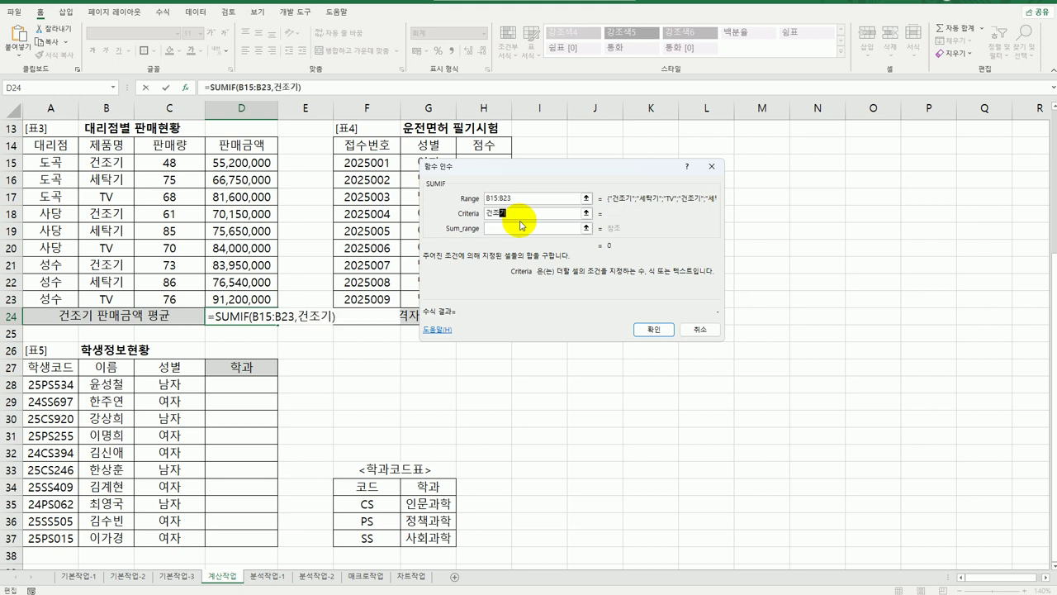
pyautogui.press('Tab')
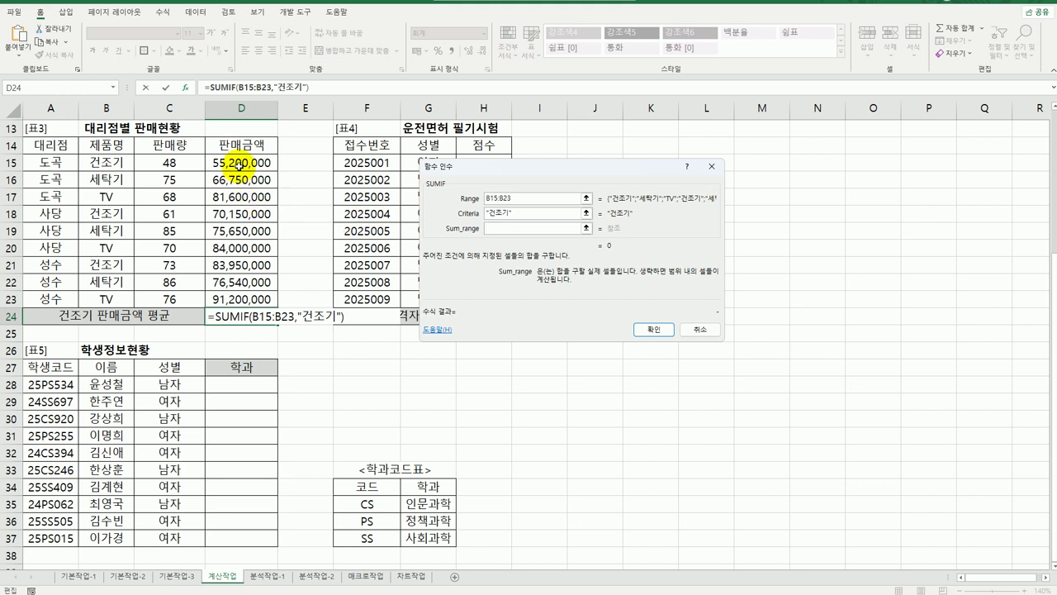
pyautogui.moveTo(239, 162); pyautogui.dragTo(242, 293)
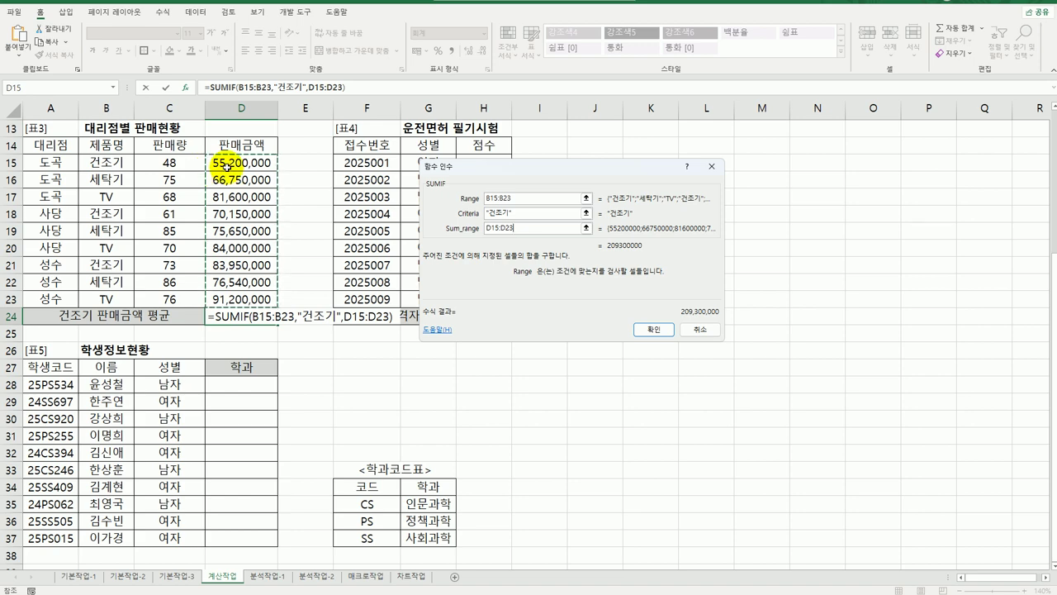
pyautogui.click(652, 329)
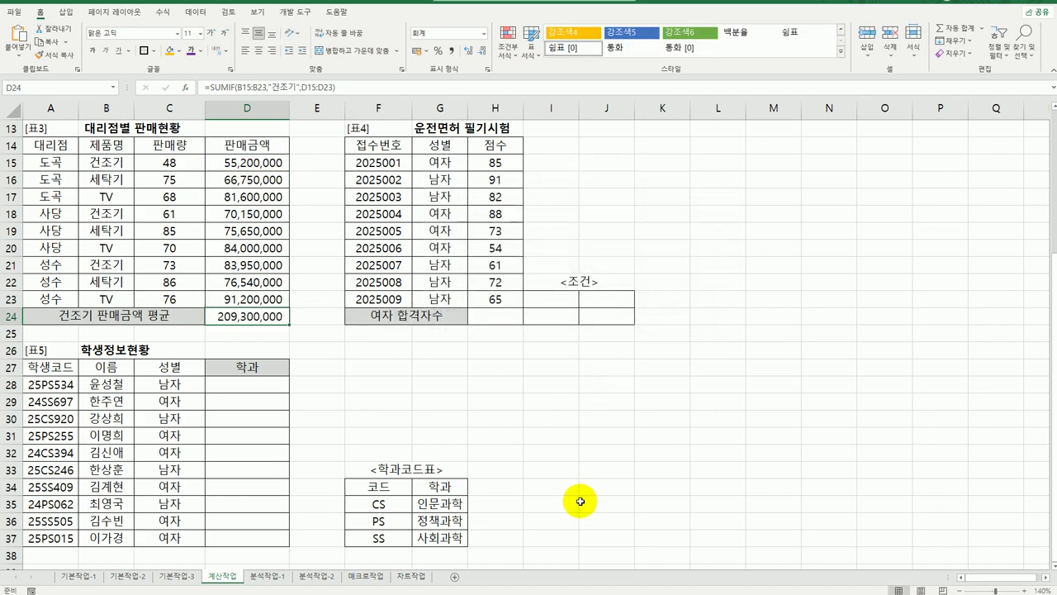
# Append a division by COUNTIF to the SUMIF formula in D24 and open the COUNTIF arguments
pyautogui.doubleClick(271, 321)
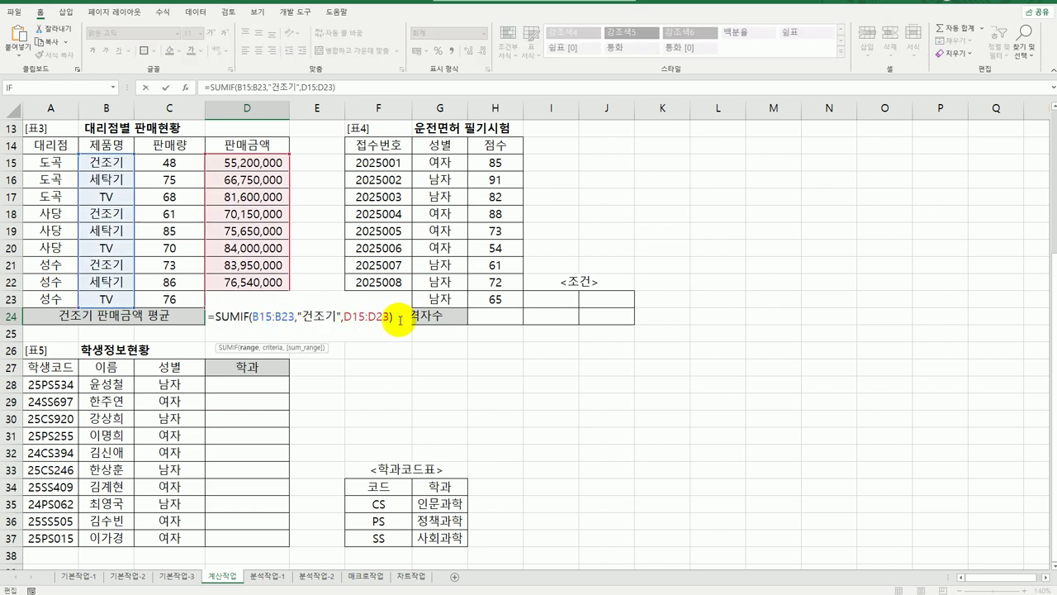
pyautogui.write('/')
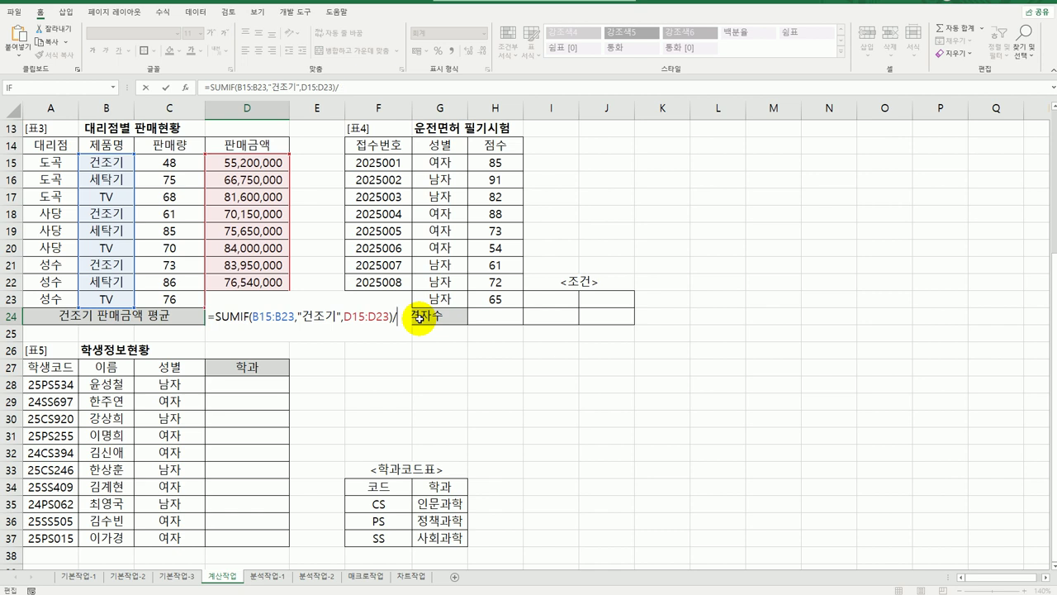
pyautogui.write('coun')
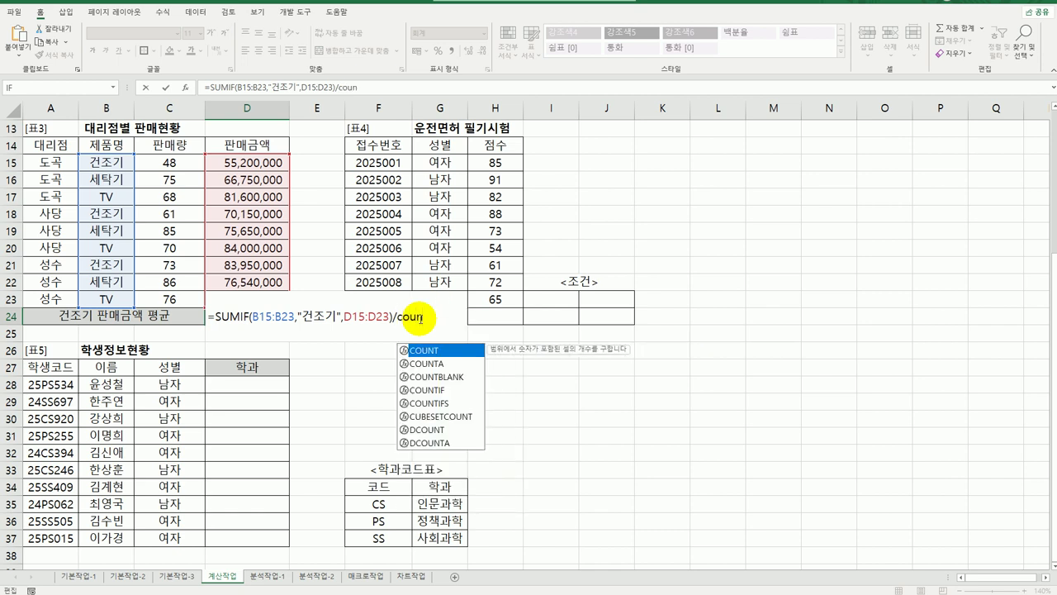
pyautogui.doubleClick(446, 390)
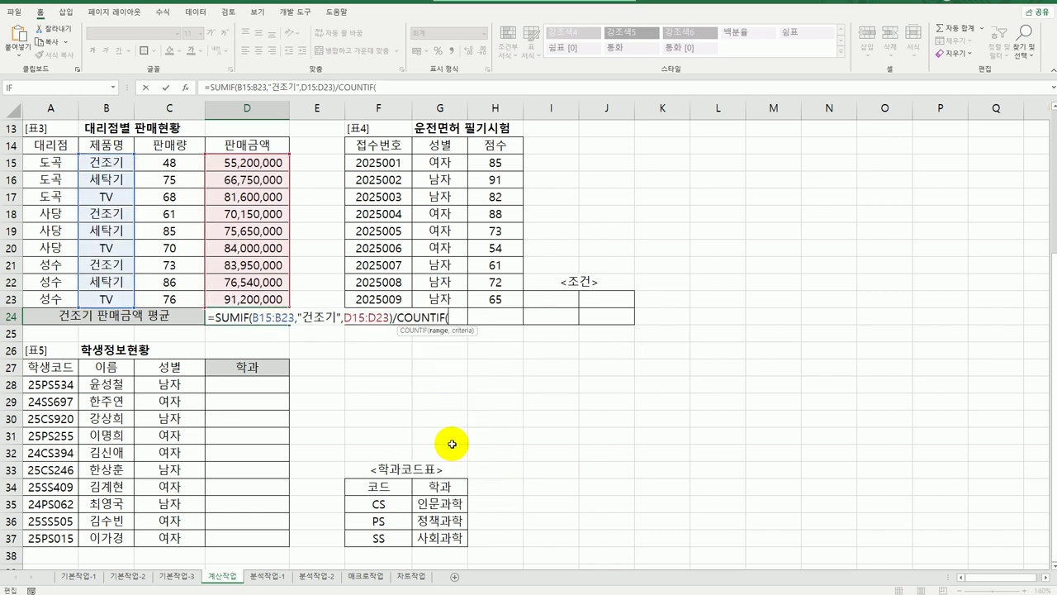
pyautogui.click(185, 86)
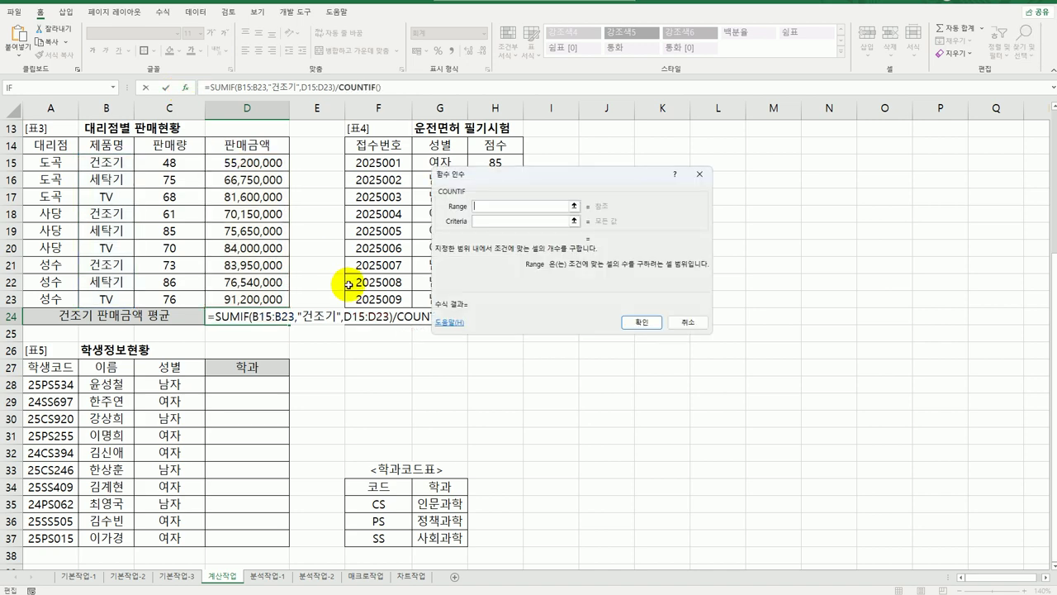
# Give COUNTIF the range B15:B23 and the criteria 건조기, and confirm the average formula in D24
pyautogui.moveTo(105, 168); pyautogui.dragTo(107, 299)
pyautogui.click(477, 221)
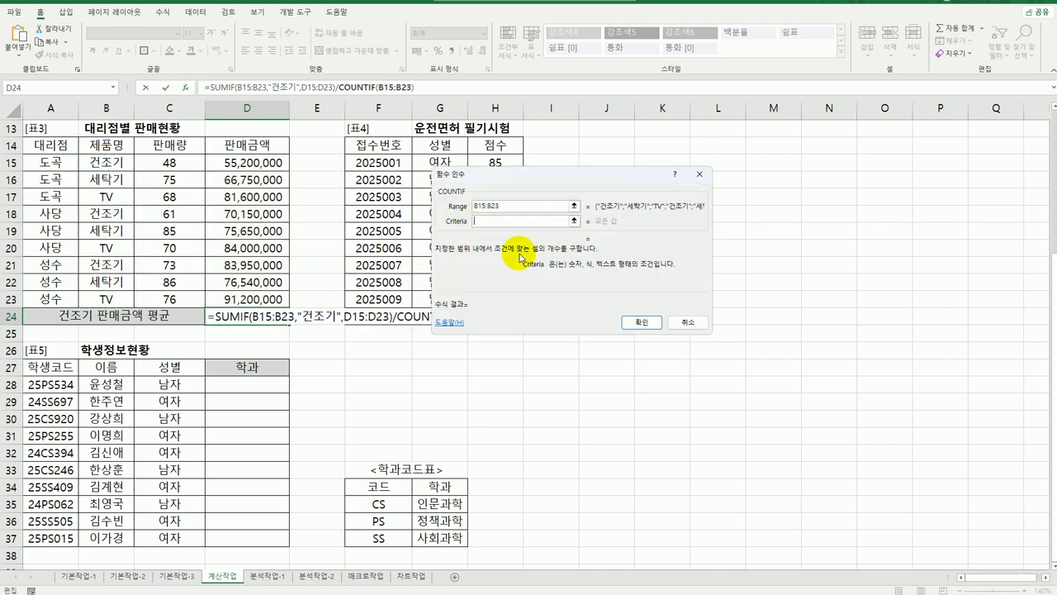
pyautogui.write('r')
pyautogui.press('BackSpace')
pyautogui.write('건조기')
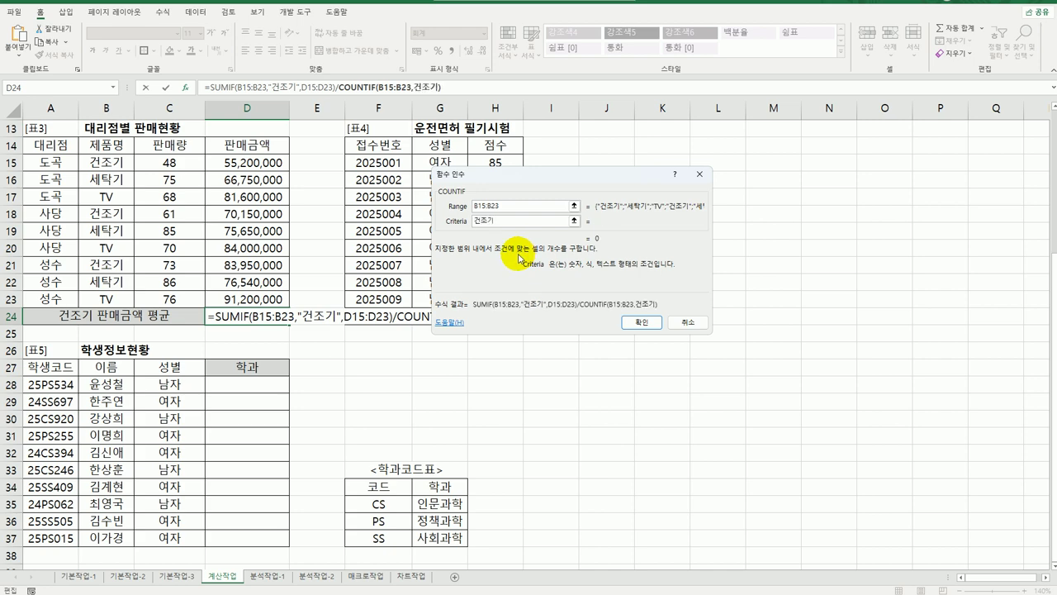
pyautogui.click(636, 322)
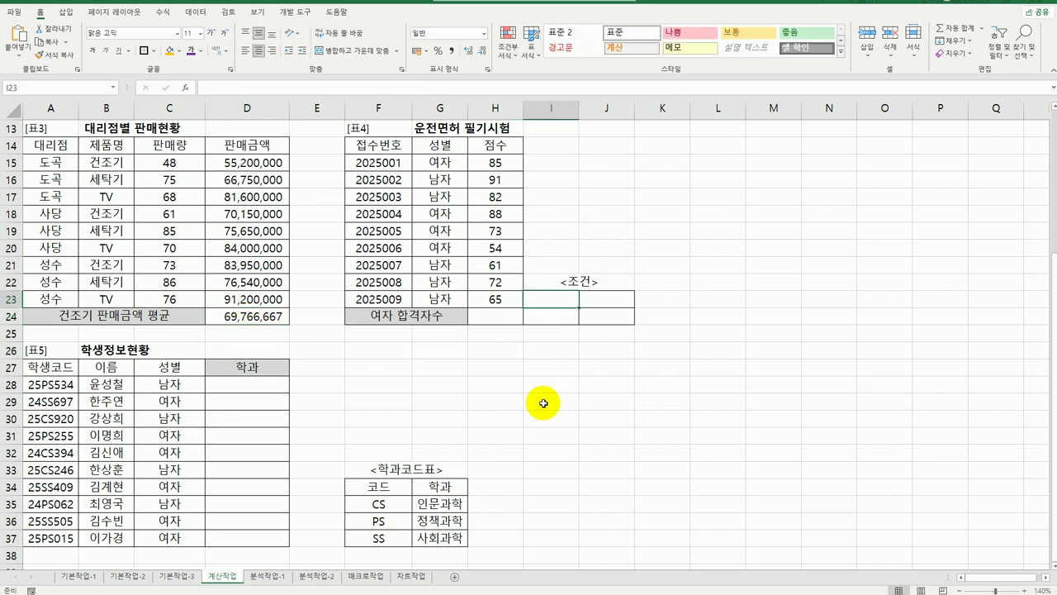
# Copy the 성별 header and 여자 value from G14:G15 into I23:I24 of the <조건> range
pyautogui.moveTo(439, 146); pyautogui.dragTo(442, 162)
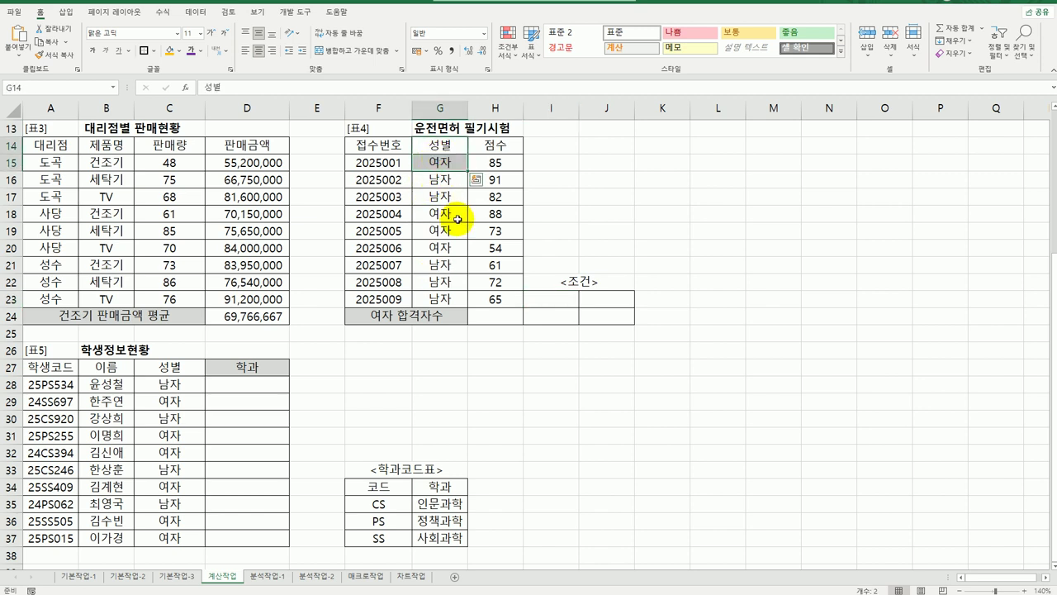
pyautogui.hotkey('ctrl', 'c')
pyautogui.click(549, 302)
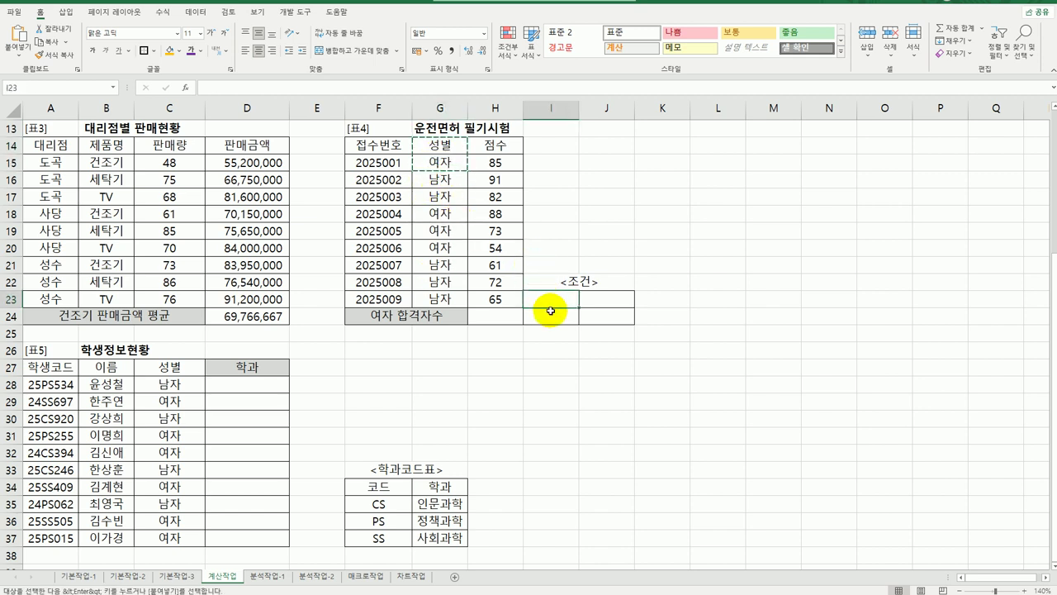
pyautogui.hotkey('ctrl', 'v')
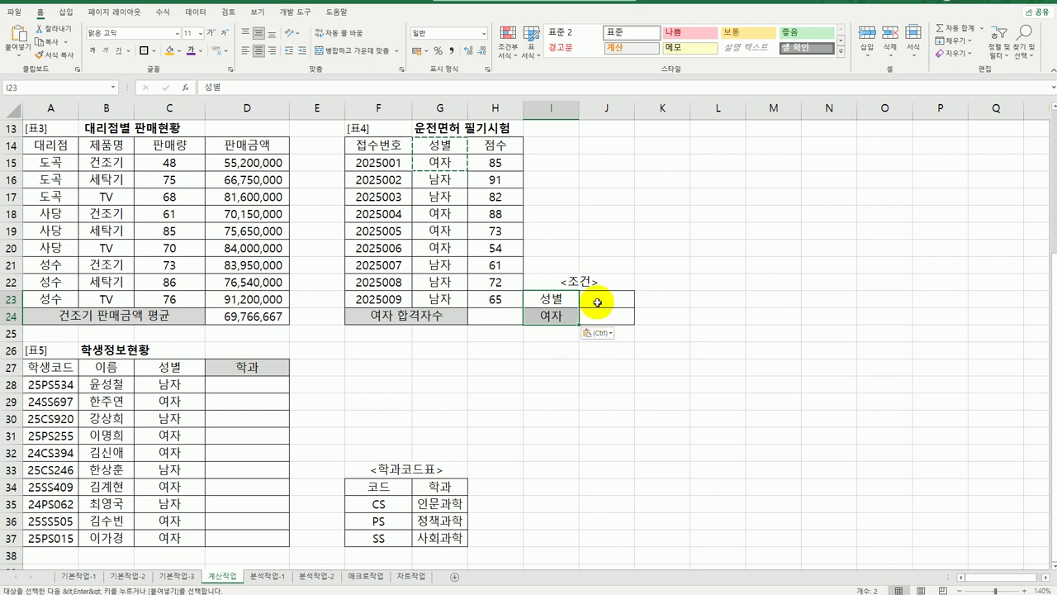
# Copy the 점수 header from H14 to J23 and enter the condition >=70 in J24
pyautogui.click(493, 145)
pyautogui.hotkey('ctrl', 'c')
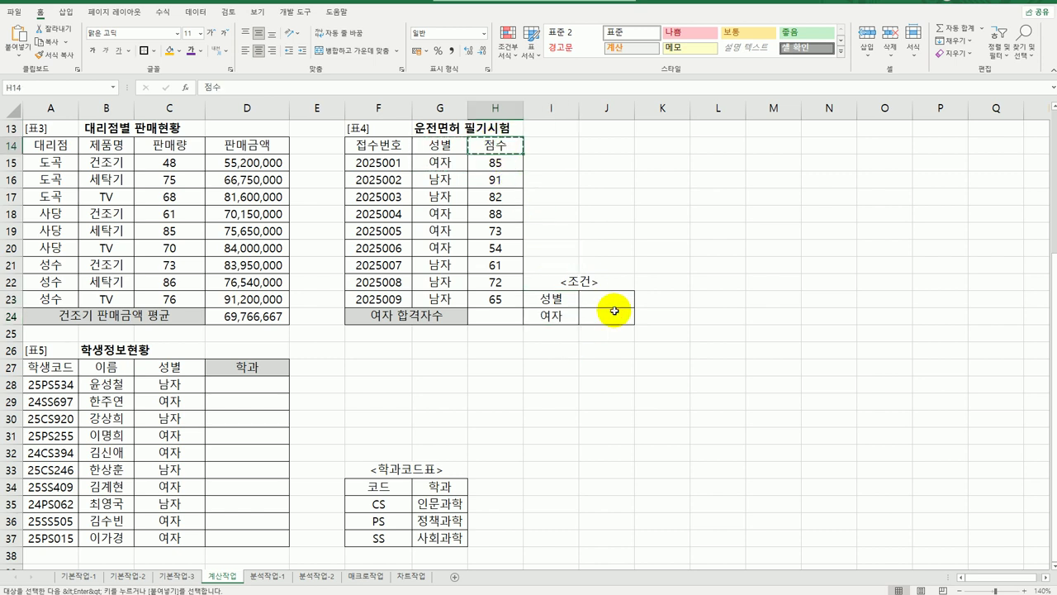
pyautogui.click(609, 302)
pyautogui.hotkey('ctrl', 'v')
pyautogui.click(609, 318)
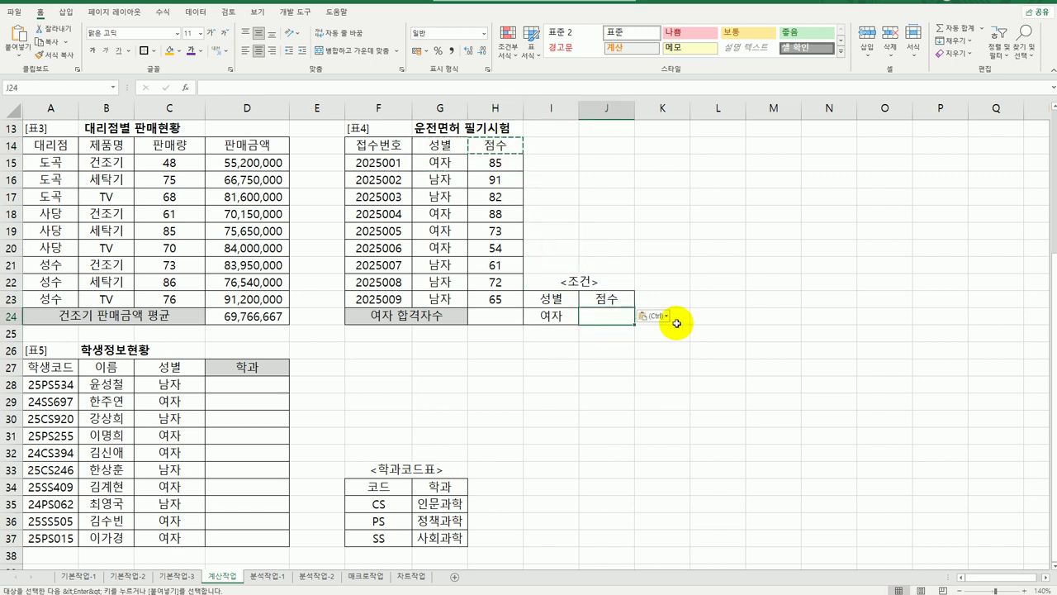
pyautogui.write('>=70')
pyautogui.press('Return')
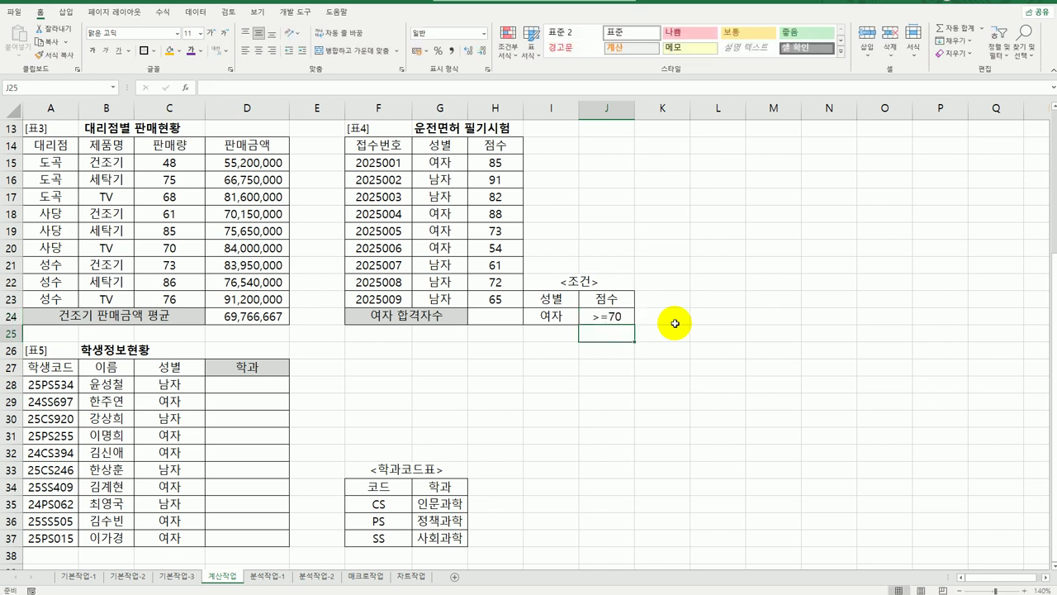
# Start a DCOUNT formula in H24 for 여자 합격자수 and open its function arguments clear of the table
pyautogui.moveTo(573, 296); pyautogui.dragTo(606, 314)
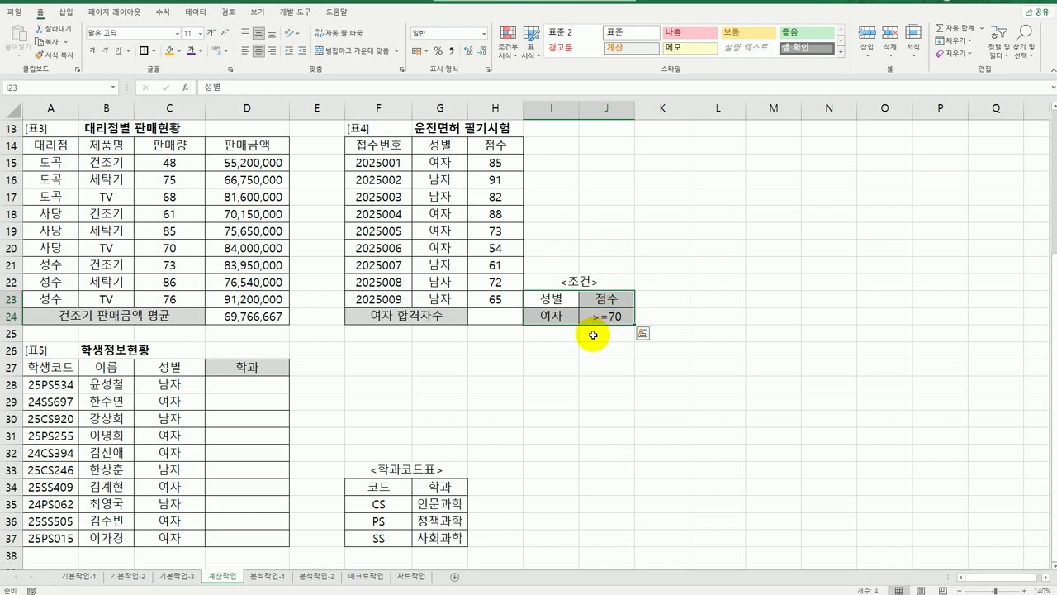
pyautogui.click(482, 318)
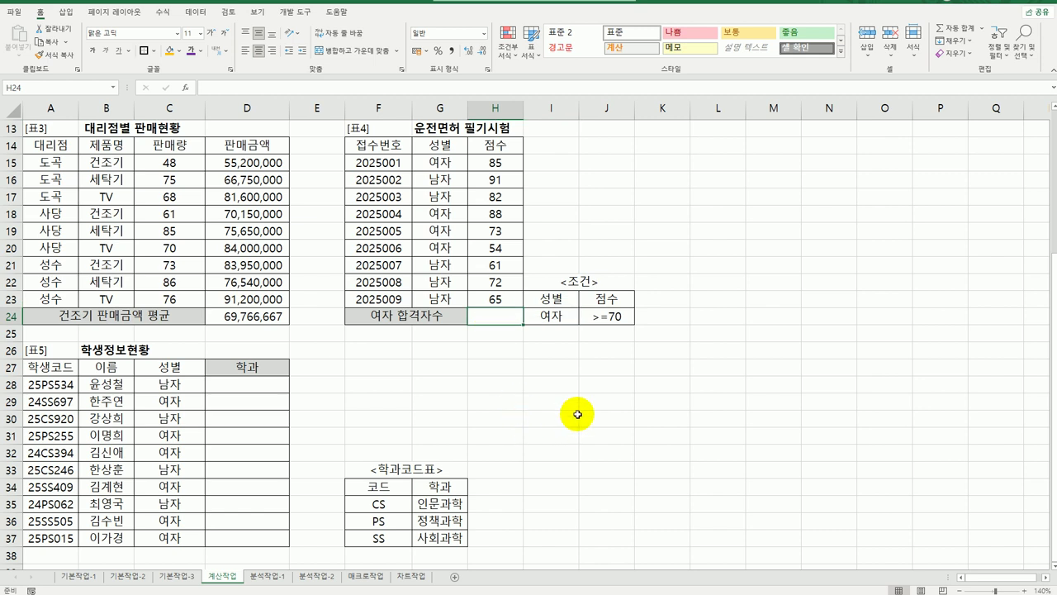
pyautogui.write('=')
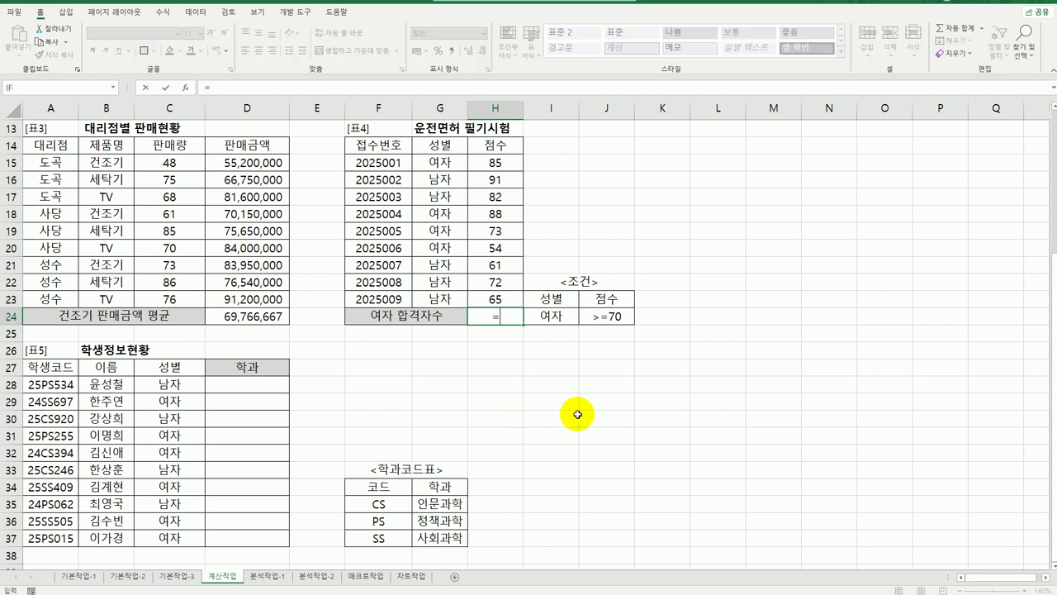
pyautogui.write('d')
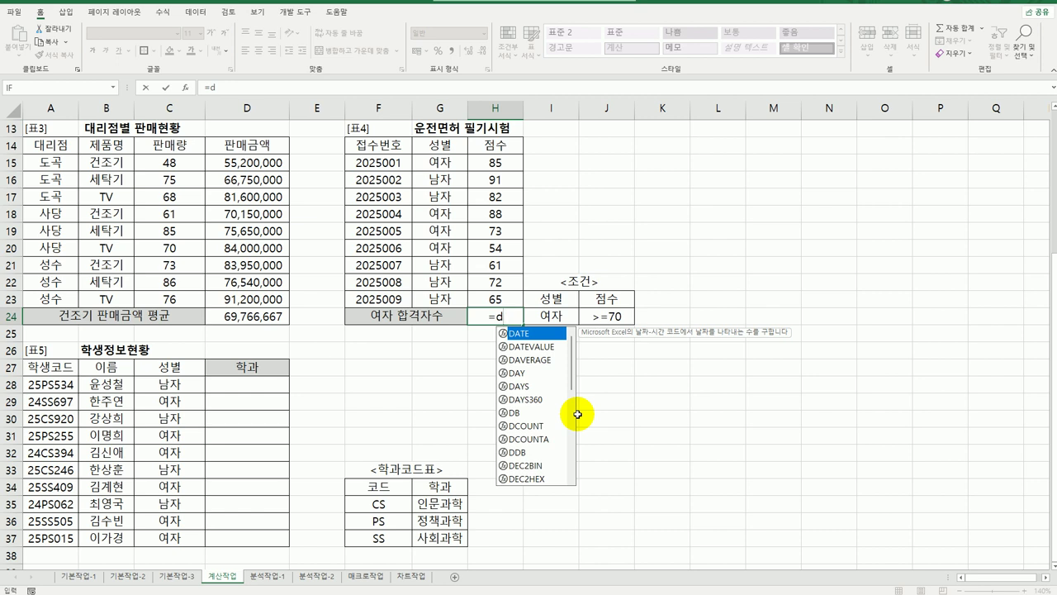
pyautogui.click(527, 426)
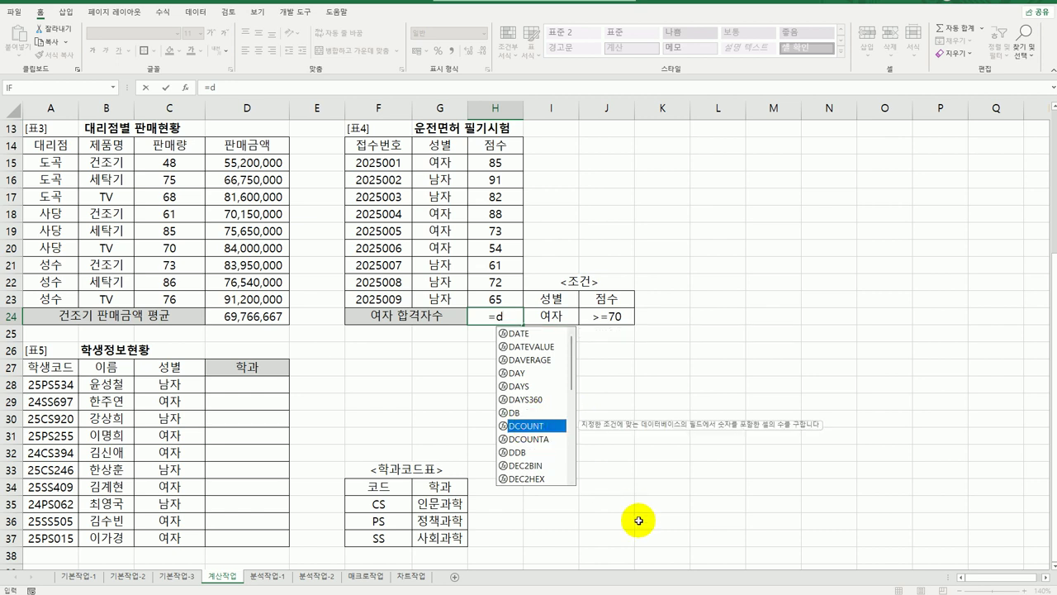
pyautogui.doubleClick(543, 426)
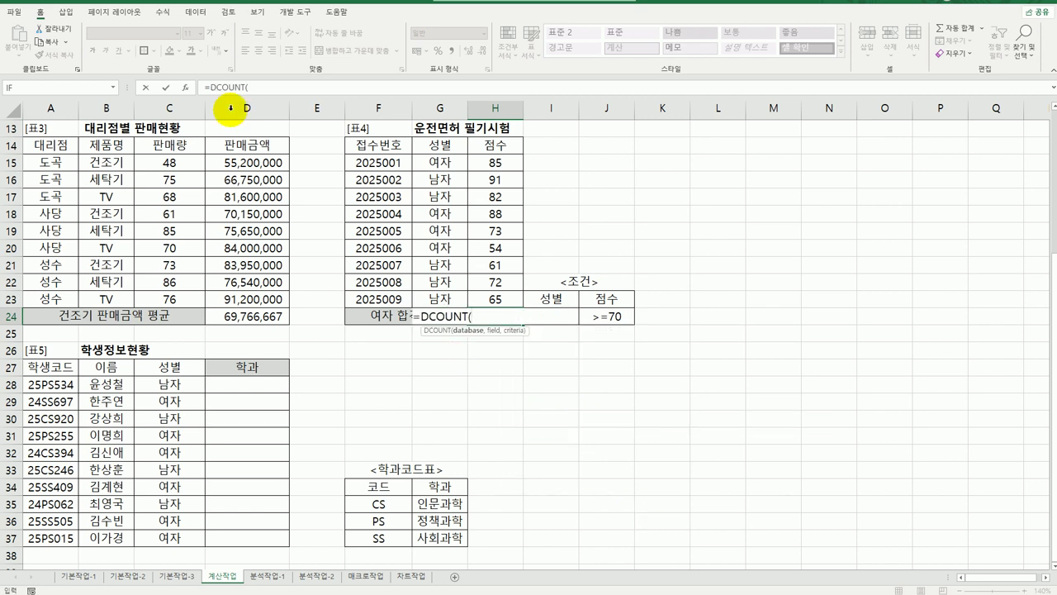
pyautogui.hotkey('ctrl', 'a')
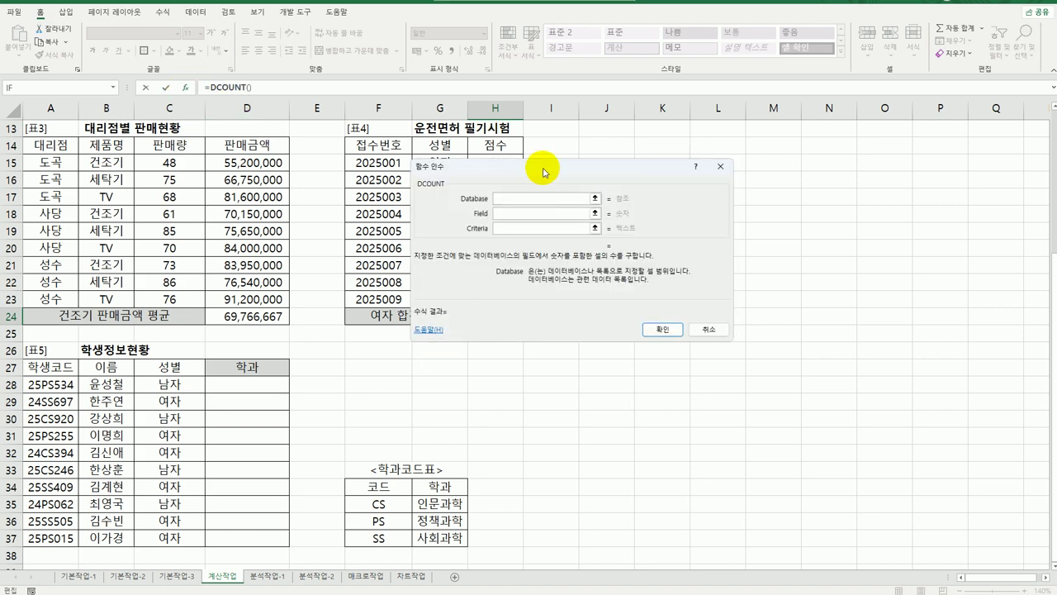
pyautogui.moveTo(537, 165); pyautogui.dragTo(767, 167)
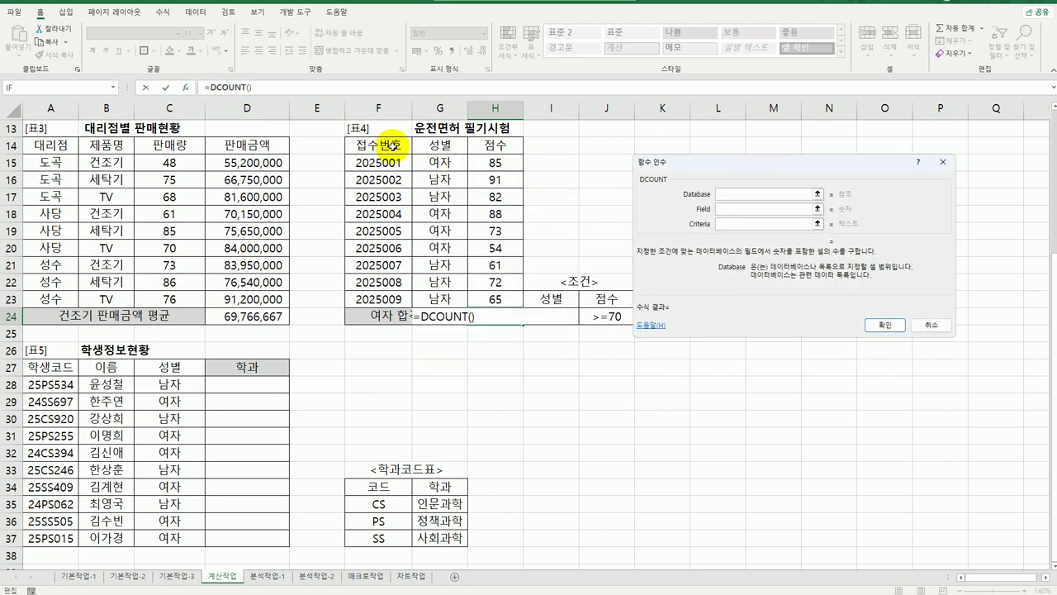
# Give DCOUNT the database F14:H23, the field H14 and the criteria I23:J24, and confirm the formula in H24
pyautogui.moveTo(385, 146); pyautogui.dragTo(484, 295)
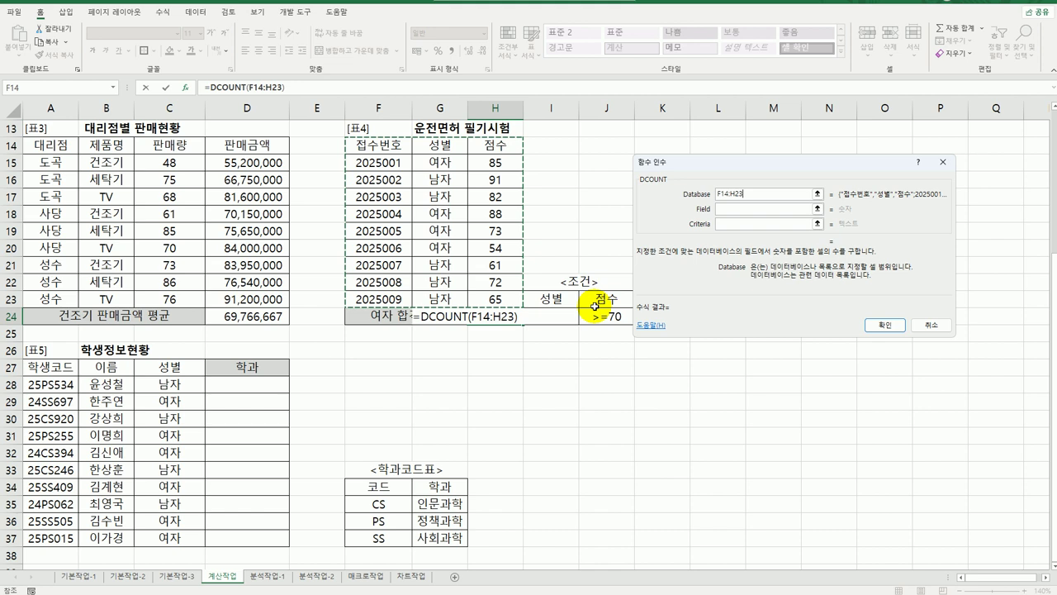
pyautogui.click(738, 212)
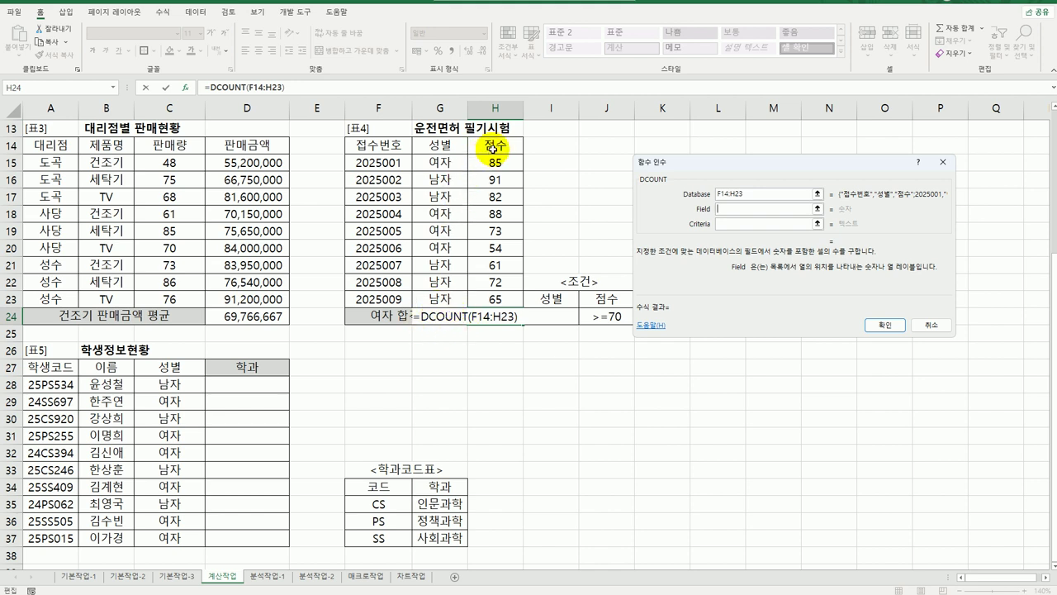
pyautogui.click(726, 223)
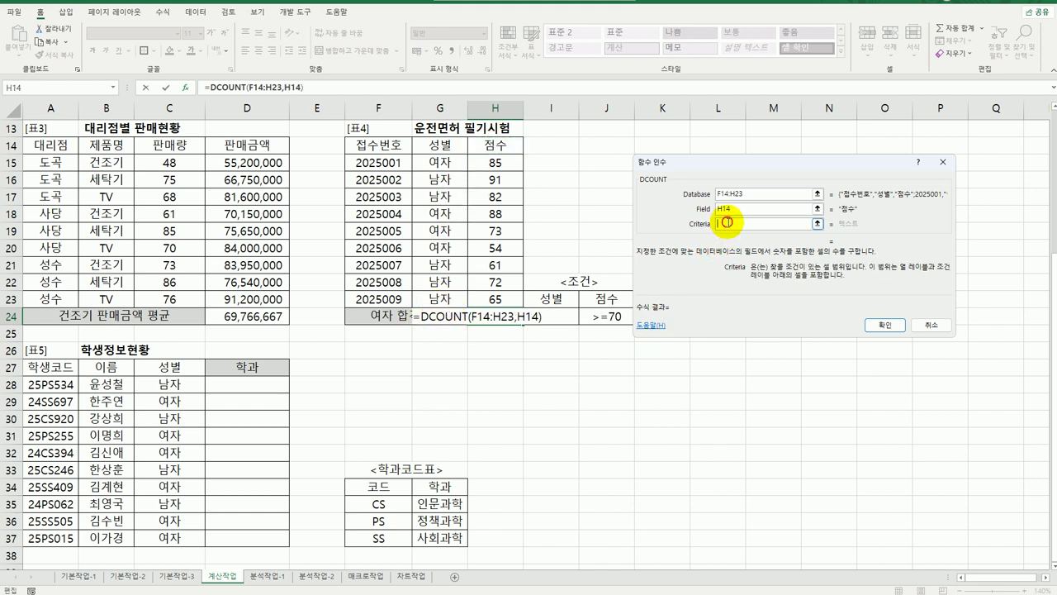
pyautogui.moveTo(565, 298); pyautogui.dragTo(596, 315)
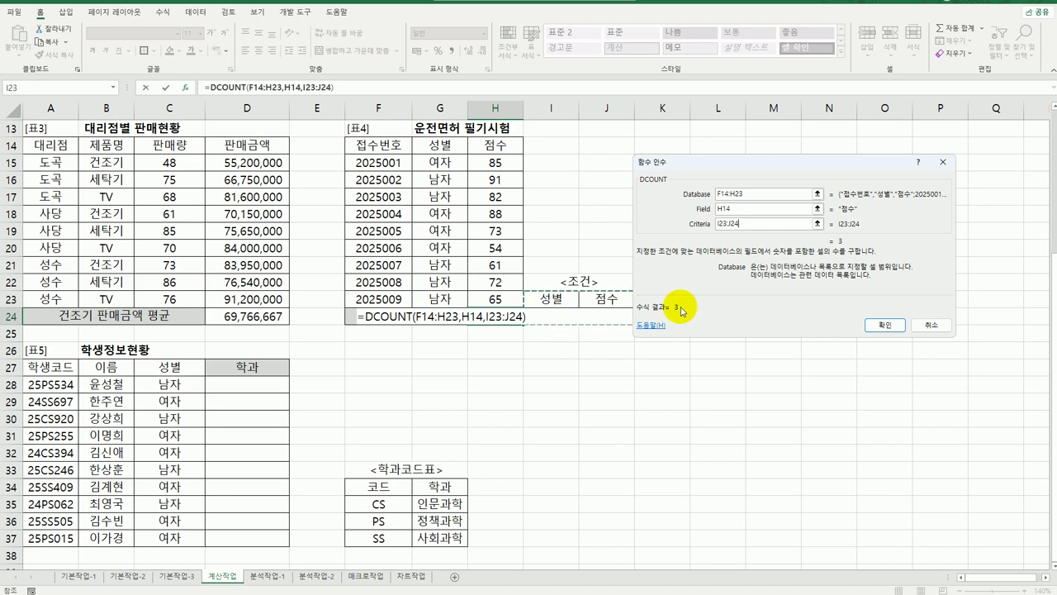
pyautogui.click(883, 325)
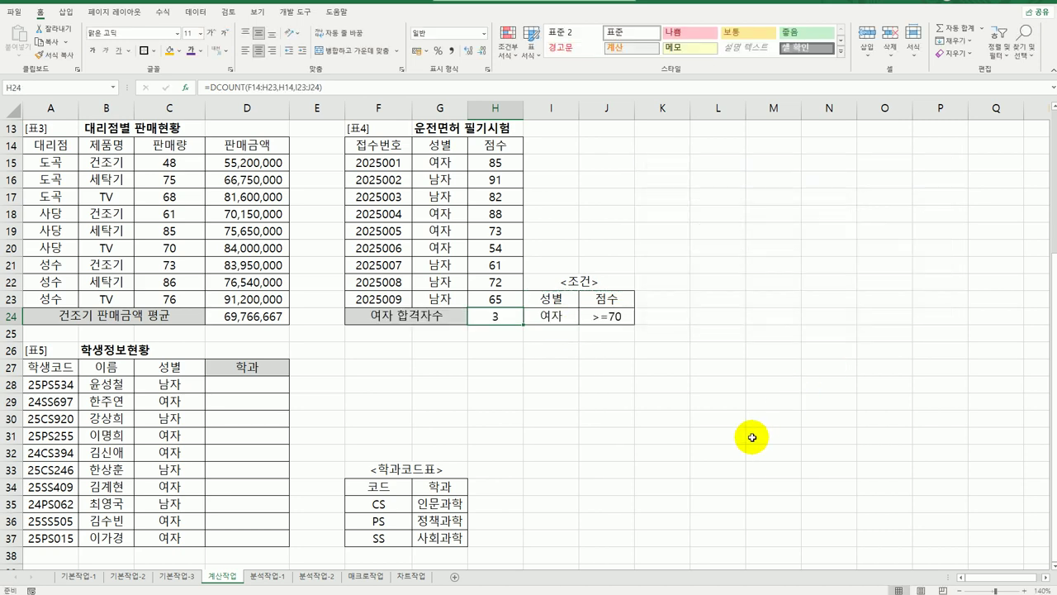
# Append &"명" to the DCOUNT formula in H24
pyautogui.doubleClick(510, 317)
pyautogui.click(550, 321)
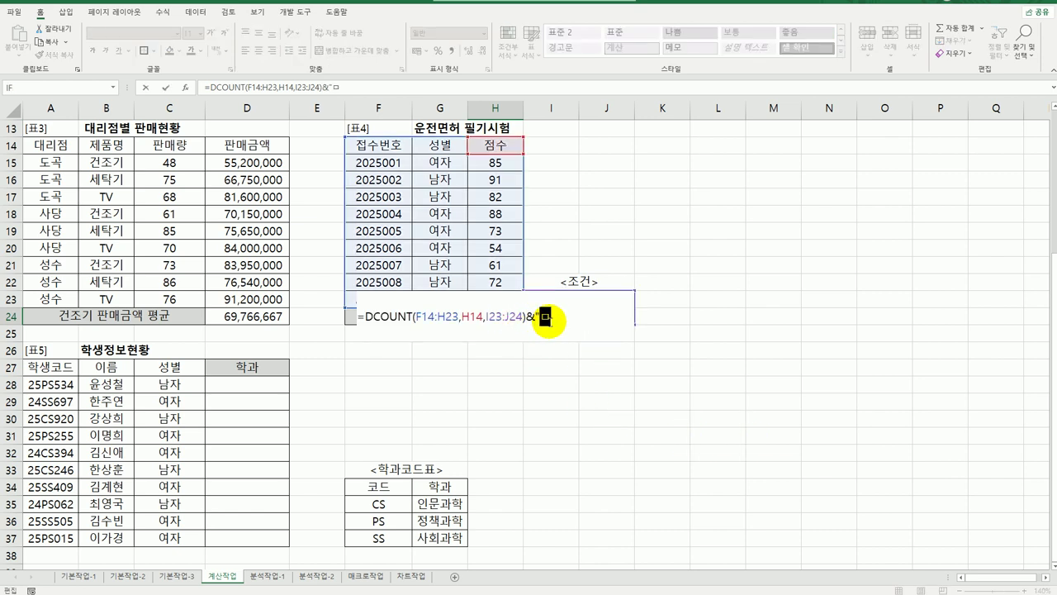
pyautogui.press('Return')
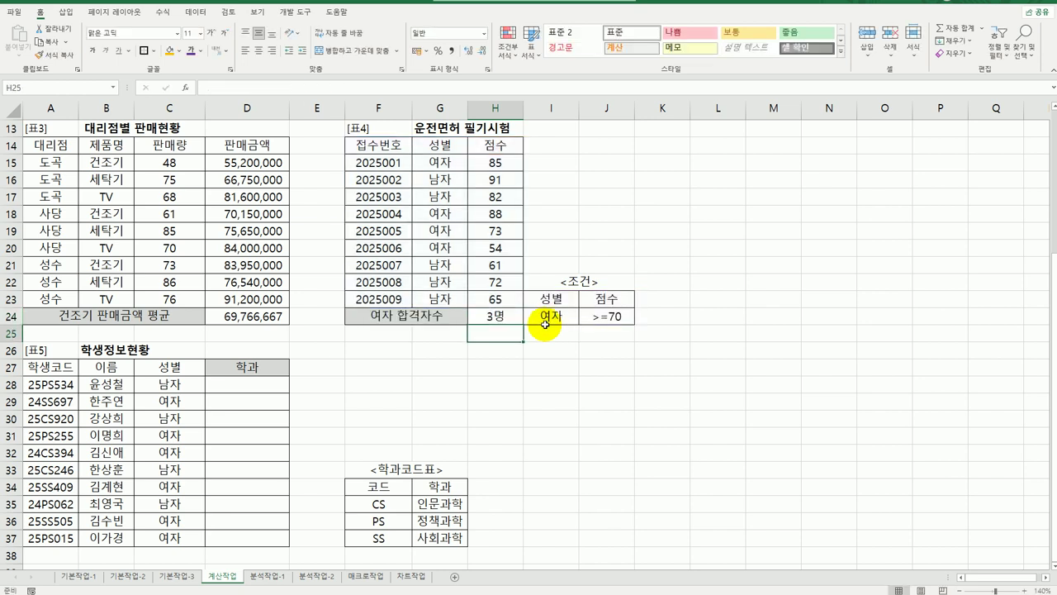
# Start a MID formula in D28, the first 학과 cell of [표5], and open its function arguments
pyautogui.click(262, 384)
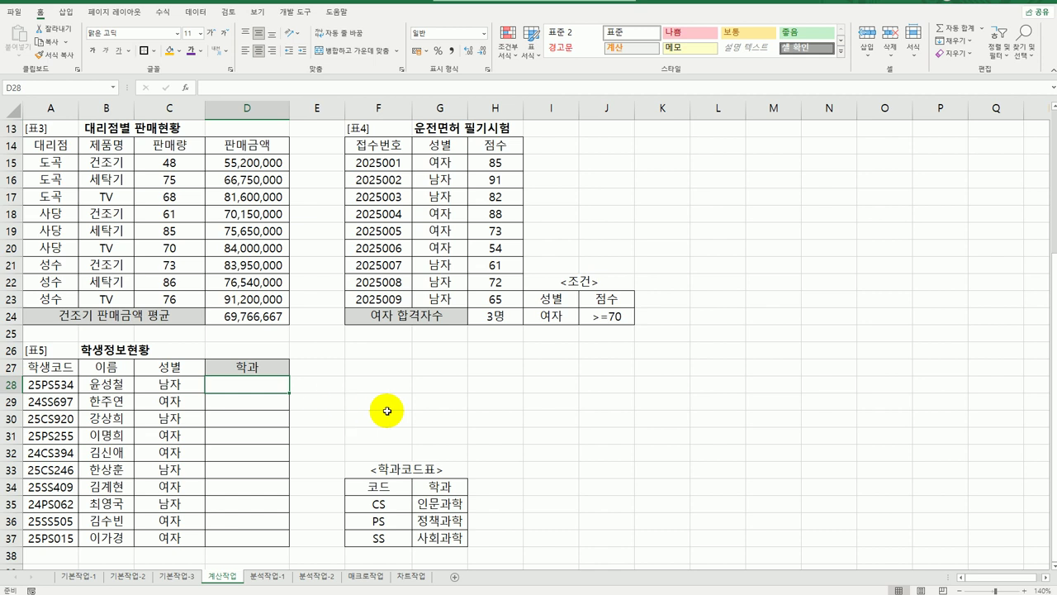
pyautogui.write('=')
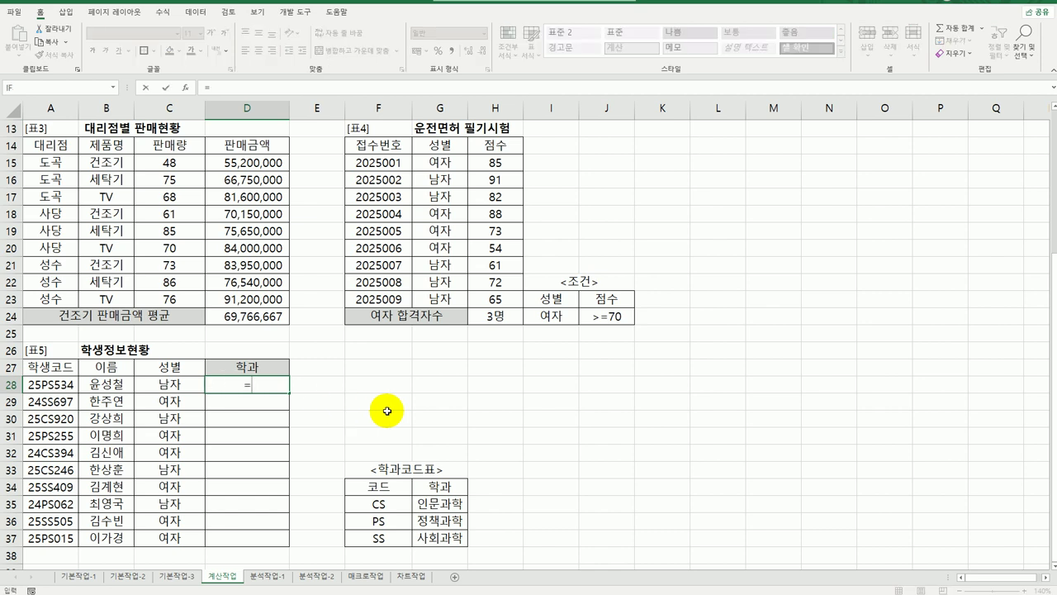
pyautogui.write('mi')
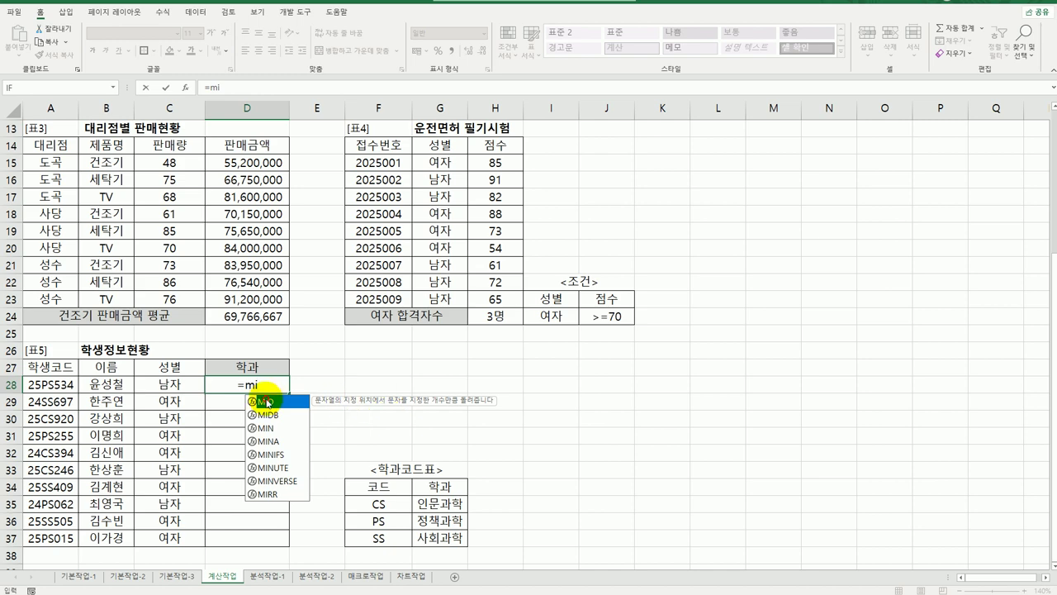
pyautogui.doubleClick(266, 402)
pyautogui.click(185, 87)
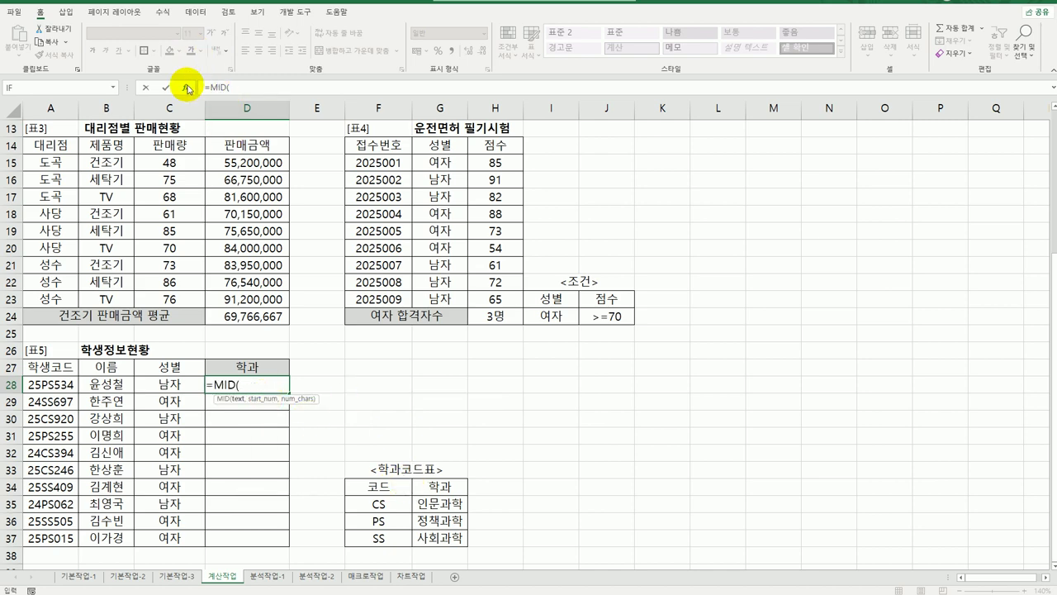
pyautogui.moveTo(720, 156); pyautogui.dragTo(569, 348)
# Set MID to text A28, start number 3 and 2 characters, and fill the formula down from D28 to D37
pyautogui.click(53, 383)
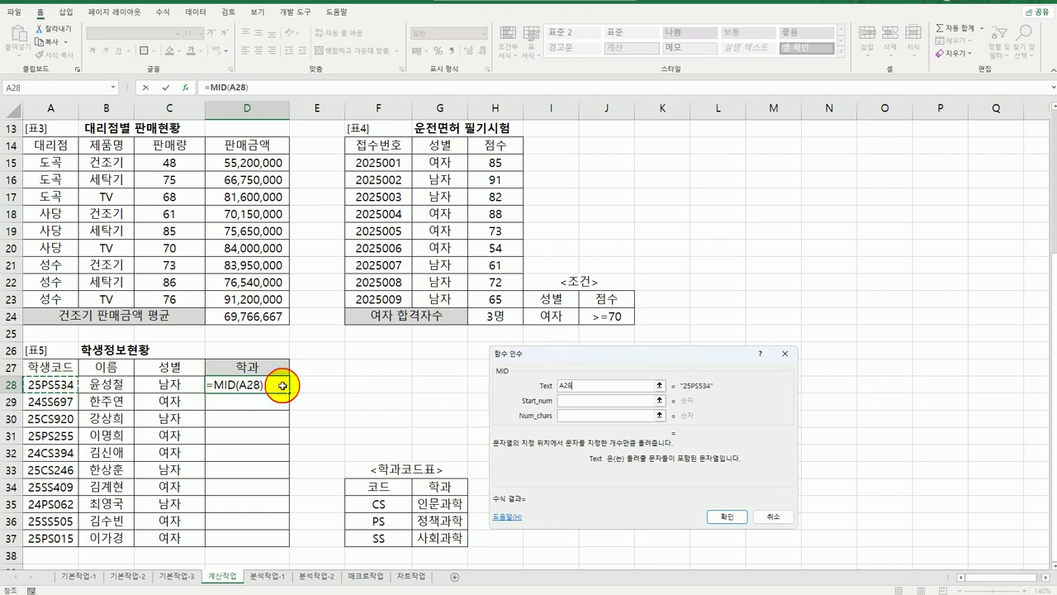
pyautogui.click(583, 411)
pyautogui.click(581, 402)
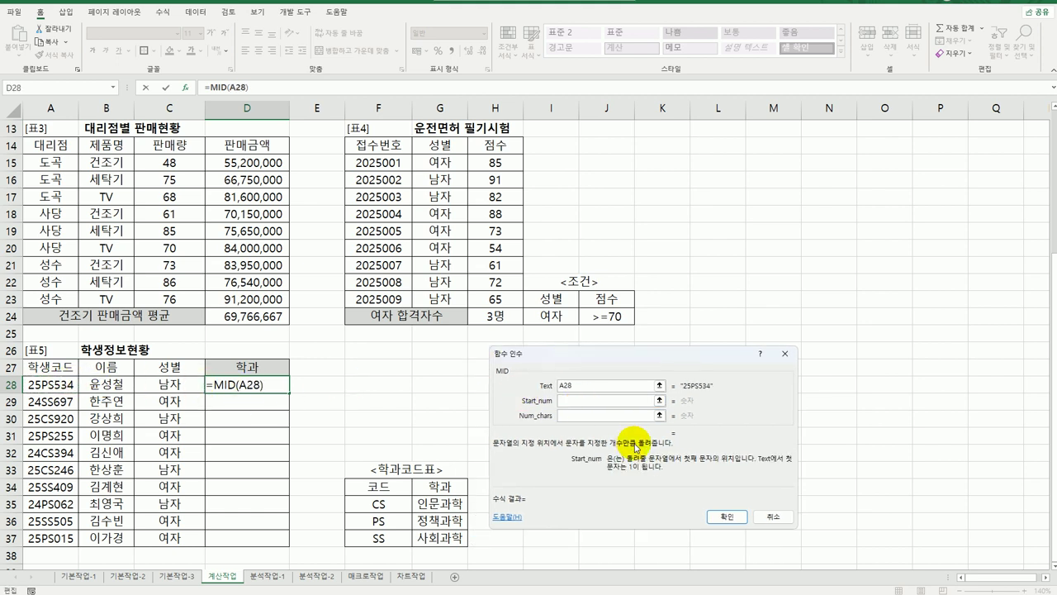
pyautogui.click(604, 416)
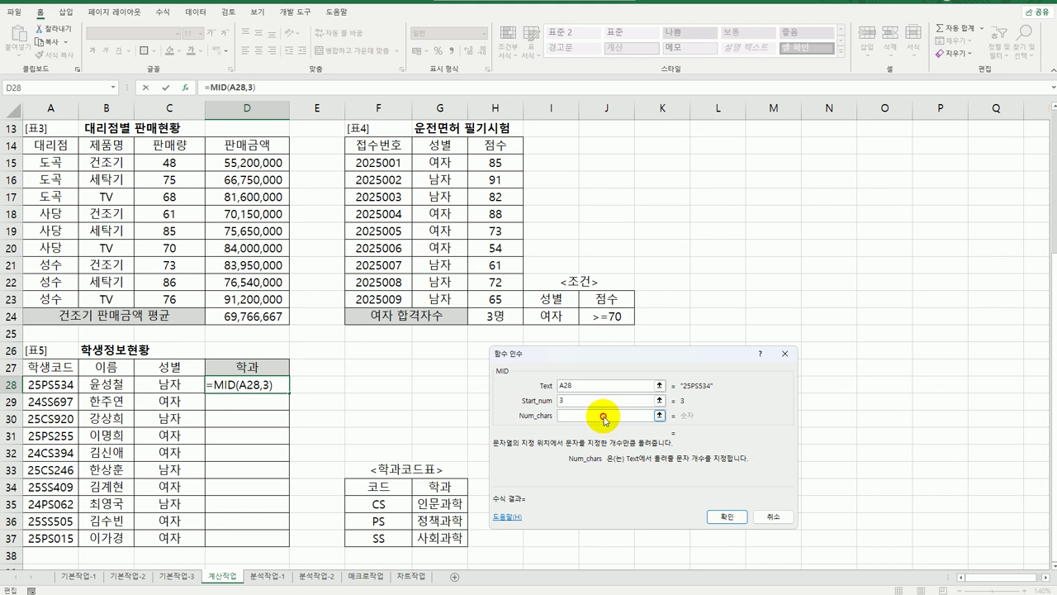
pyautogui.click(723, 516)
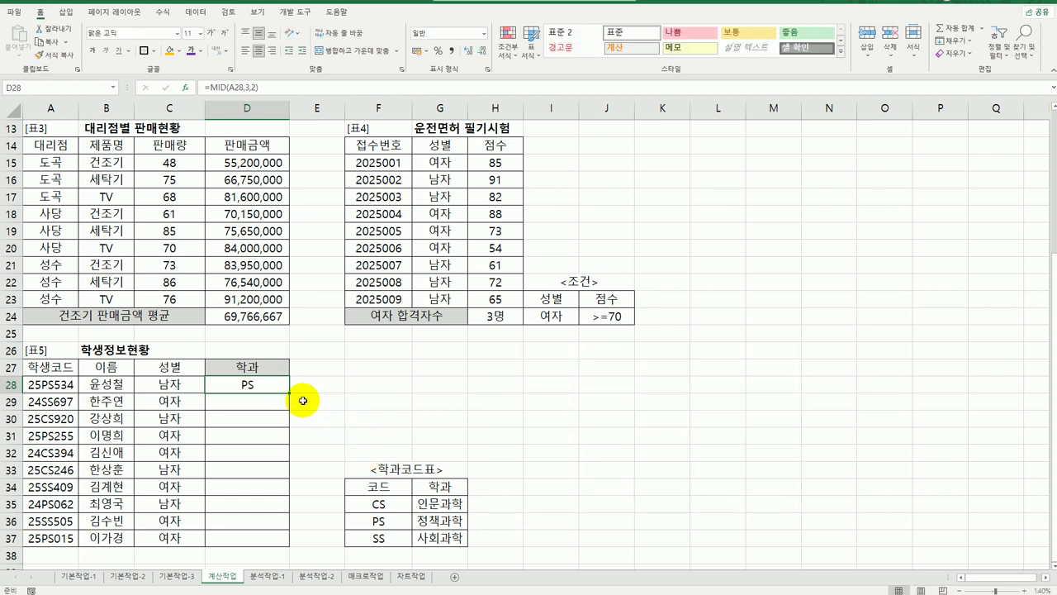
pyautogui.moveTo(293, 395); pyautogui.dragTo(289, 541)
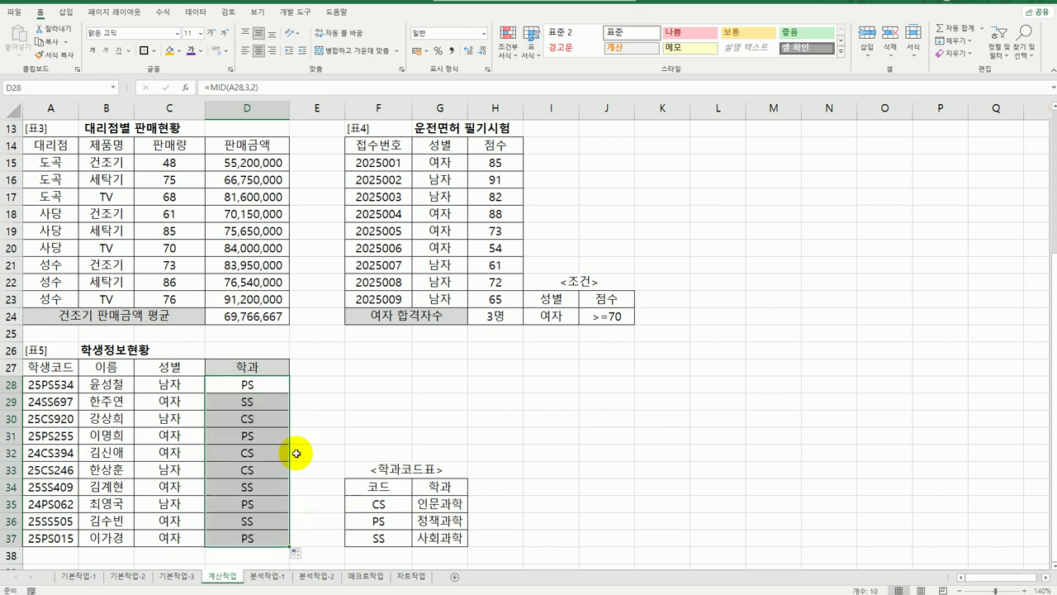
# Wrap the MID formula in D28 in VLOOKUP as its lookup value and open the VLOOKUP arguments
pyautogui.click(256, 386)
pyautogui.doubleClick(257, 387)
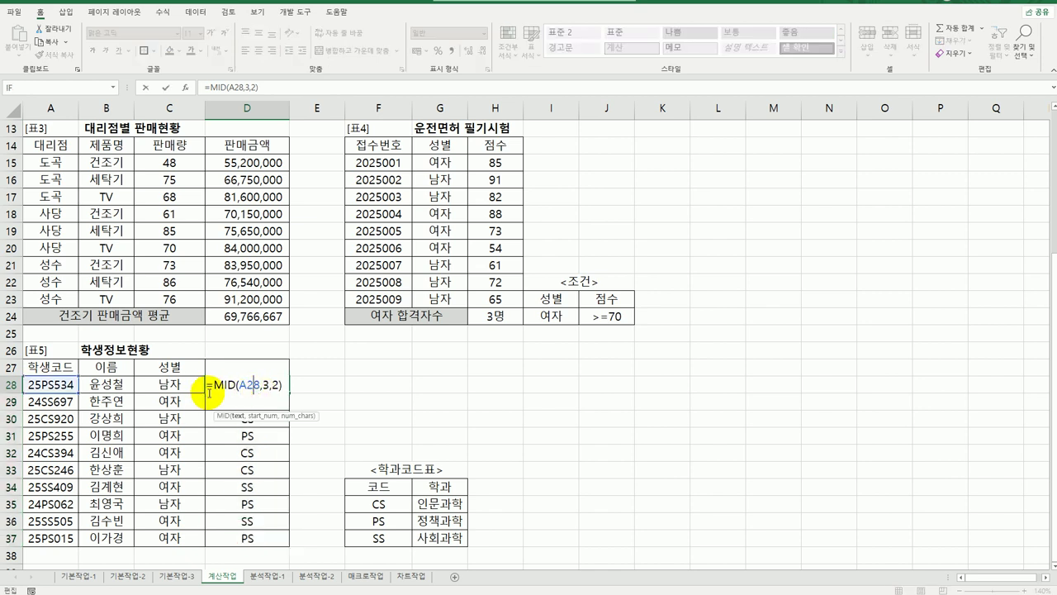
pyautogui.click(210, 386)
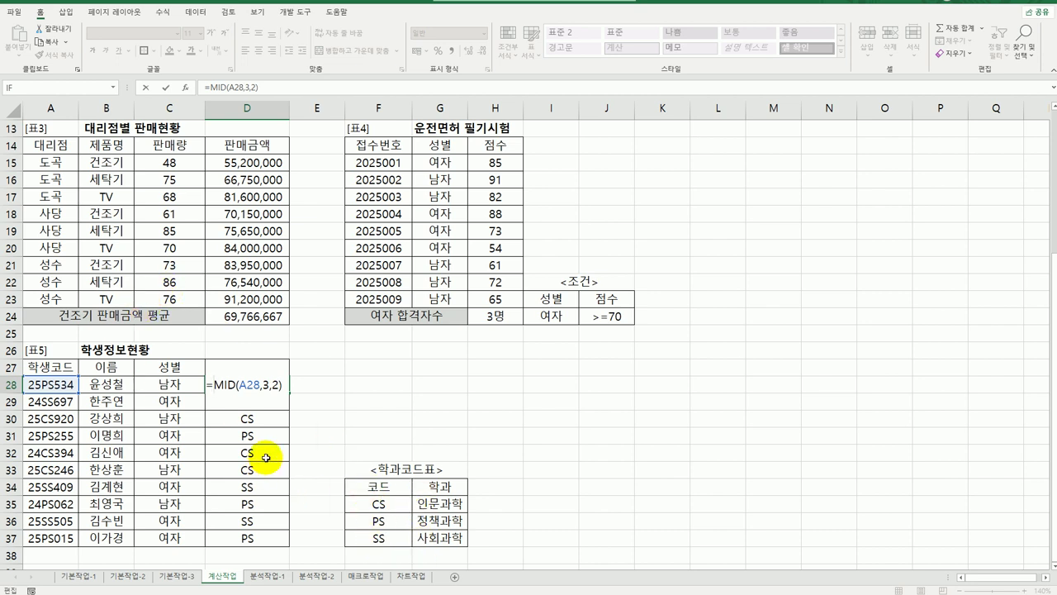
pyautogui.write('vl')
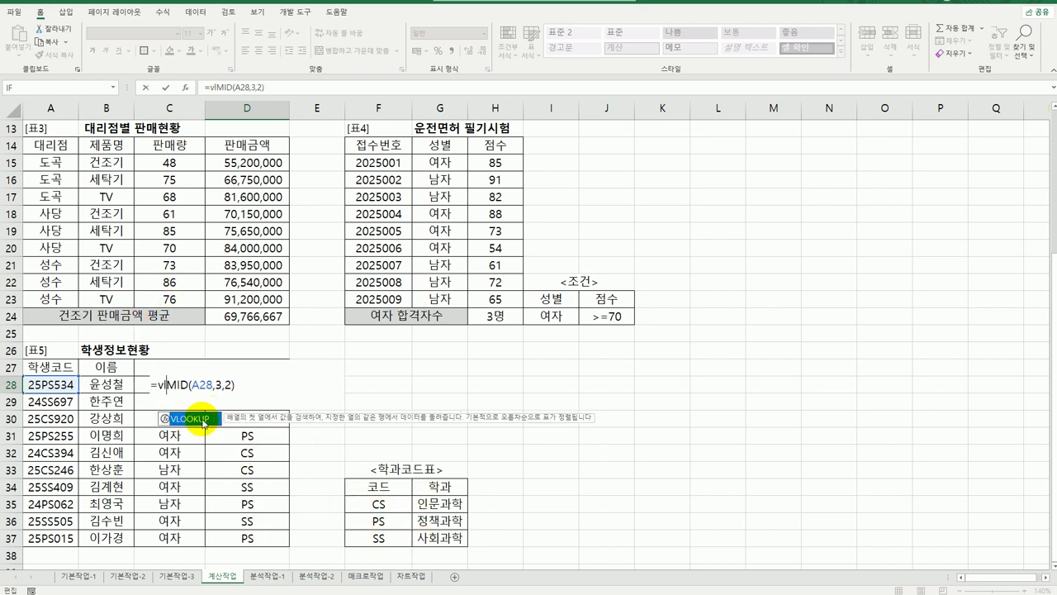
pyautogui.doubleClick(190, 418)
pyautogui.click(181, 384)
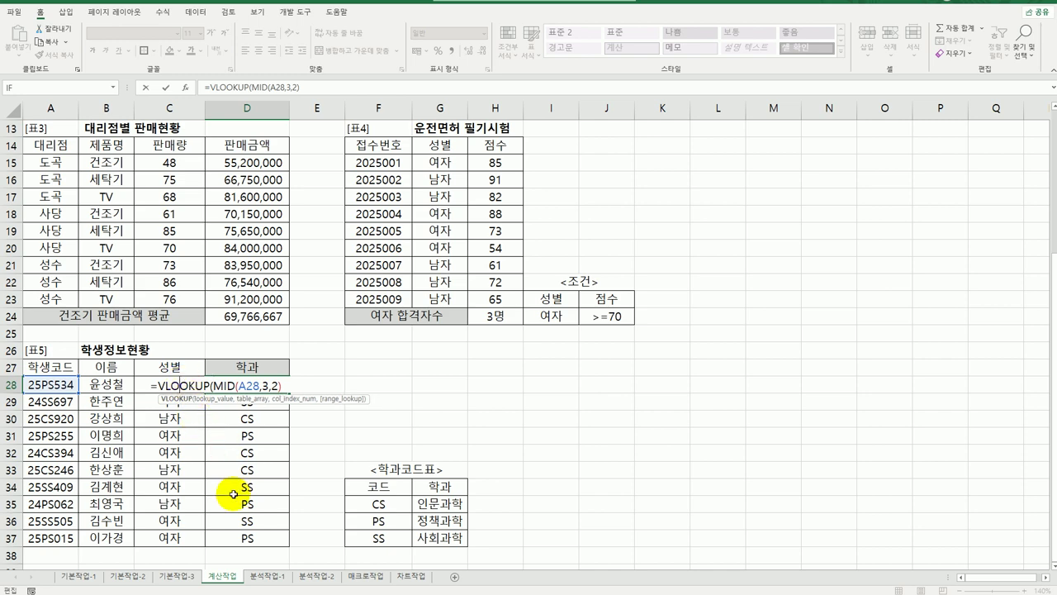
pyautogui.click(185, 87)
pyautogui.moveTo(585, 357); pyautogui.dragTo(600, 251)
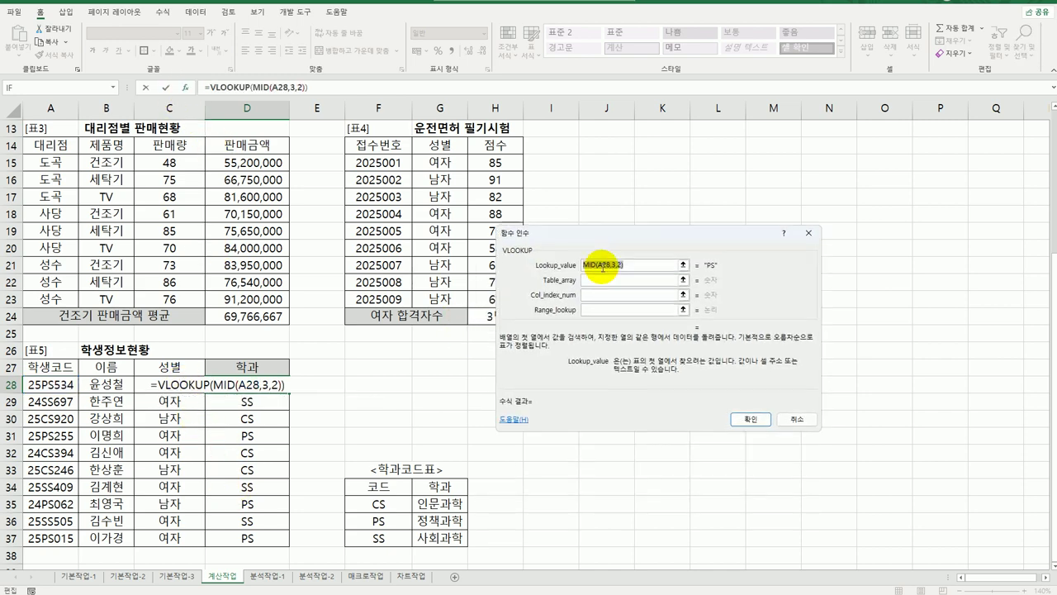
# Give VLOOKUP the absolute table range $F$35:$G$37, column index 2 and range lookup 0, and confirm the formula in D28
pyautogui.click(592, 280)
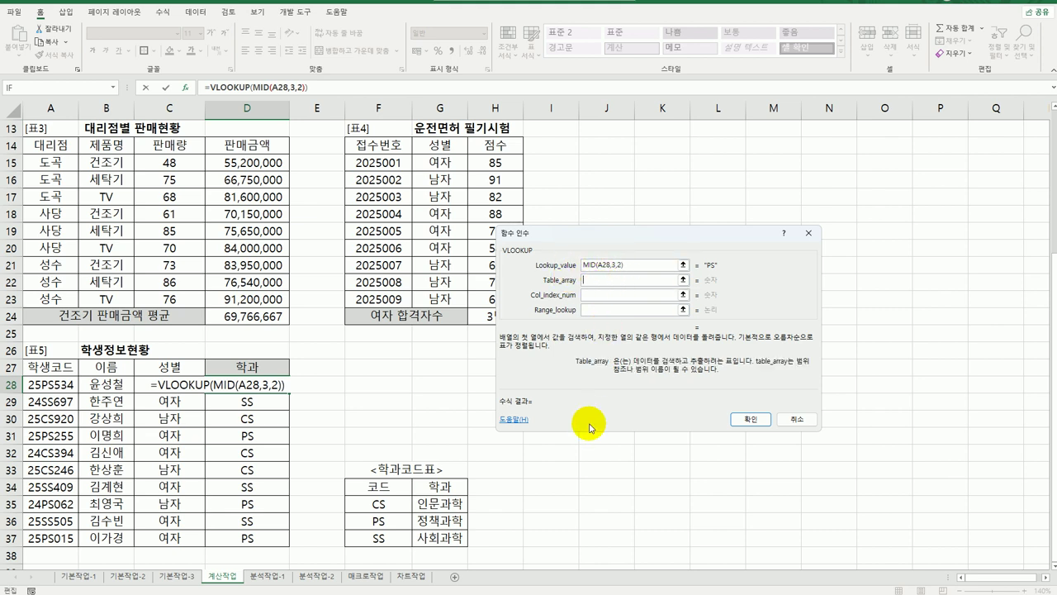
pyautogui.moveTo(378, 503); pyautogui.dragTo(430, 538)
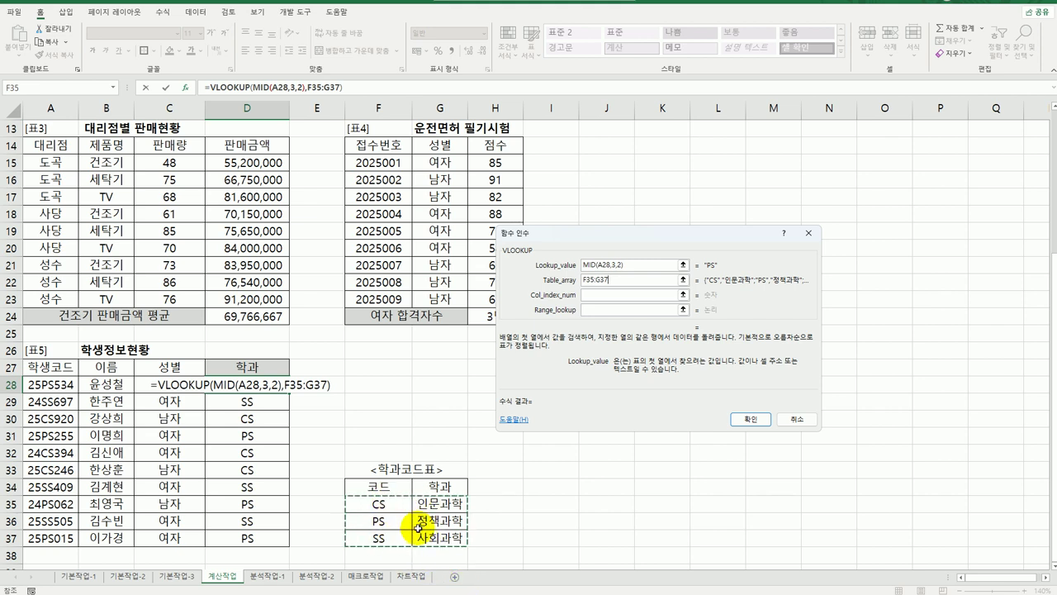
pyautogui.press('F4')
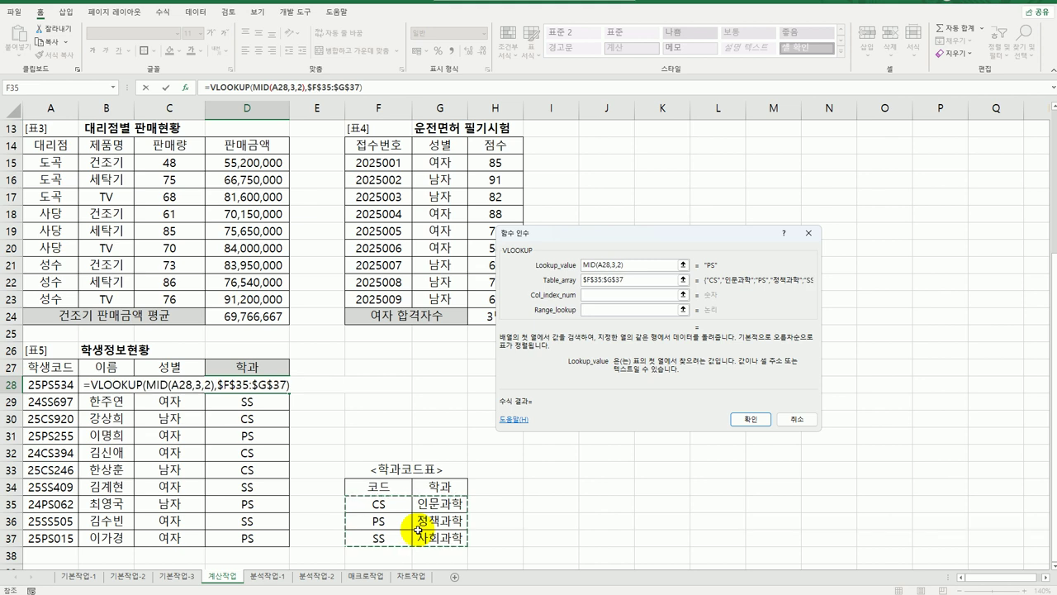
pyautogui.click(588, 294)
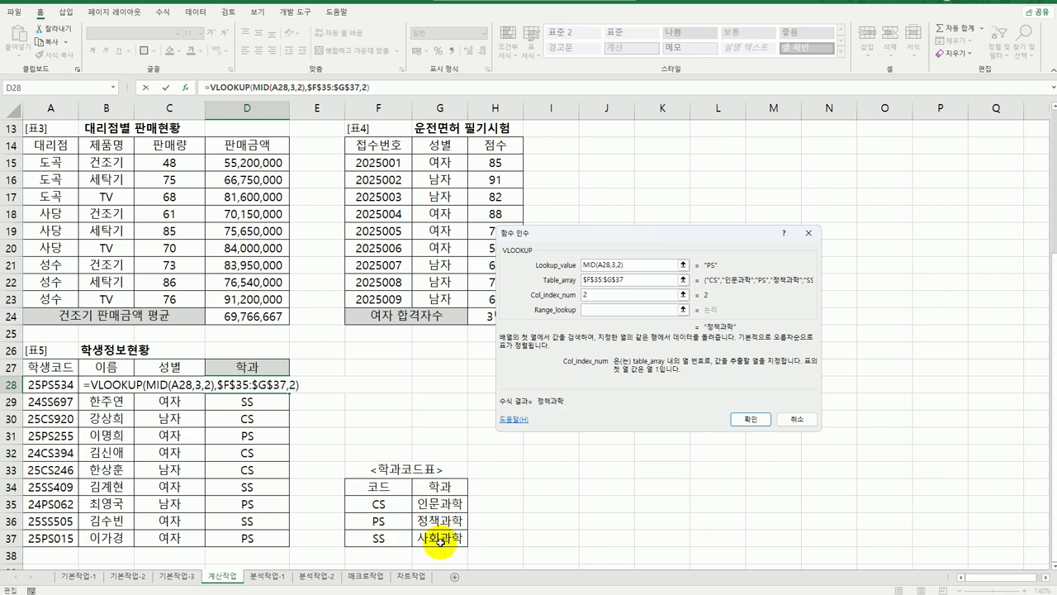
pyautogui.click(603, 311)
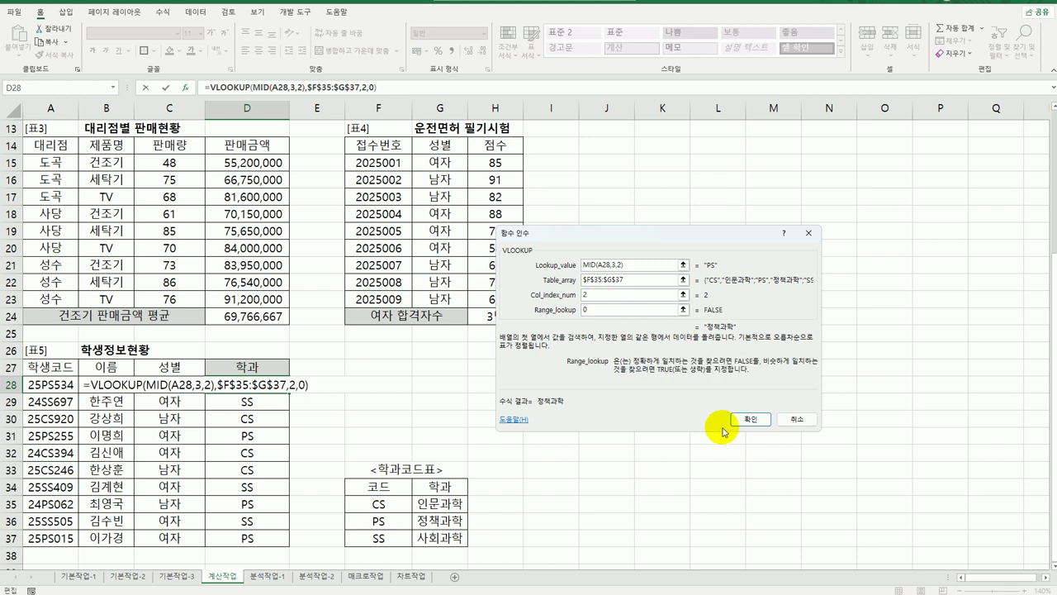
pyautogui.click(748, 419)
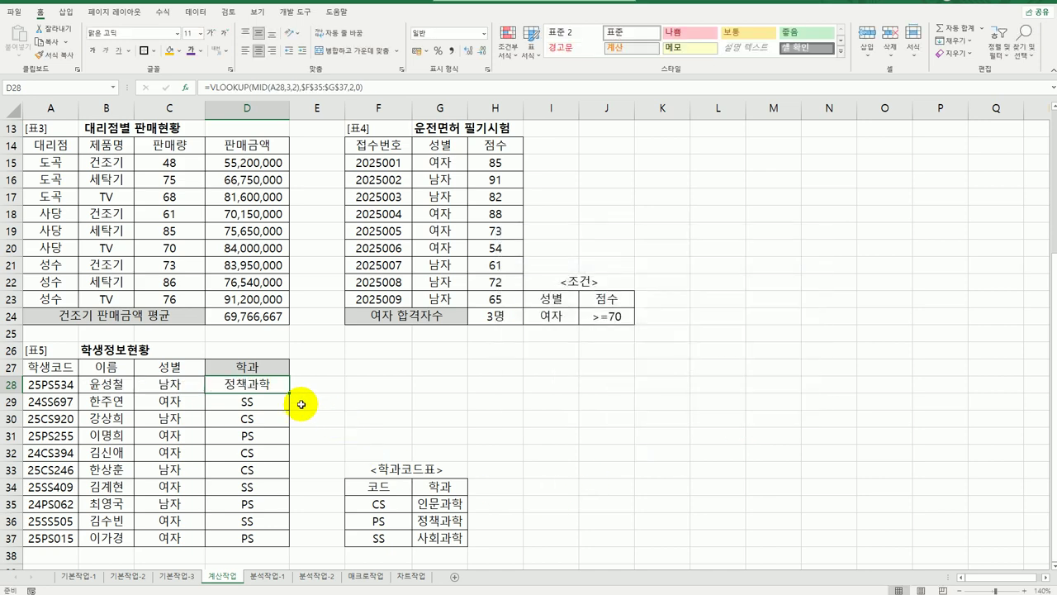
# Fill the VLOOKUP formula down from D28 to D37 in the 학과 column of [표5]
pyautogui.moveTo(288, 392); pyautogui.dragTo(287, 546)
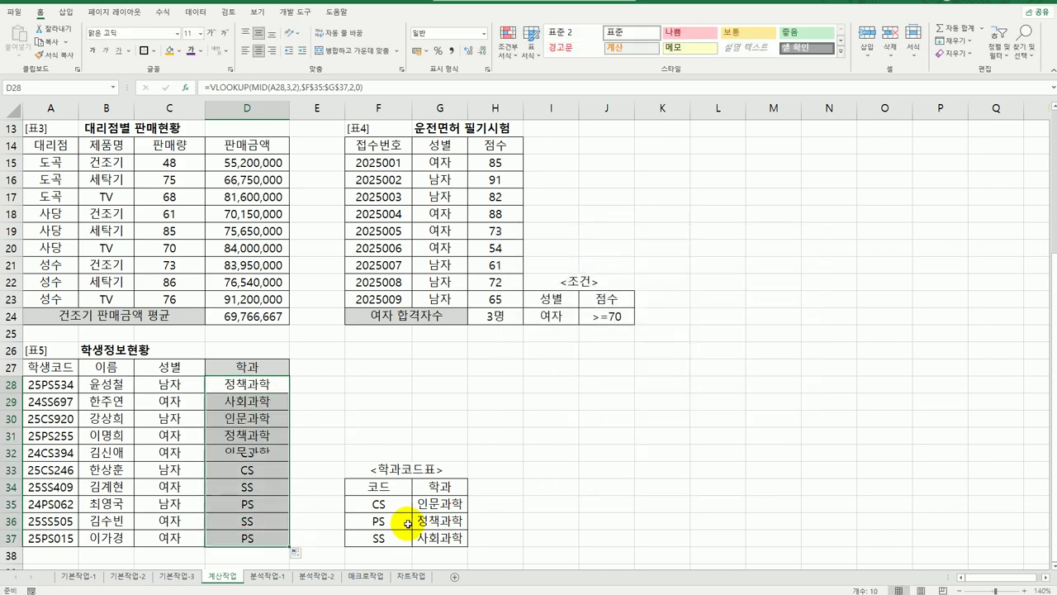
pyautogui.click(550, 518)
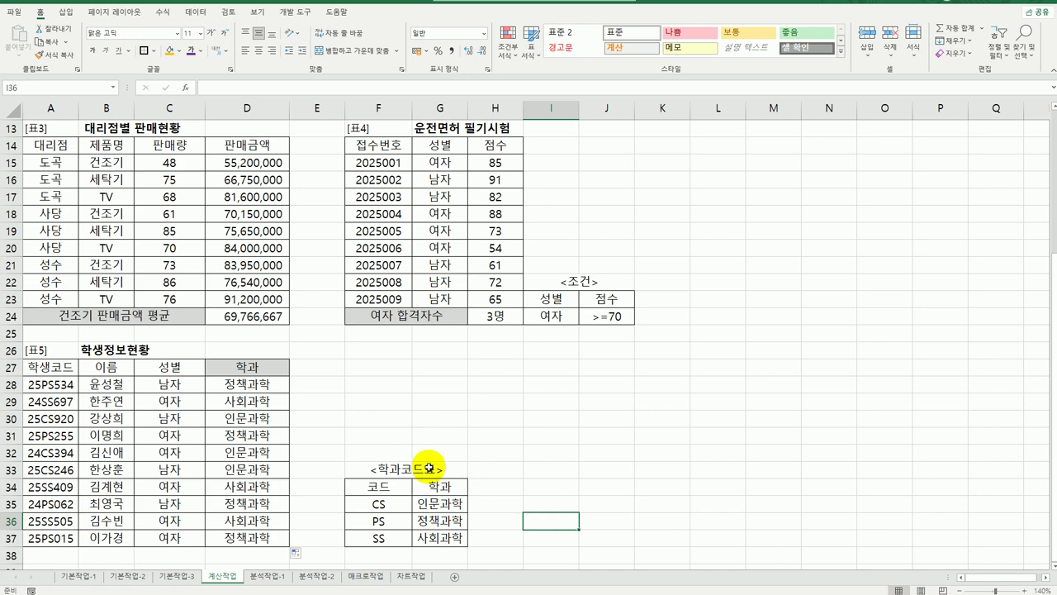
# Go to the 분석작업-1 sheet and autofit column A so the 생산일자 dates fit
pyautogui.click(267, 575)
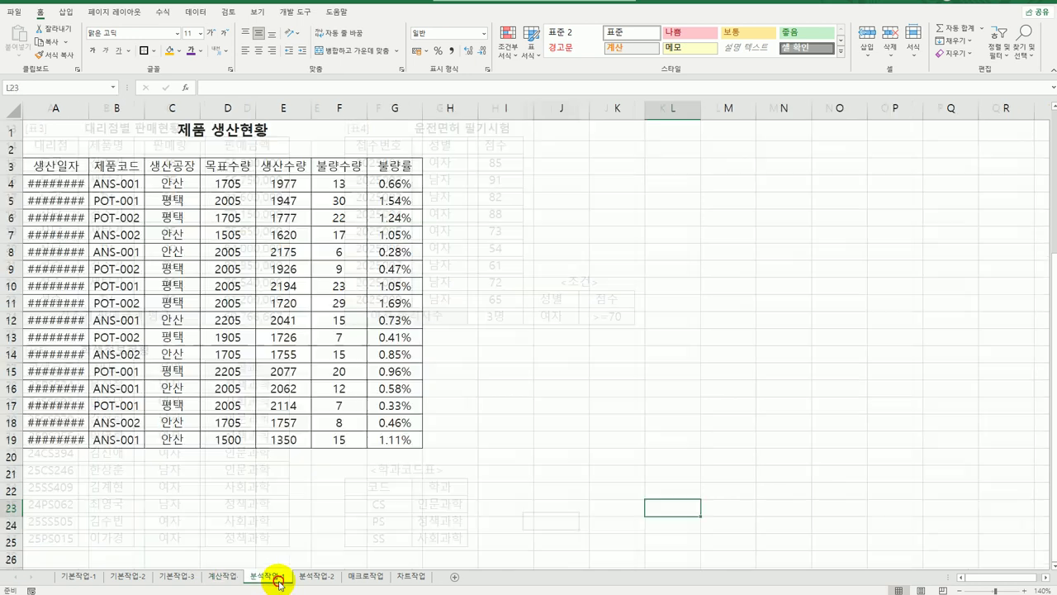
pyautogui.doubleClick(88, 108)
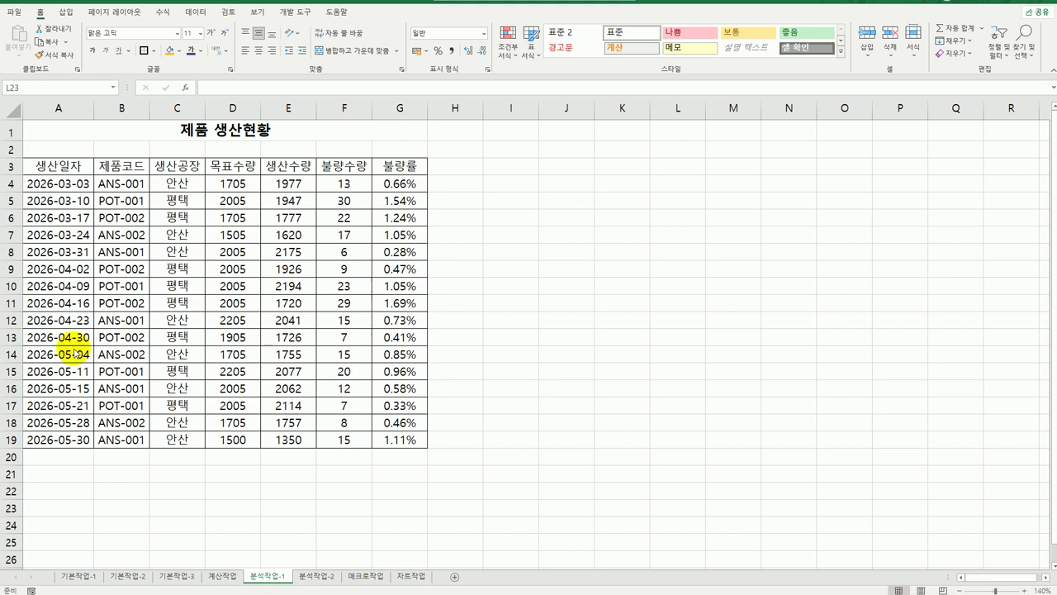
# Create a pivot table from the 제품 생산현황 data A3:G19 on the existing worksheet at cell A25
pyautogui.click(118, 184)
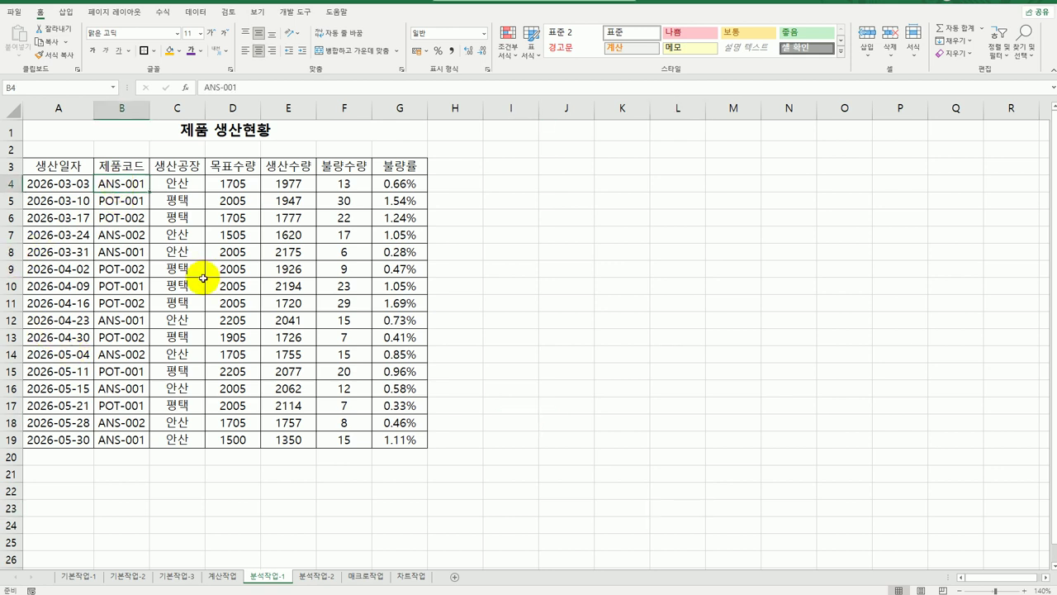
pyautogui.click(65, 11)
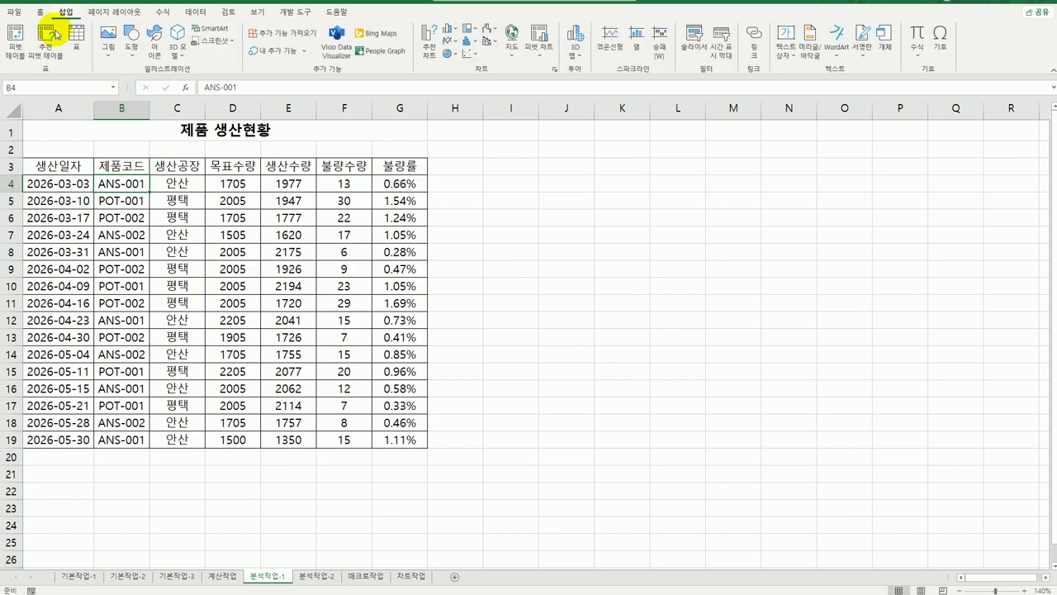
pyautogui.click(17, 34)
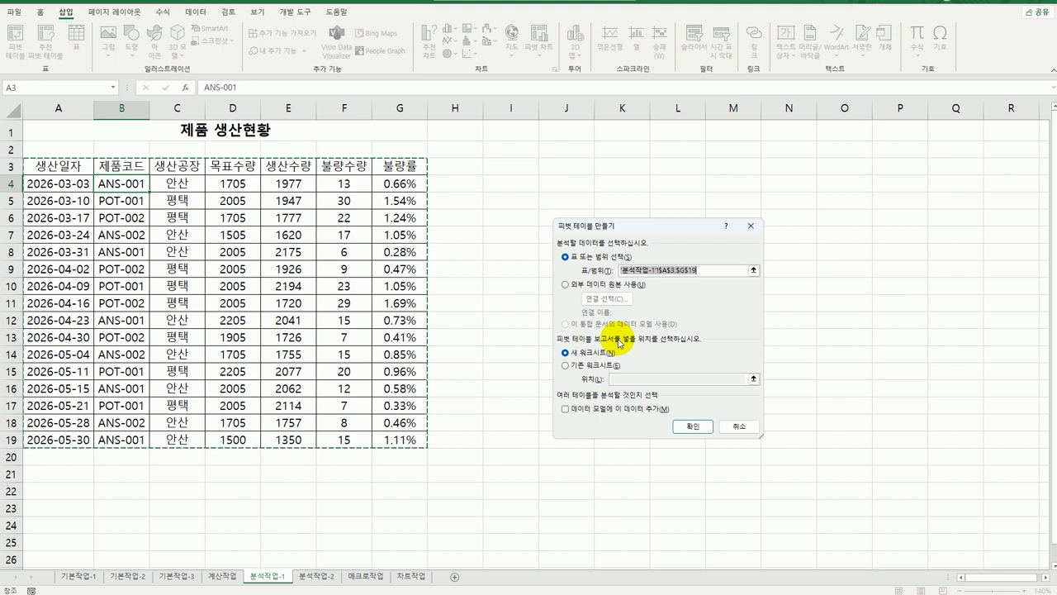
pyautogui.click(582, 368)
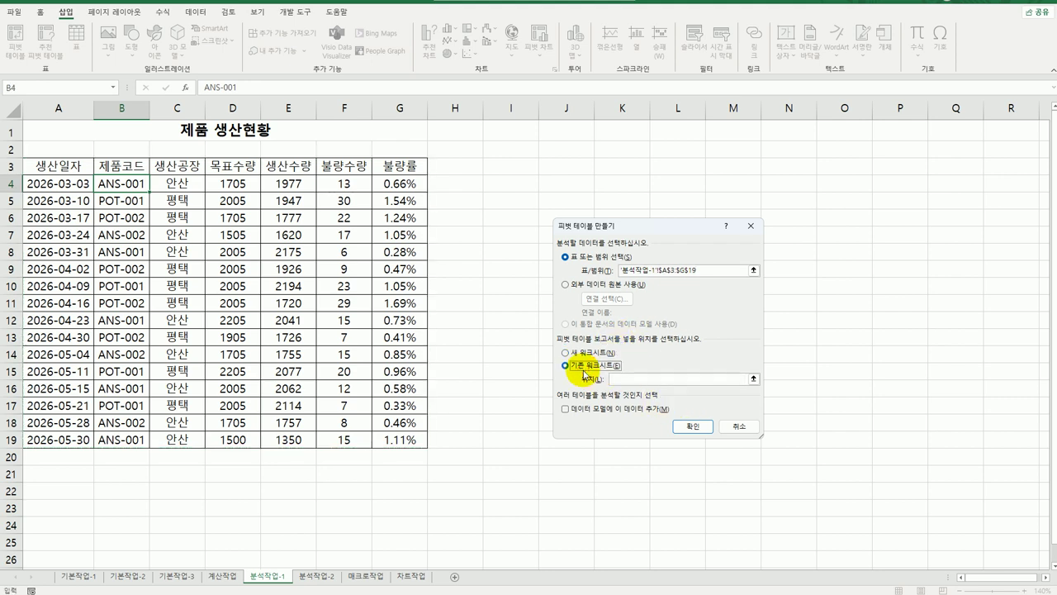
pyautogui.click(78, 528)
pyautogui.scroll(-1, 205, 490)
pyautogui.scroll(-2, 205, 490)
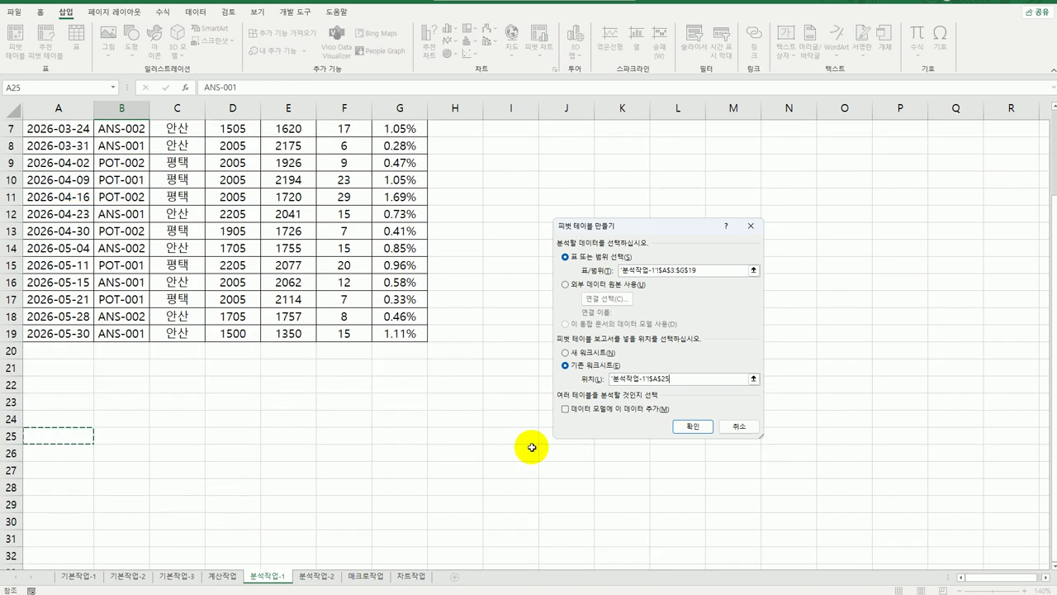
pyautogui.click(691, 426)
pyautogui.scroll(-4, 542, 468)
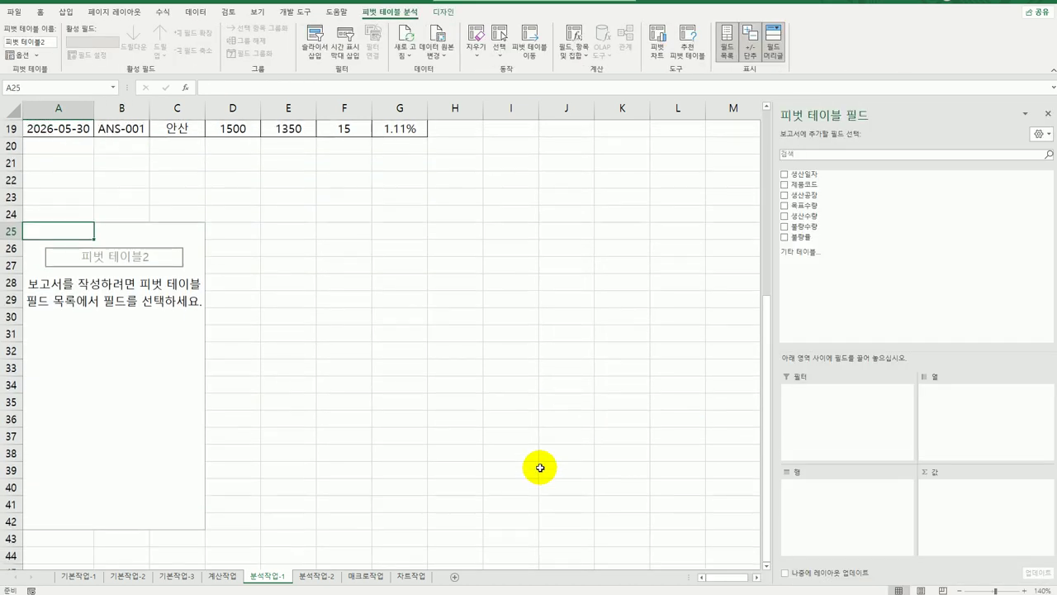
# Lay out the pivot table with 제품코드 as filter, 생산일자 as rows, 생산공장 as columns, and 생산수량 and 불량수량 as values
pyautogui.moveTo(828, 185); pyautogui.dragTo(834, 409)
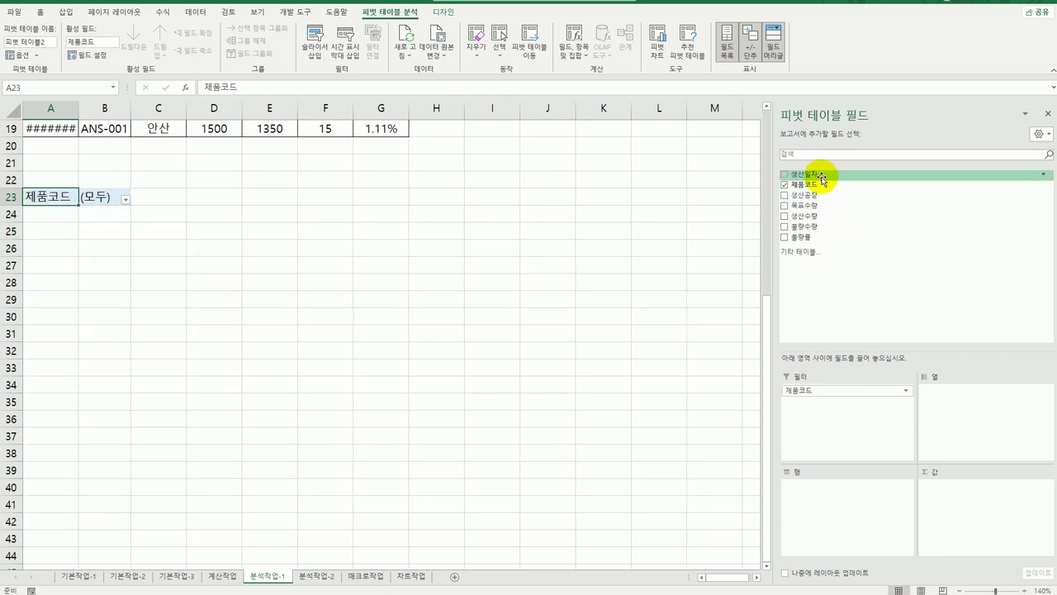
pyautogui.moveTo(821, 176); pyautogui.dragTo(853, 514)
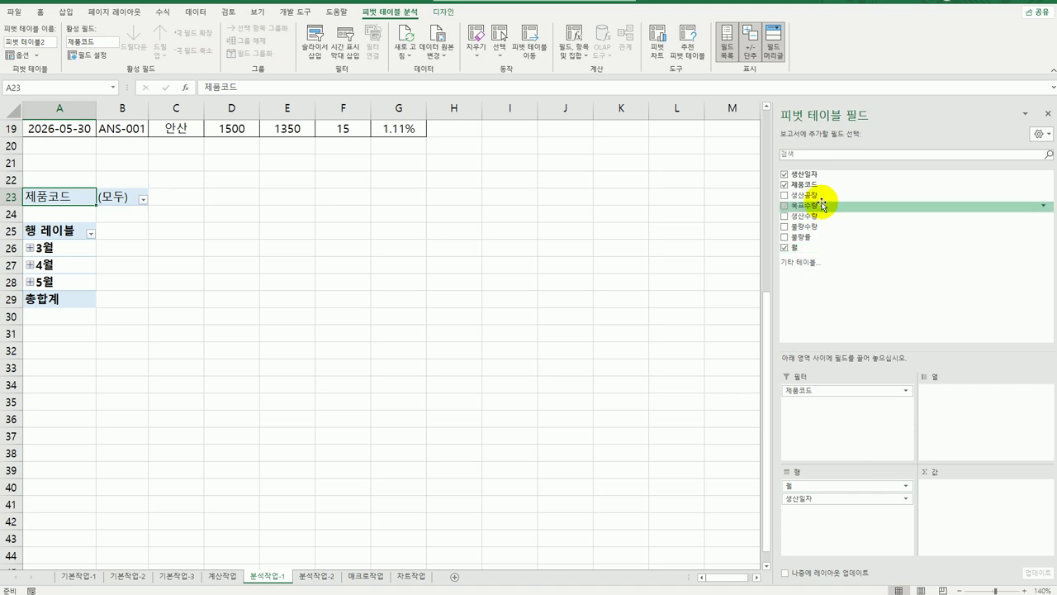
pyautogui.moveTo(814, 206); pyautogui.dragTo(973, 409)
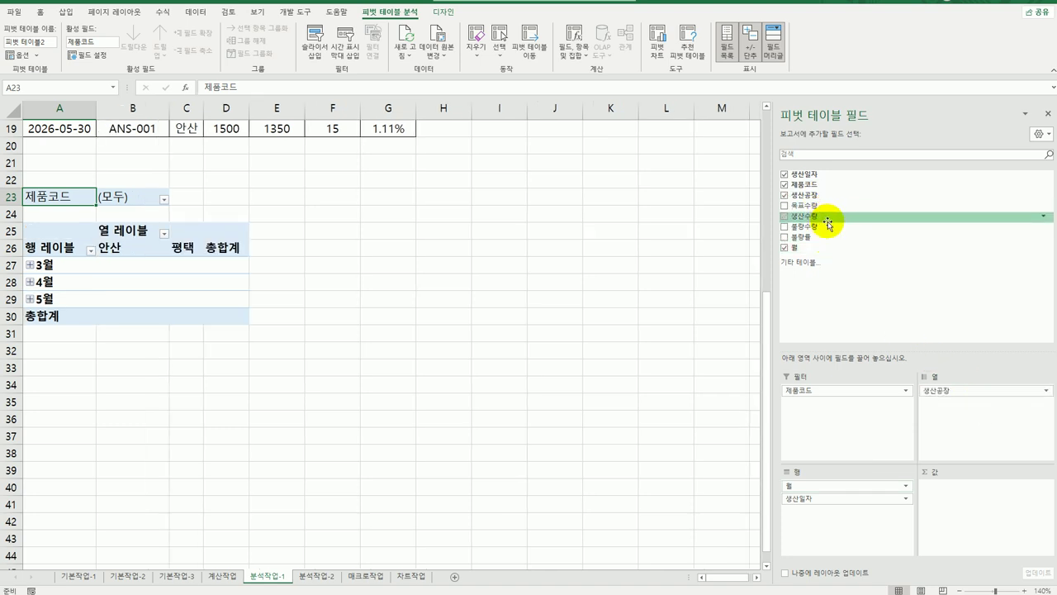
pyautogui.moveTo(826, 216); pyautogui.dragTo(964, 499)
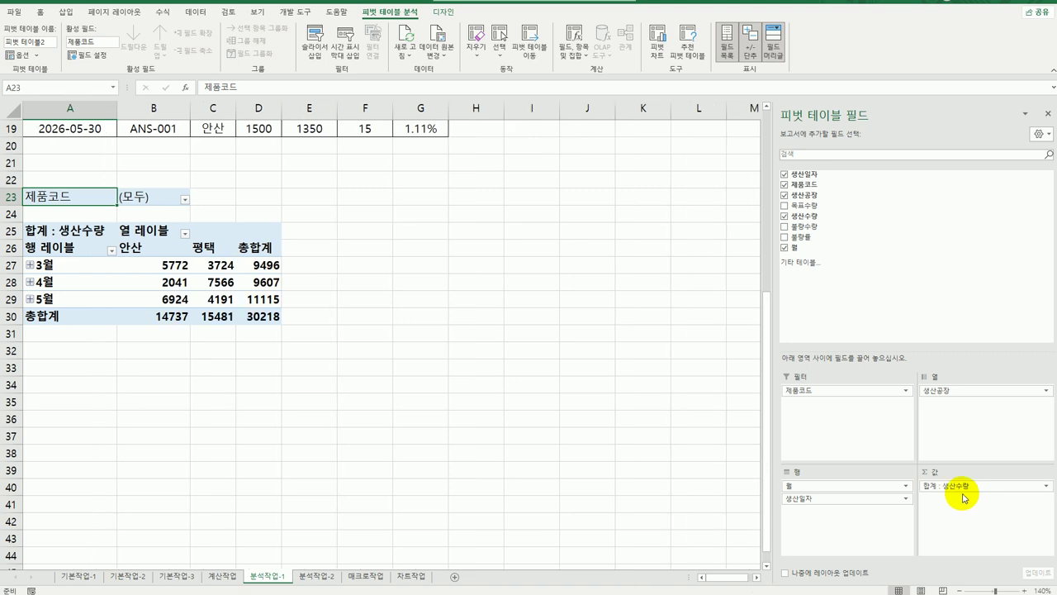
pyautogui.moveTo(831, 226); pyautogui.dragTo(974, 522)
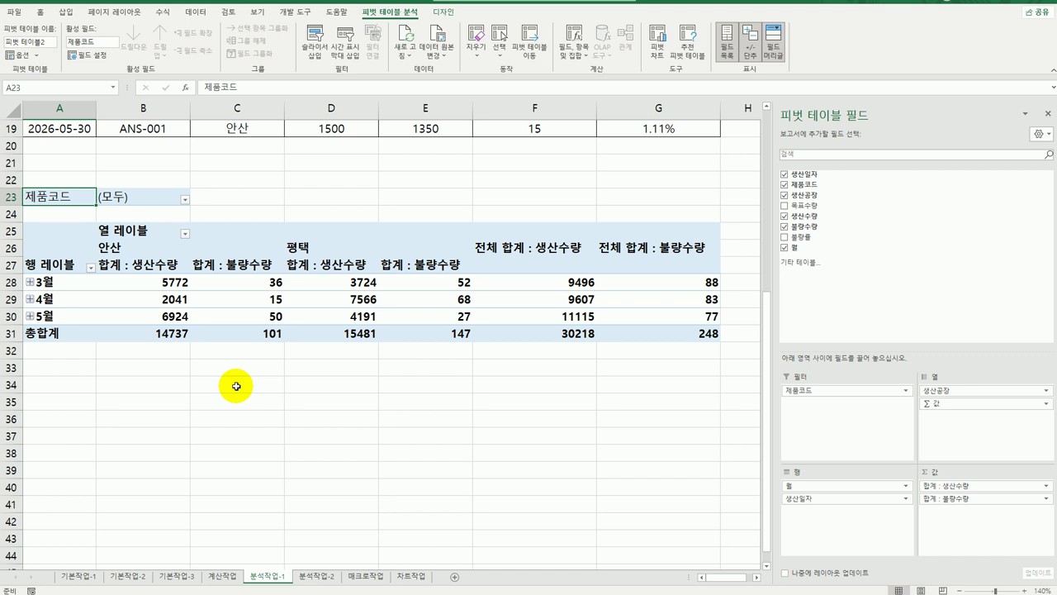
# Format the pivot's 생산수량 value field as 숫자 with 0 decimal places and the 1000 separator
pyautogui.click(139, 265)
pyautogui.click(250, 270)
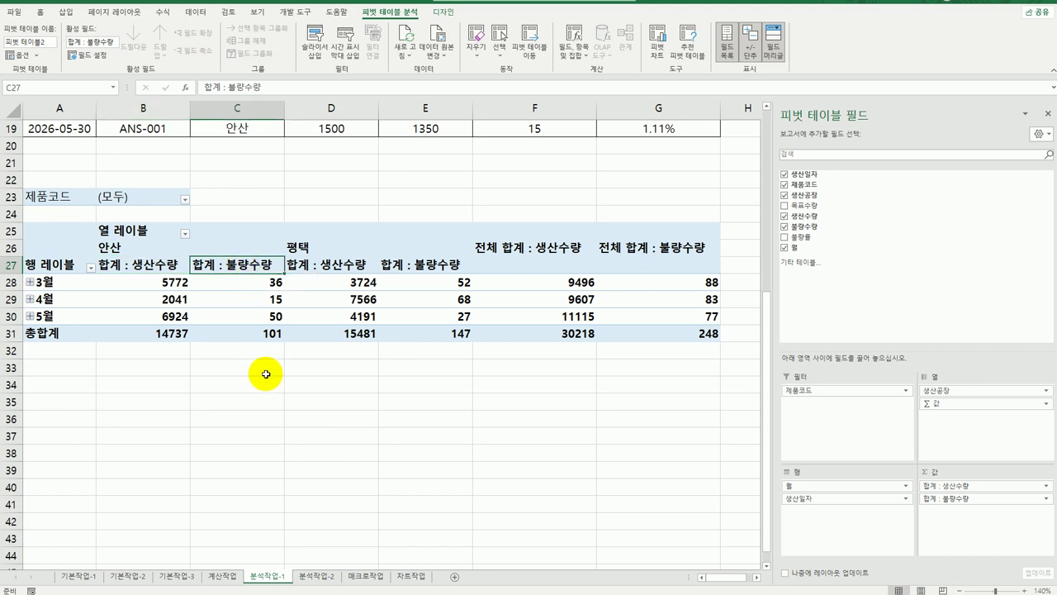
pyautogui.click(137, 264)
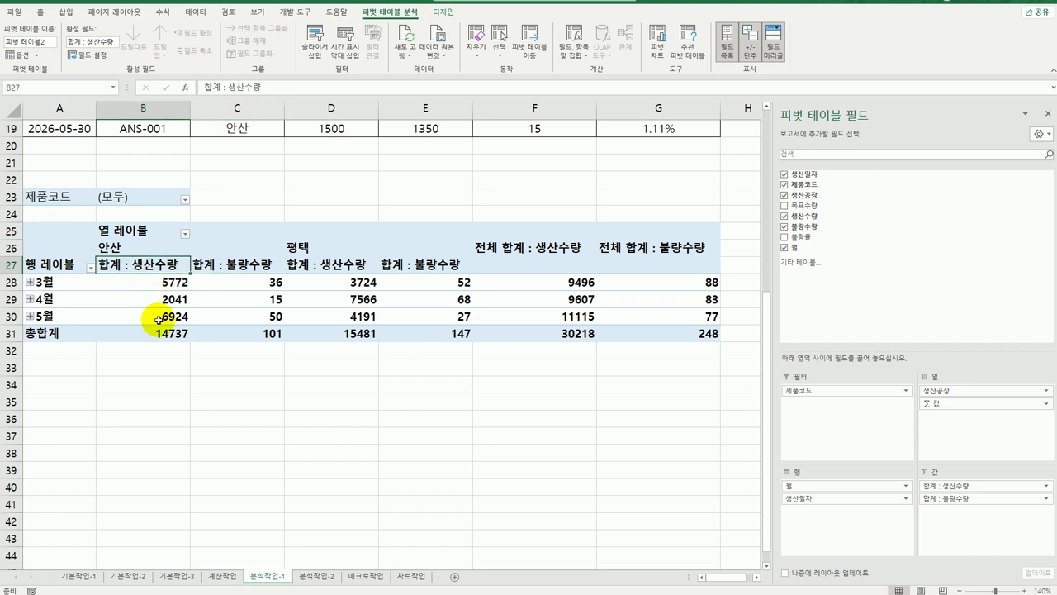
pyautogui.doubleClick(137, 267)
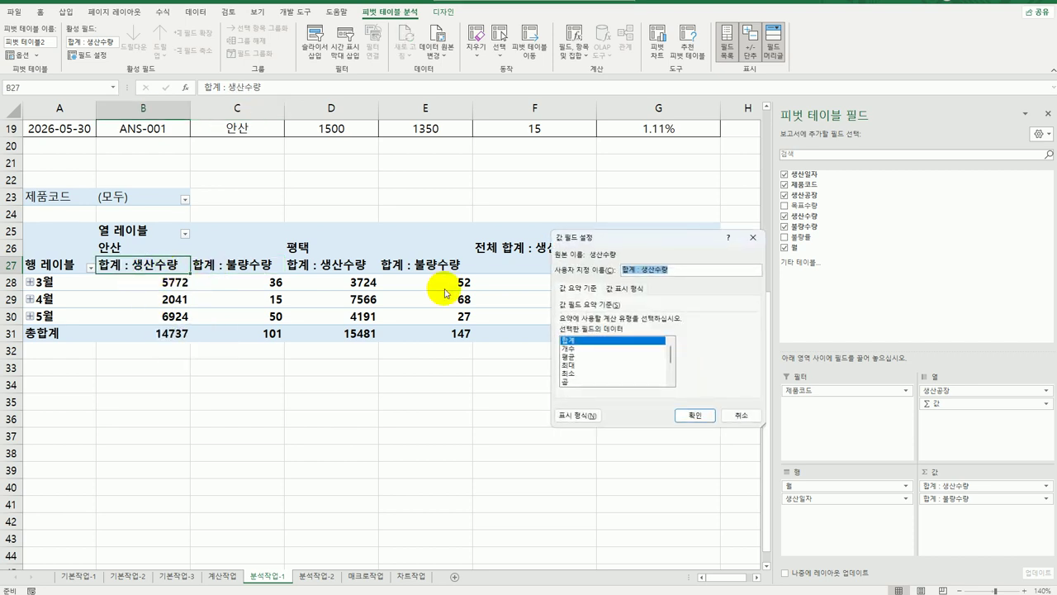
pyautogui.click(577, 415)
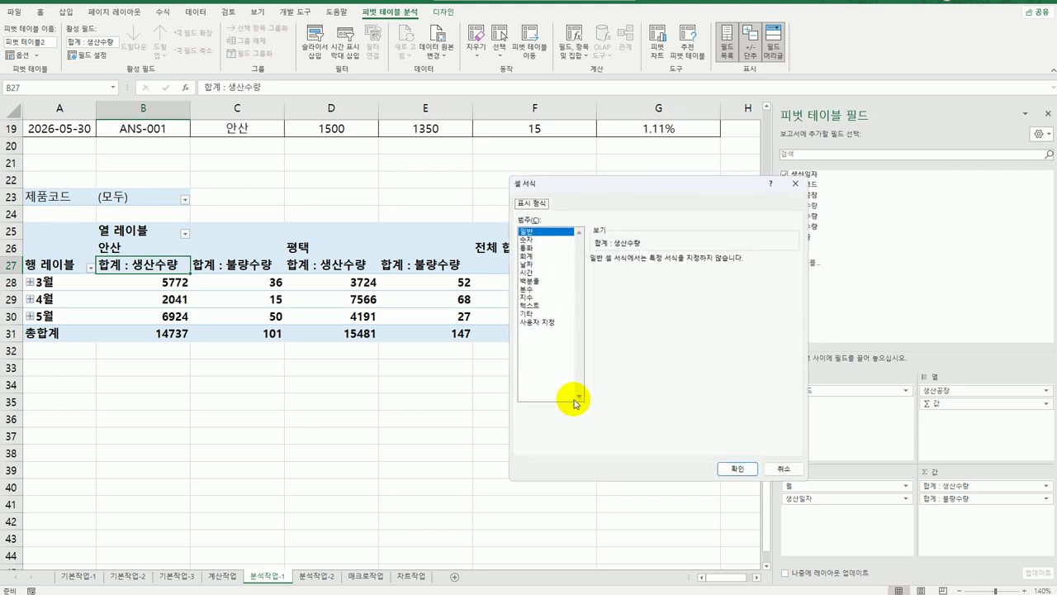
pyautogui.click(538, 239)
pyautogui.click(628, 276)
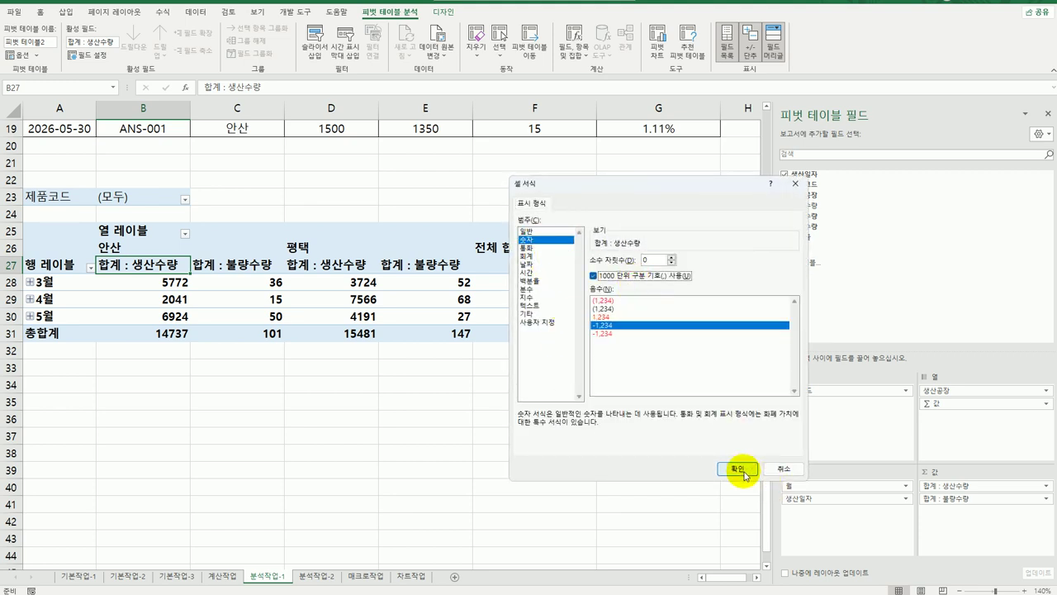
pyautogui.click(737, 469)
pyautogui.click(692, 415)
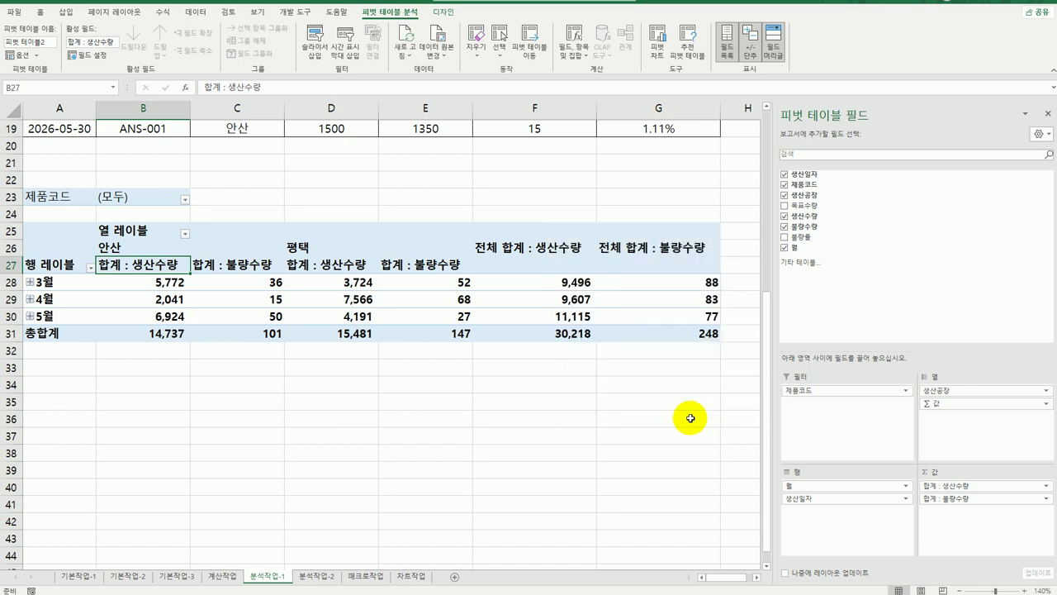
# Summarize the pivot's 불량수량 value field by 평균 and format it as 숫자 with 0 decimals and the 1000 separator
pyautogui.click(232, 270)
pyautogui.doubleClick(232, 270)
pyautogui.click(588, 357)
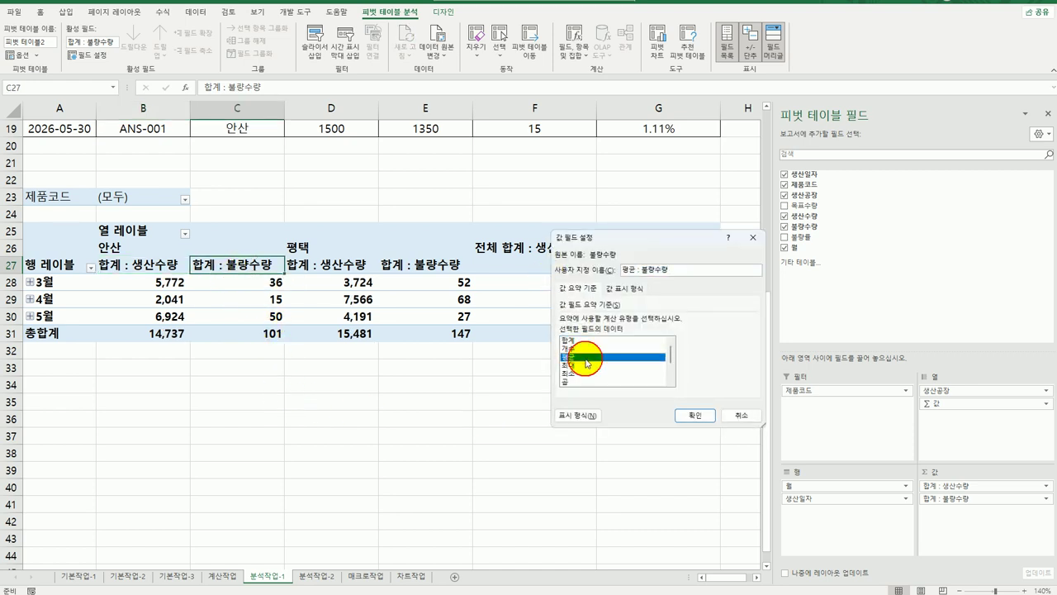
pyautogui.click(578, 415)
pyautogui.click(528, 239)
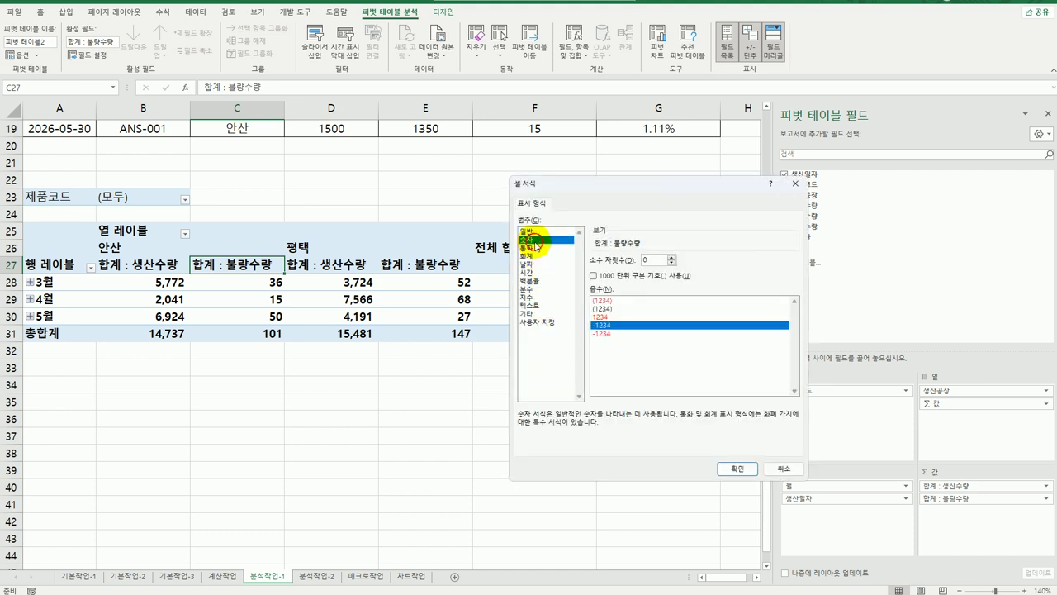
pyautogui.click(627, 281)
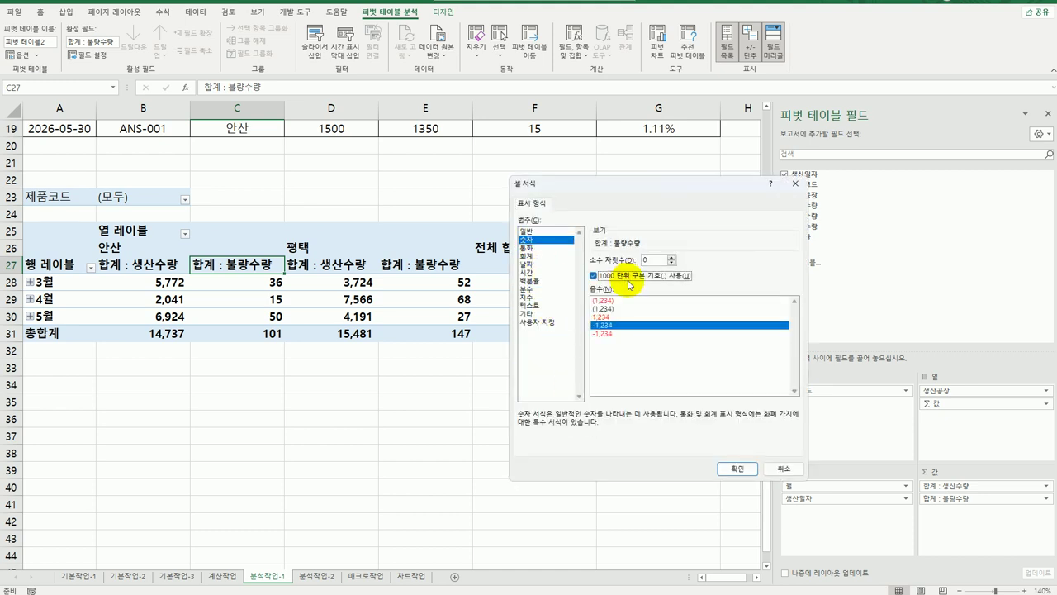
pyautogui.click(737, 469)
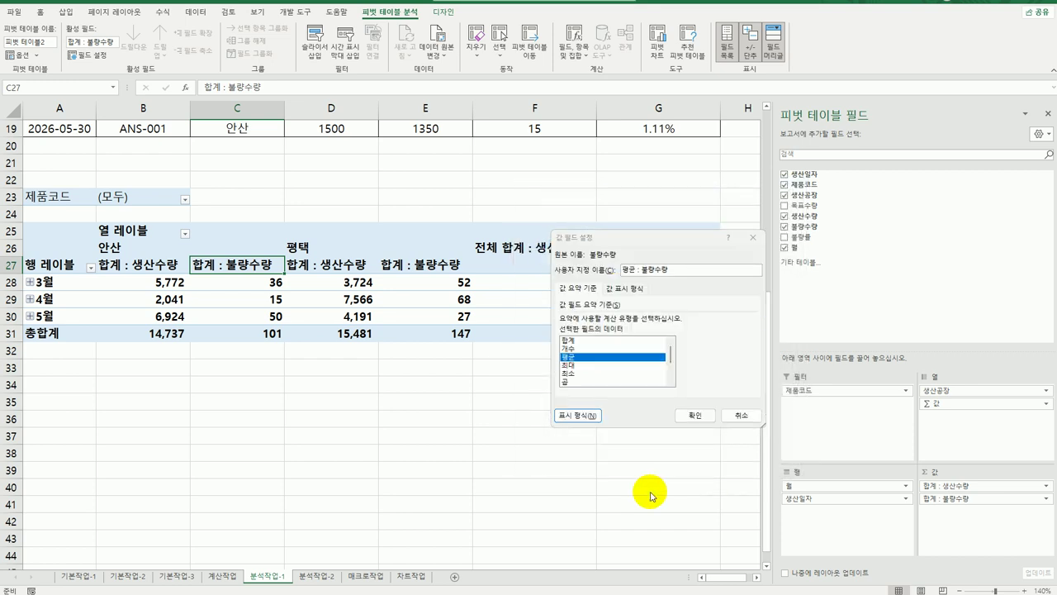
pyautogui.click(695, 414)
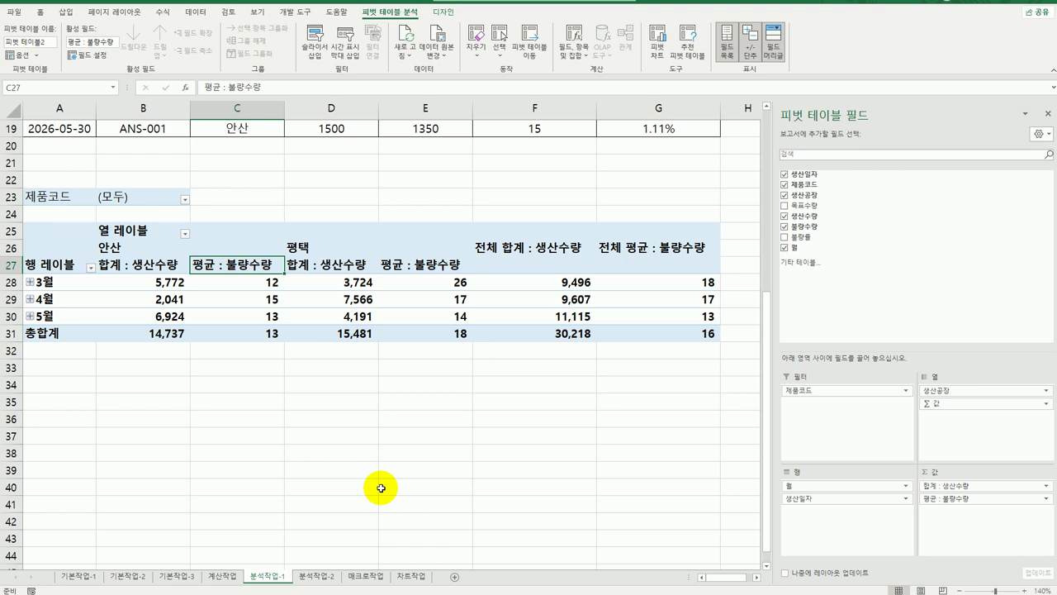
# Set the pivot table's grand totals to columns only (열의 총합계만 설정)
pyautogui.click(443, 11)
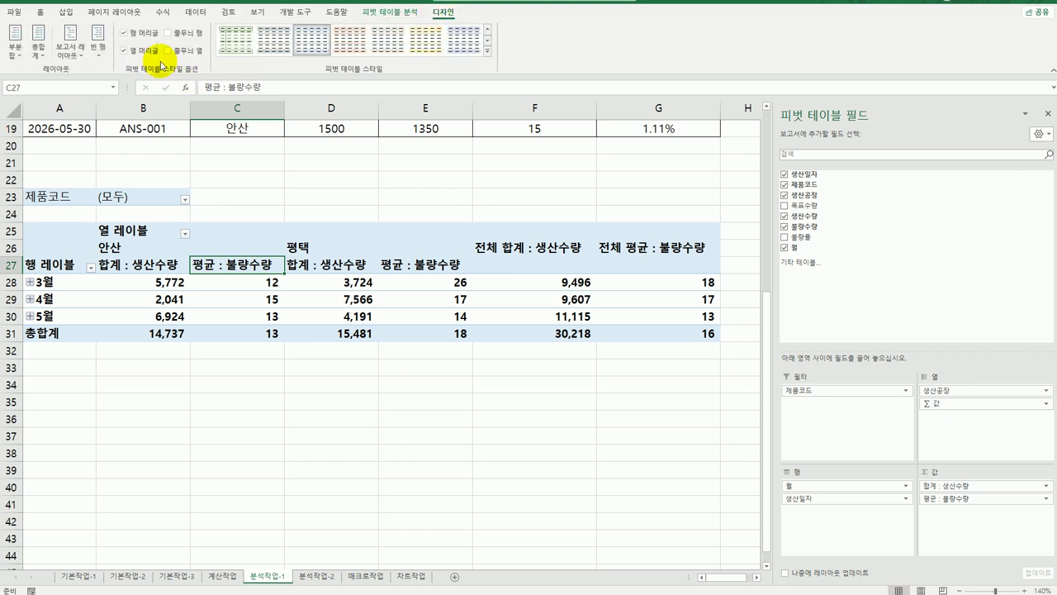
pyautogui.click(38, 42)
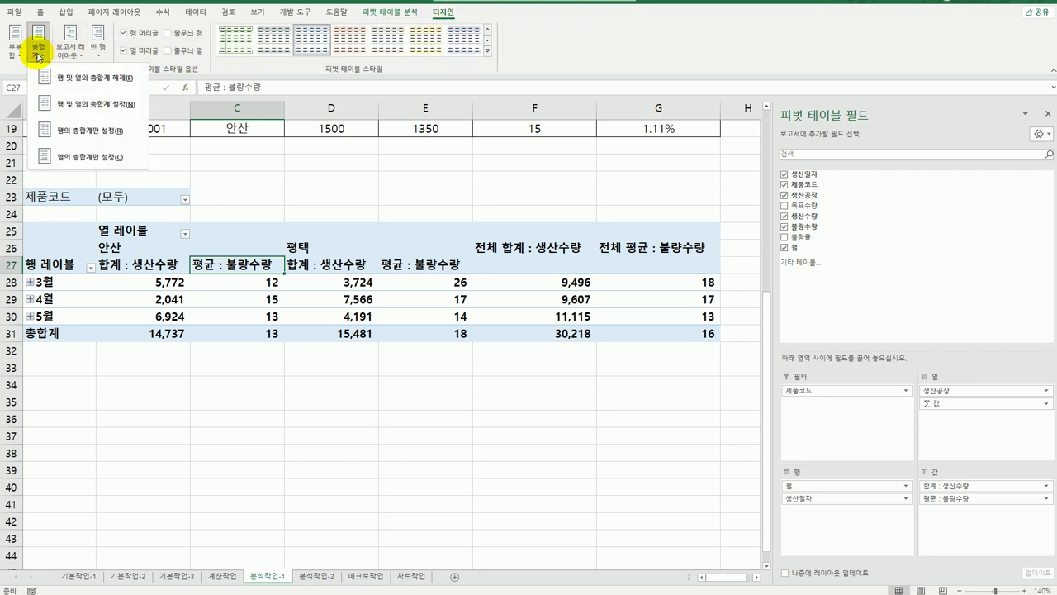
pyautogui.click(59, 157)
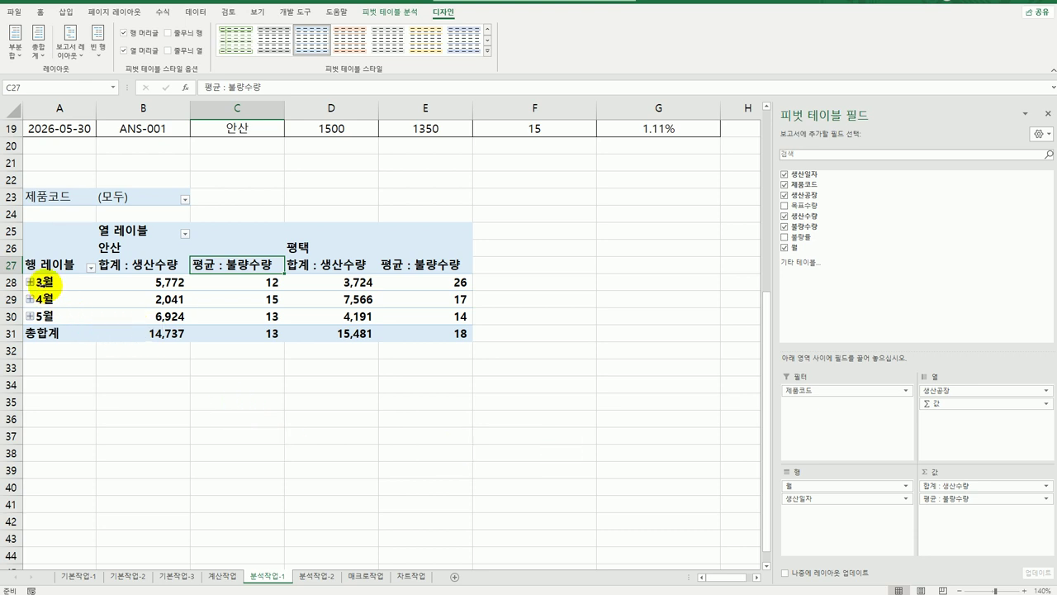
# Group the pivot's 생산일자 row labels by 월 only, removing the 일 unit
pyautogui.click(54, 282)
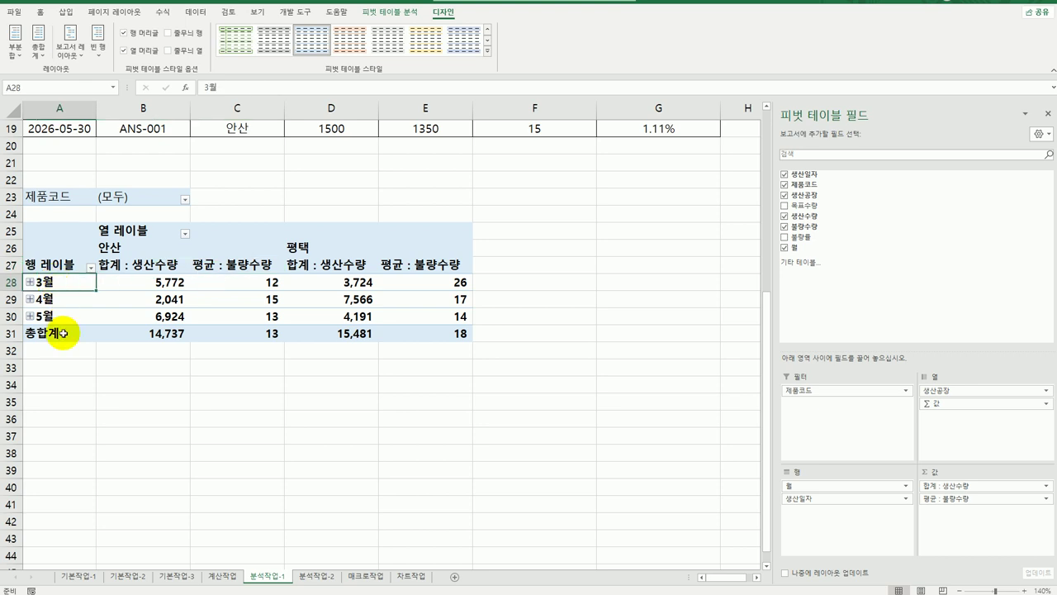
pyautogui.rightClick(71, 282)
pyautogui.click(132, 405)
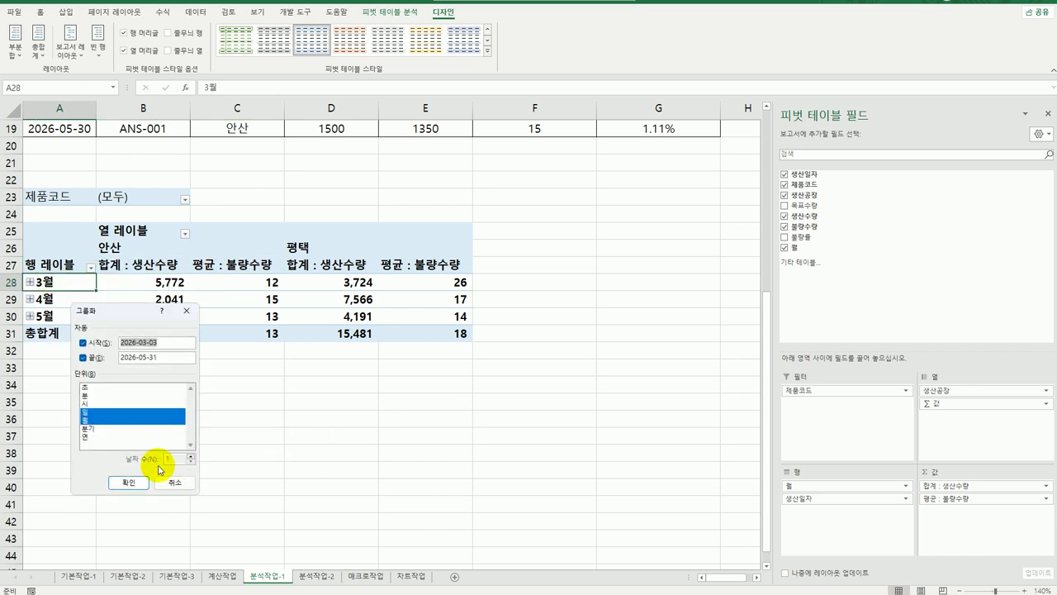
pyautogui.click(99, 415)
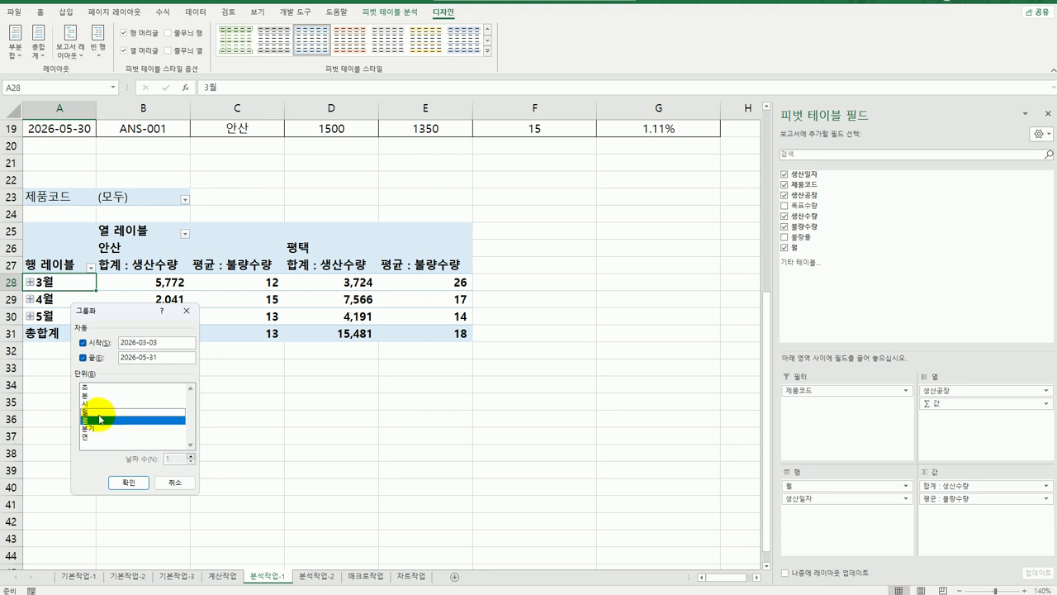
pyautogui.click(128, 482)
pyautogui.click(649, 491)
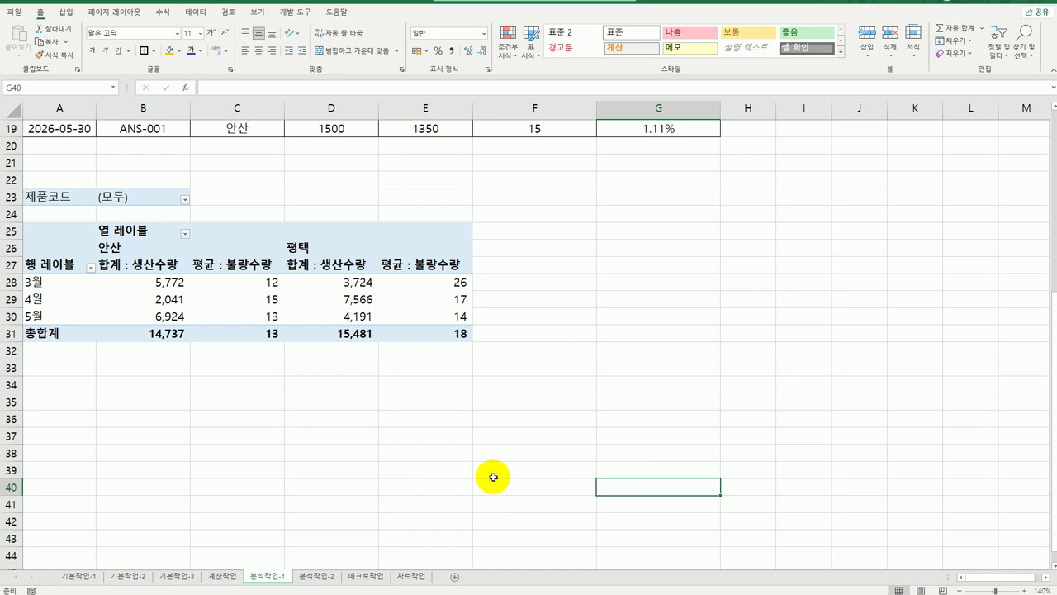
# On the 분석작업-2 sheet, sort the sales table by 지점 in ascending order
pyautogui.click(319, 576)
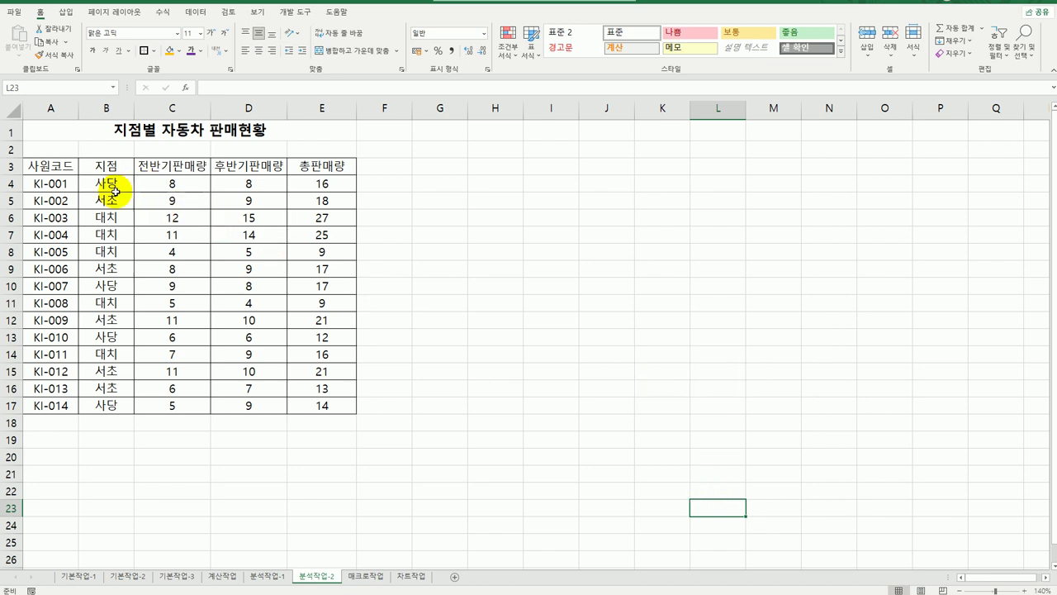
pyautogui.click(100, 162)
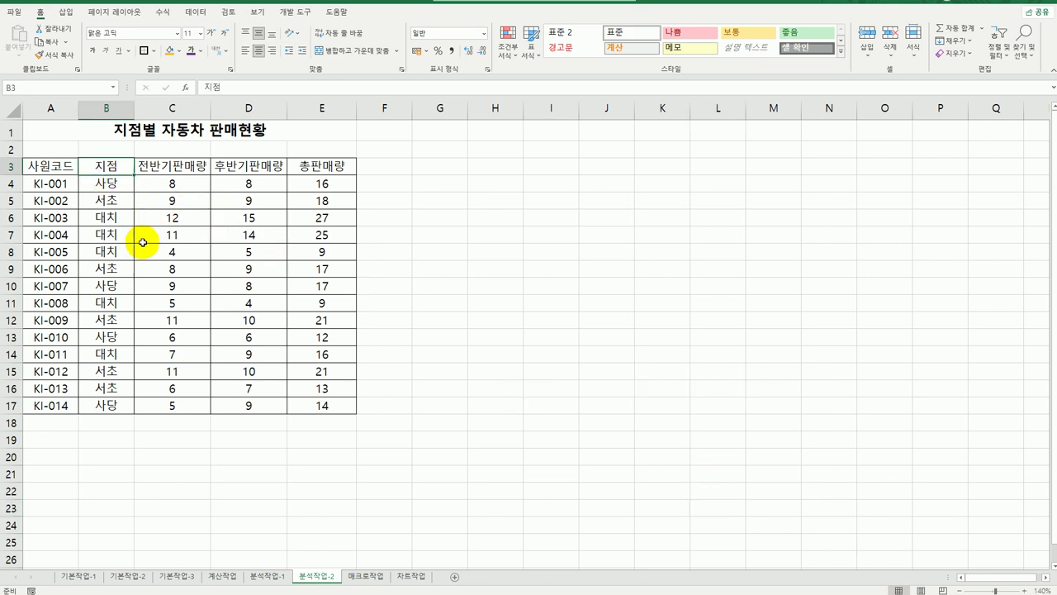
pyautogui.click(196, 11)
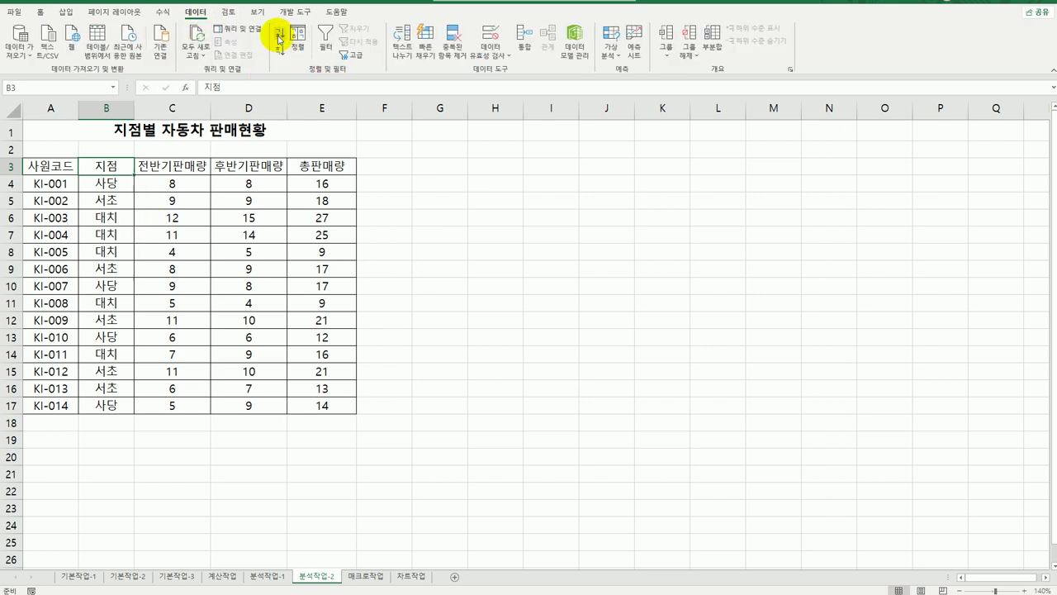
pyautogui.click(279, 38)
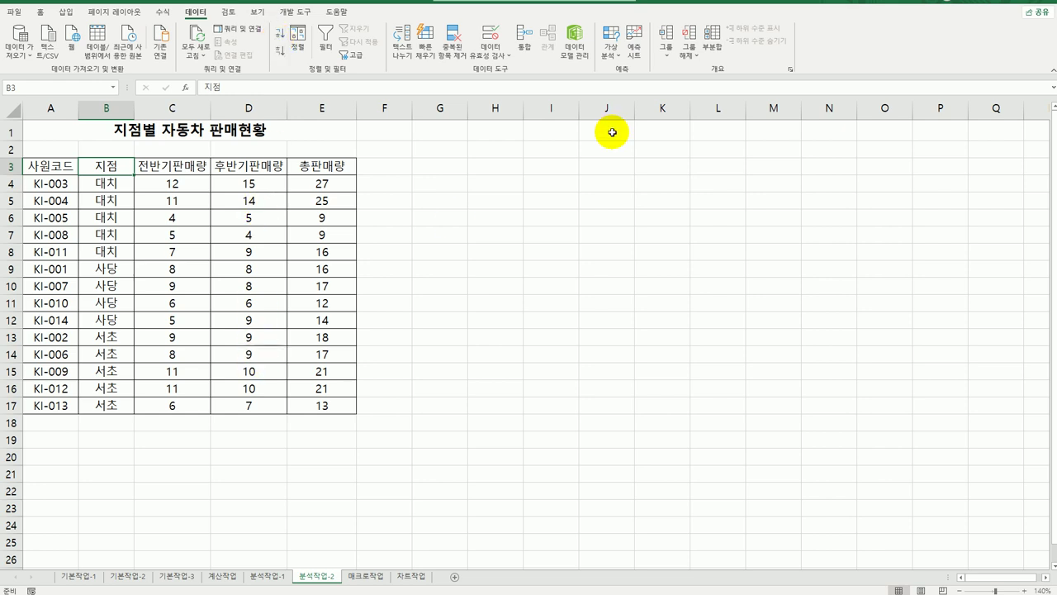
# Add a subtotal grouped by 지점 that uses the 최대 function on 총판매량
pyautogui.click(711, 47)
pyautogui.moveTo(650, 233); pyautogui.dragTo(469, 175)
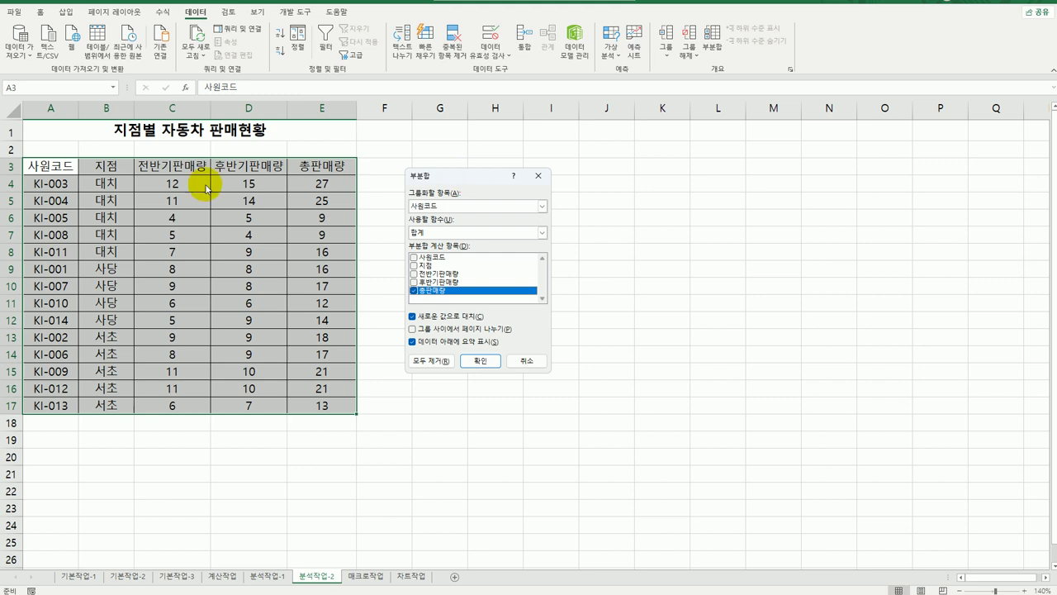
pyautogui.click(478, 206)
pyautogui.click(465, 224)
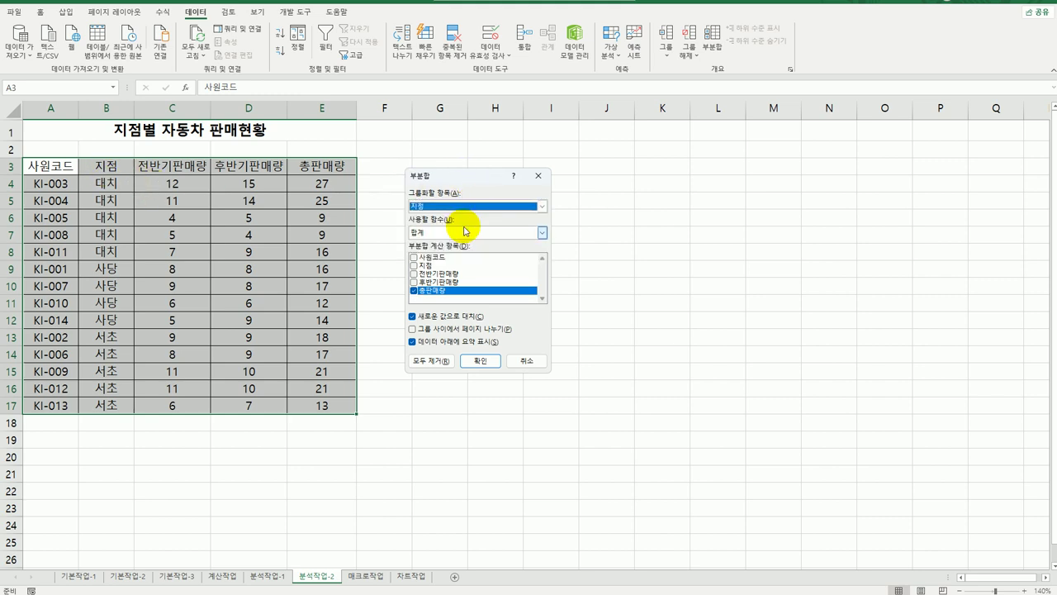
pyautogui.click(467, 235)
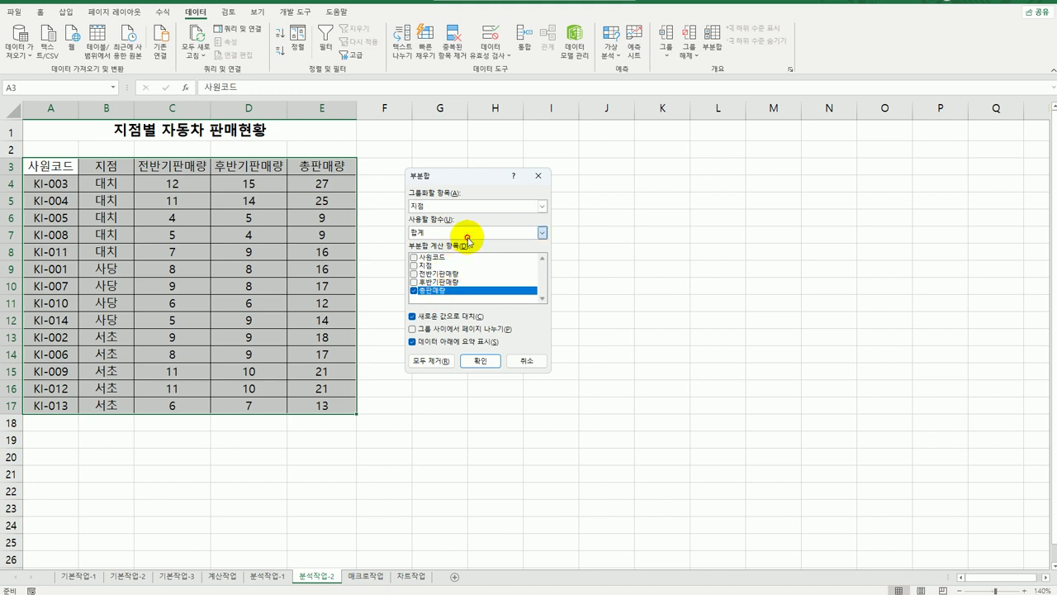
pyautogui.click(469, 266)
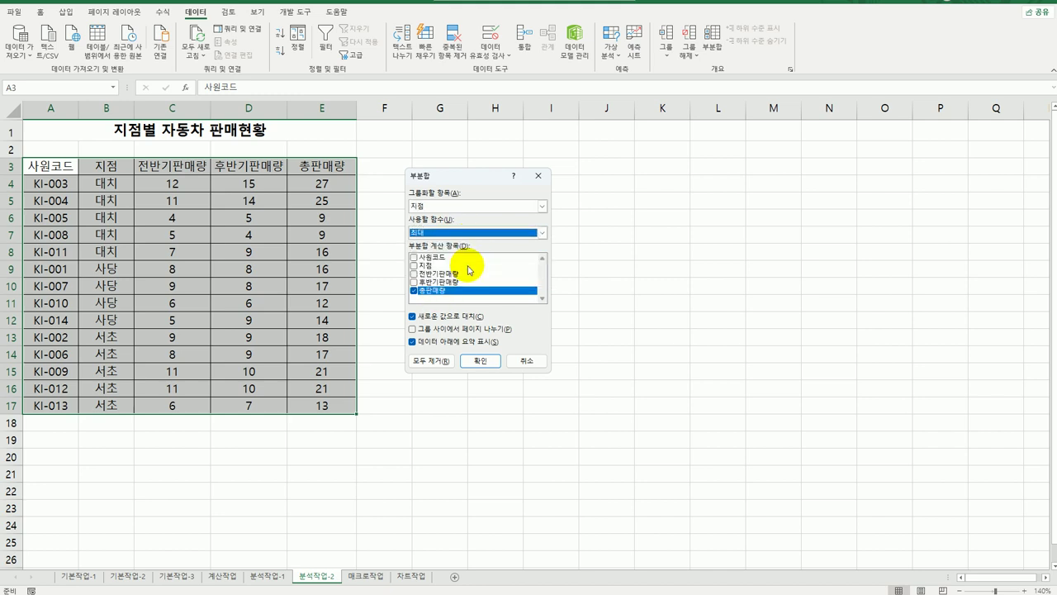
pyautogui.click(480, 361)
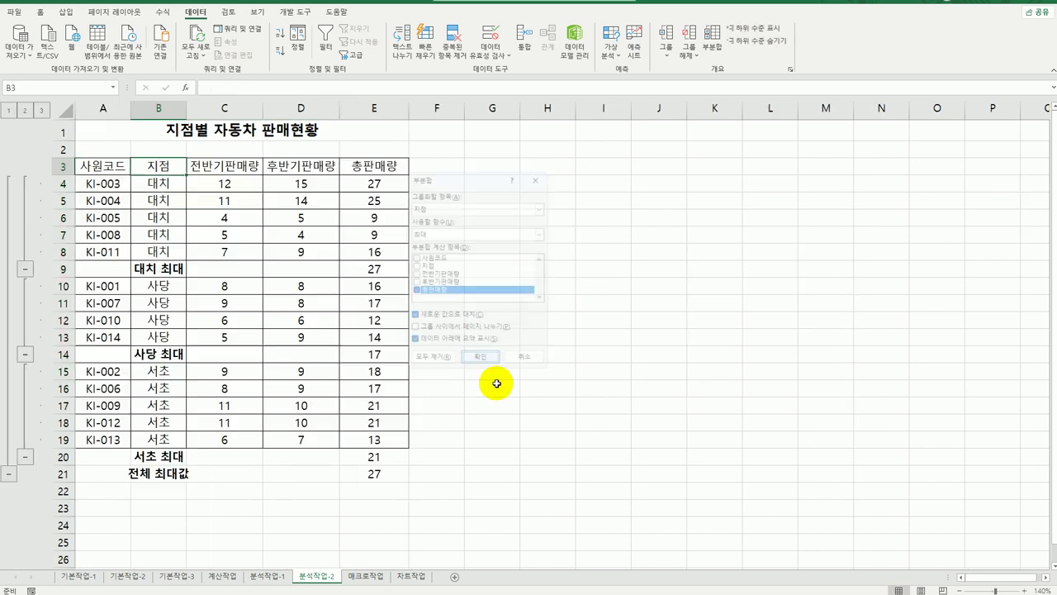
# Add a second subtotal by 지점 with 평균 of 전반기판매량 and 후반기판매량, turning off 새로운 값으로 대치
pyautogui.click(712, 43)
pyautogui.moveTo(455, 174); pyautogui.dragTo(524, 175)
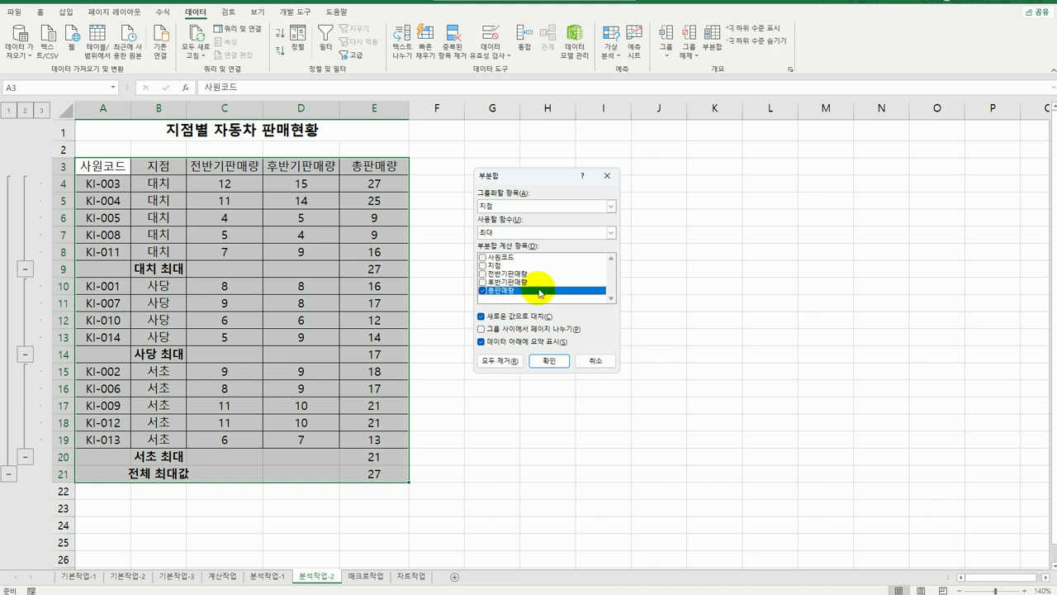
pyautogui.click(482, 292)
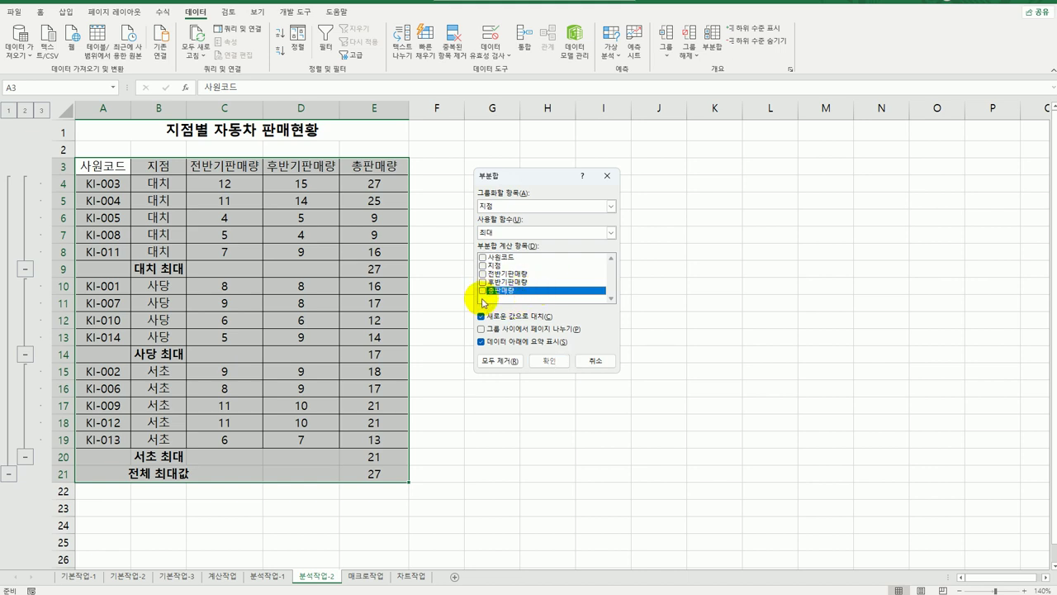
pyautogui.click(482, 273)
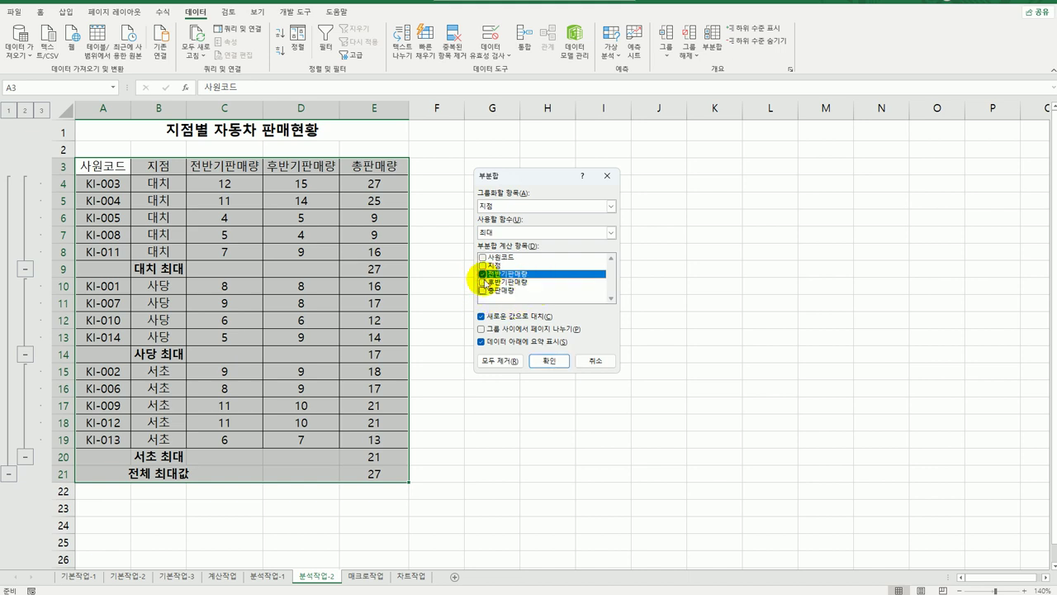
pyautogui.click(483, 283)
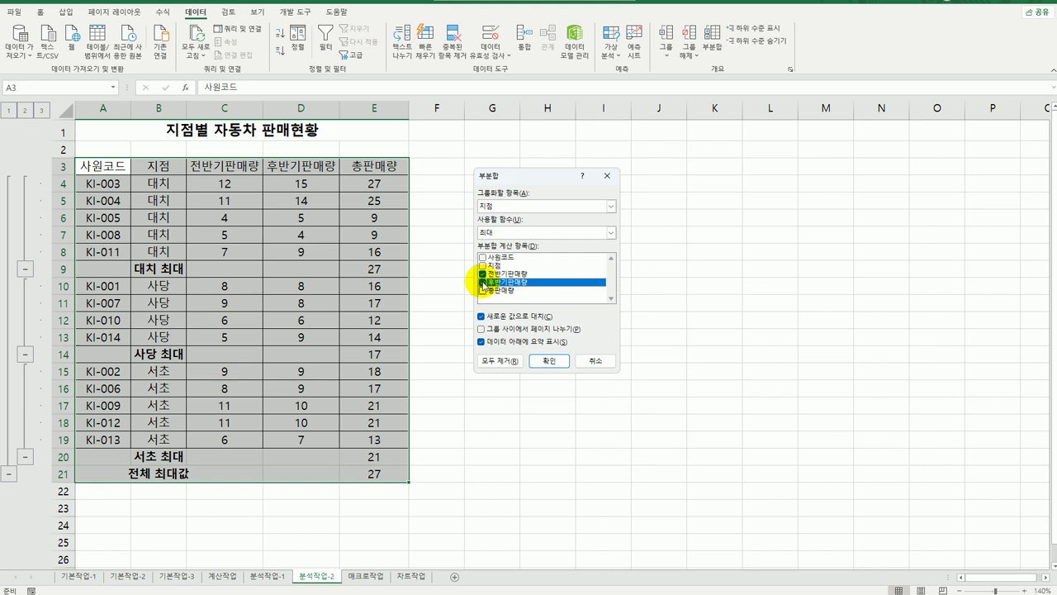
pyautogui.click(506, 233)
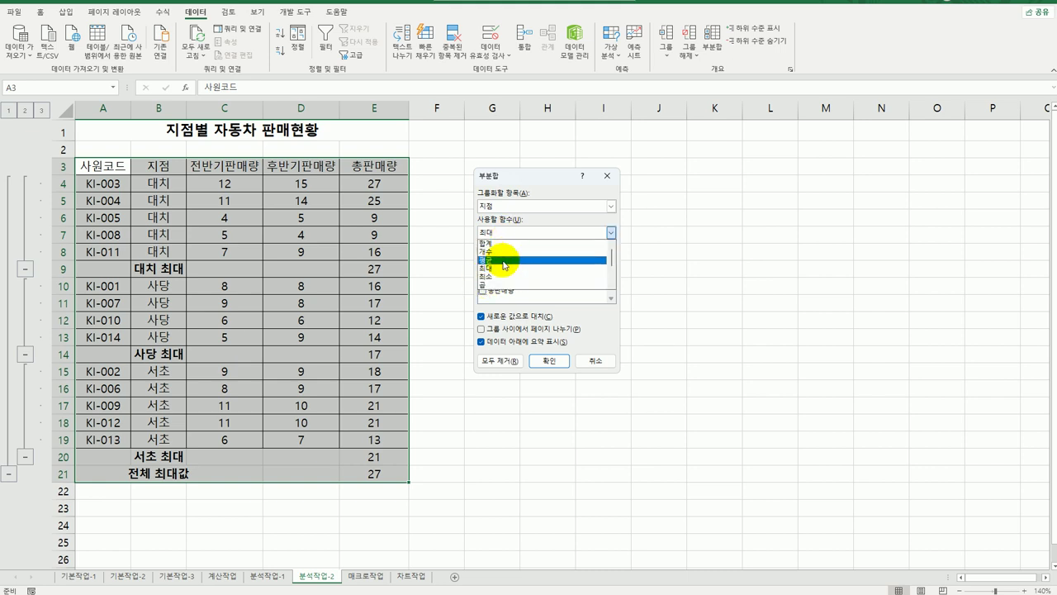
pyautogui.click(505, 261)
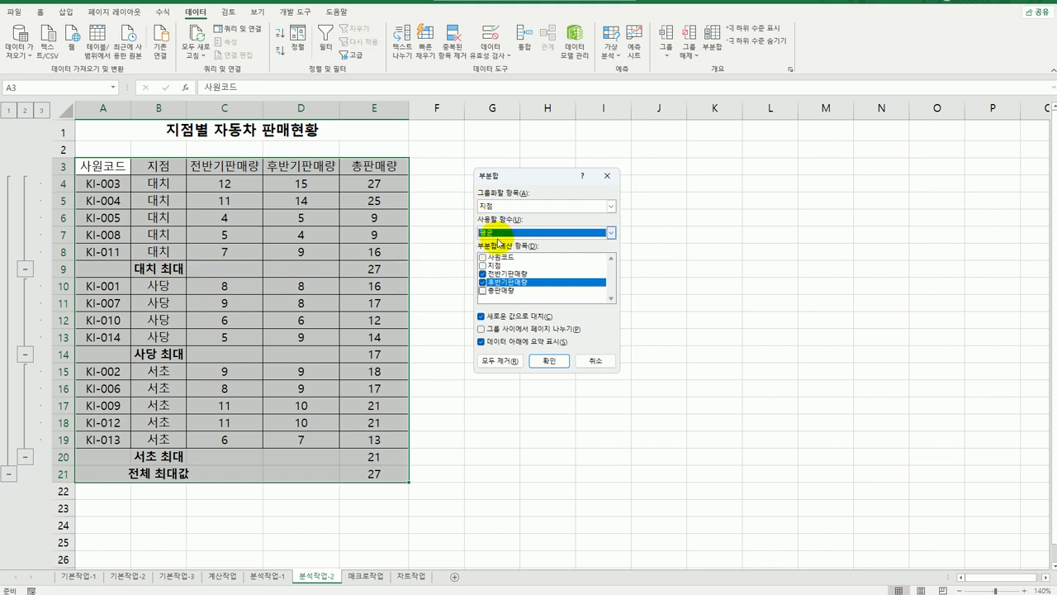
pyautogui.click(502, 317)
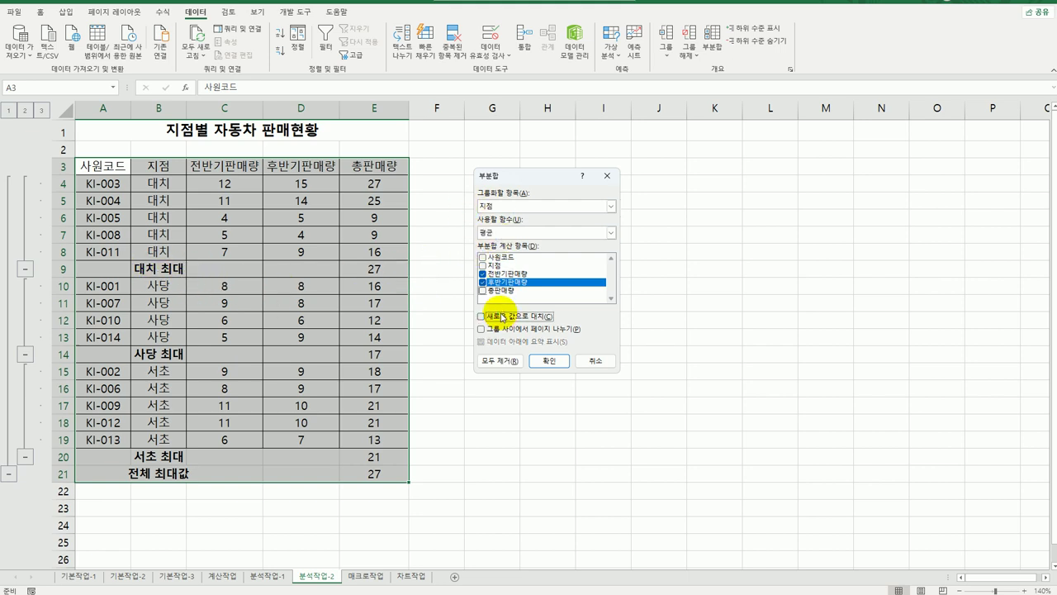
pyautogui.click(549, 360)
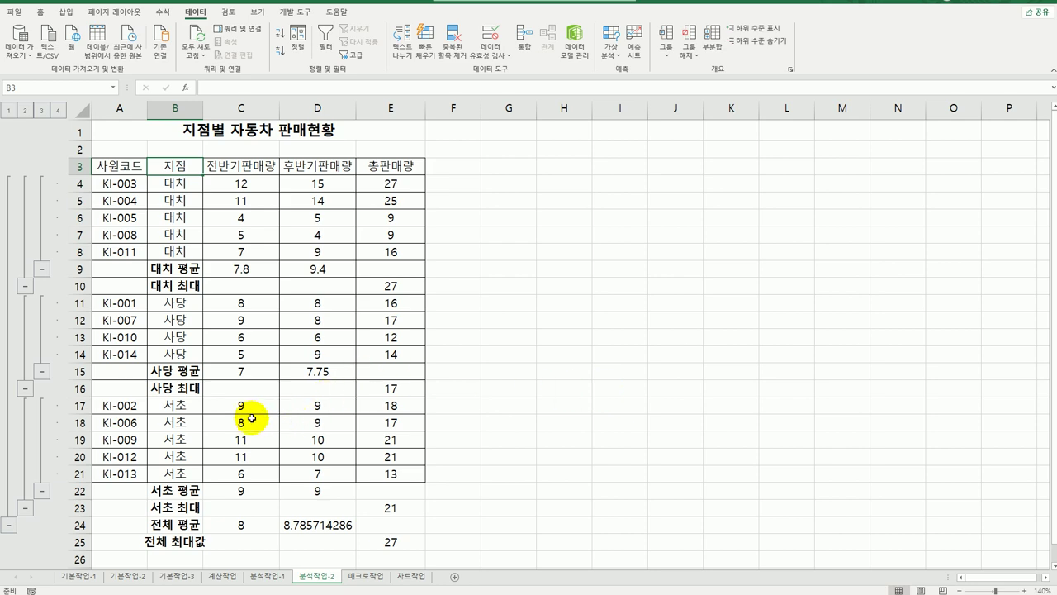
pyautogui.scroll(-1, 245, 360)
pyautogui.scroll(-1, 245, 361)
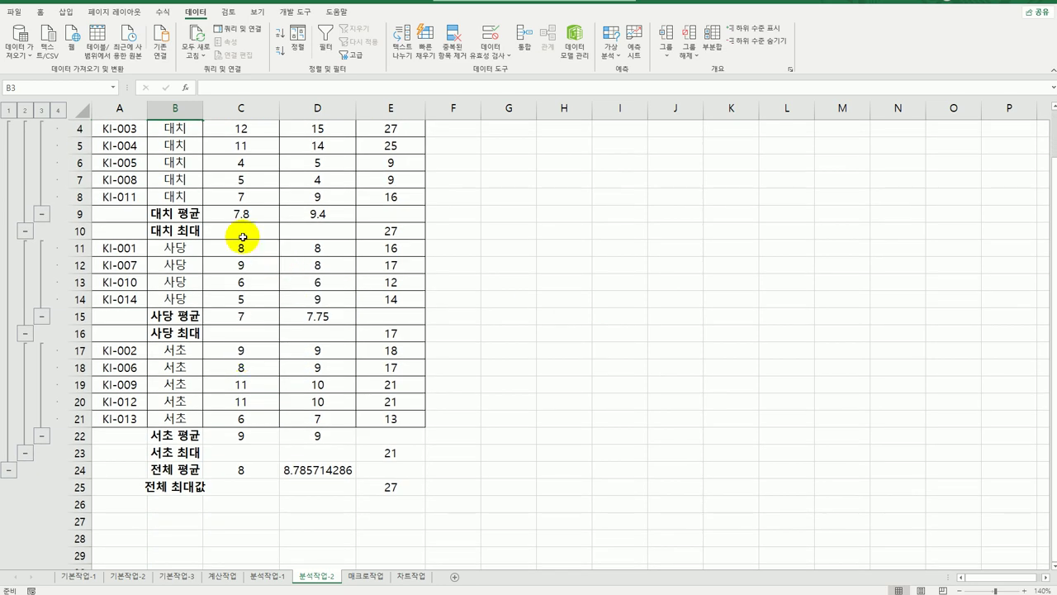
pyautogui.scroll(2, 234, 241)
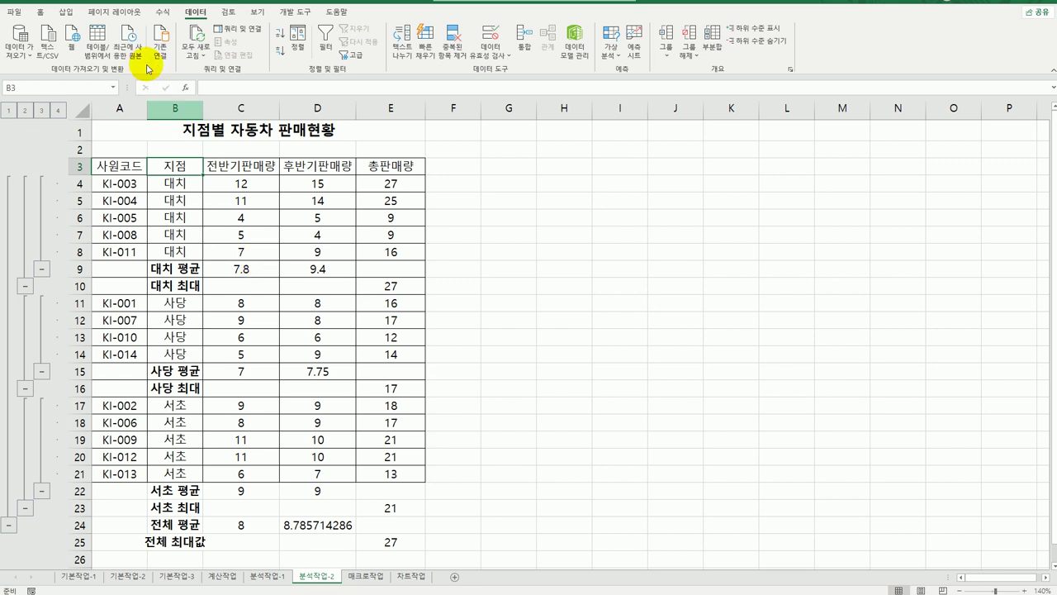
# Format A3:E25 as a table with headers, using the sixth style in the first row of the 밝게 group
pyautogui.click(42, 12)
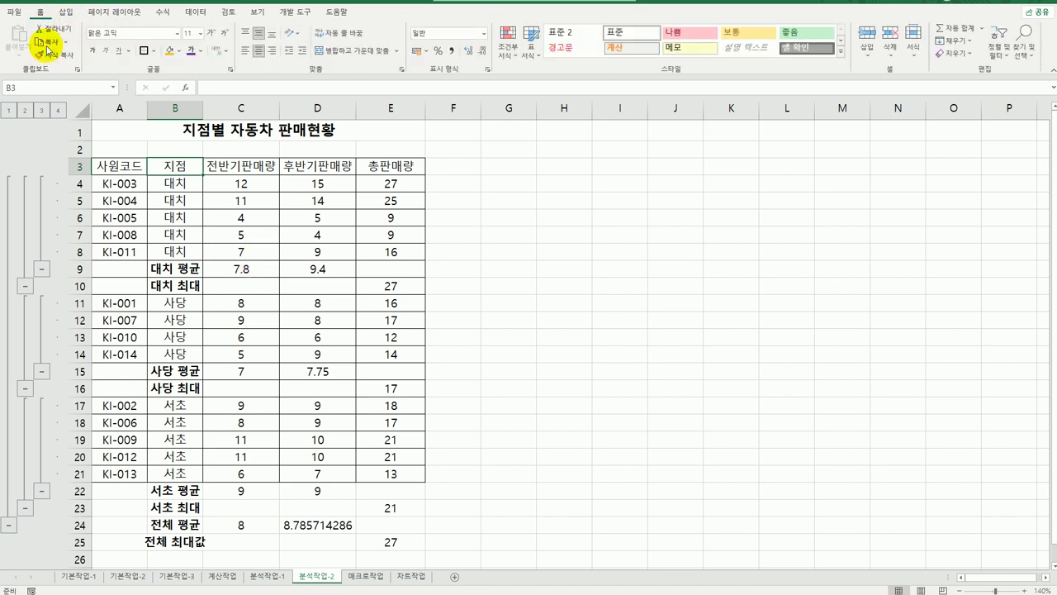
pyautogui.click(528, 58)
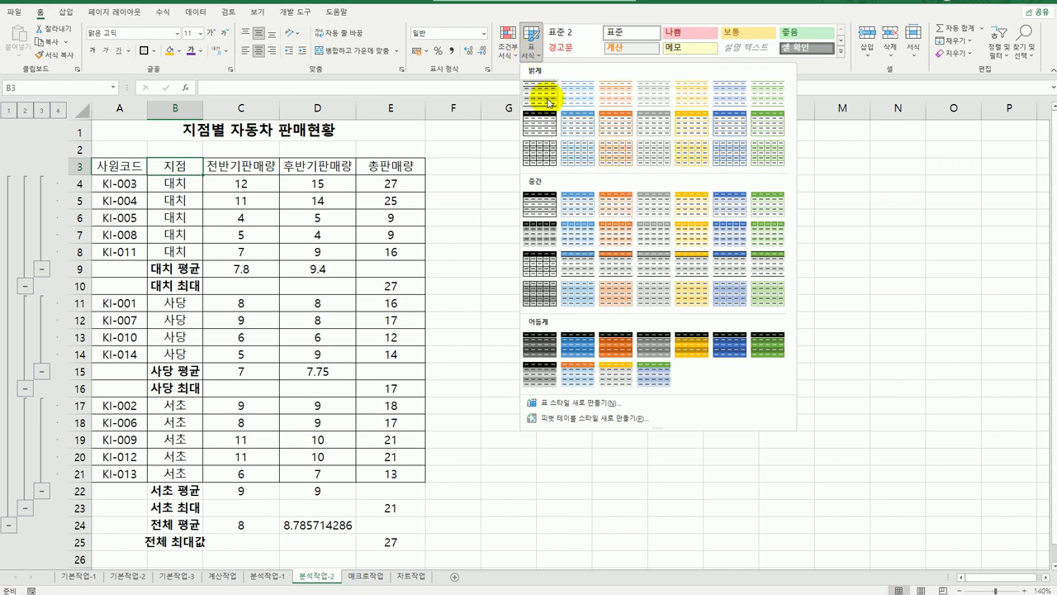
pyautogui.click(732, 106)
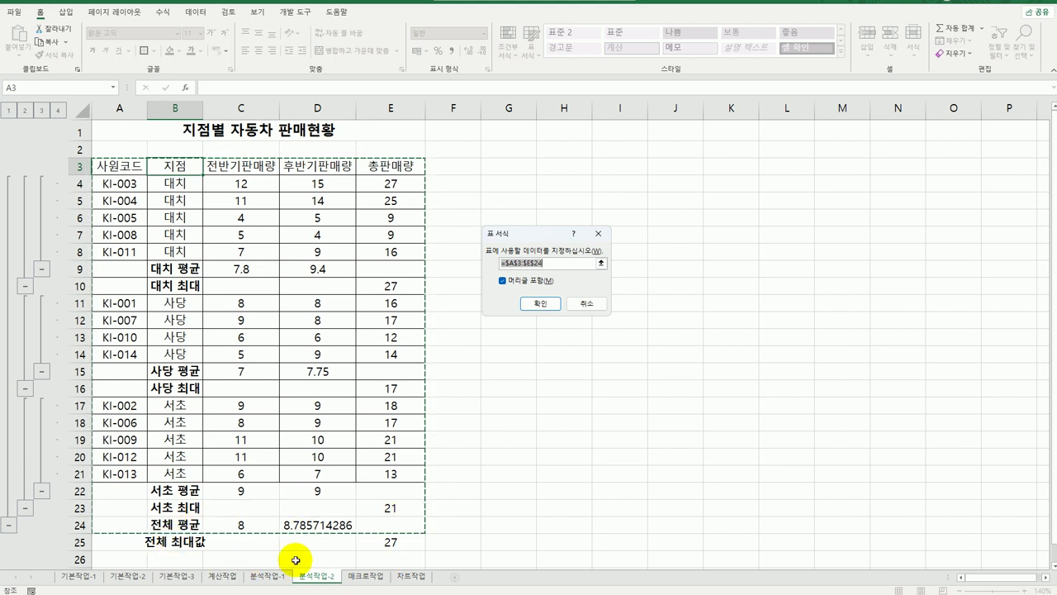
pyautogui.moveTo(117, 165); pyautogui.dragTo(384, 537)
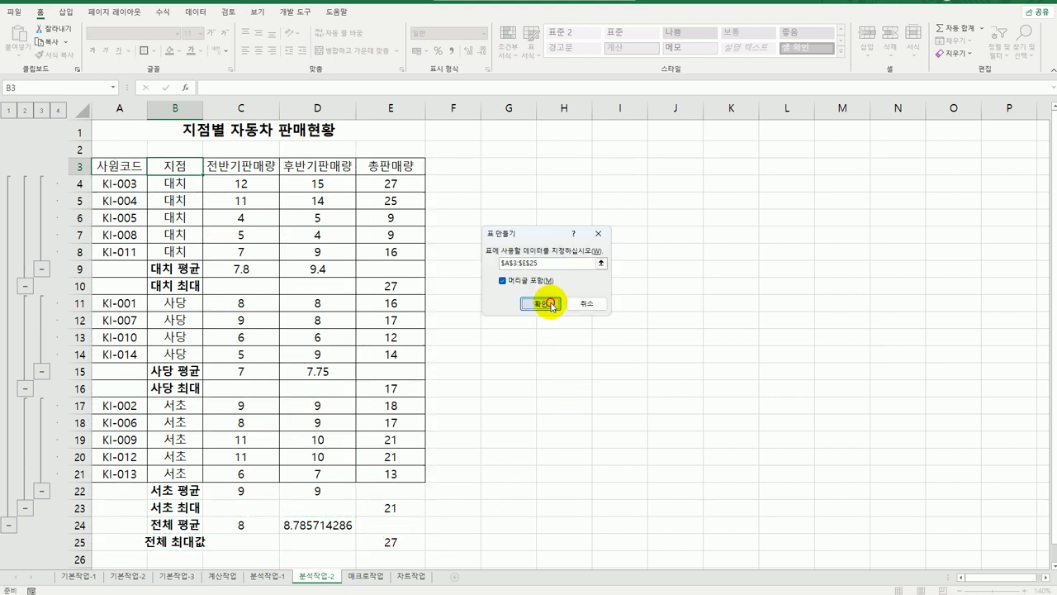
pyautogui.click(550, 304)
pyautogui.click(652, 389)
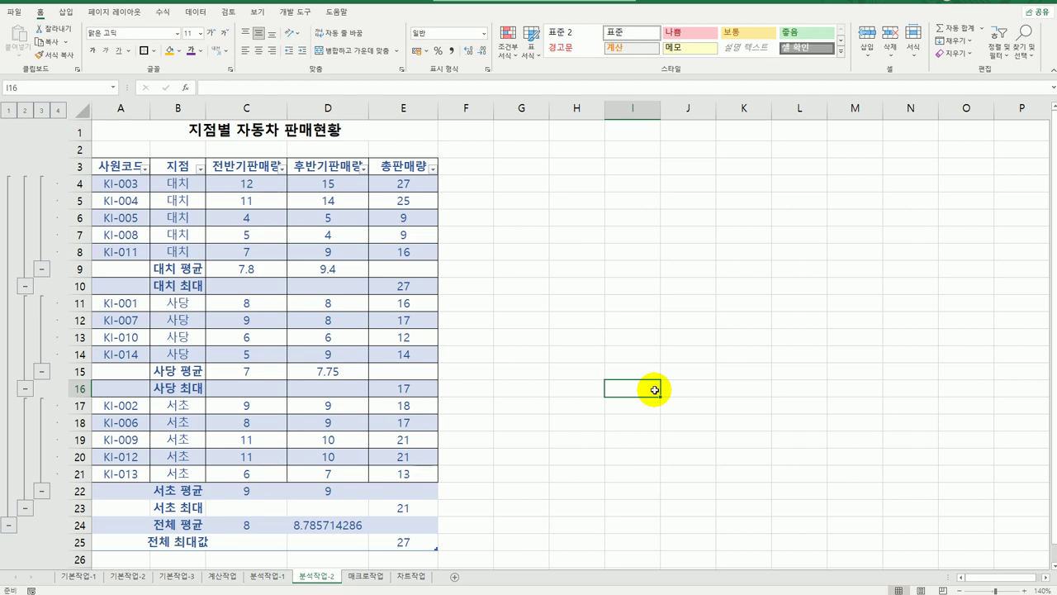
# On the 매크로작업 sheet, draw a form-control button covering cells B15:C16
pyautogui.click(365, 575)
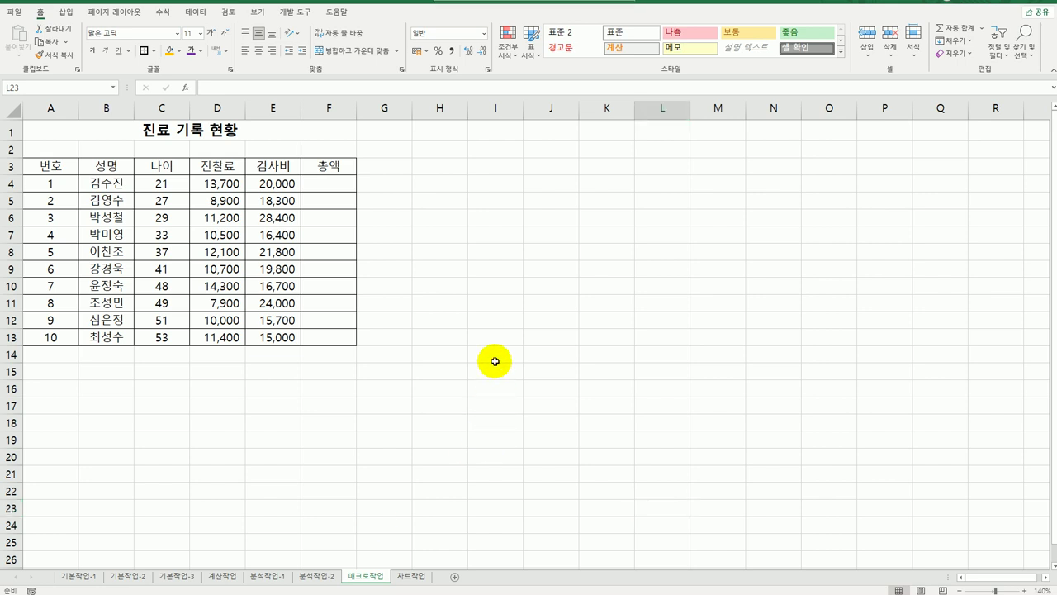
pyautogui.click(295, 13)
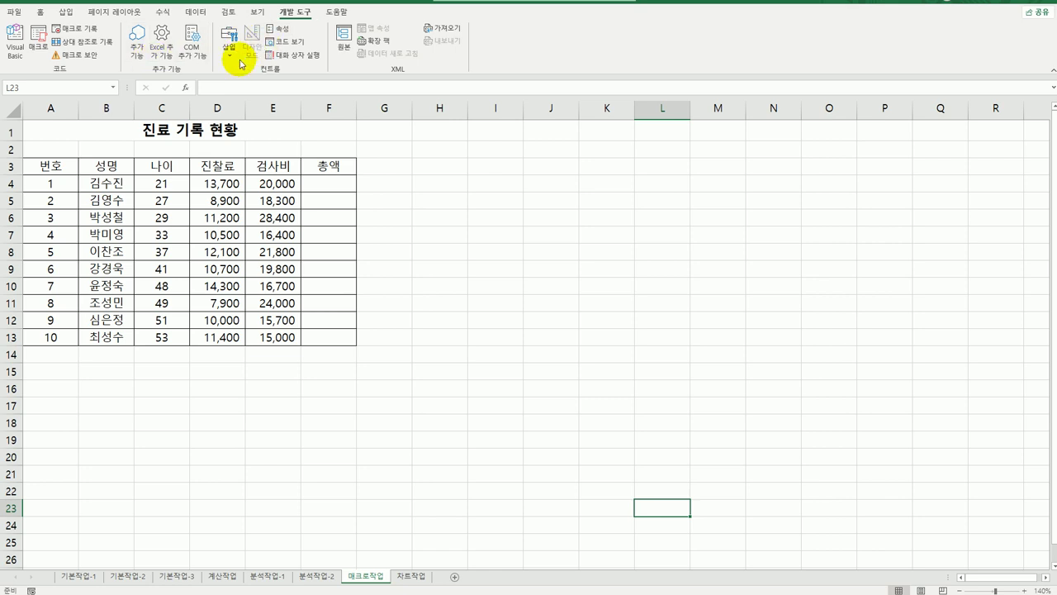
pyautogui.click(230, 48)
pyautogui.click(225, 84)
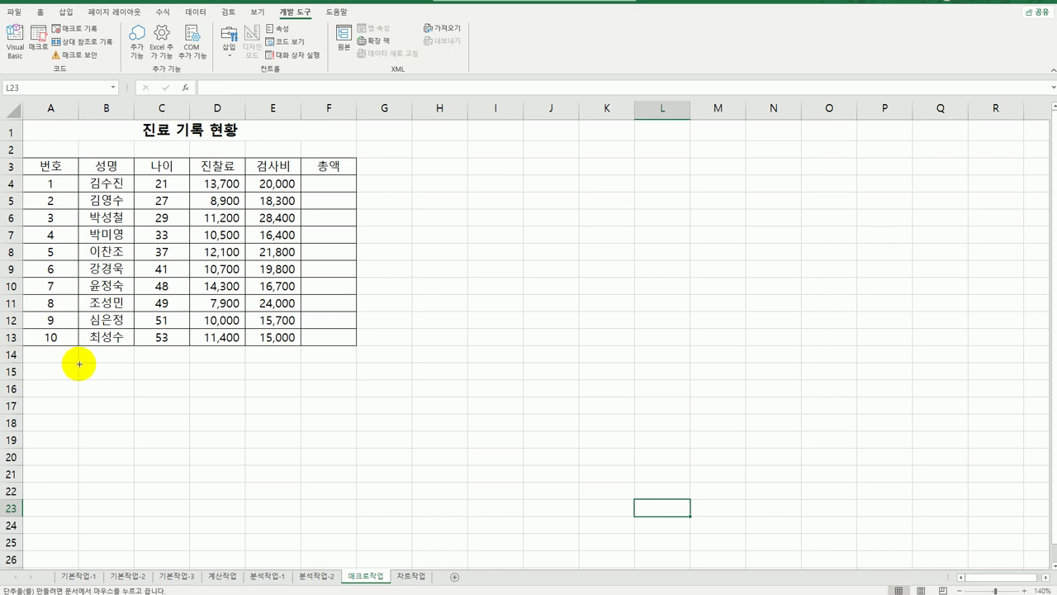
pyautogui.moveTo(77, 362); pyautogui.dragTo(169, 391)
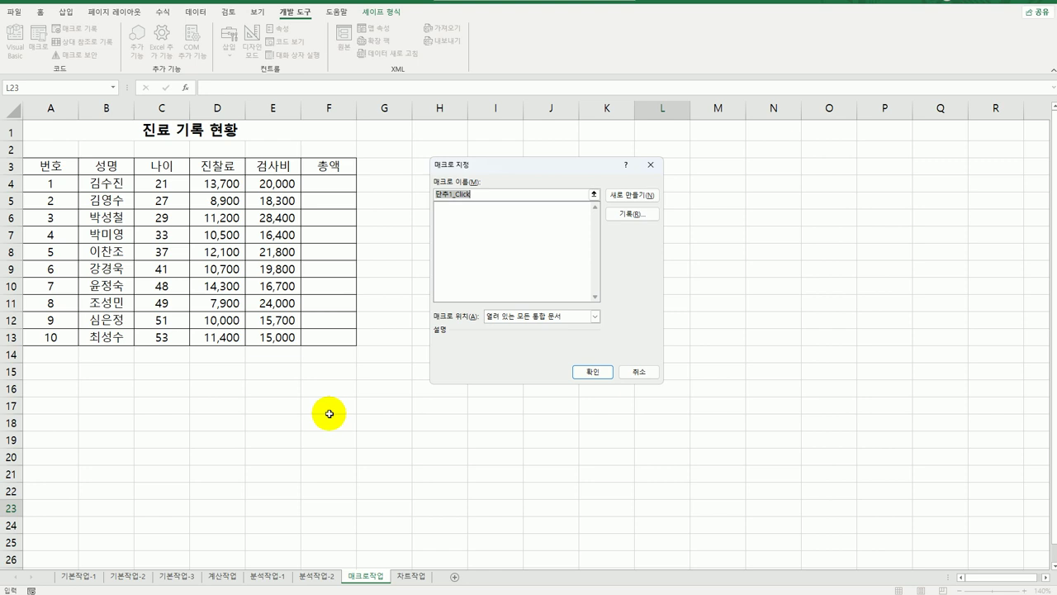
# Name the button's macro 총액 and start recording it in 현재 통합 문서
pyautogui.write('총액')
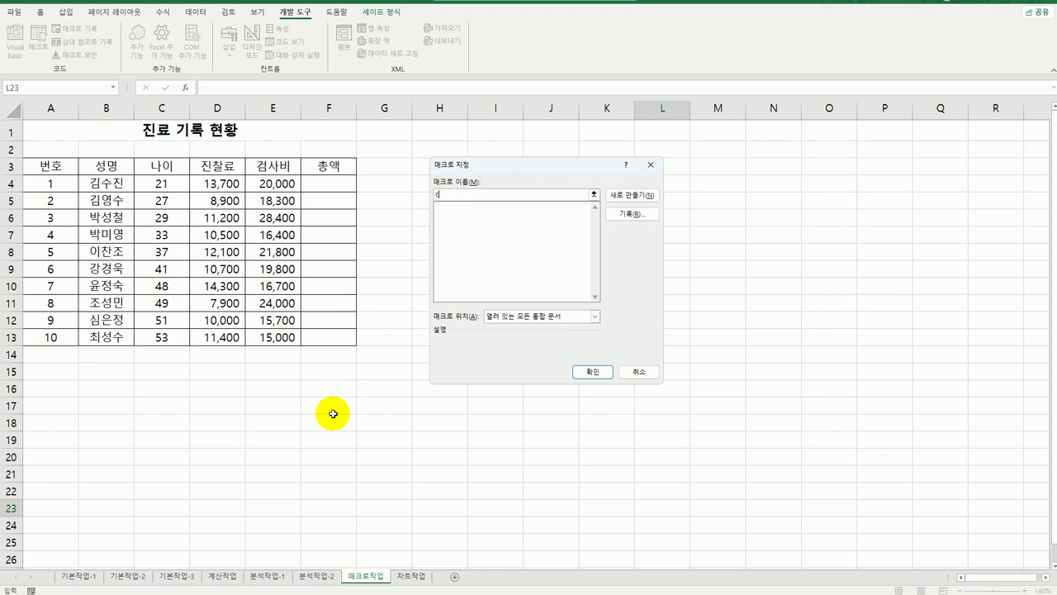
pyautogui.press('BackSpace')
pyautogui.press('BackSpace')
pyautogui.write('총액')
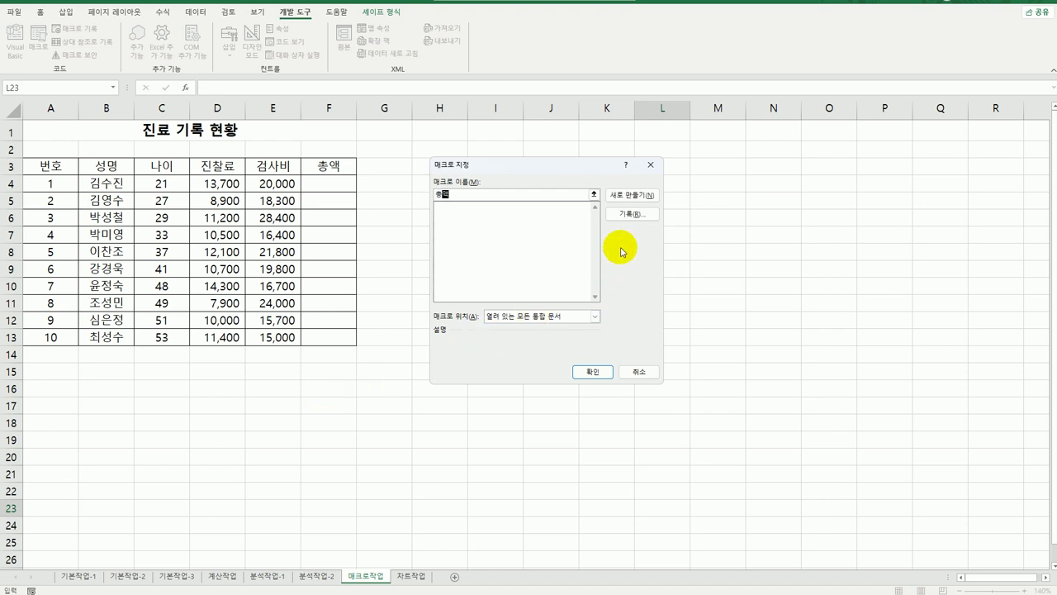
pyautogui.click(626, 214)
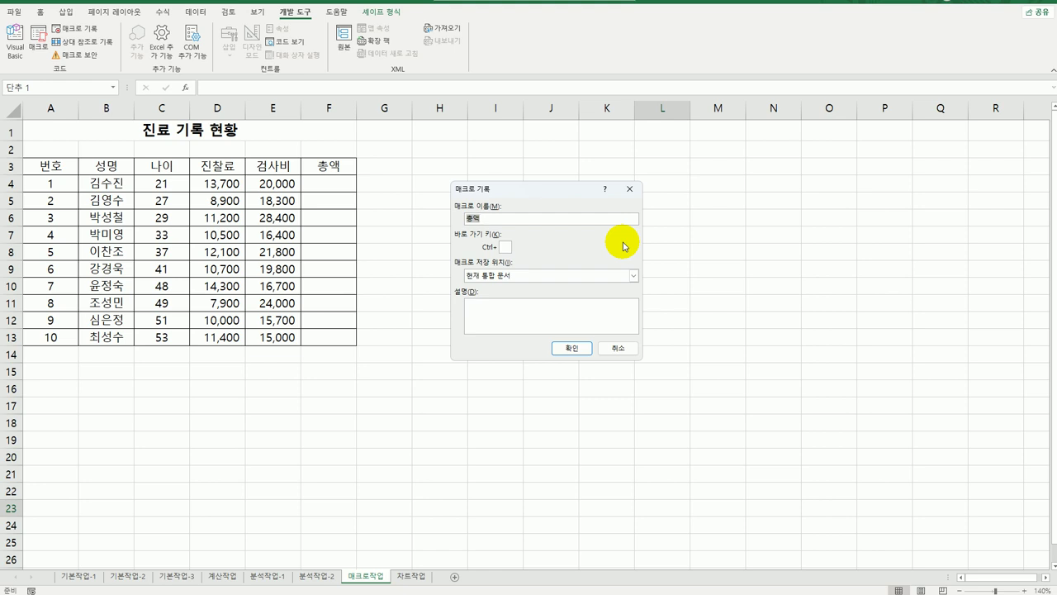
pyautogui.click(571, 348)
# Enter the formula =D4+E4 in the first 총액 cell, F4
pyautogui.click(327, 185)
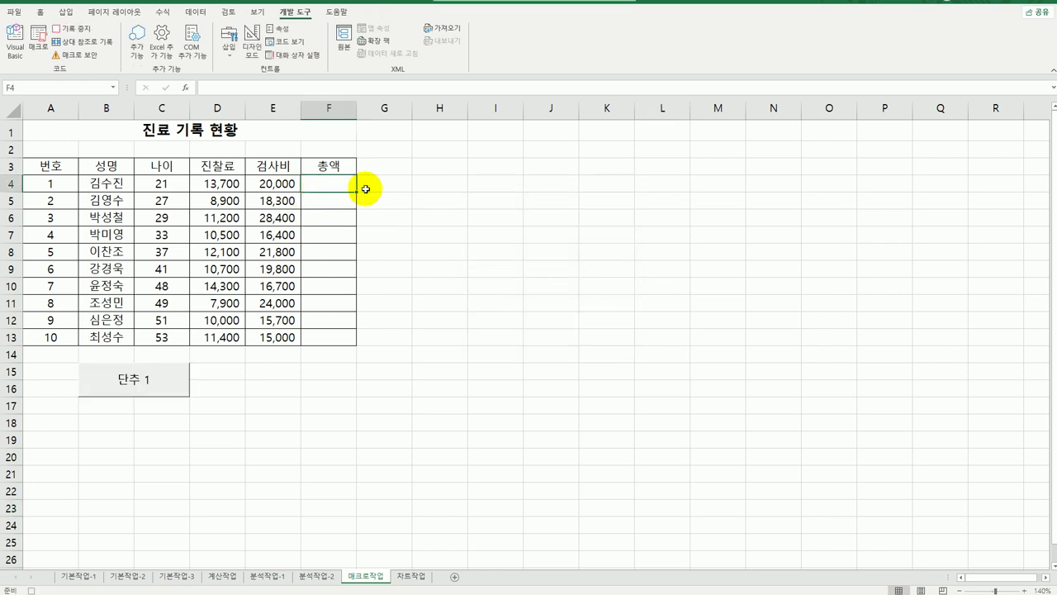
pyautogui.write('=')
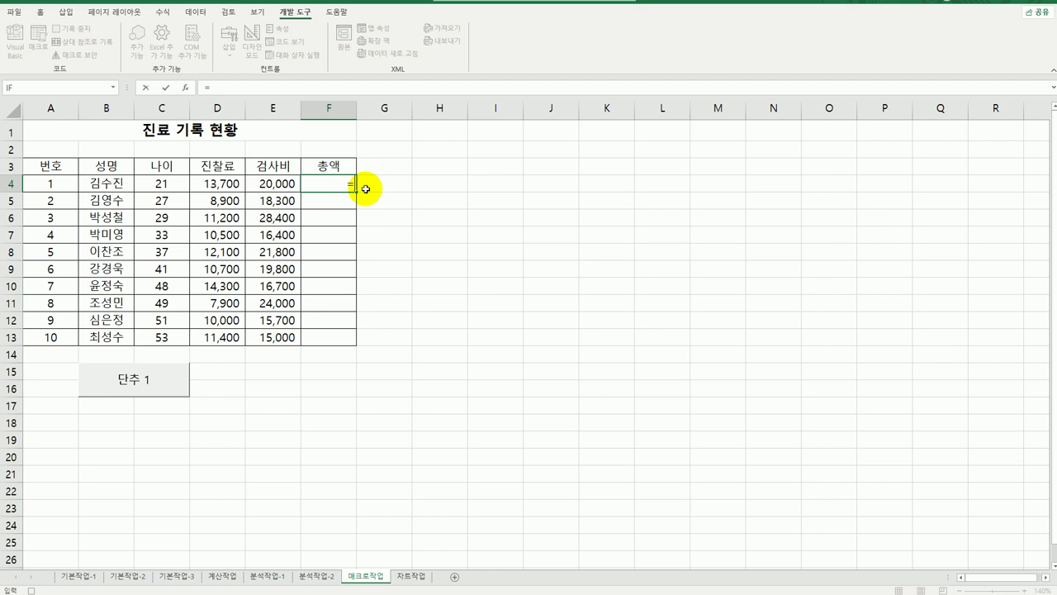
pyautogui.press('Left')
pyautogui.press('Left')
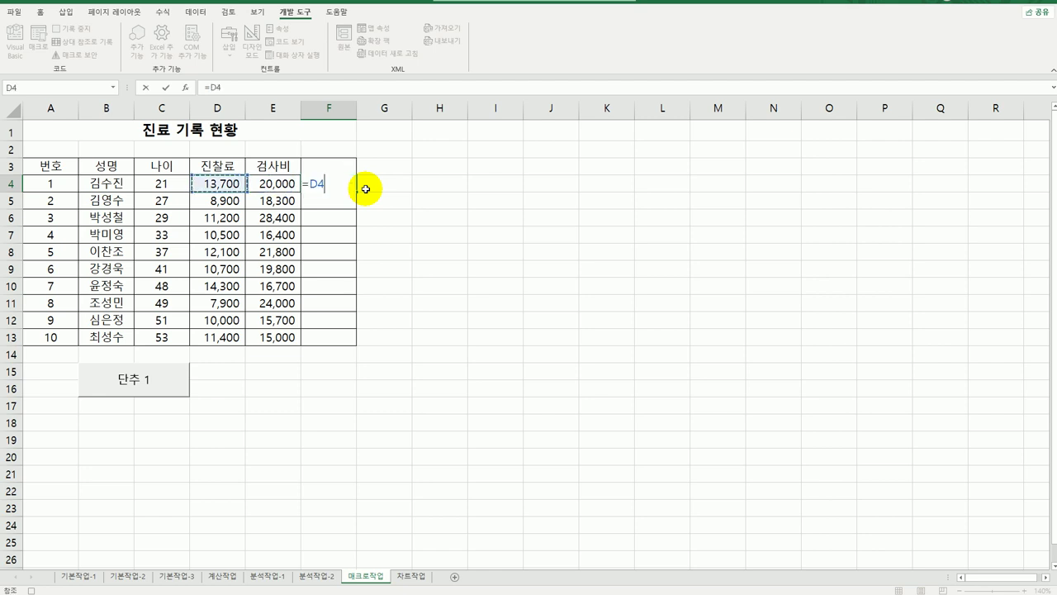
pyautogui.write('+')
pyautogui.press('Left')
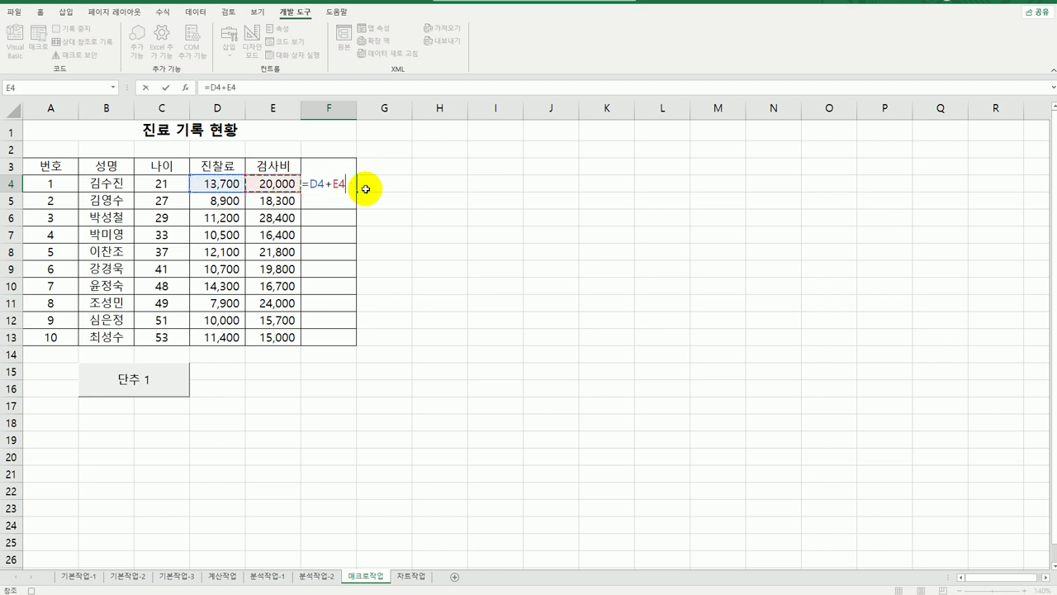
pyautogui.press('Return')
# Fill the F4 formula down through F13 and stop recording the 총액 macro
pyautogui.click(350, 184)
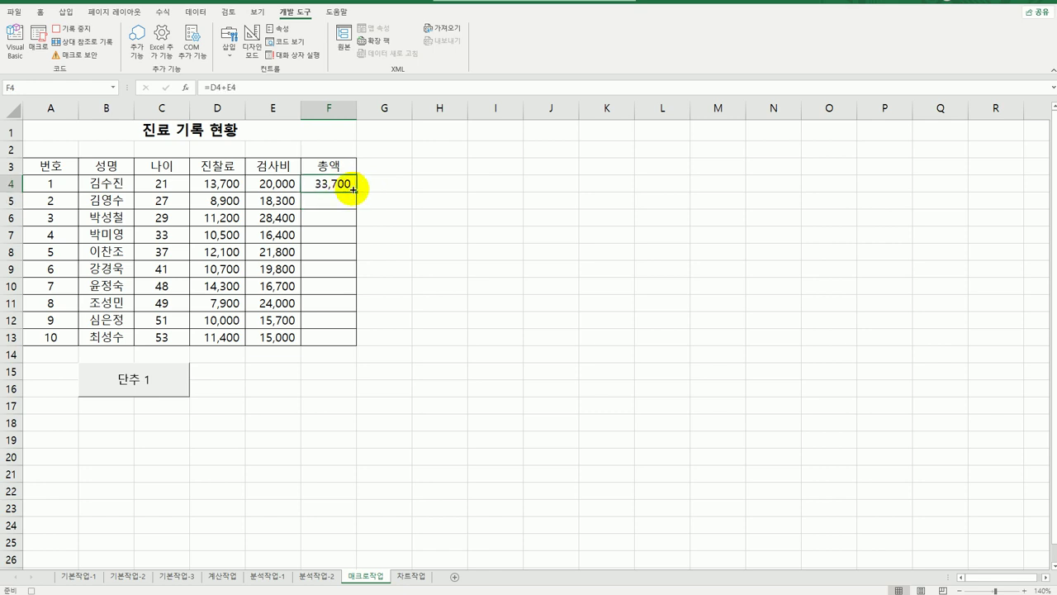
pyautogui.moveTo(354, 191); pyautogui.dragTo(338, 340)
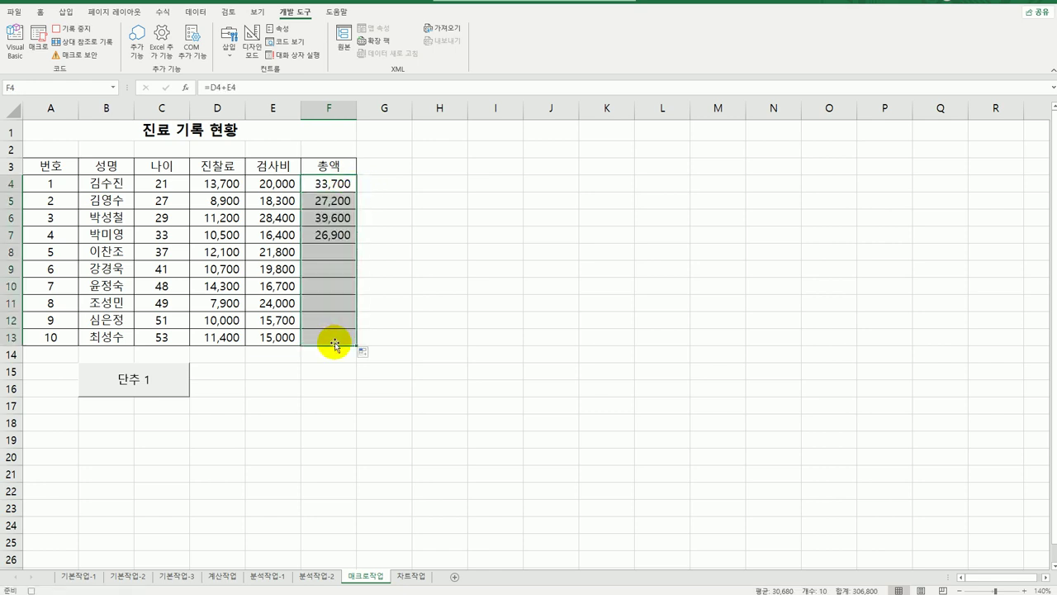
pyautogui.click(320, 339)
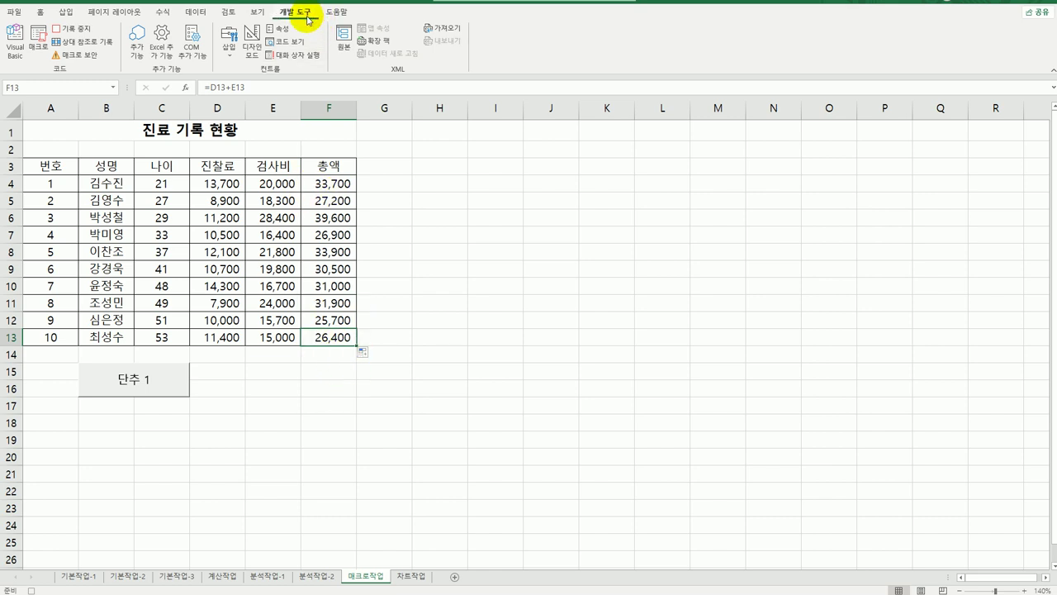
pyautogui.click(82, 29)
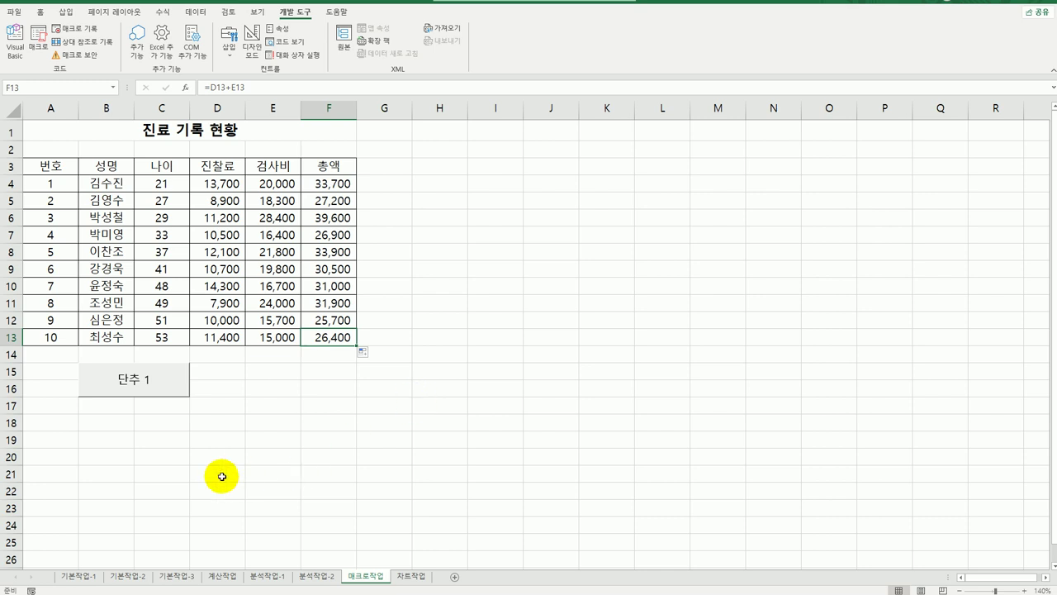
# Change the caption of the form-control button at B15:C16 to 총액
pyautogui.rightClick(157, 381)
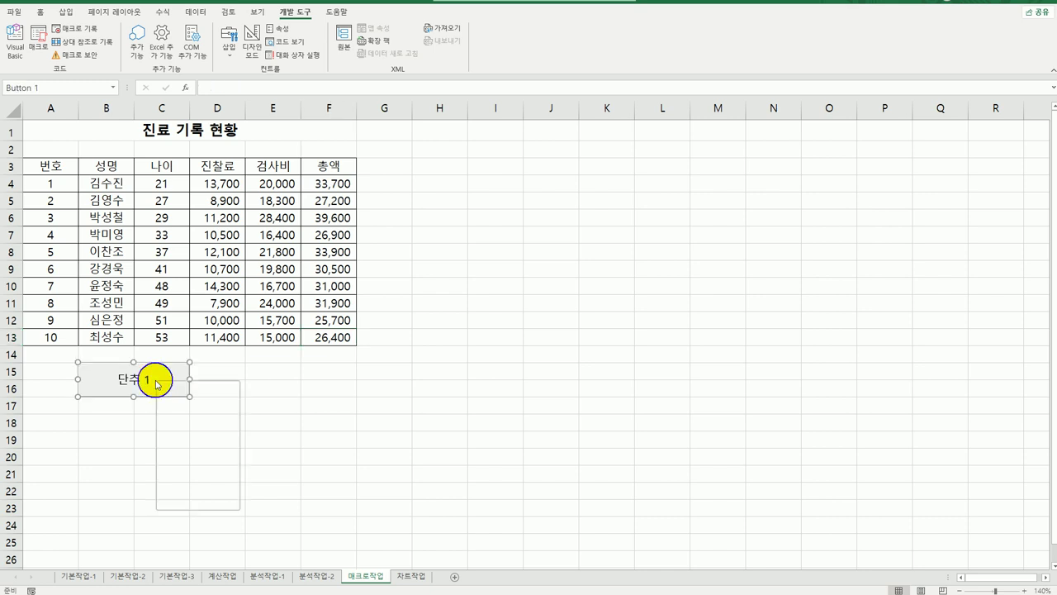
pyautogui.click(218, 436)
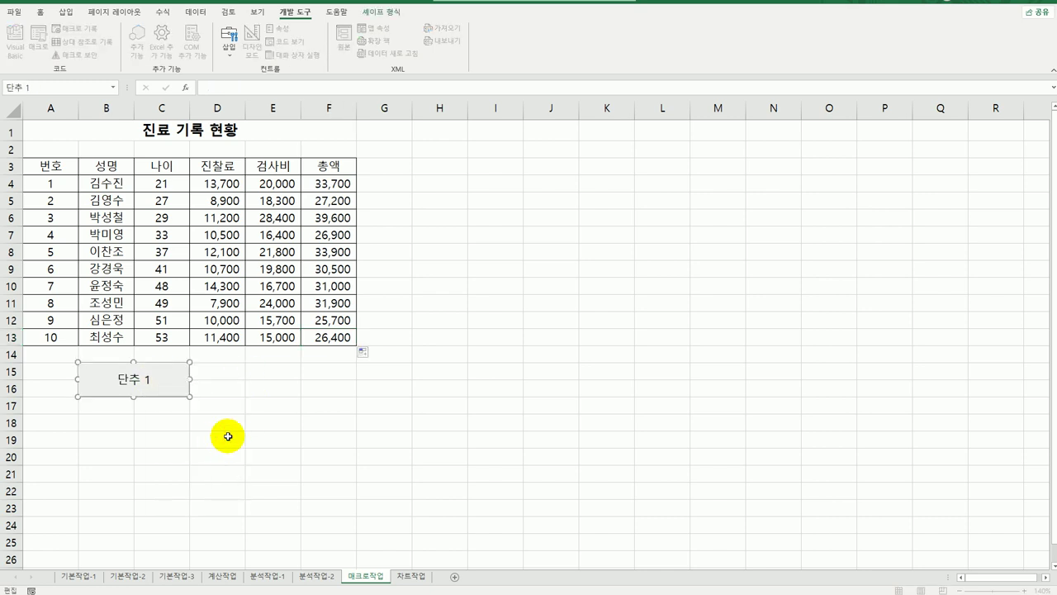
pyautogui.hotkey('ctrl', 'a')
pyautogui.write('총액')
pyautogui.click(307, 444)
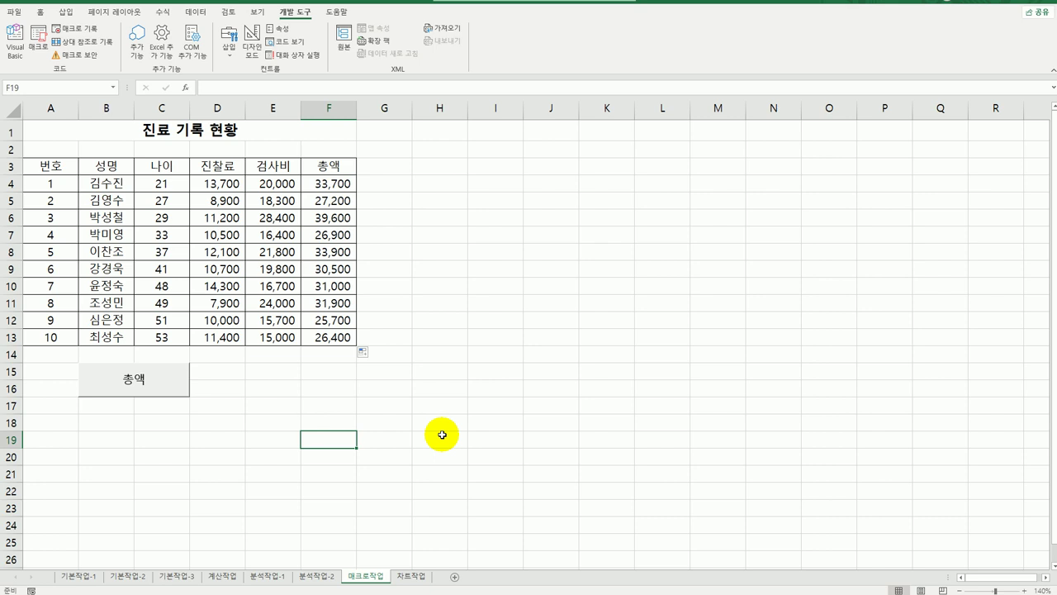
# Insert a 사각형: 빗면 basic shape covering cells E15:F16 and give it the text 채우기
pyautogui.click(66, 14)
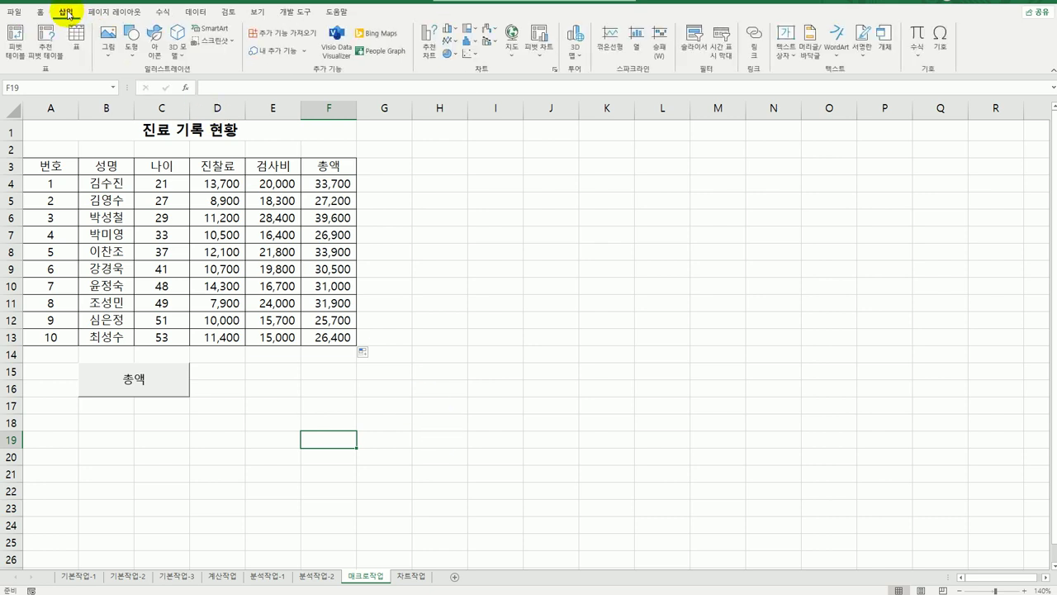
pyautogui.click(132, 43)
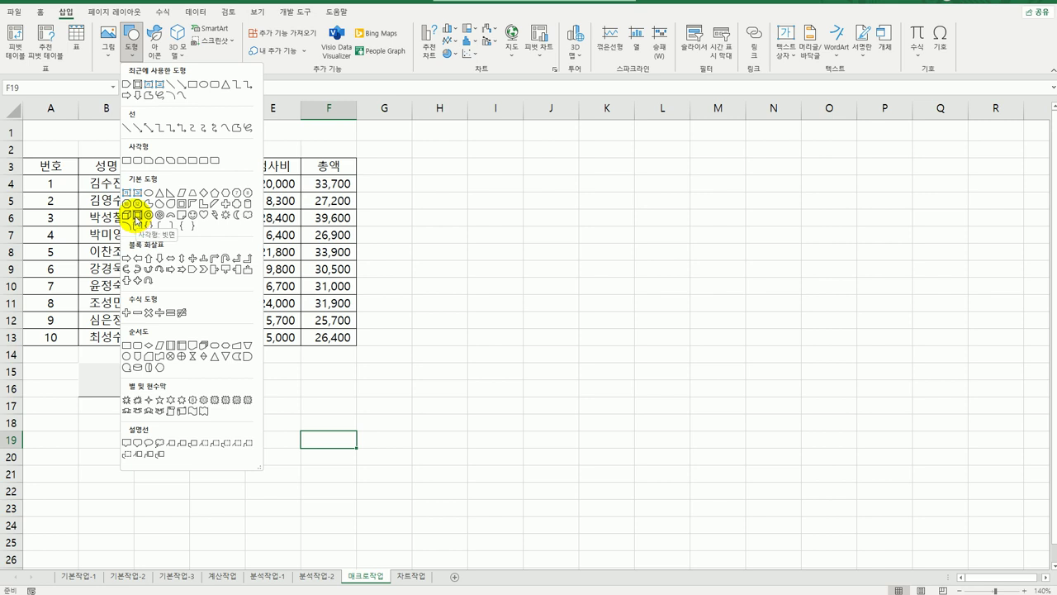
pyautogui.click(136, 218)
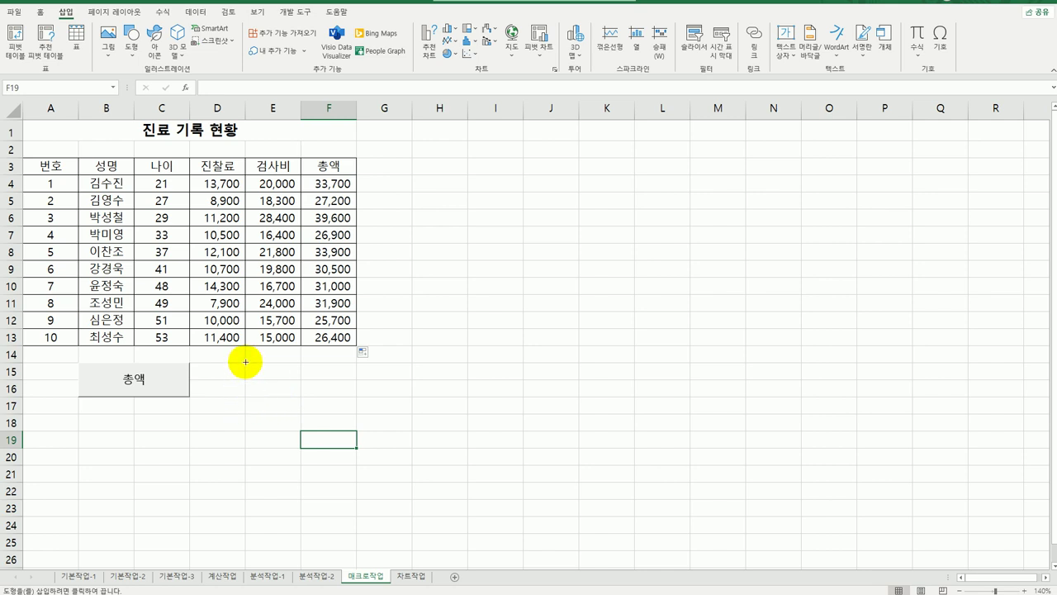
pyautogui.moveTo(245, 362); pyautogui.dragTo(341, 396)
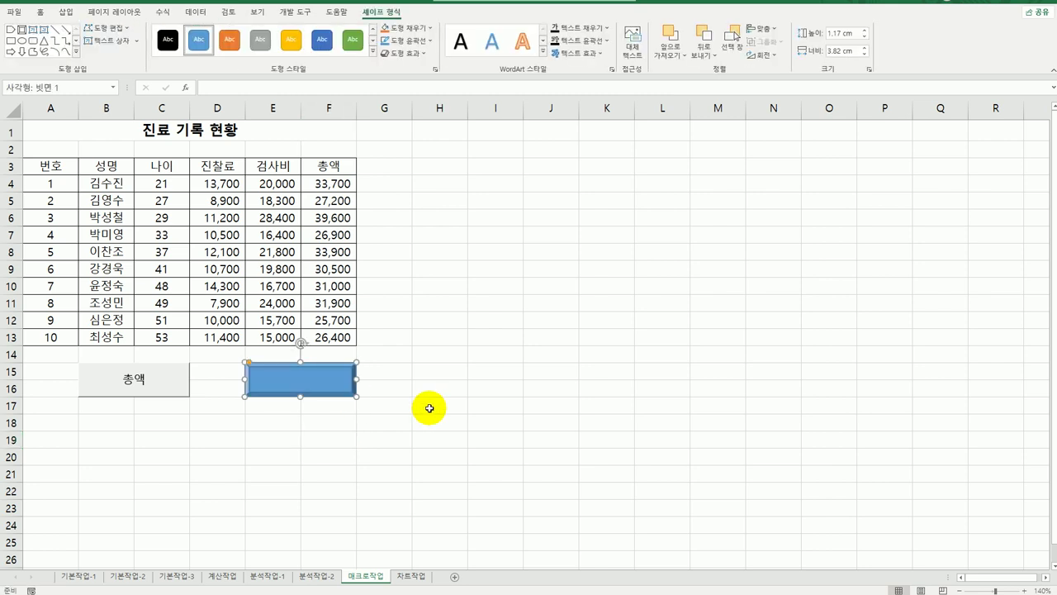
pyautogui.write('채우기')
# Assign a new macro named 채우기 to the bevel shape and start recording it in 현재 통합 문서
pyautogui.rightClick(322, 379)
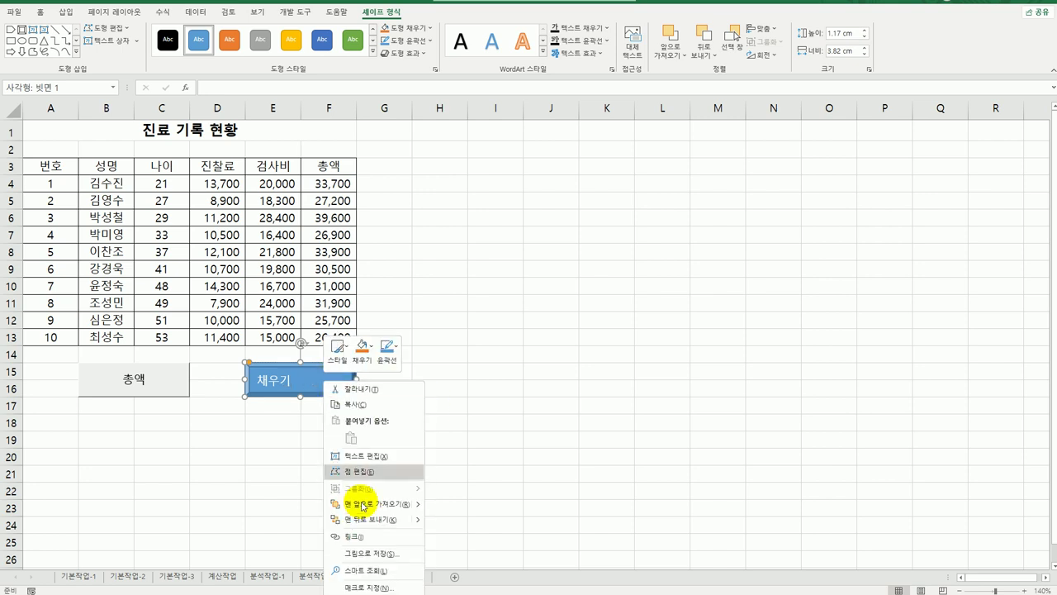
pyautogui.click(367, 586)
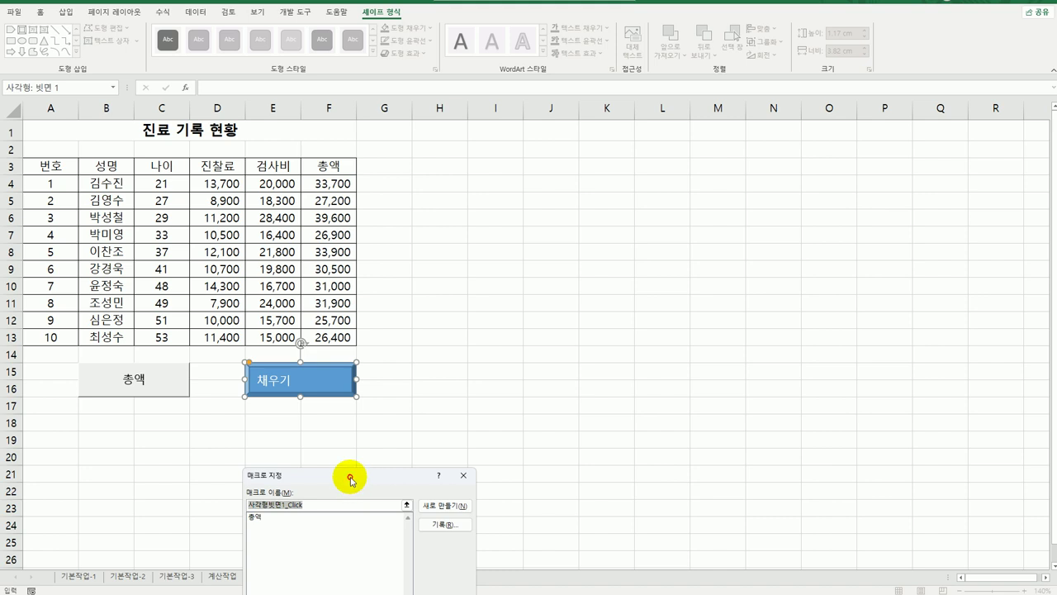
pyautogui.moveTo(542, 207); pyautogui.dragTo(544, 201)
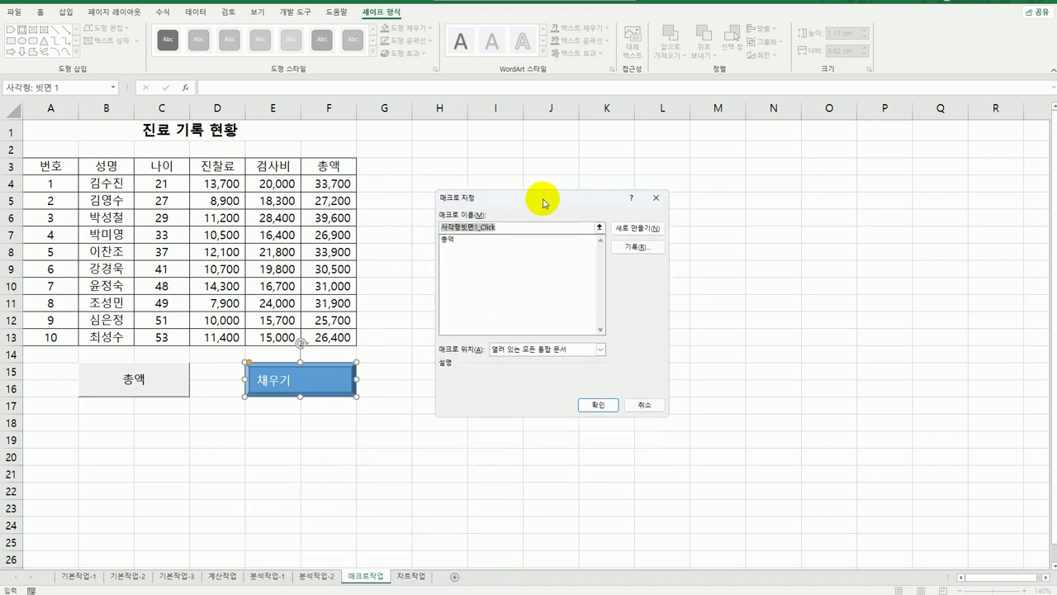
pyautogui.write('채우기')
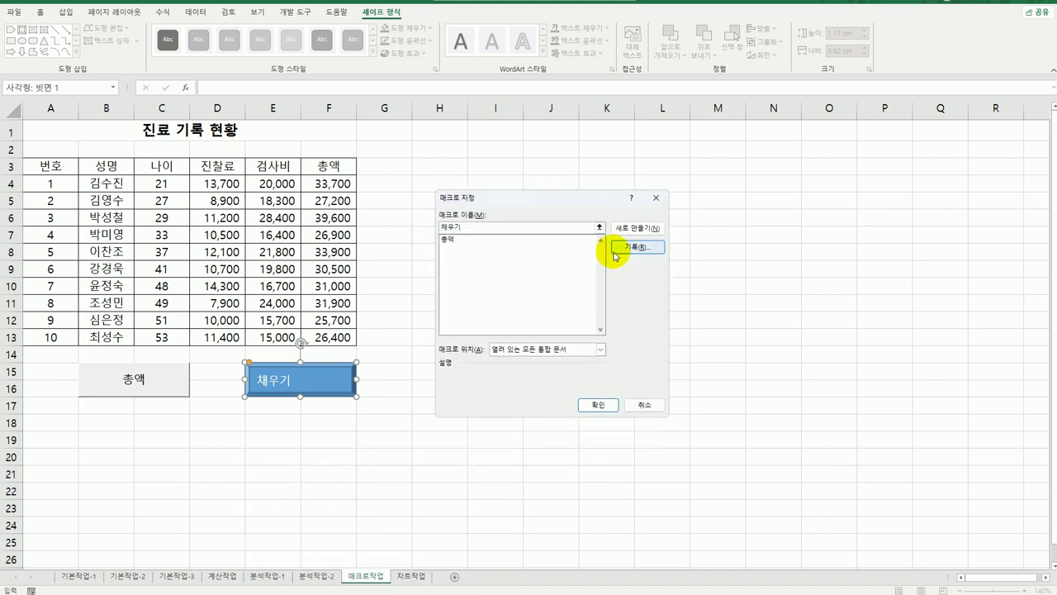
pyautogui.click(615, 250)
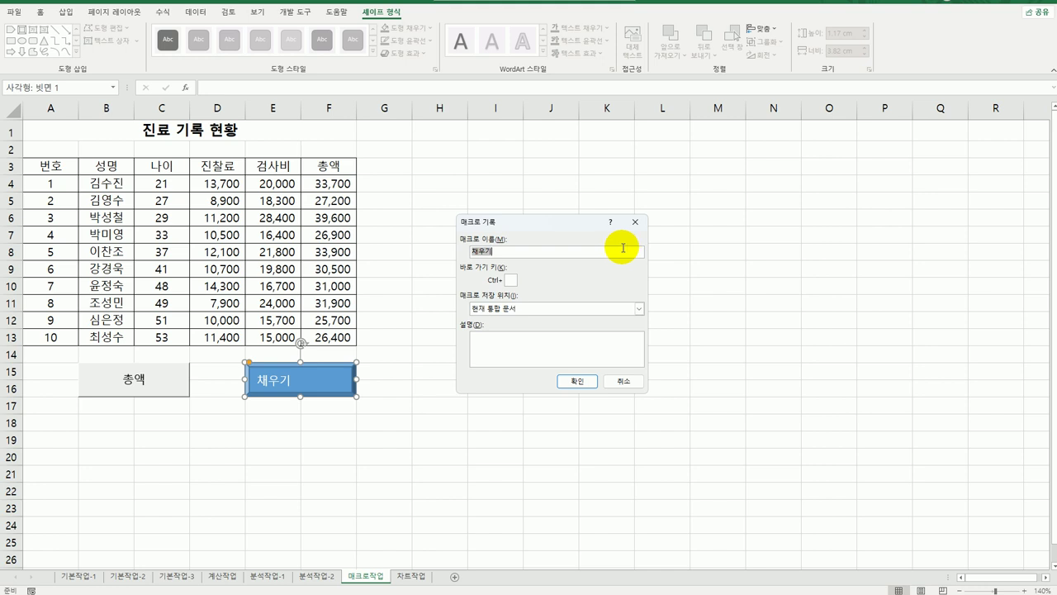
pyautogui.click(566, 382)
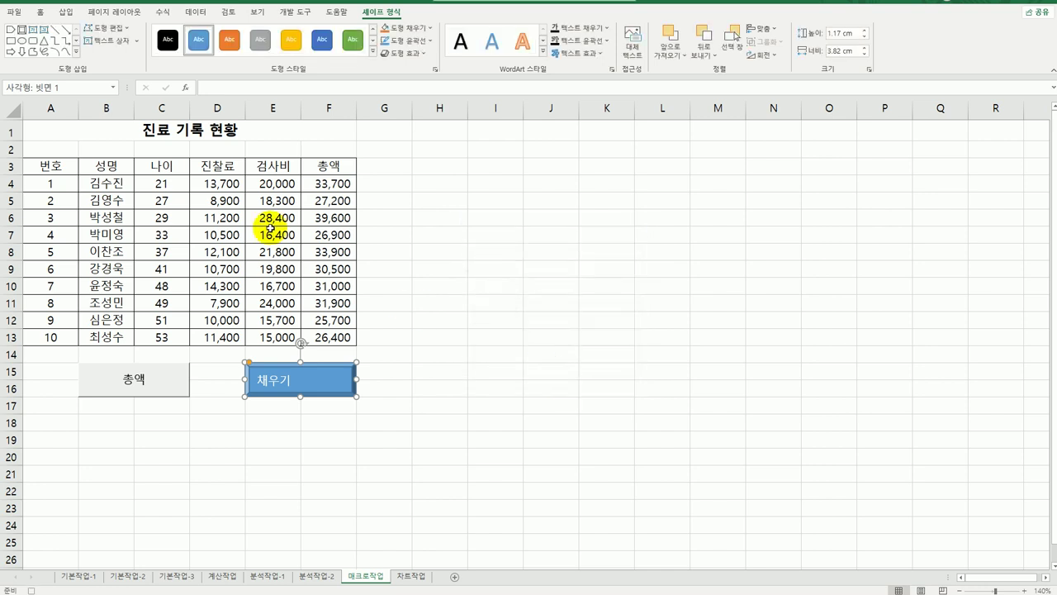
# Fill the header cells A3:F3 with the standard light blue colour and stop recording the 채우기 macro
pyautogui.moveTo(79, 169); pyautogui.dragTo(319, 169)
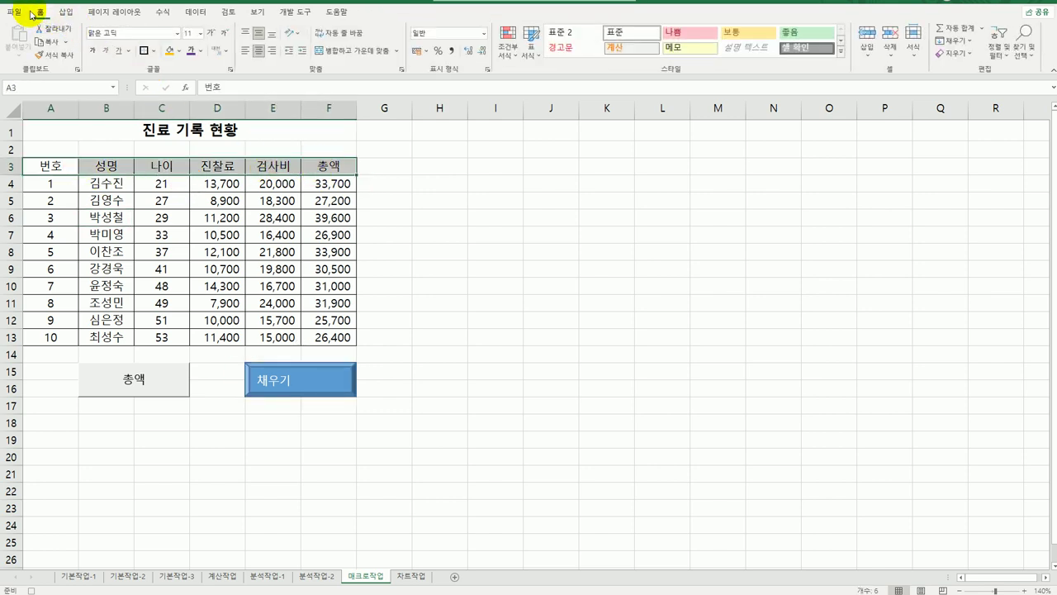
pyautogui.click(179, 52)
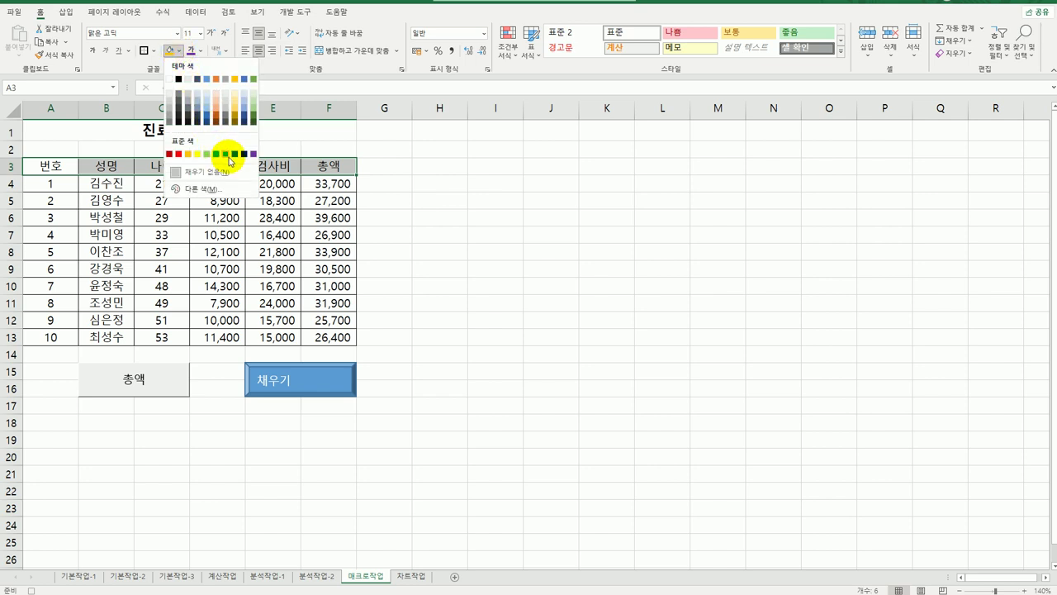
pyautogui.click(225, 154)
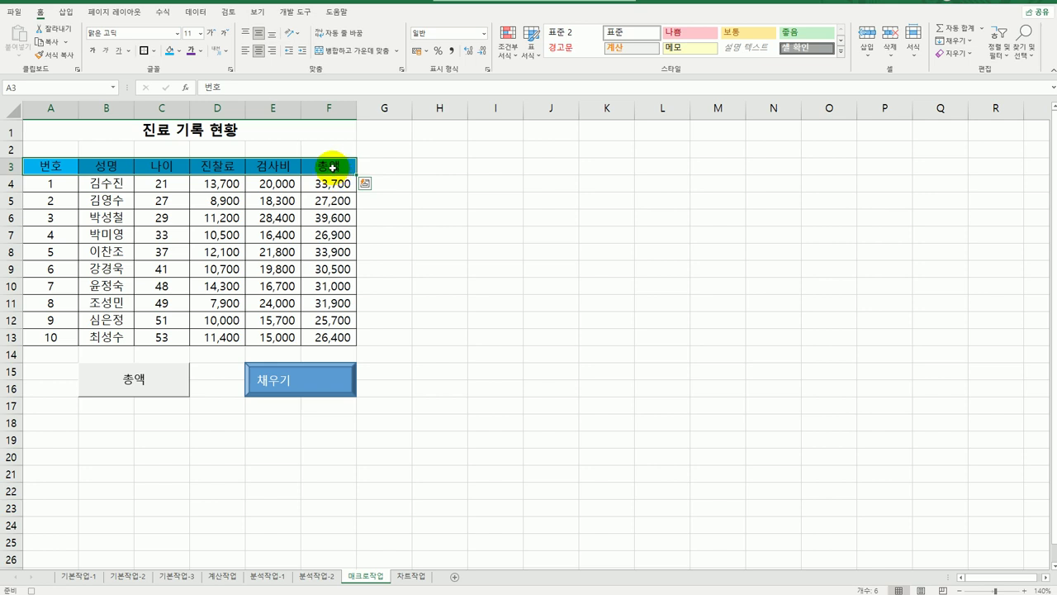
pyautogui.click(330, 168)
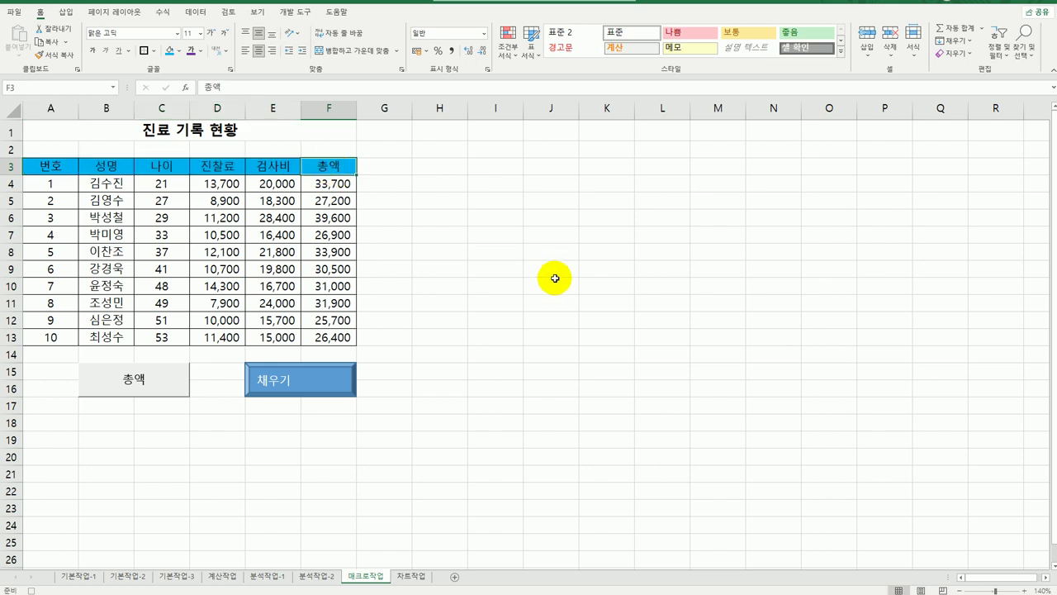
pyautogui.click(289, 13)
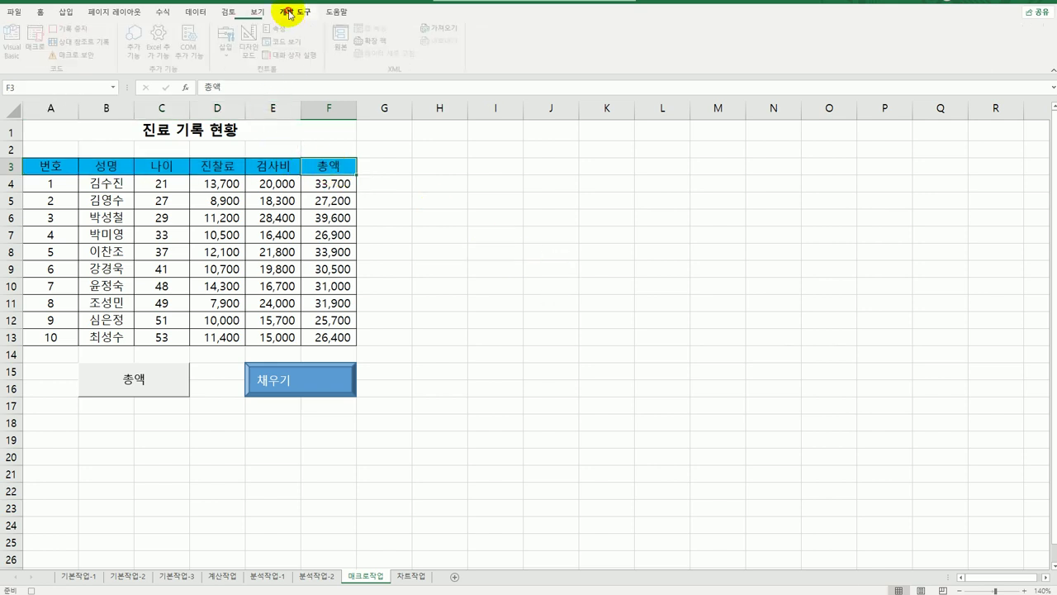
pyautogui.click(521, 381)
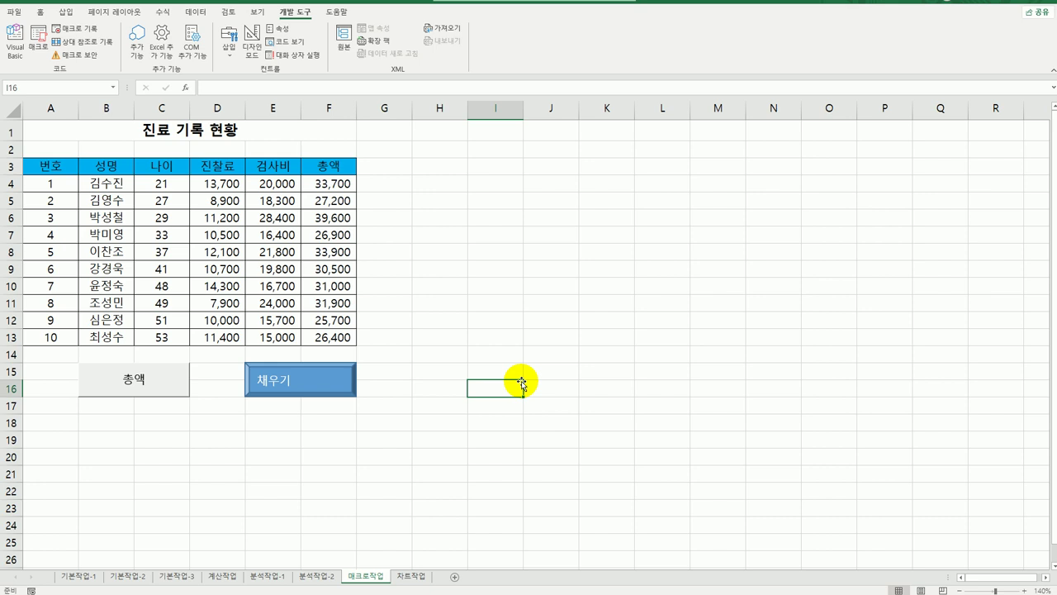
# Clear the 총액 values in F4:F13 and fill the headers A3:F3 with standard yellow to prepare a macro test
pyautogui.moveTo(329, 183); pyautogui.dragTo(330, 337)
pyautogui.press('Delete')
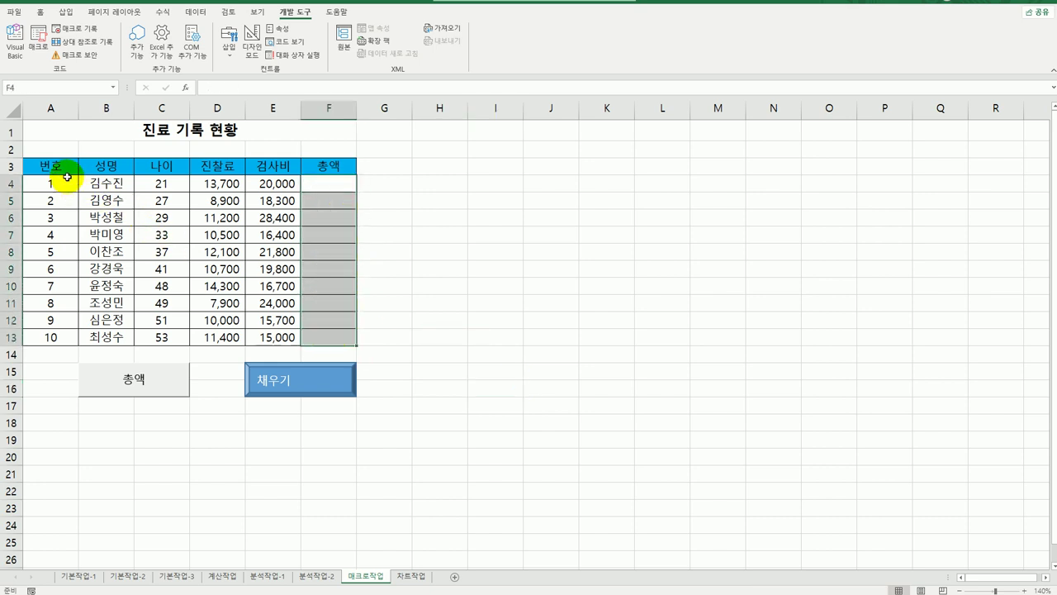
pyautogui.moveTo(51, 166); pyautogui.dragTo(311, 170)
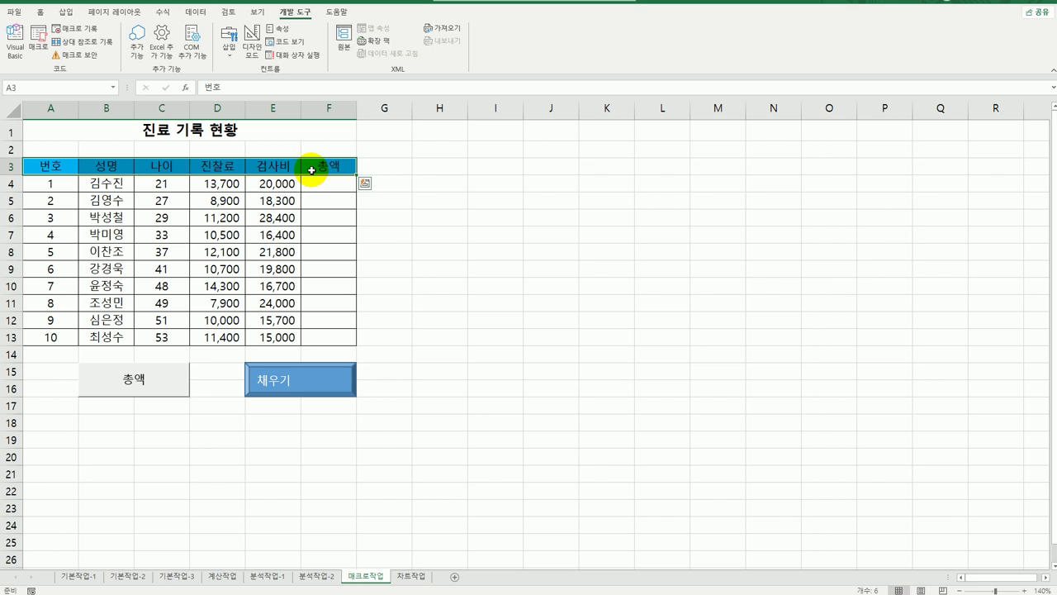
pyautogui.click(41, 12)
pyautogui.click(178, 50)
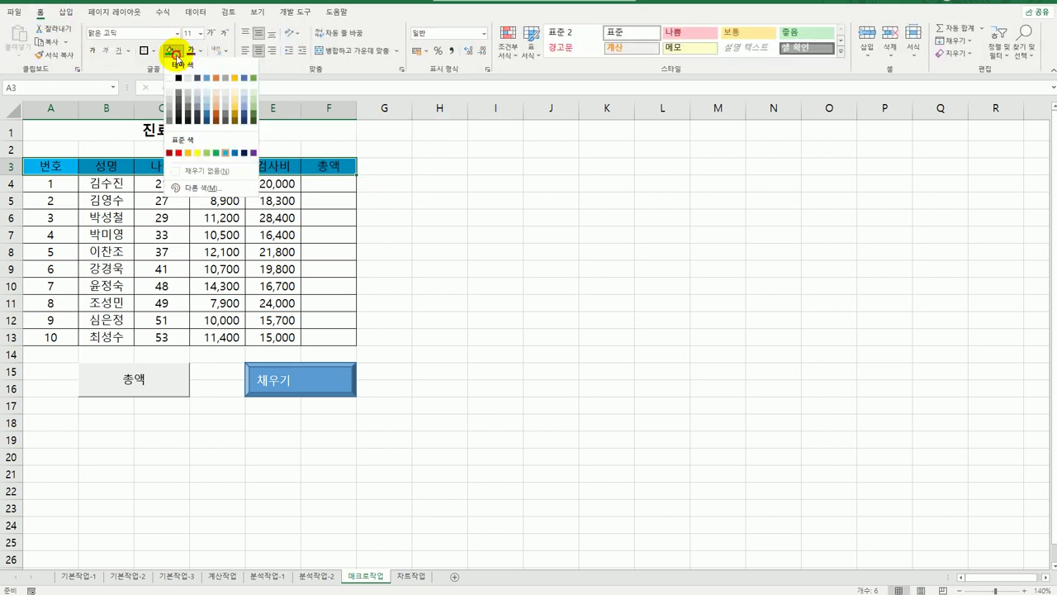
pyautogui.click(194, 155)
pyautogui.click(430, 285)
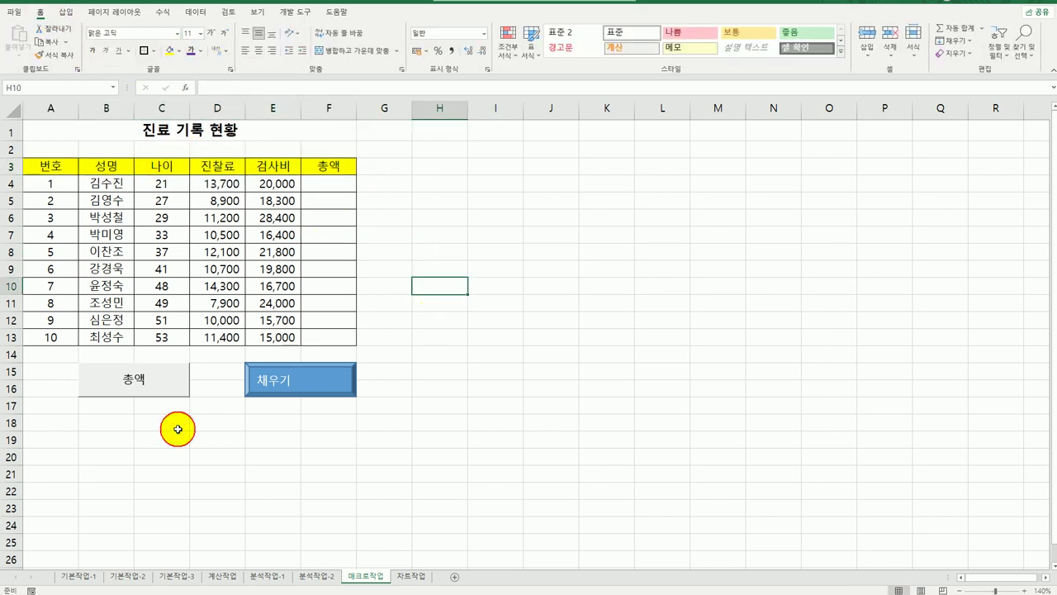
# Run the 총액 and 채우기 macros from their button and shape to test them
pyautogui.click(149, 378)
pyautogui.click(302, 378)
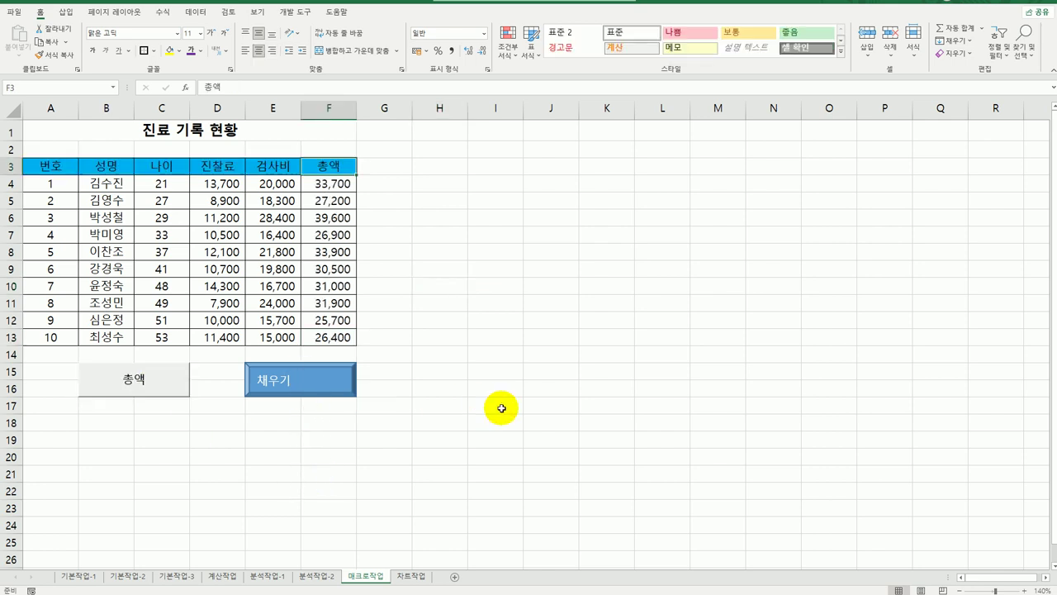
pyautogui.click(502, 409)
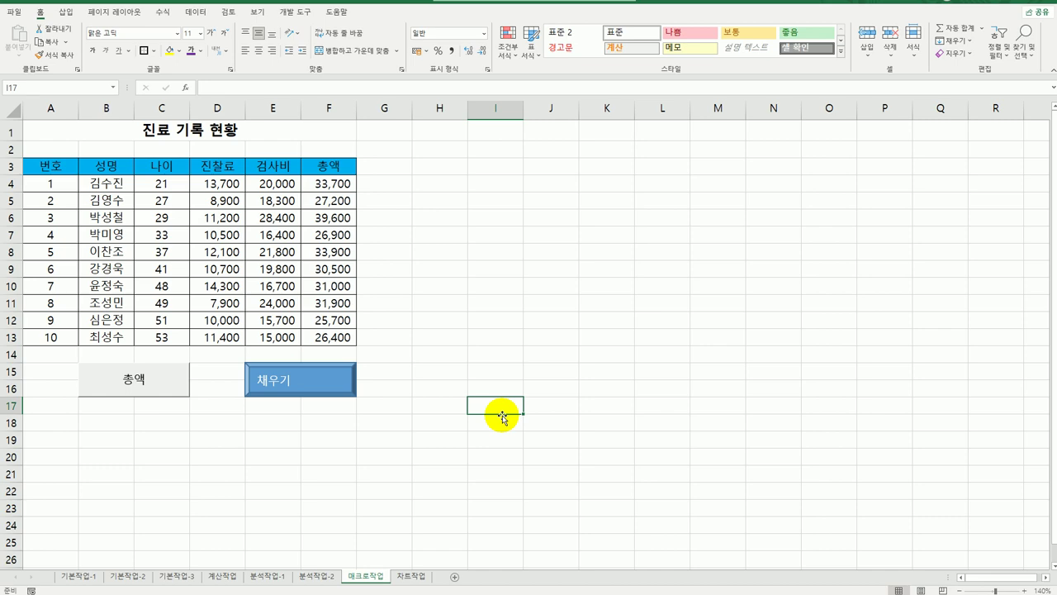
# Open the 차트작업 sheet and examine its data table and the chart below it
pyautogui.click(410, 576)
pyautogui.scroll(-3, 679, 446)
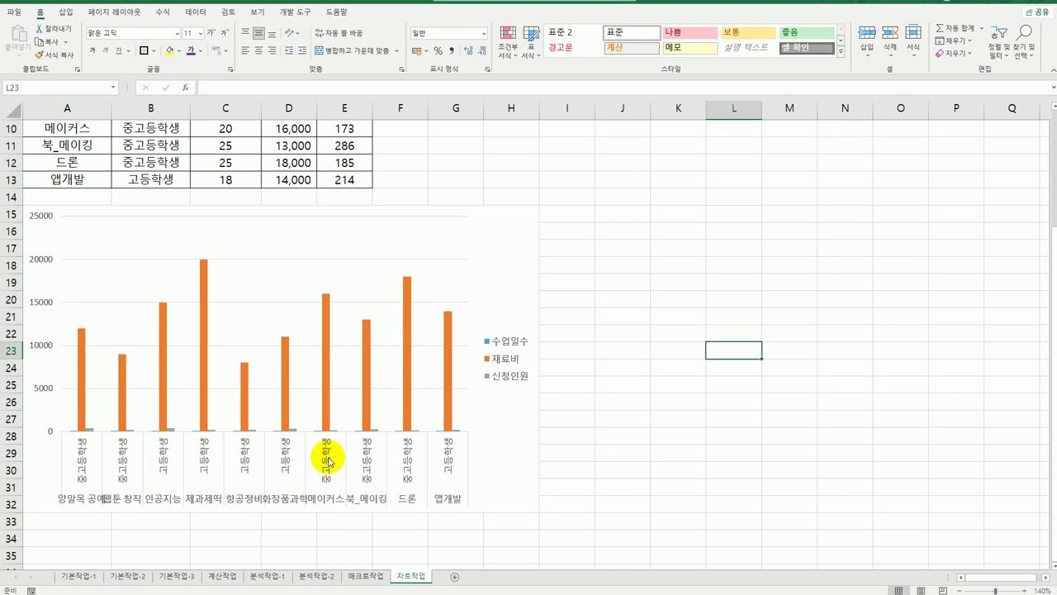
pyautogui.scroll(3, 444, 451)
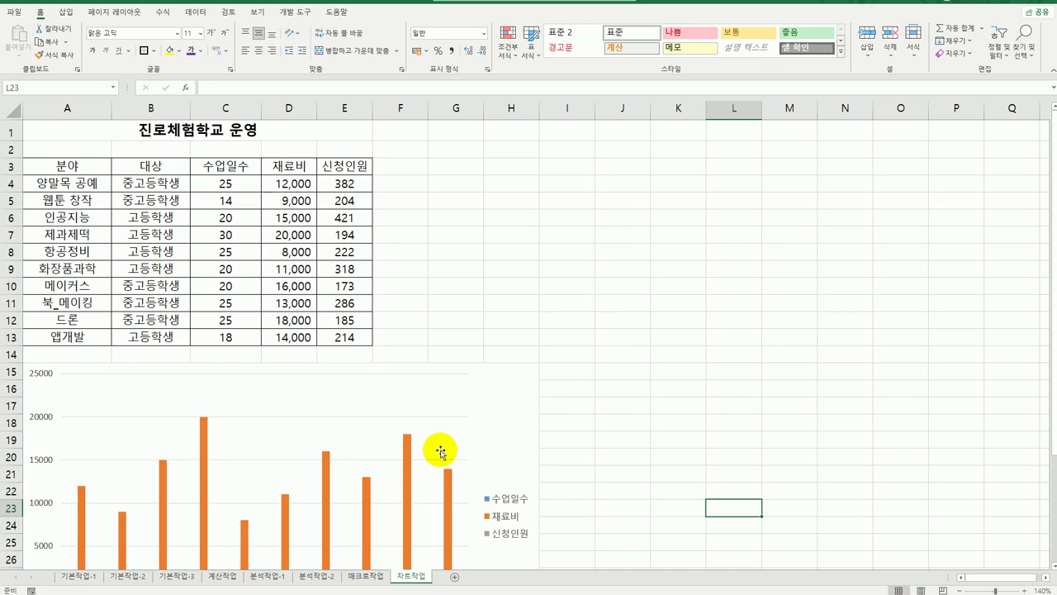
# Set the chart's data range to the 분야, 재료비 and 신청인원 cells A3:A5, D3:E5, A10:A12 and D10:E12
pyautogui.scroll(-2, 446, 438)
pyautogui.click(476, 314)
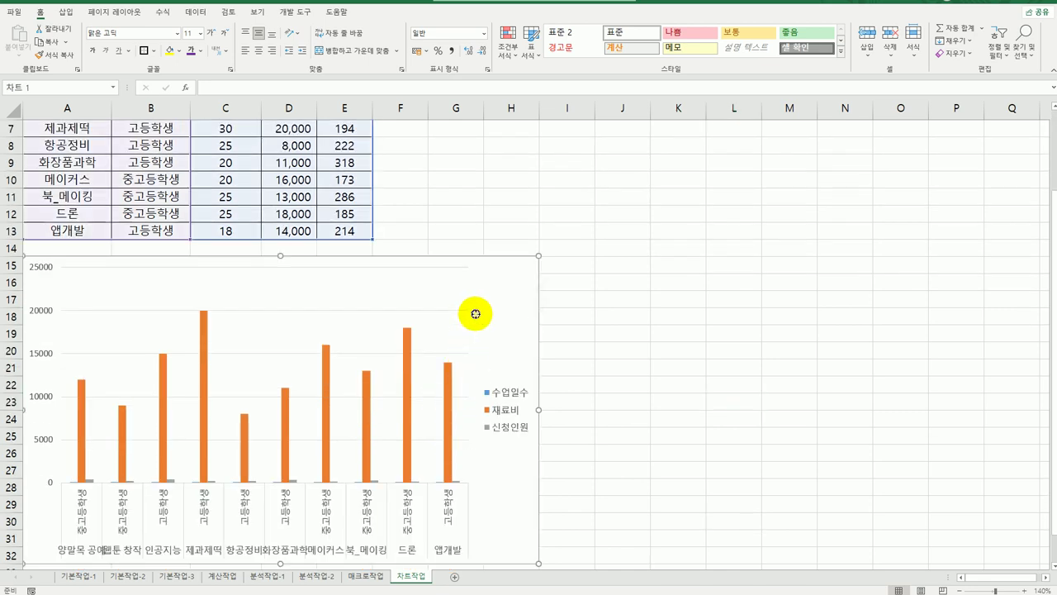
pyautogui.rightClick(475, 314)
pyautogui.click(529, 464)
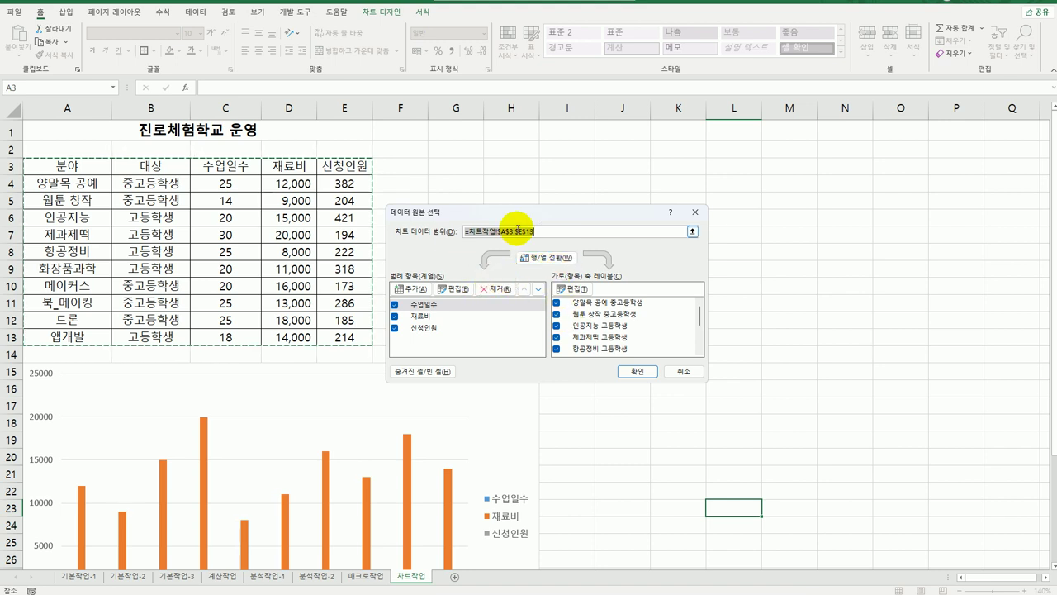
pyautogui.press('Delete')
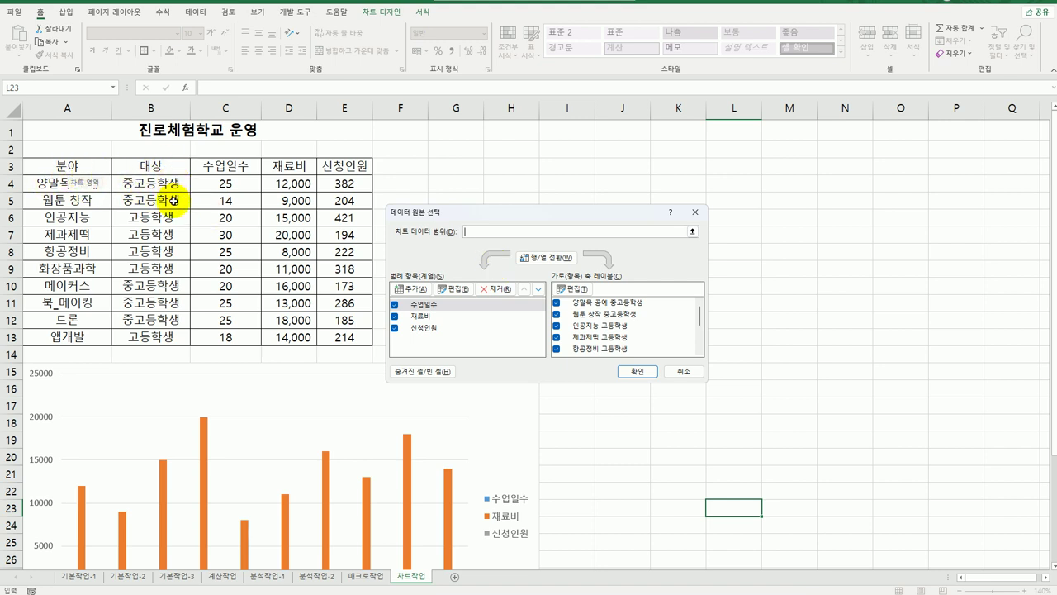
pyautogui.moveTo(68, 166); pyautogui.dragTo(69, 198)
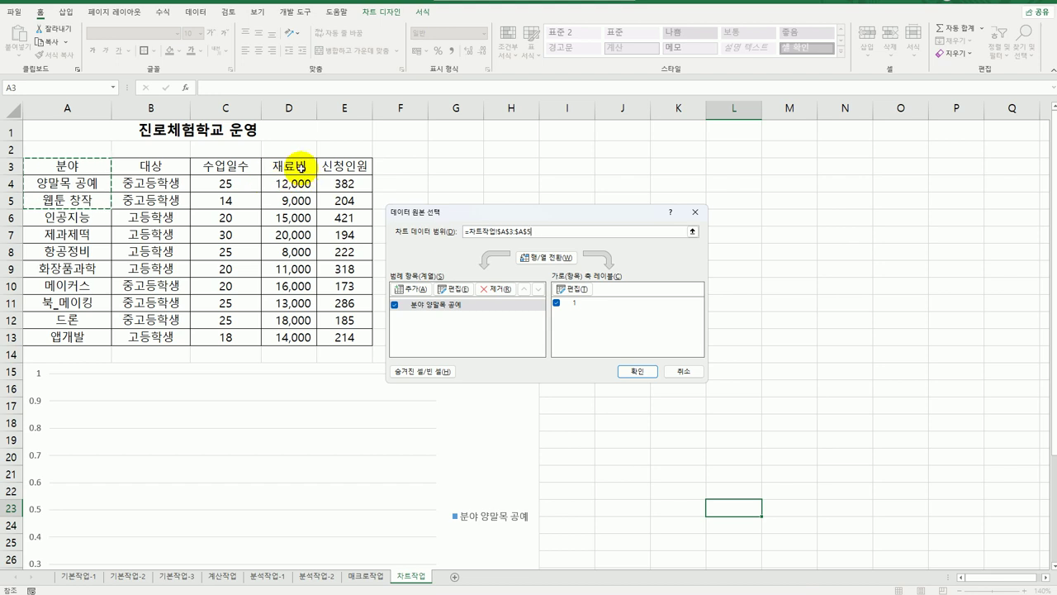
pyautogui.moveTo(295, 164); pyautogui.dragTo(345, 200)
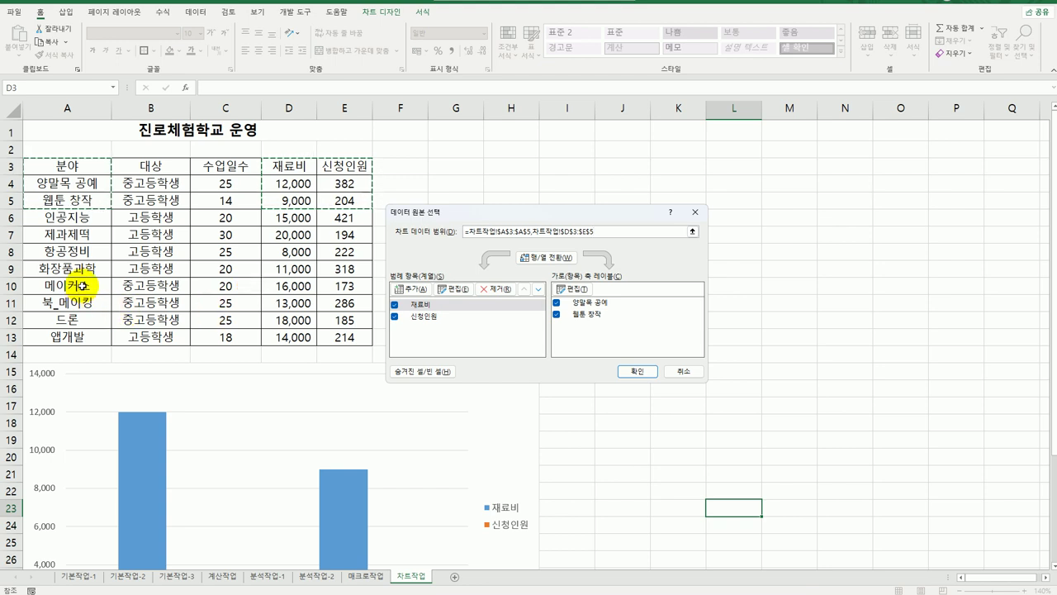
pyautogui.moveTo(82, 285); pyautogui.dragTo(85, 322)
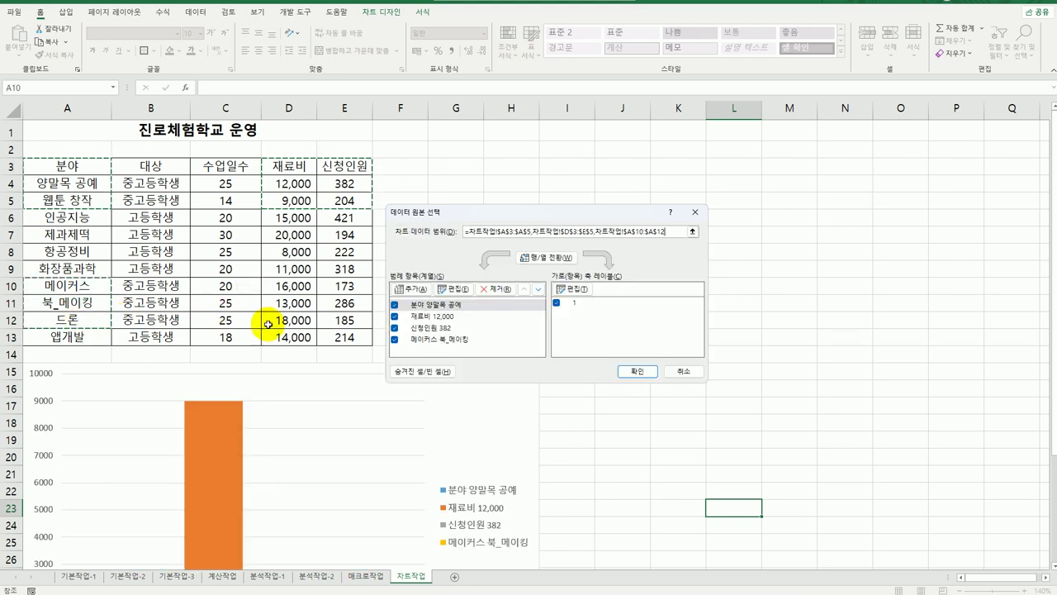
pyautogui.moveTo(280, 286); pyautogui.dragTo(345, 320)
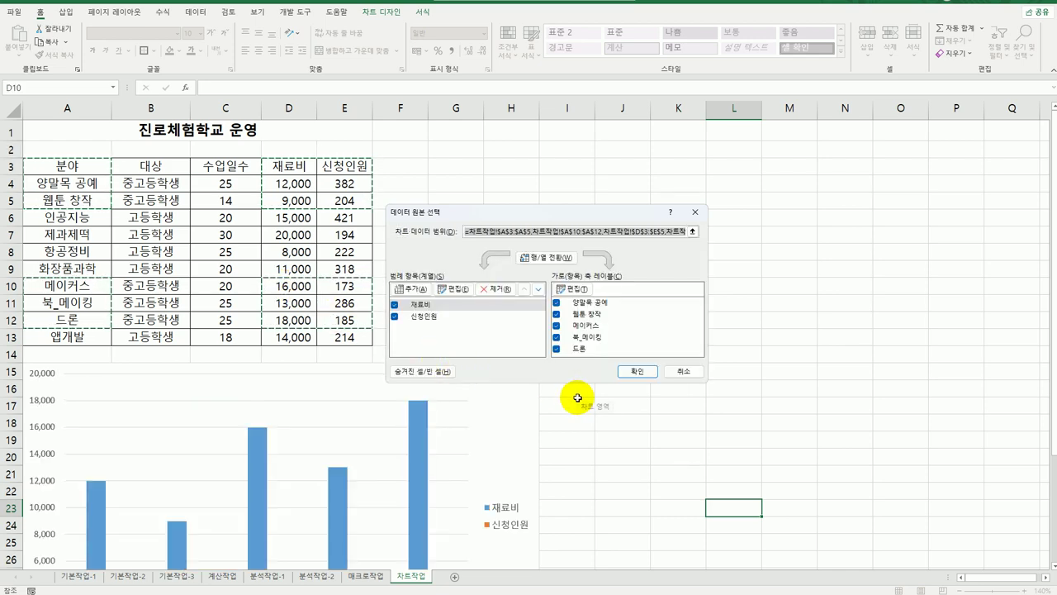
pyautogui.scroll(-1, 576, 397)
pyautogui.scroll(-3, 576, 397)
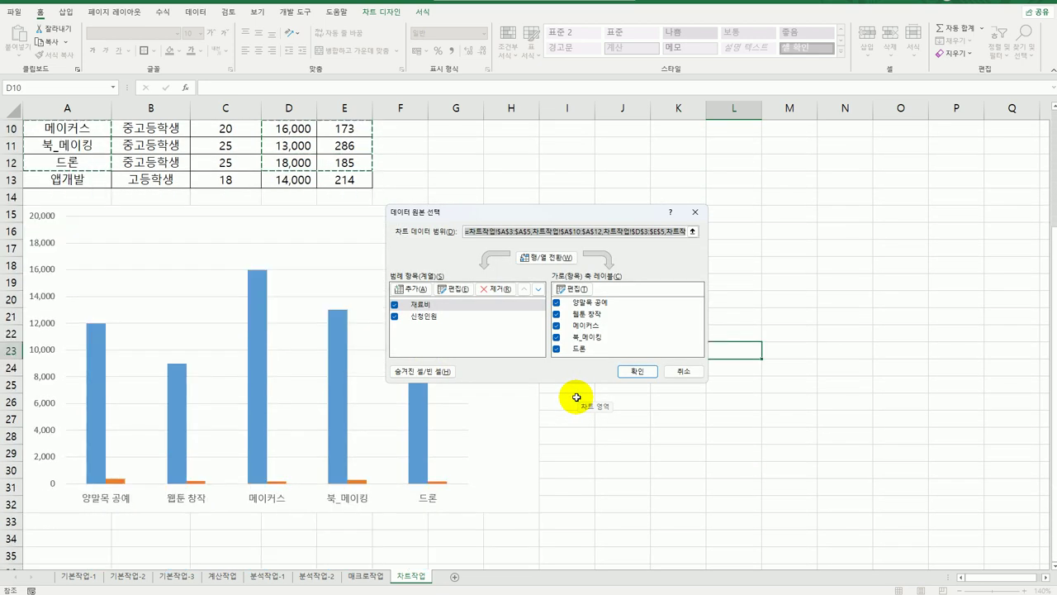
pyautogui.click(635, 371)
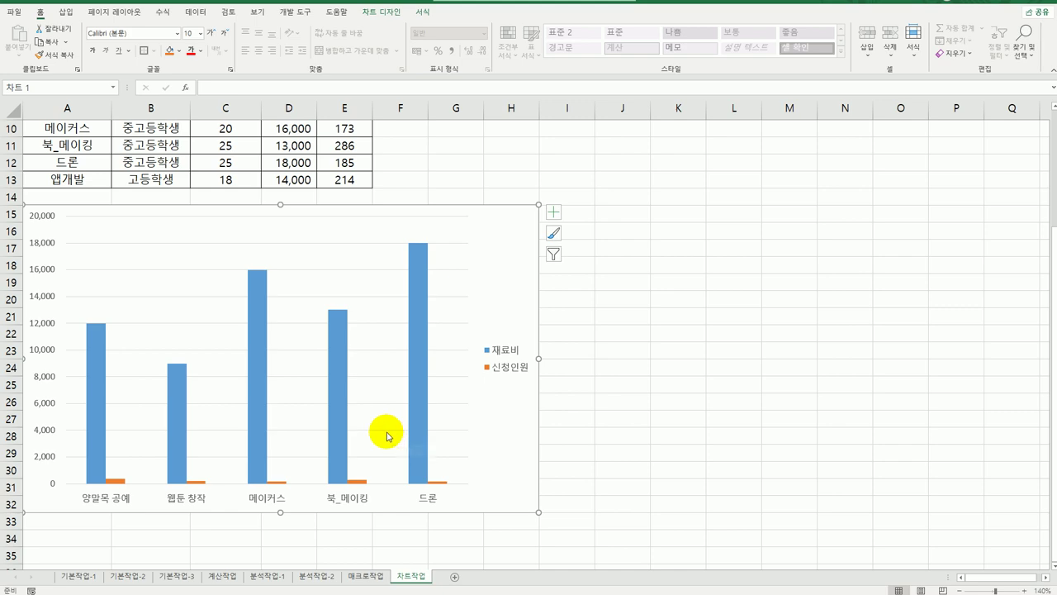
pyautogui.scroll(2, 386, 431)
pyautogui.scroll(1, 383, 431)
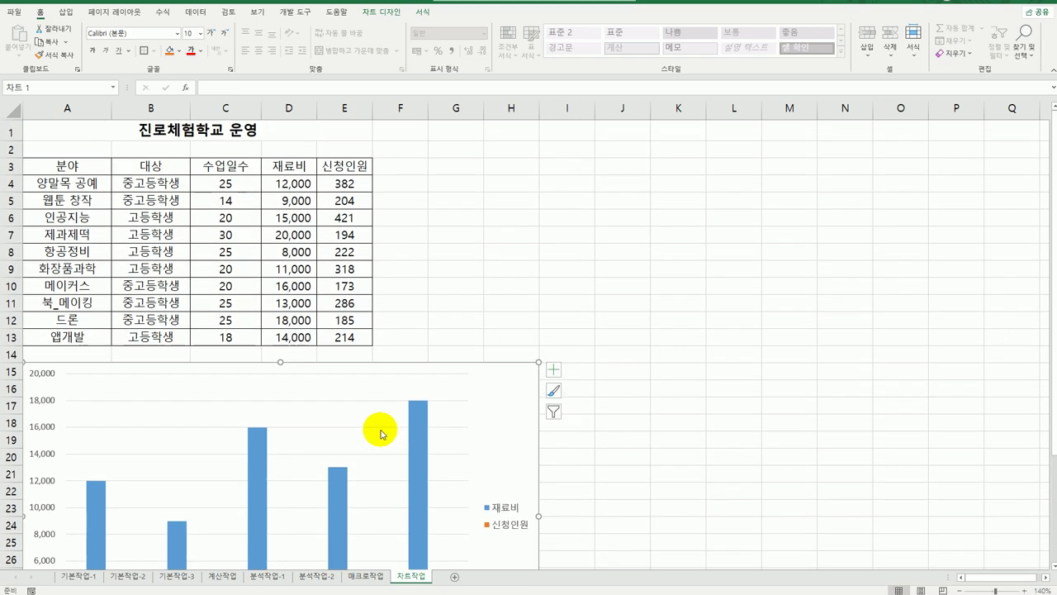
pyautogui.scroll(-3, 397, 425)
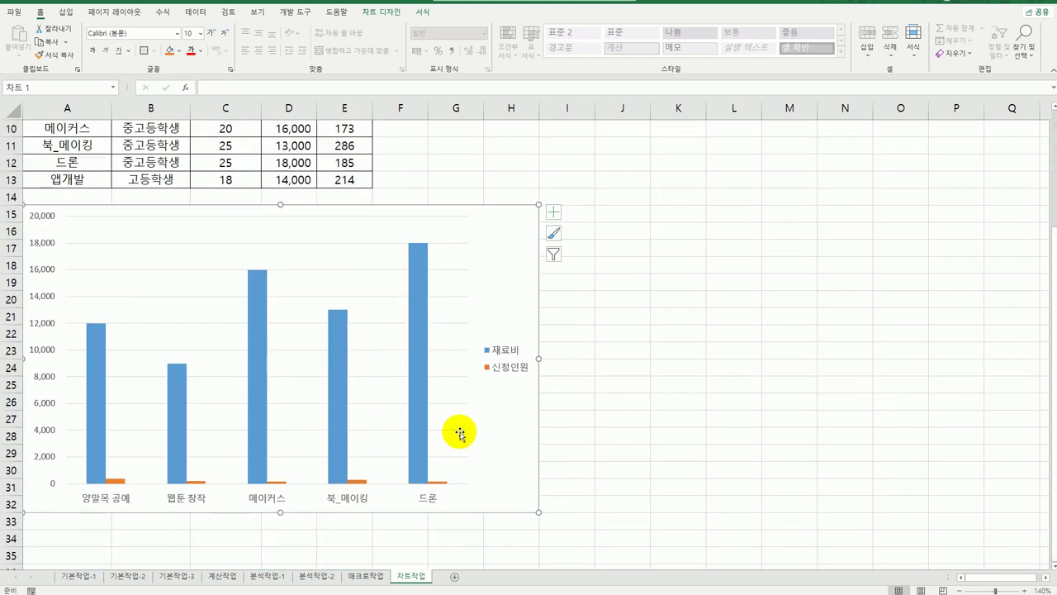
# Replace the chart's data range with the 고등학생 rows, using cells A3, D3:E3, A6:A9, D6:E9, A13 and D13:E13
pyautogui.rightClick(499, 245)
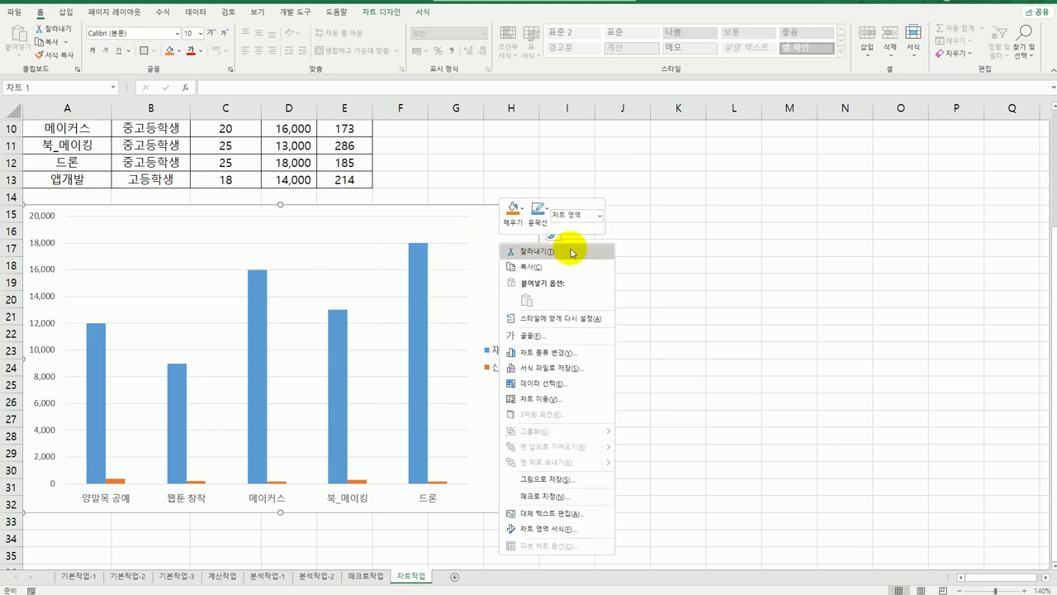
pyautogui.click(559, 384)
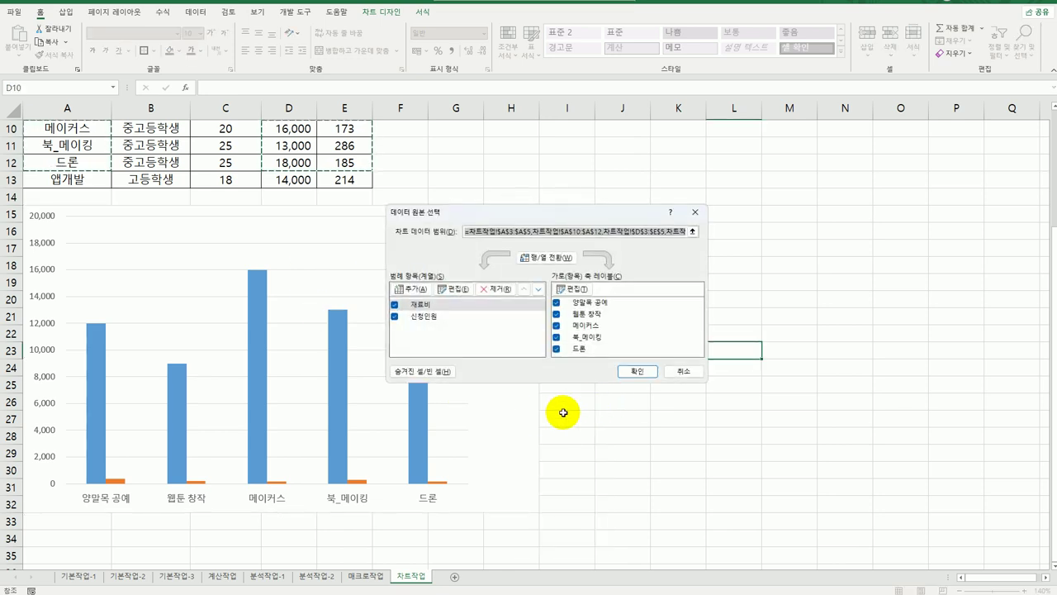
pyautogui.scroll(2, 355, 456)
pyautogui.scroll(1, 352, 456)
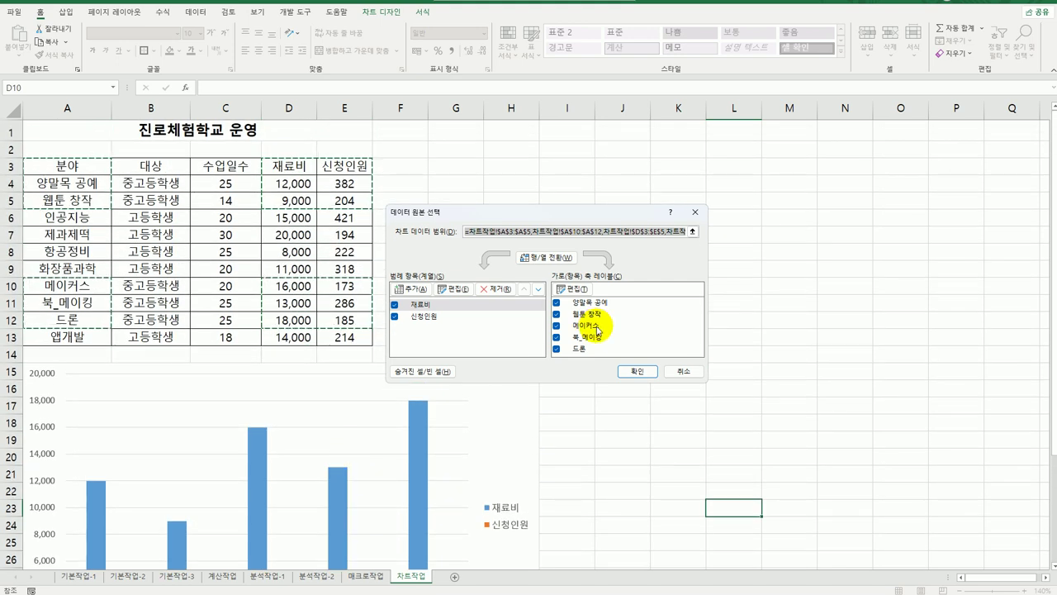
pyautogui.press('Delete')
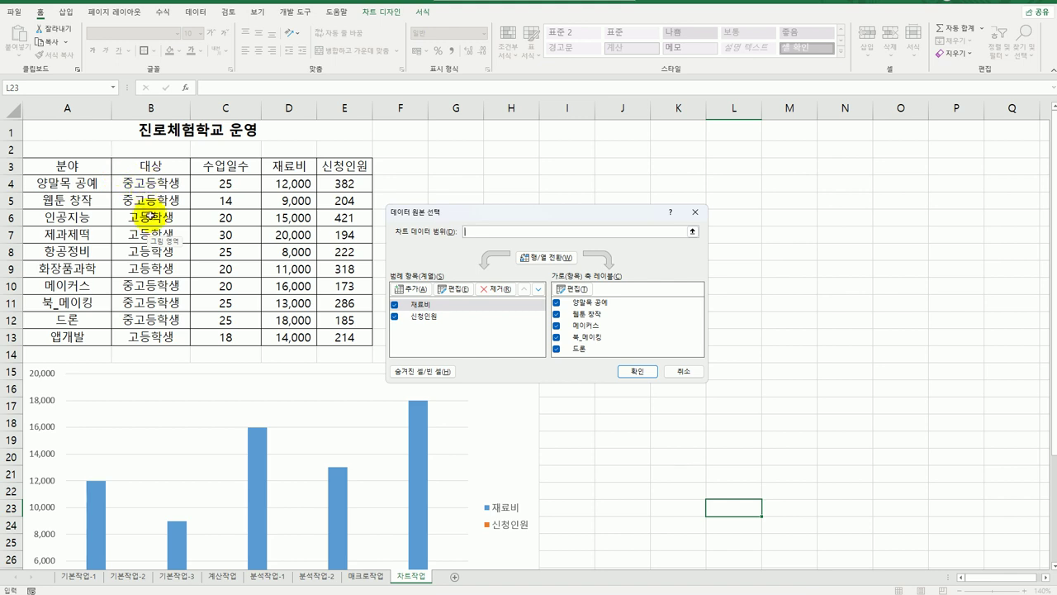
pyautogui.click(82, 166)
pyautogui.keyDown('ctrl'); pyautogui.moveTo(293, 166); pyautogui.dragTo(347, 166); pyautogui.keyUp('ctrl')
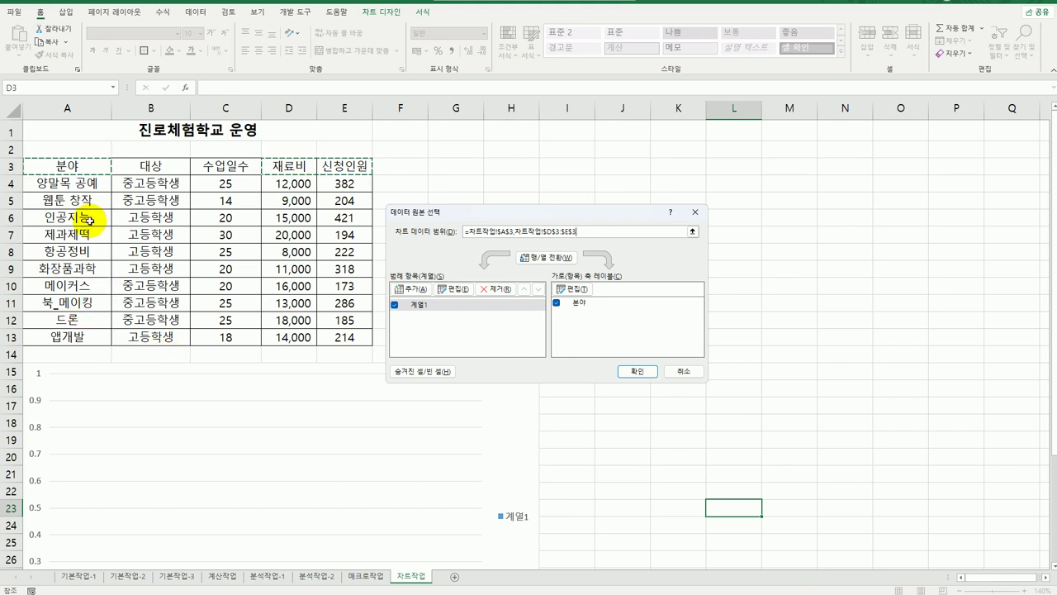
pyautogui.keyDown('ctrl'); pyautogui.moveTo(88, 217); pyautogui.dragTo(89, 271); pyautogui.keyUp('ctrl')
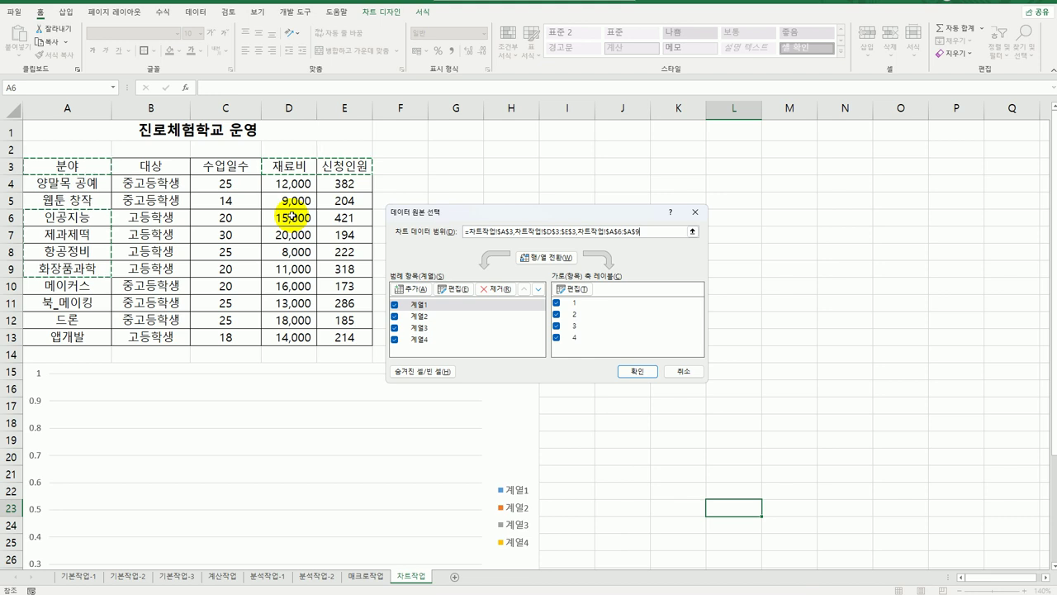
pyautogui.keyDown('ctrl'); pyautogui.moveTo(292, 217); pyautogui.dragTo(338, 276); pyautogui.keyUp('ctrl')
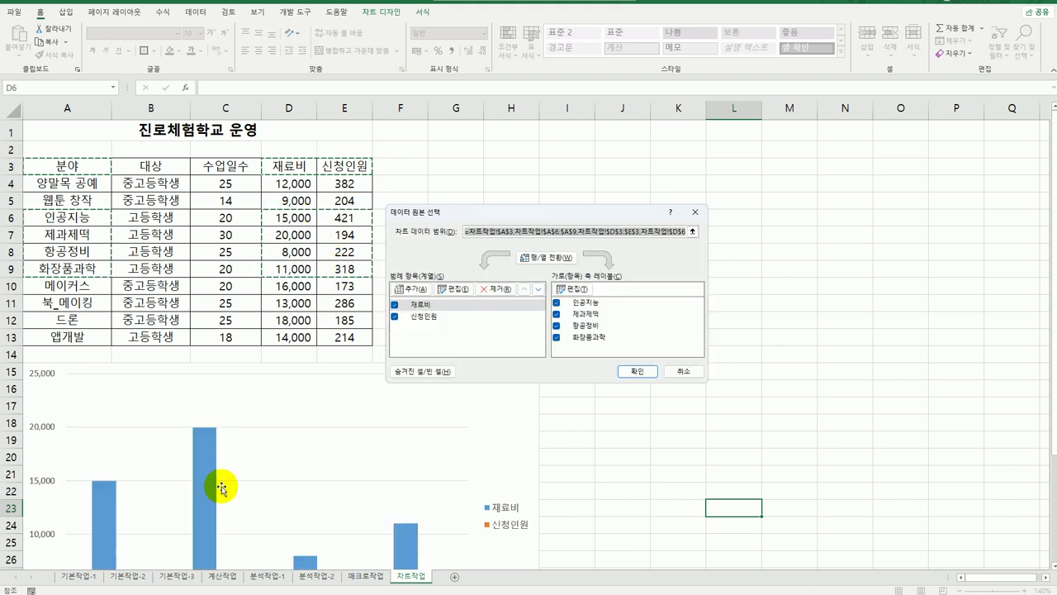
pyautogui.keyDown('ctrl'); pyautogui.click(72, 336); pyautogui.keyUp('ctrl')
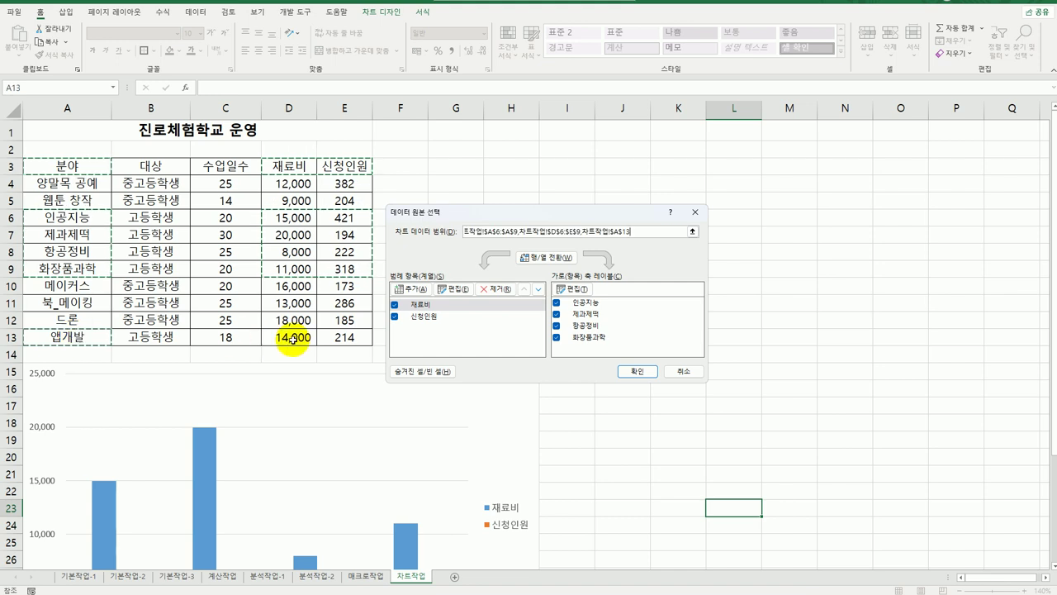
pyautogui.keyDown('ctrl'); pyautogui.moveTo(281, 340); pyautogui.dragTo(338, 340); pyautogui.keyUp('ctrl')
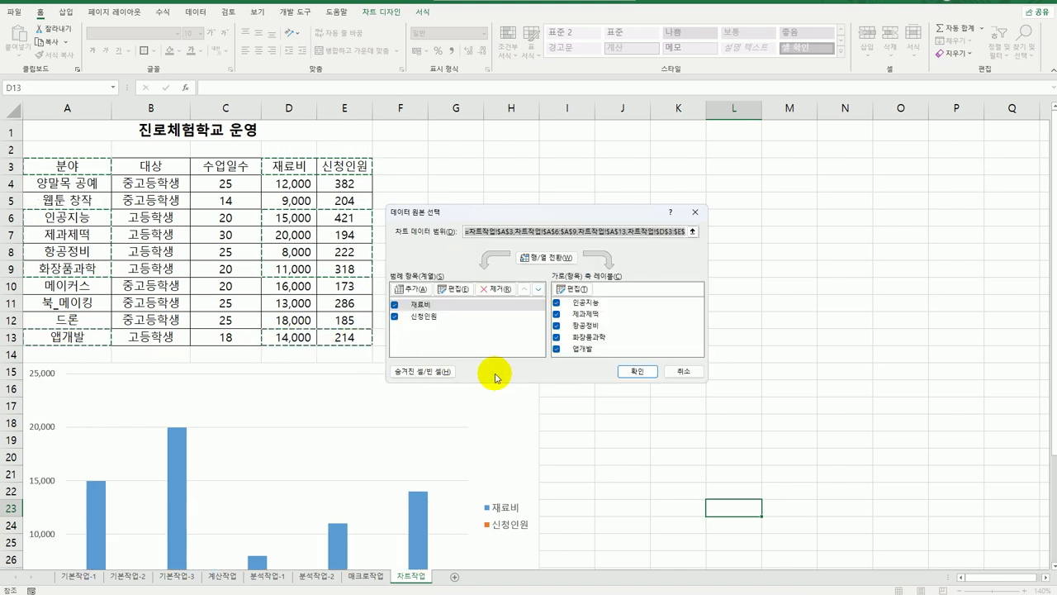
pyautogui.click(626, 370)
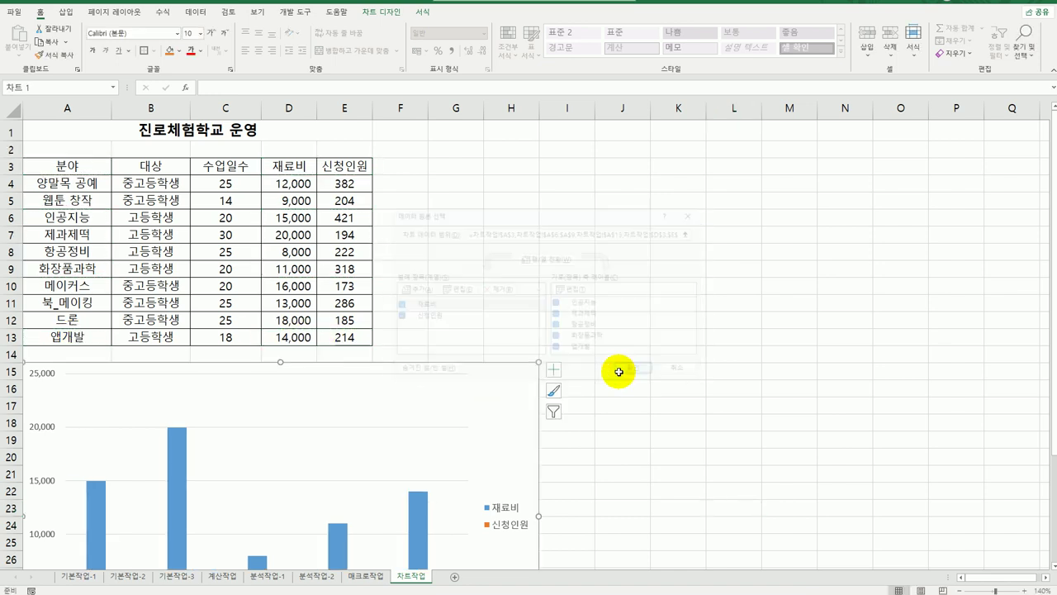
# Change the 재료비 series to a line with markers (표식이 있는 꺾은선형) plotted on the secondary axis
pyautogui.scroll(-3, 625, 419)
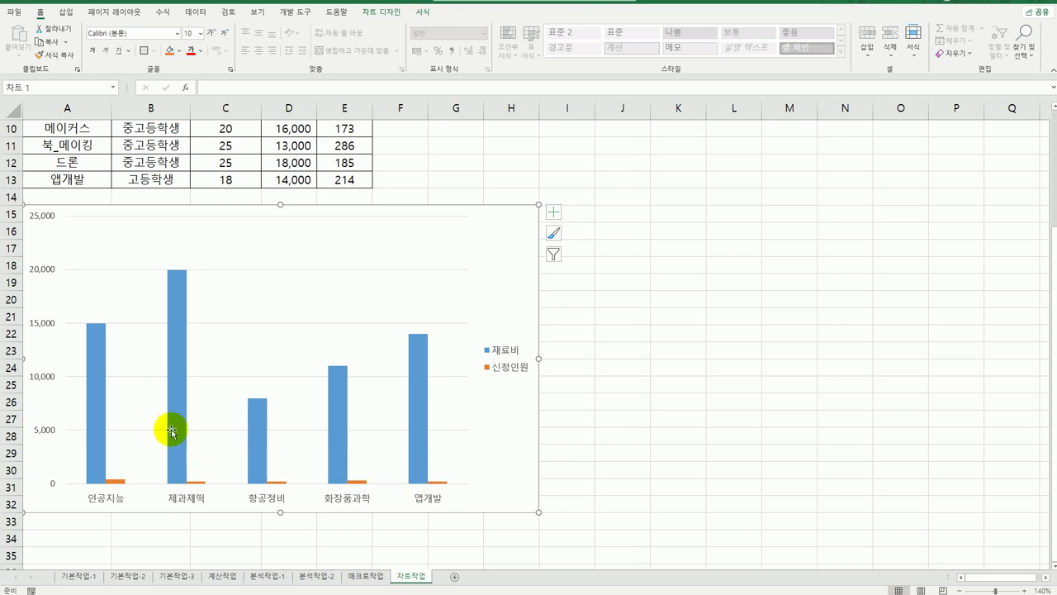
pyautogui.click(95, 342)
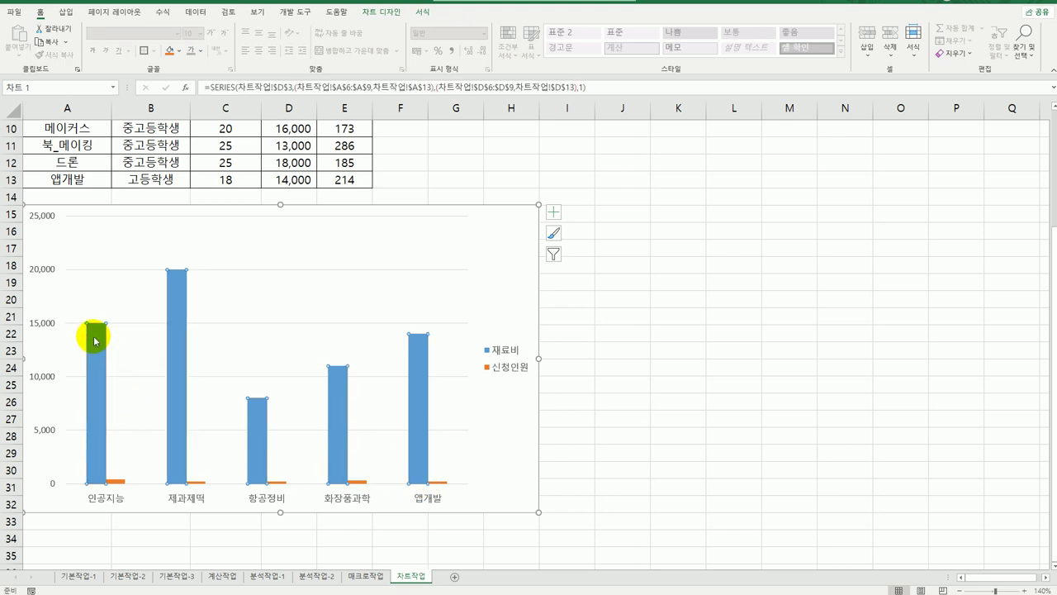
pyautogui.rightClick(95, 341)
pyautogui.click(198, 359)
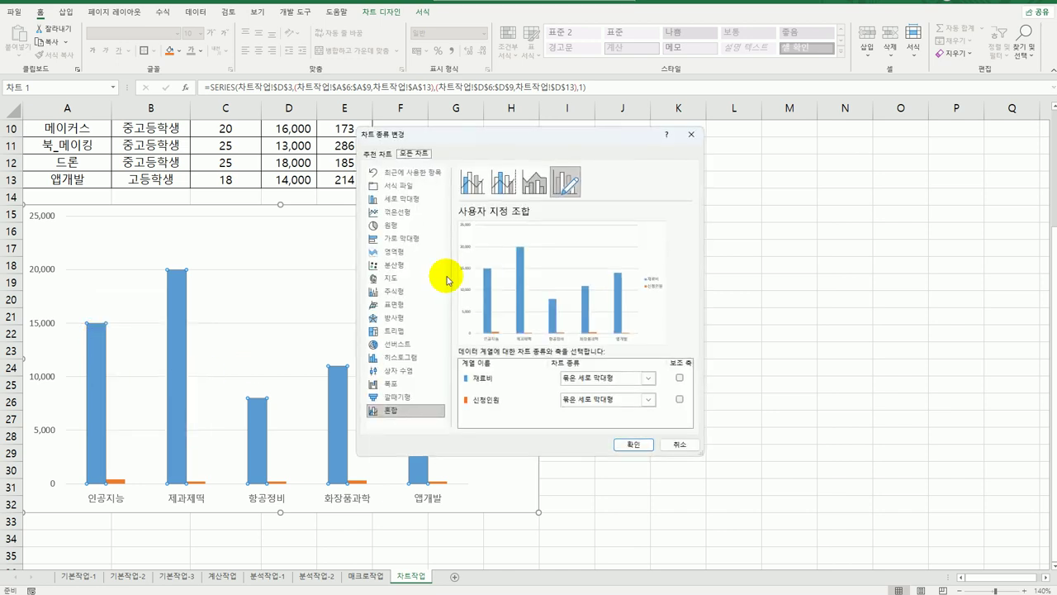
pyautogui.click(650, 379)
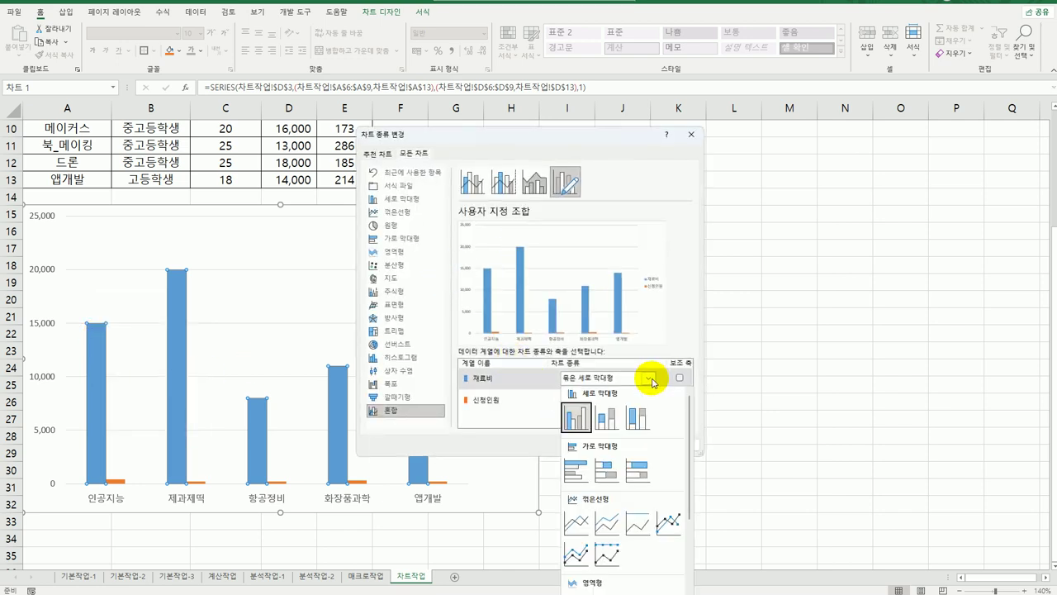
pyautogui.click(670, 520)
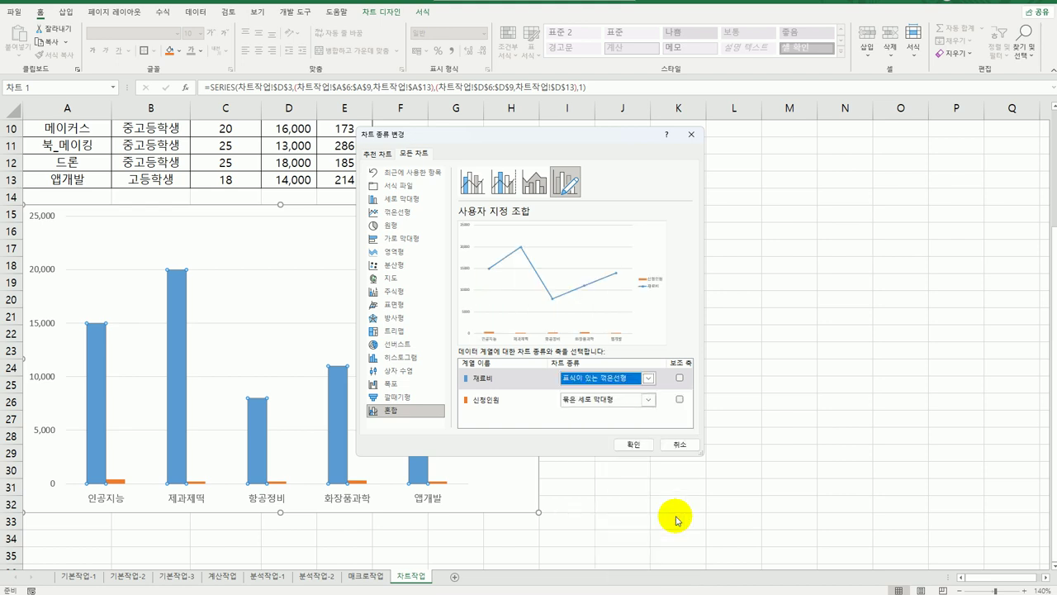
pyautogui.click(679, 379)
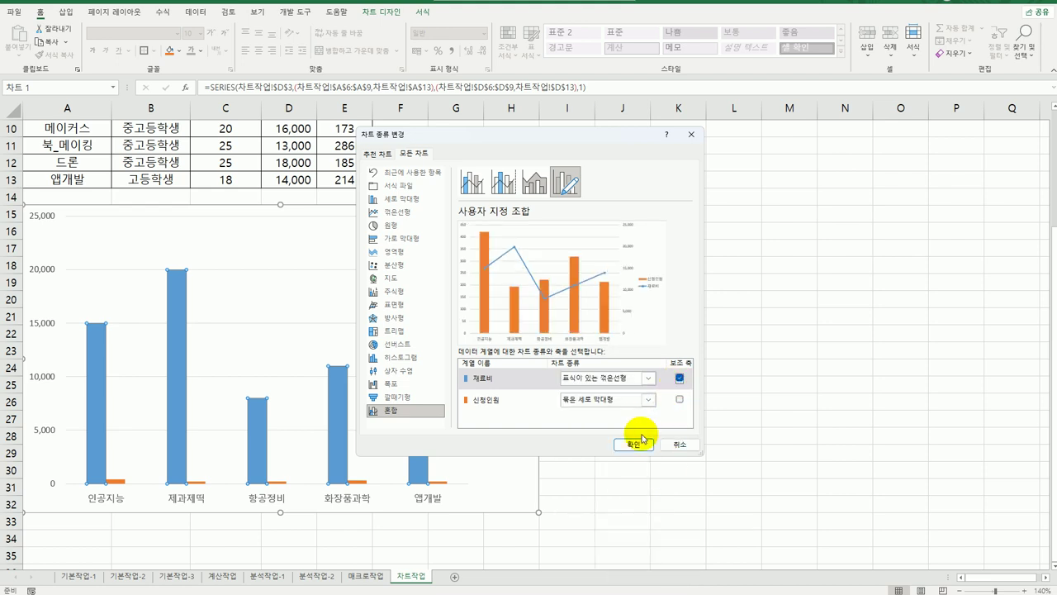
pyautogui.click(633, 445)
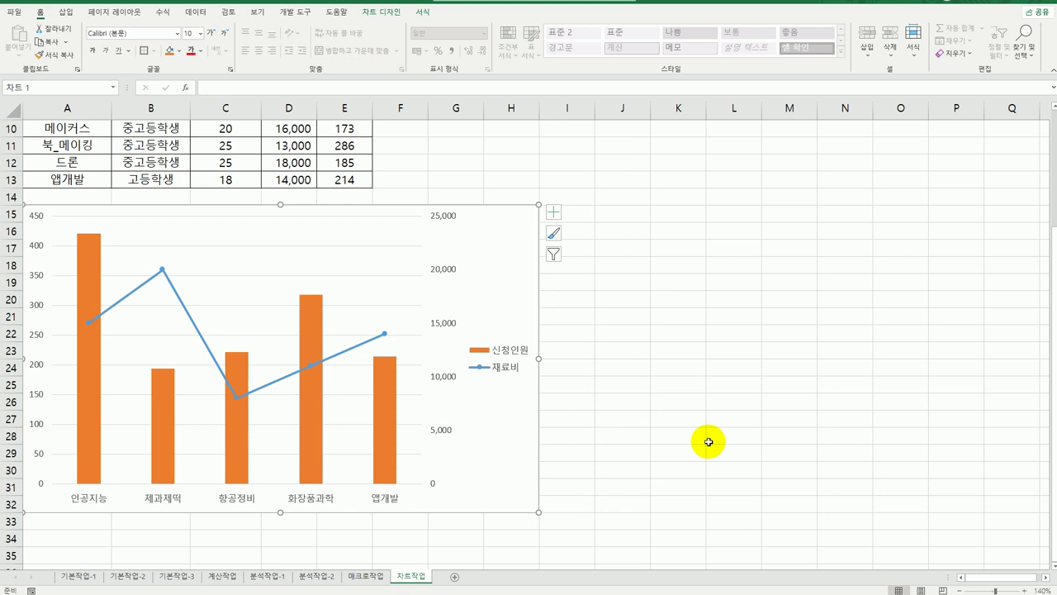
# Add a title above the chart reading 고등학생 진로체험학교
pyautogui.click(552, 212)
pyautogui.click(591, 249)
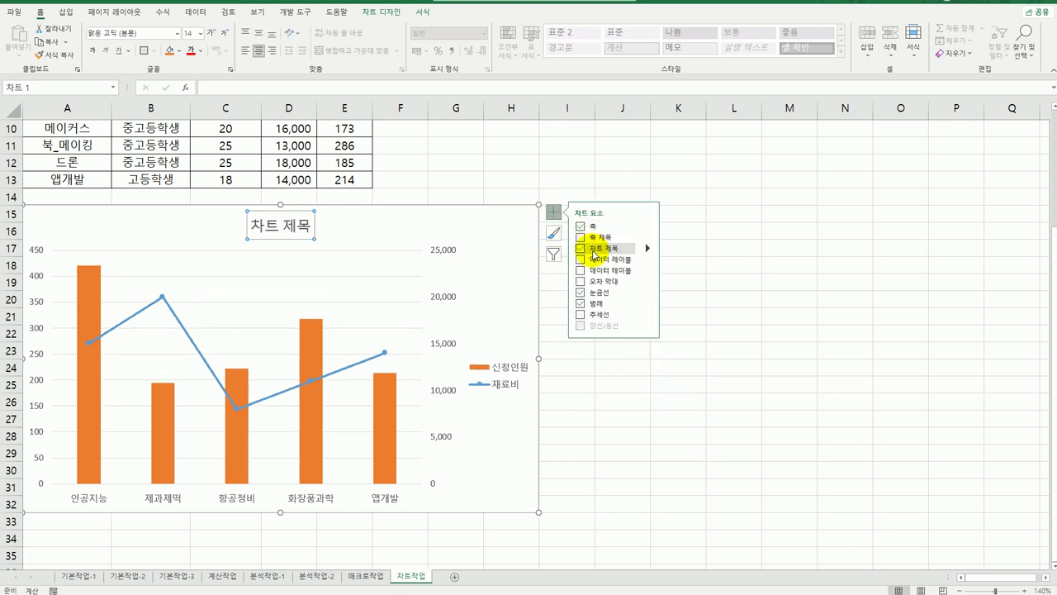
pyautogui.moveTo(249, 225); pyautogui.dragTo(325, 228)
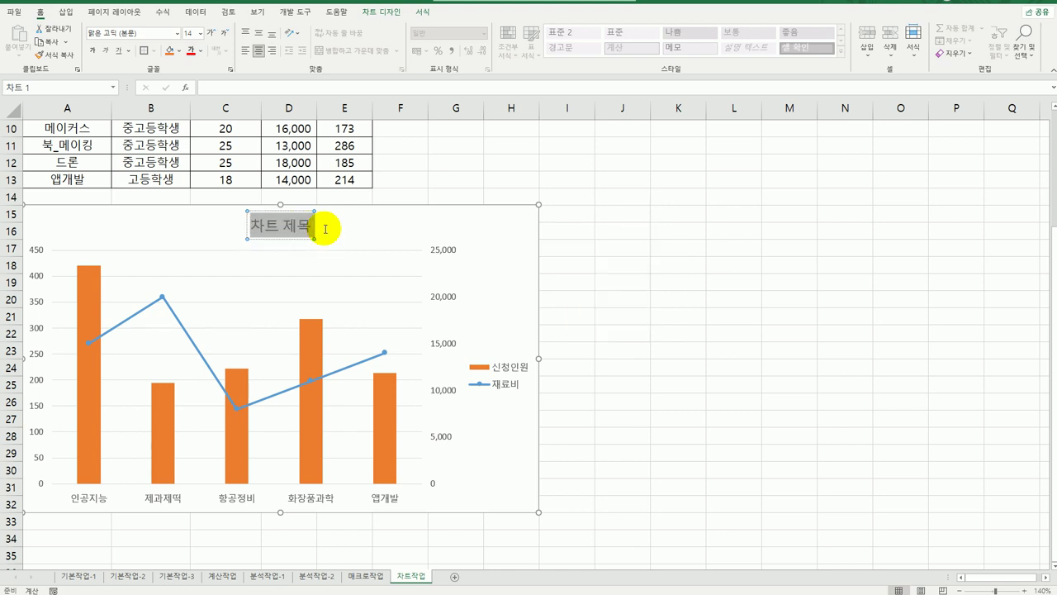
pyautogui.write('고등학')
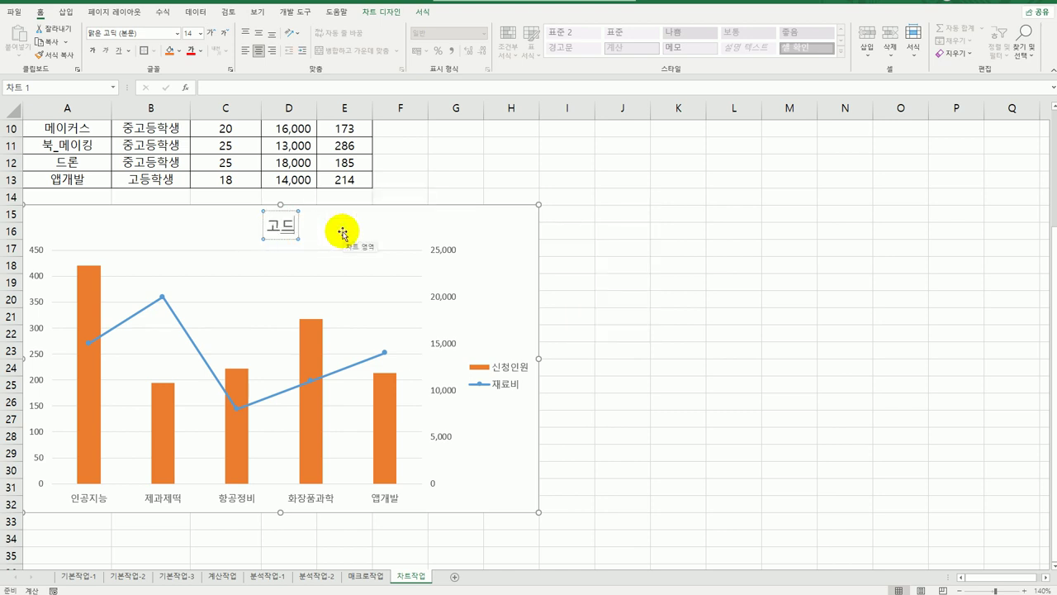
pyautogui.write('생 진로')
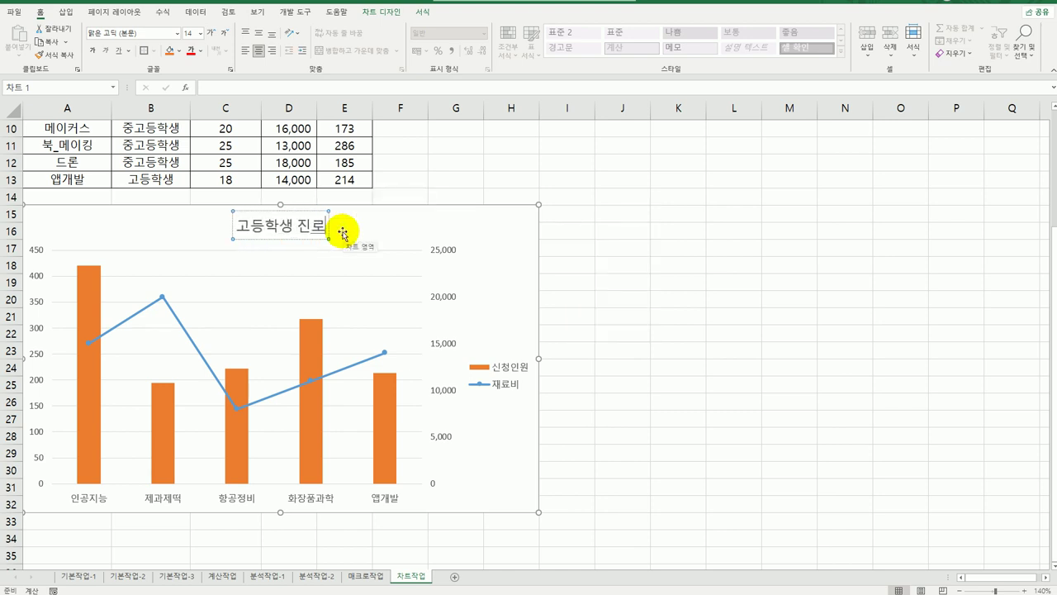
pyautogui.write('체험학교')
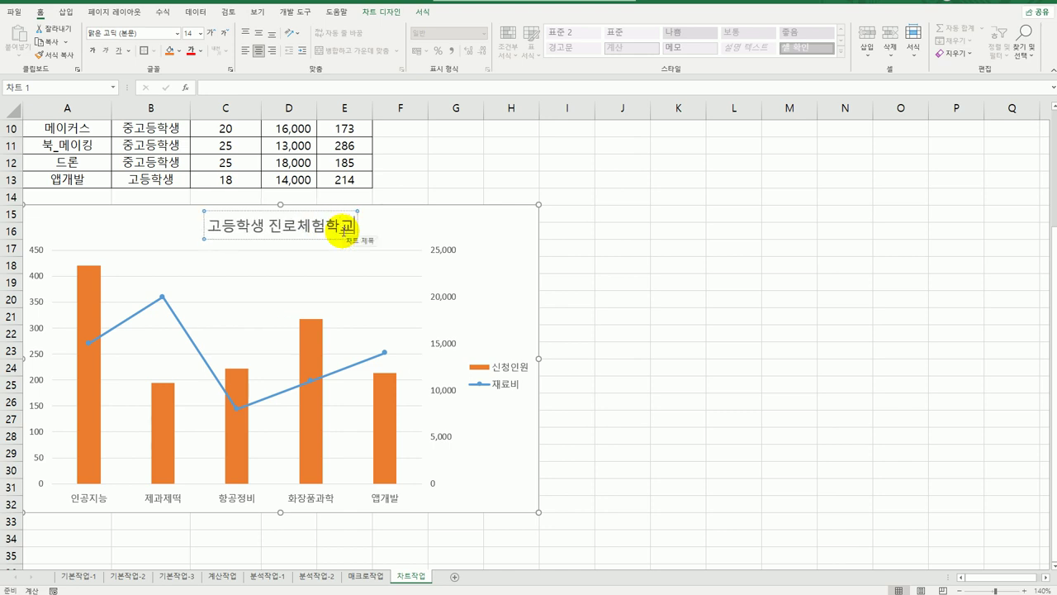
# Set the primary vertical axis maximum to 500 and its major unit to 100
pyautogui.click(38, 304)
pyautogui.rightClick(38, 303)
pyautogui.click(120, 444)
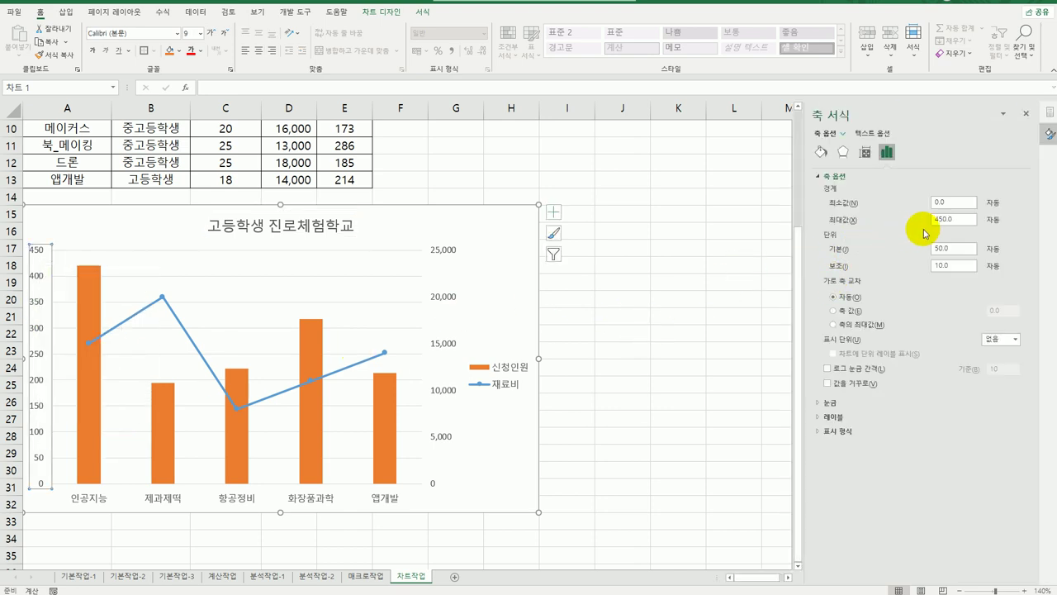
pyautogui.moveTo(967, 221); pyautogui.dragTo(889, 218)
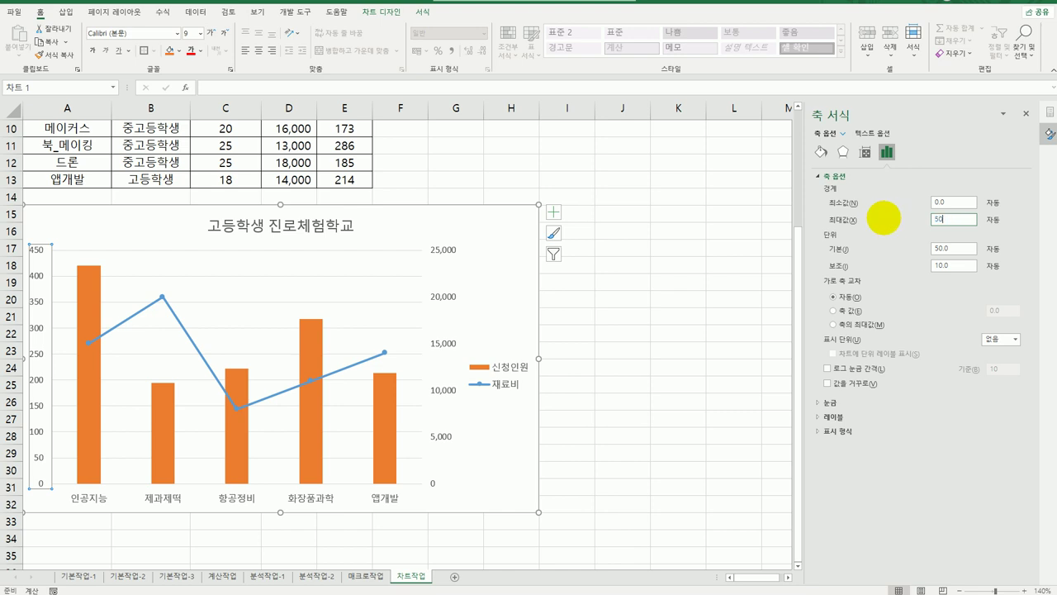
pyautogui.write('500')
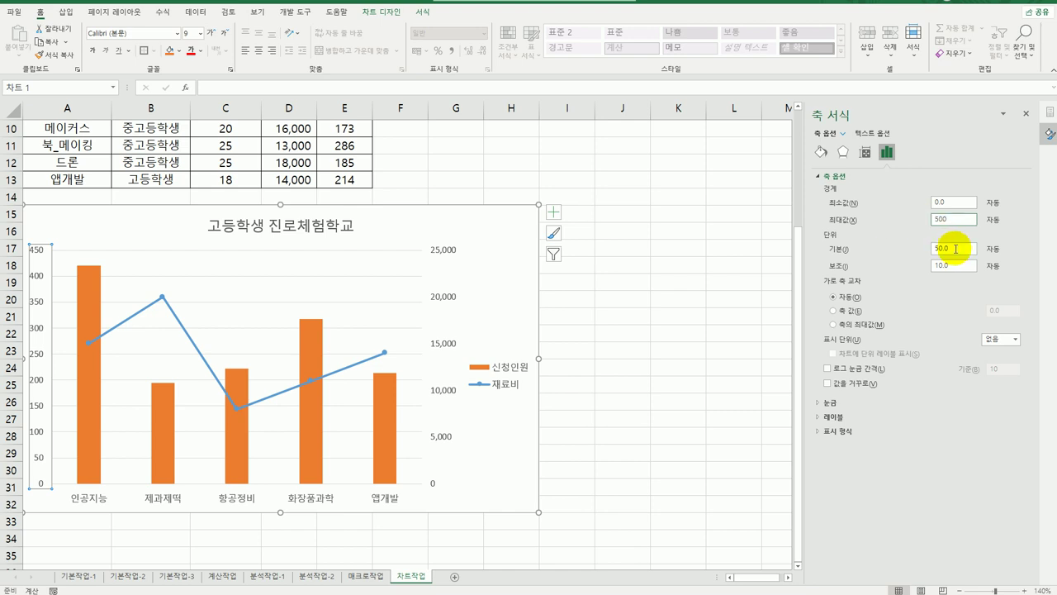
pyautogui.moveTo(958, 248); pyautogui.dragTo(900, 239)
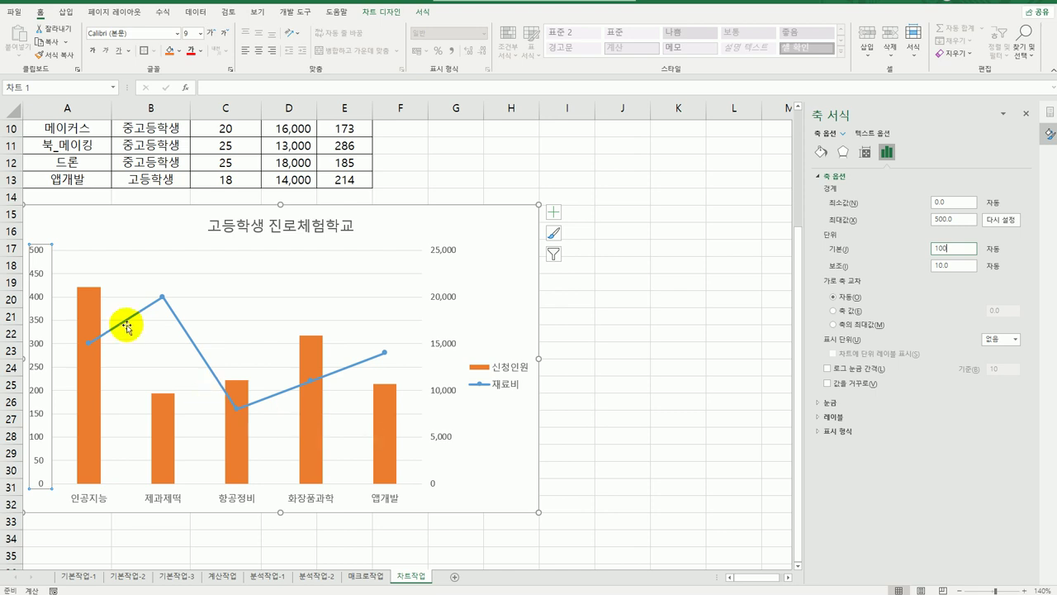
# Add a data label to only the 인공지능 column of the 신청인원 series, positioned at the inside end (안쪽 끝에)
pyautogui.click(94, 312)
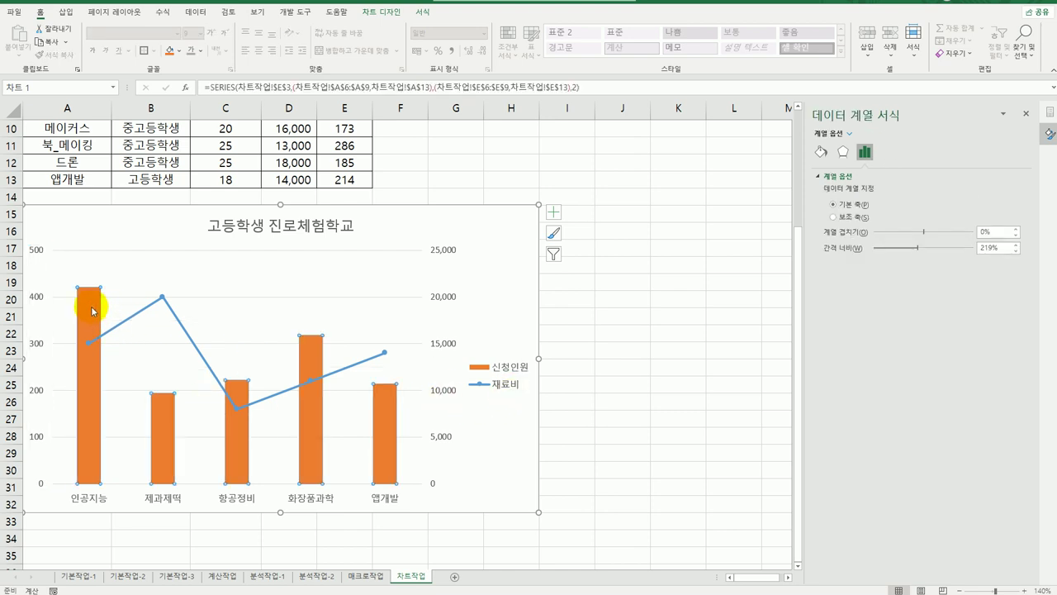
pyautogui.click(92, 310)
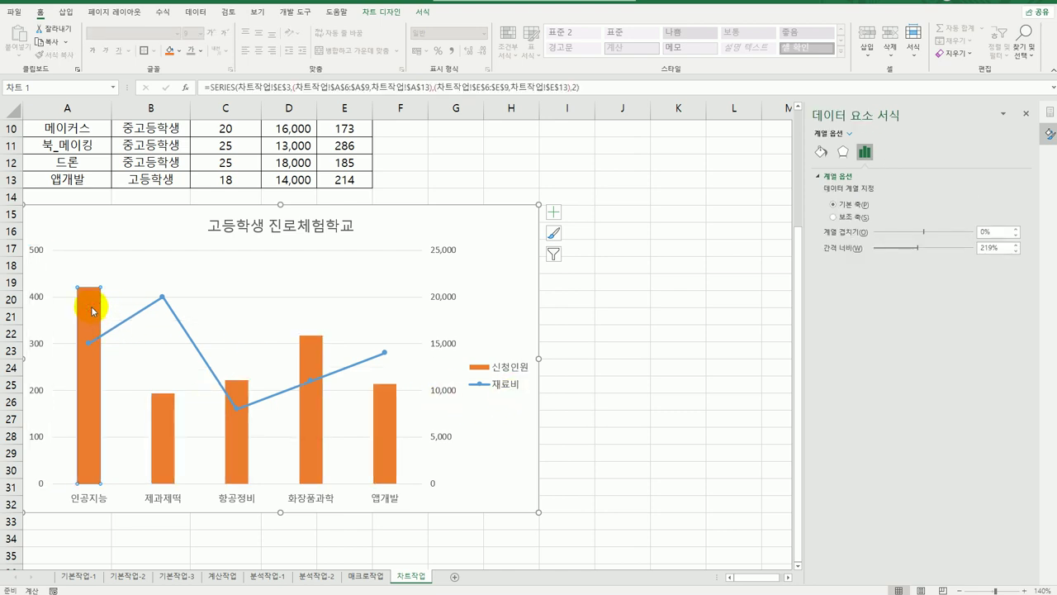
pyautogui.click(552, 212)
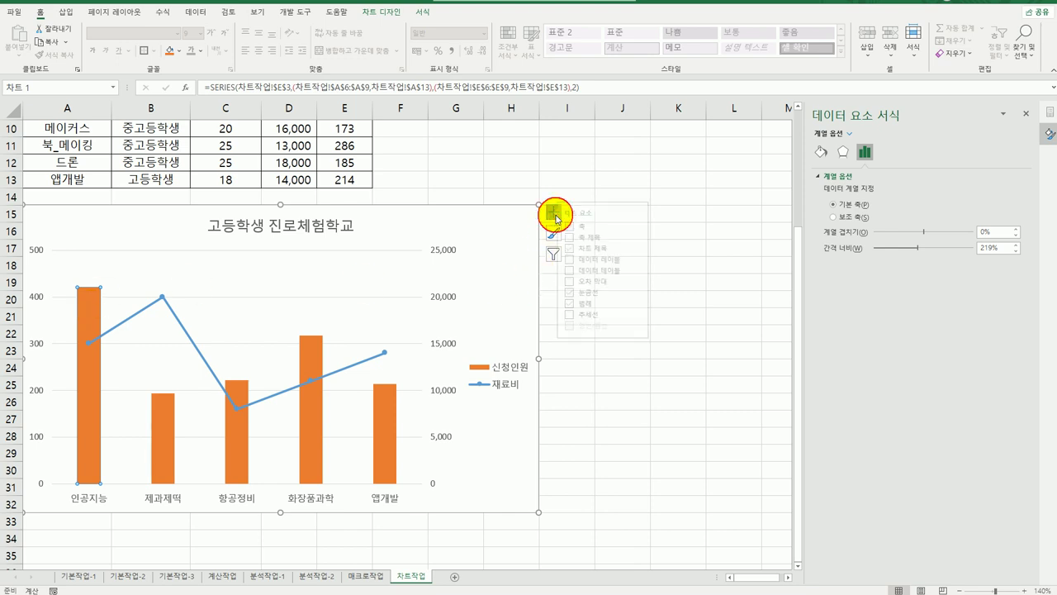
pyautogui.click(647, 261)
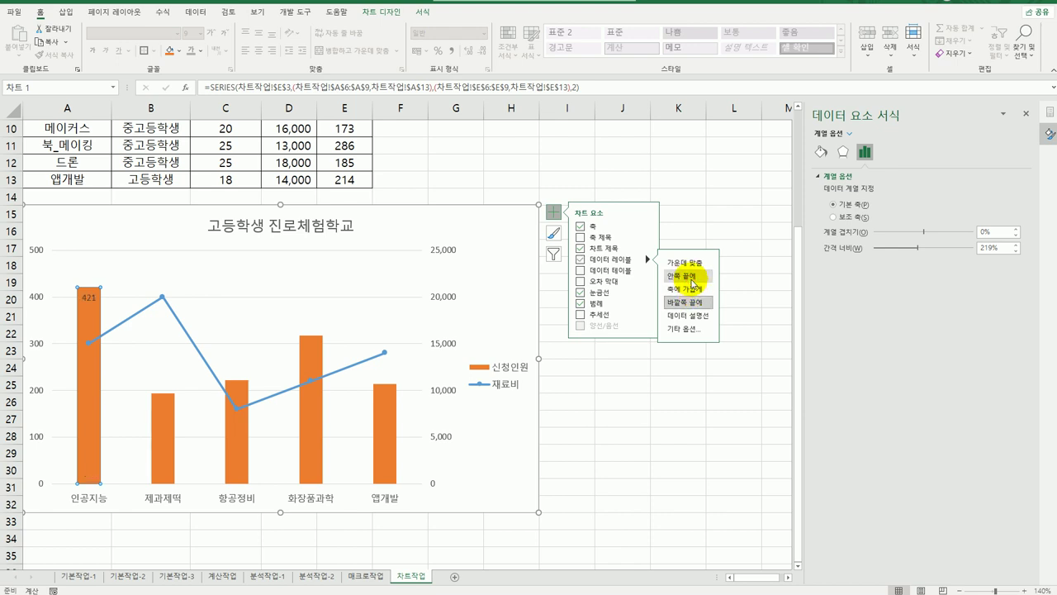
pyautogui.click(622, 506)
pyautogui.click(622, 506)
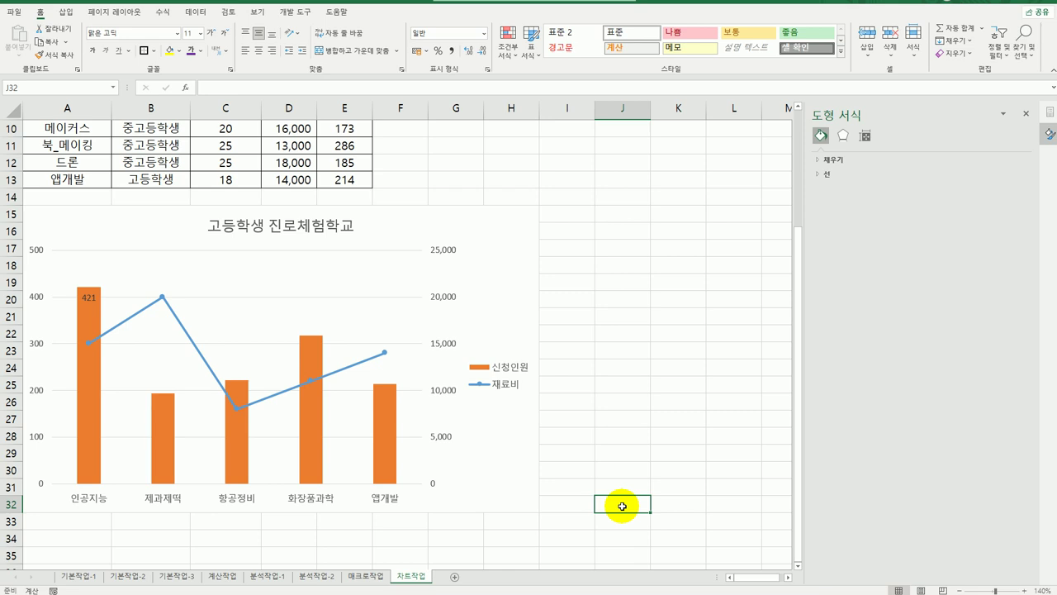